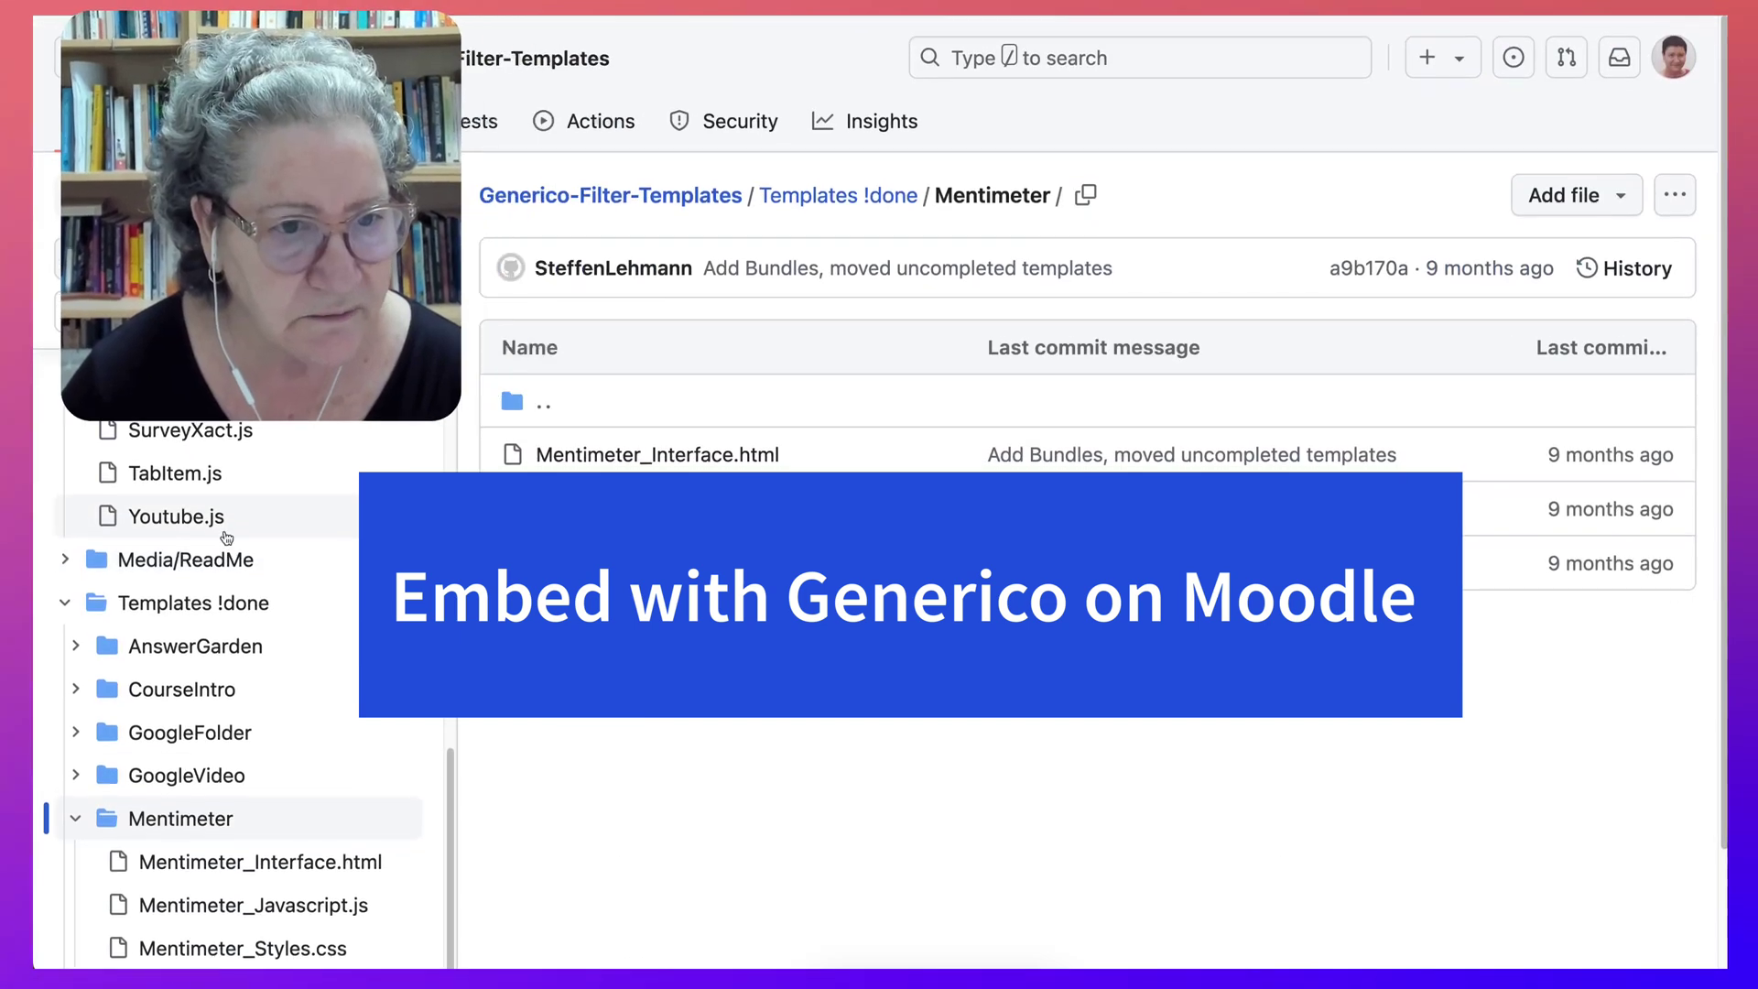
# Download the raw GooglePDF2023.txt file from the repo's Bundles folder.
pyautogui.scroll(10, 228, 531)
pyautogui.scroll(5, 228, 537)
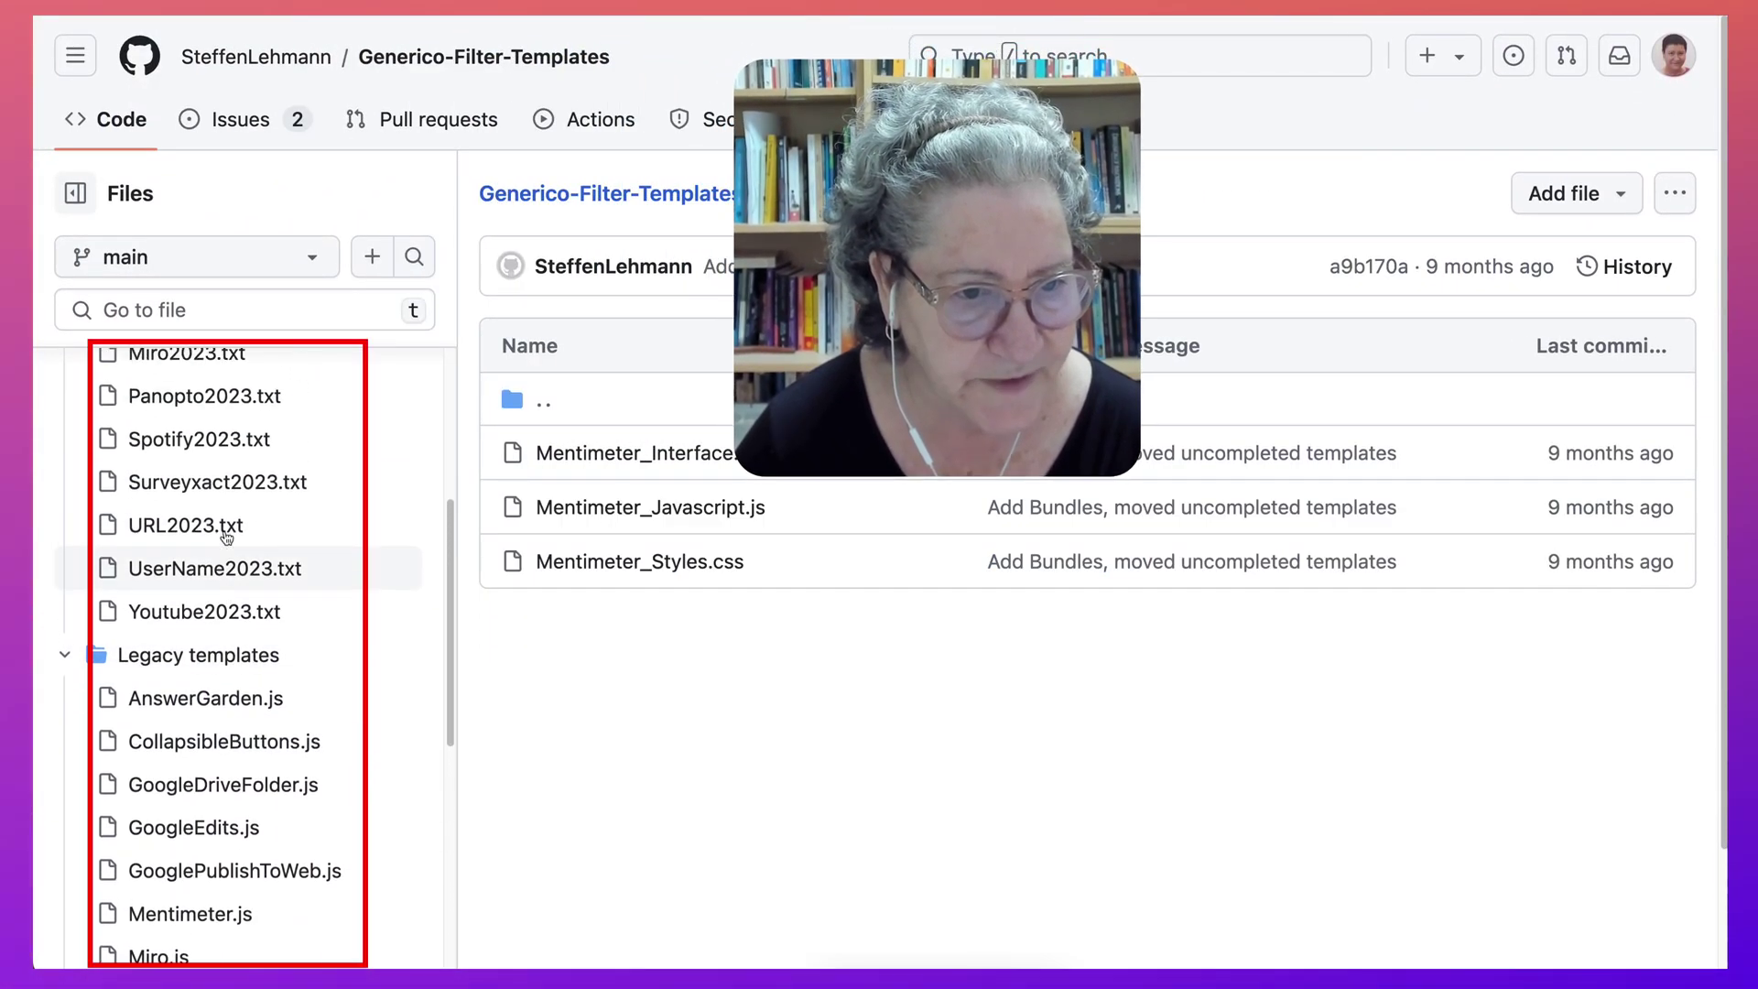
pyautogui.scroll(5, 226, 538)
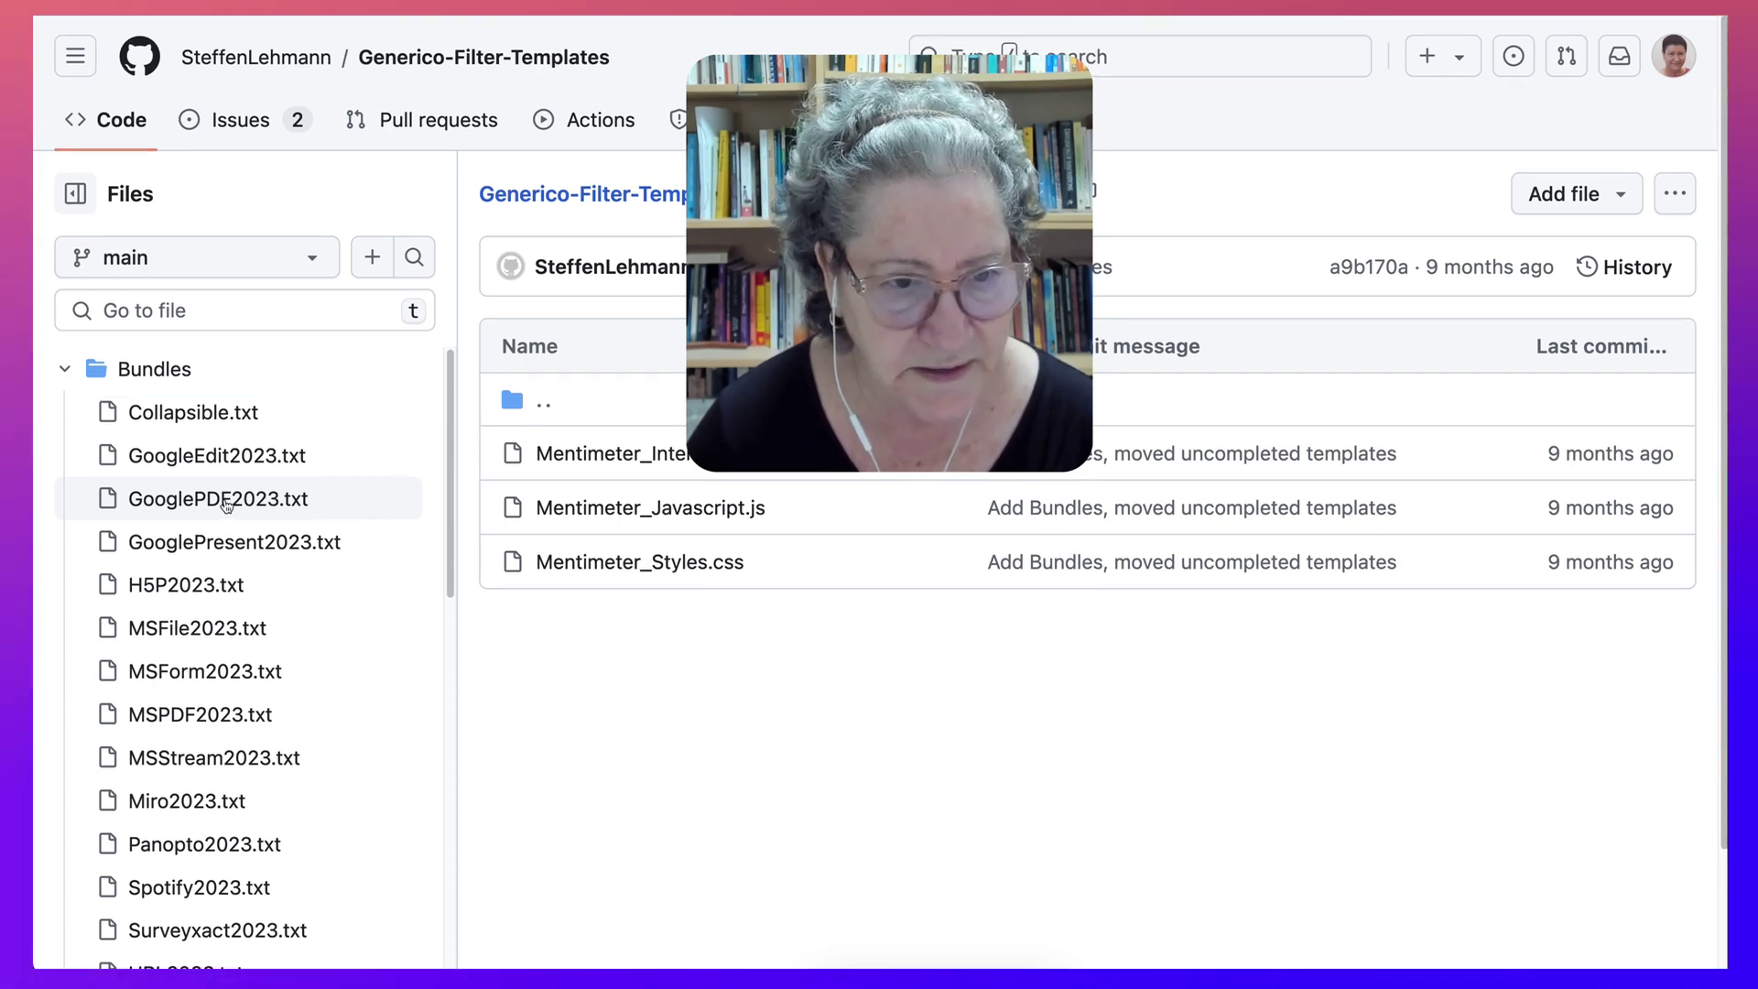
pyautogui.click(226, 502)
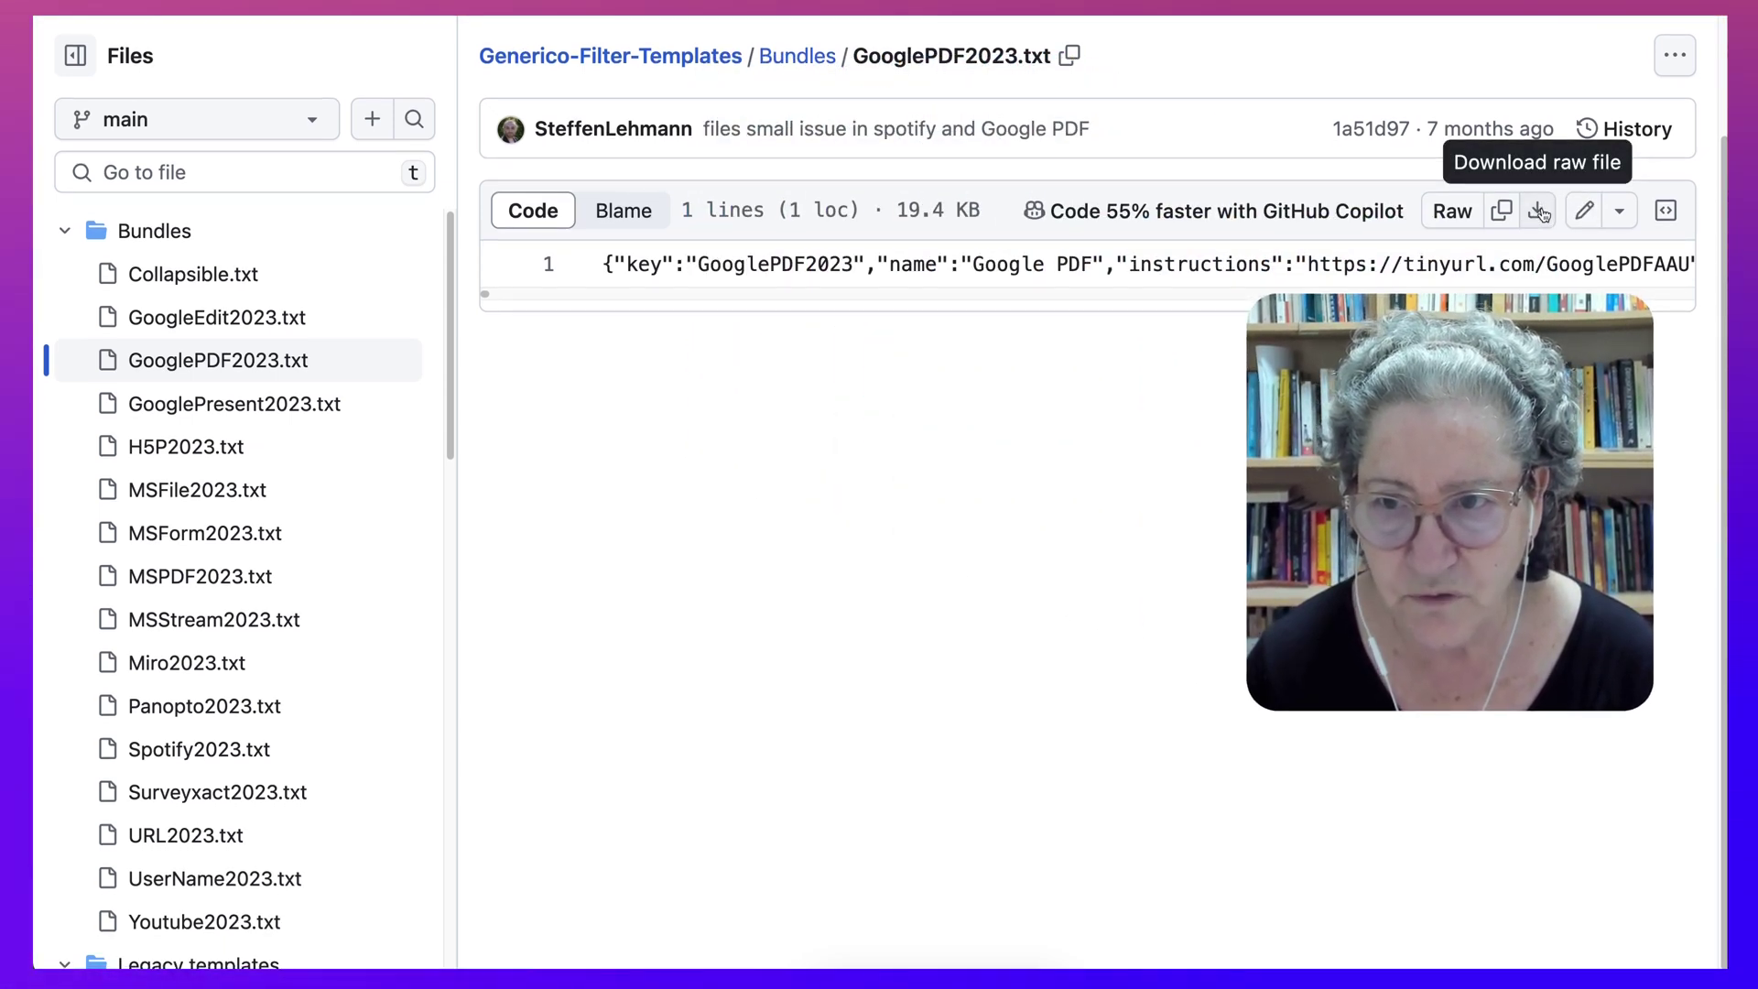
pyautogui.click(1539, 212)
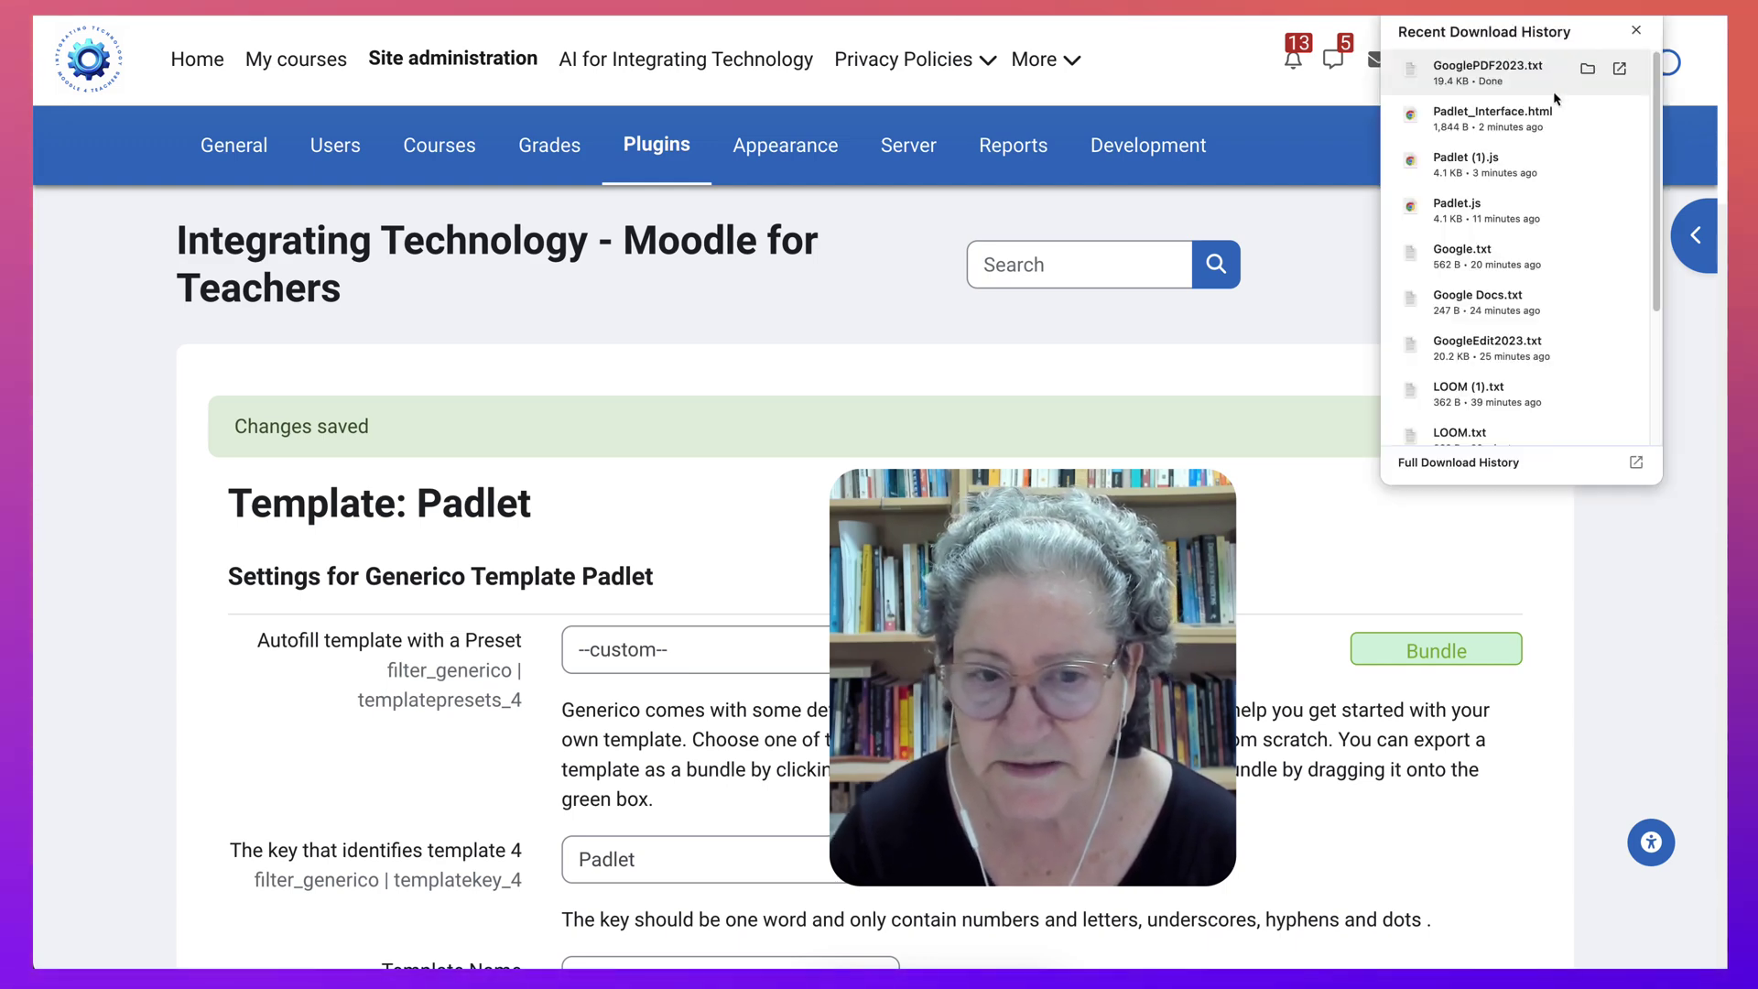
# Replace Padlet with the key Google and the template name Google PDF in template 4.
pyautogui.click(645, 860)
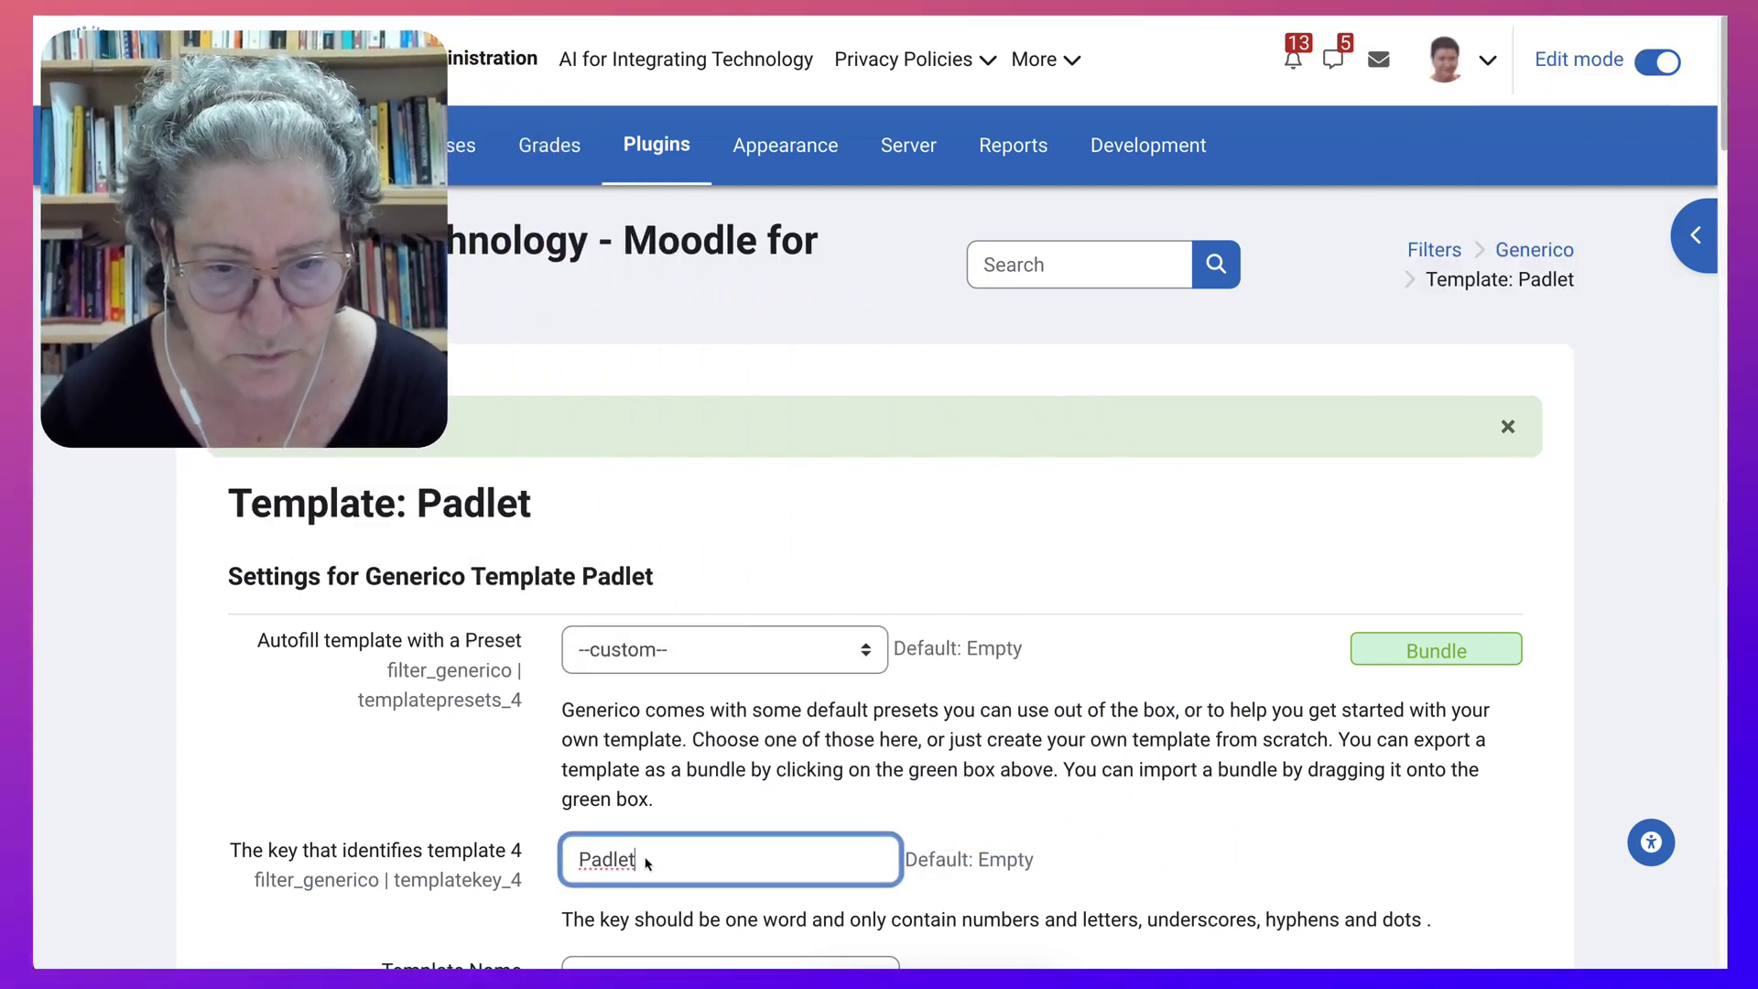
pyautogui.moveTo(645, 860); pyautogui.dragTo(563, 849)
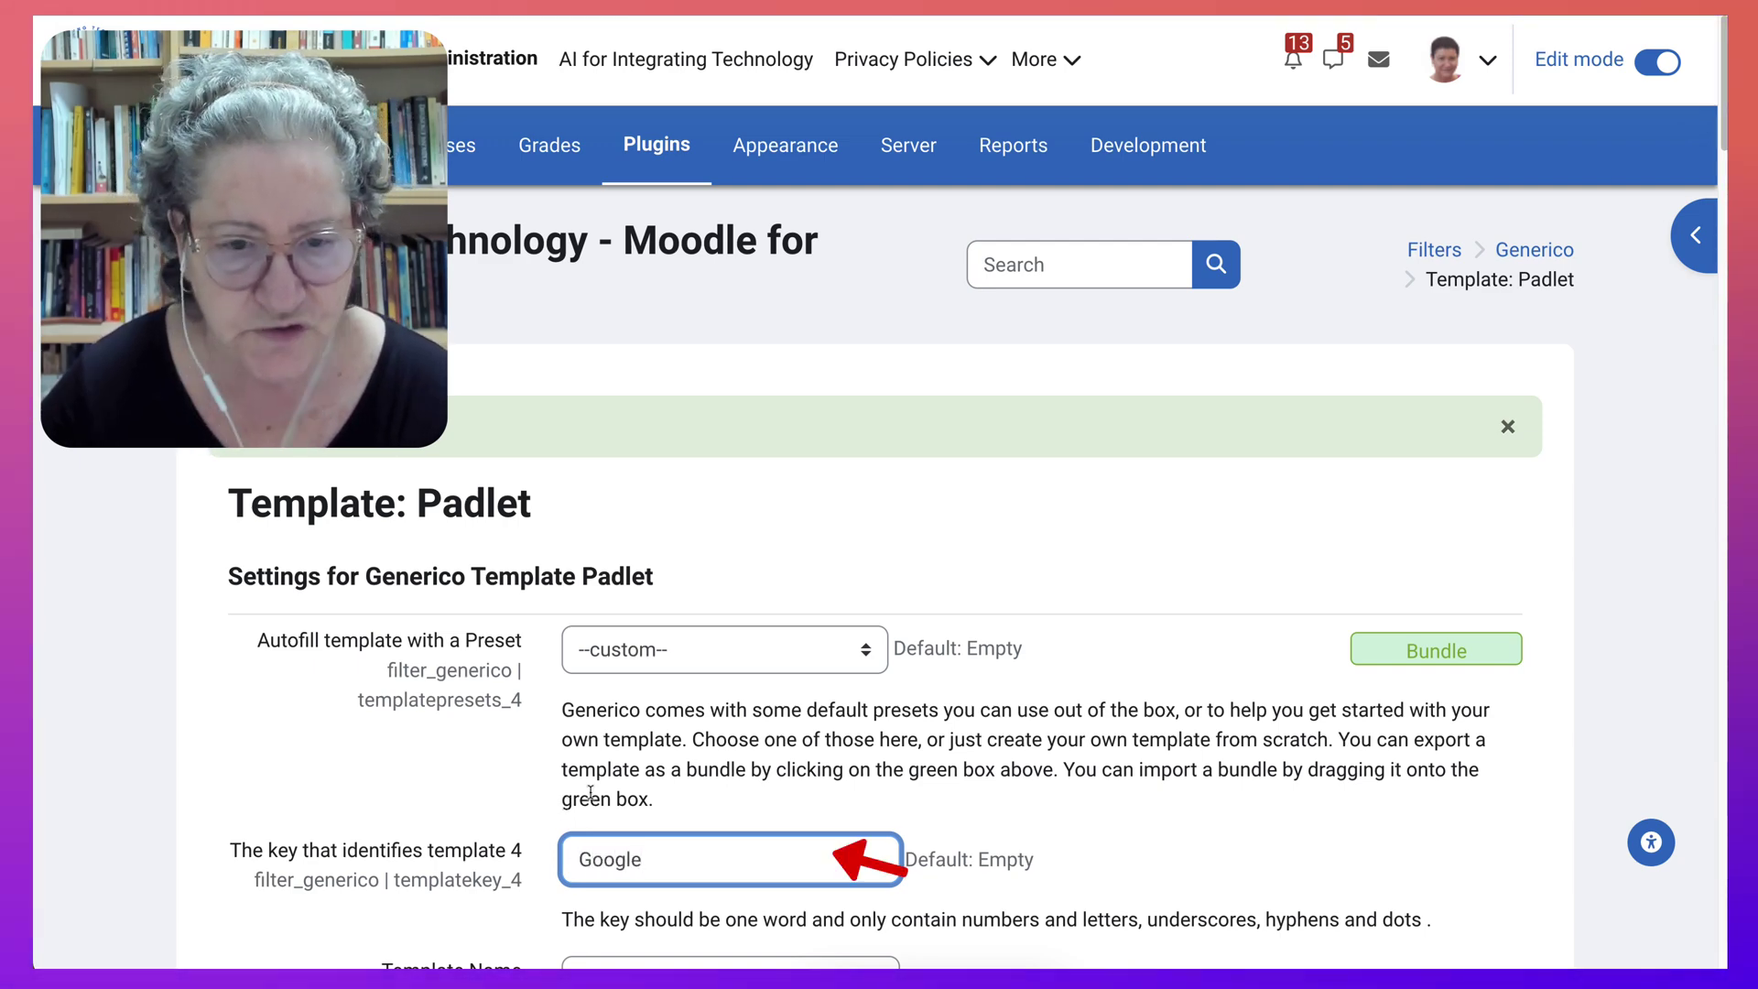
pyautogui.scroll(-8, 616, 786)
pyautogui.scroll(2, 553, 372)
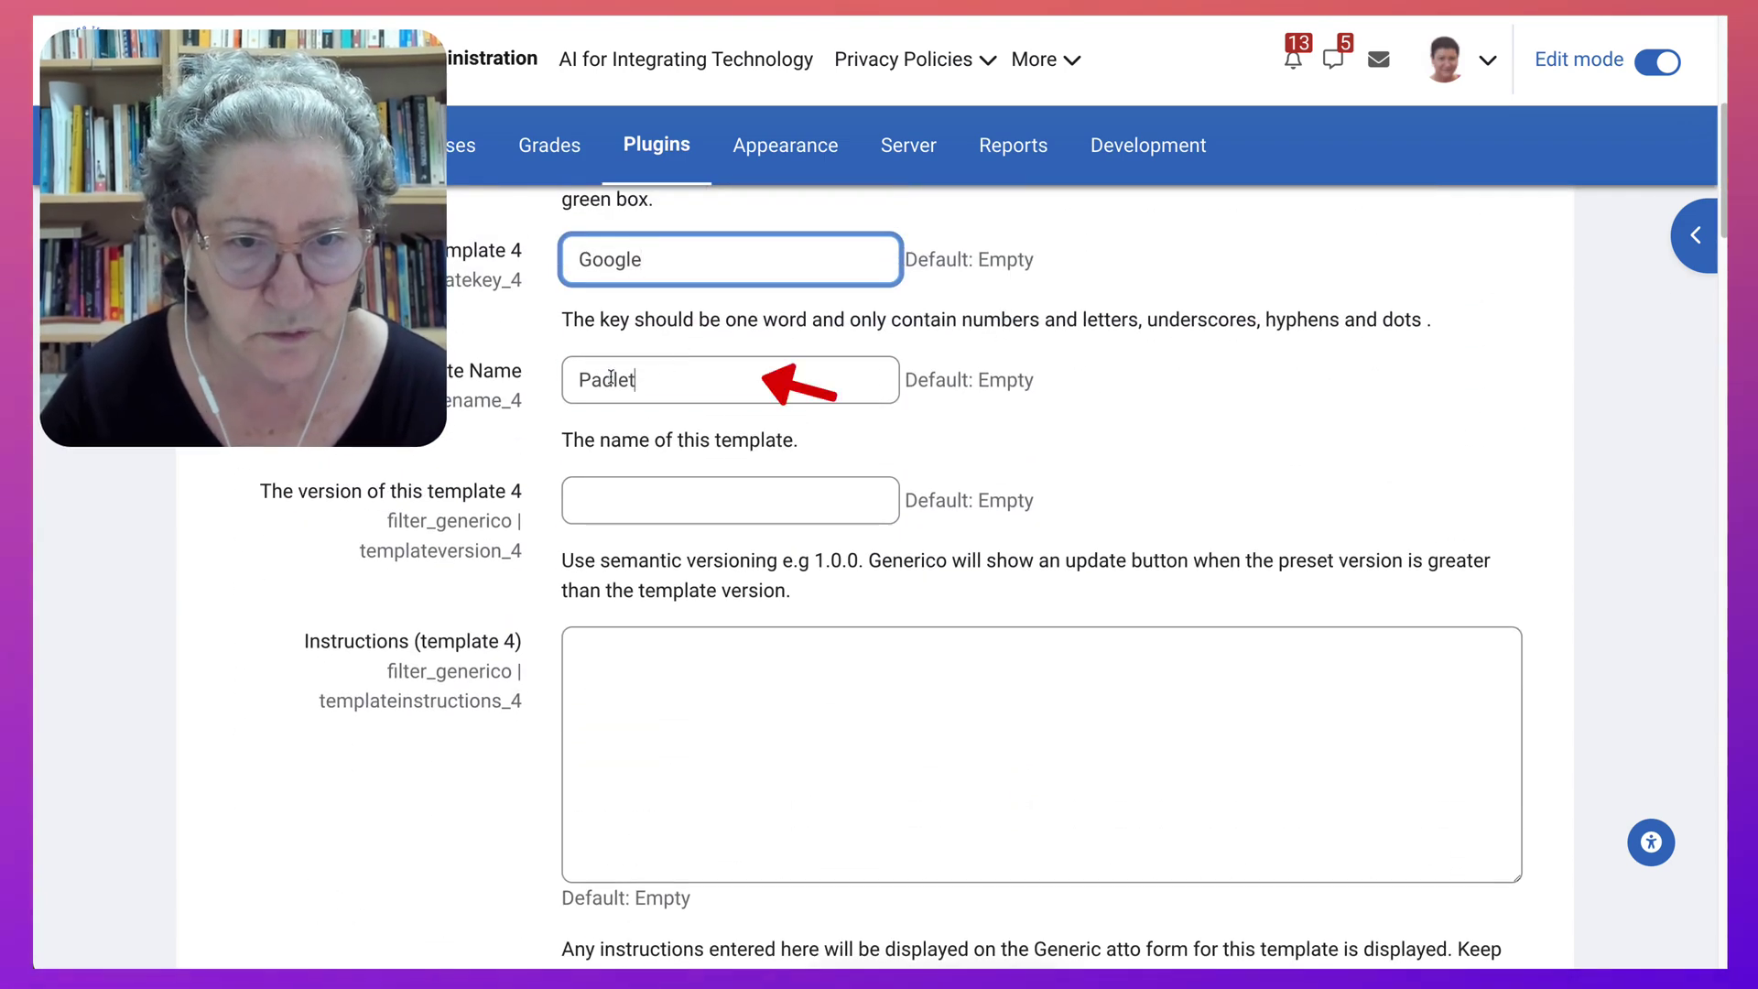
pyautogui.moveTo(554, 372); pyautogui.dragTo(558, 373)
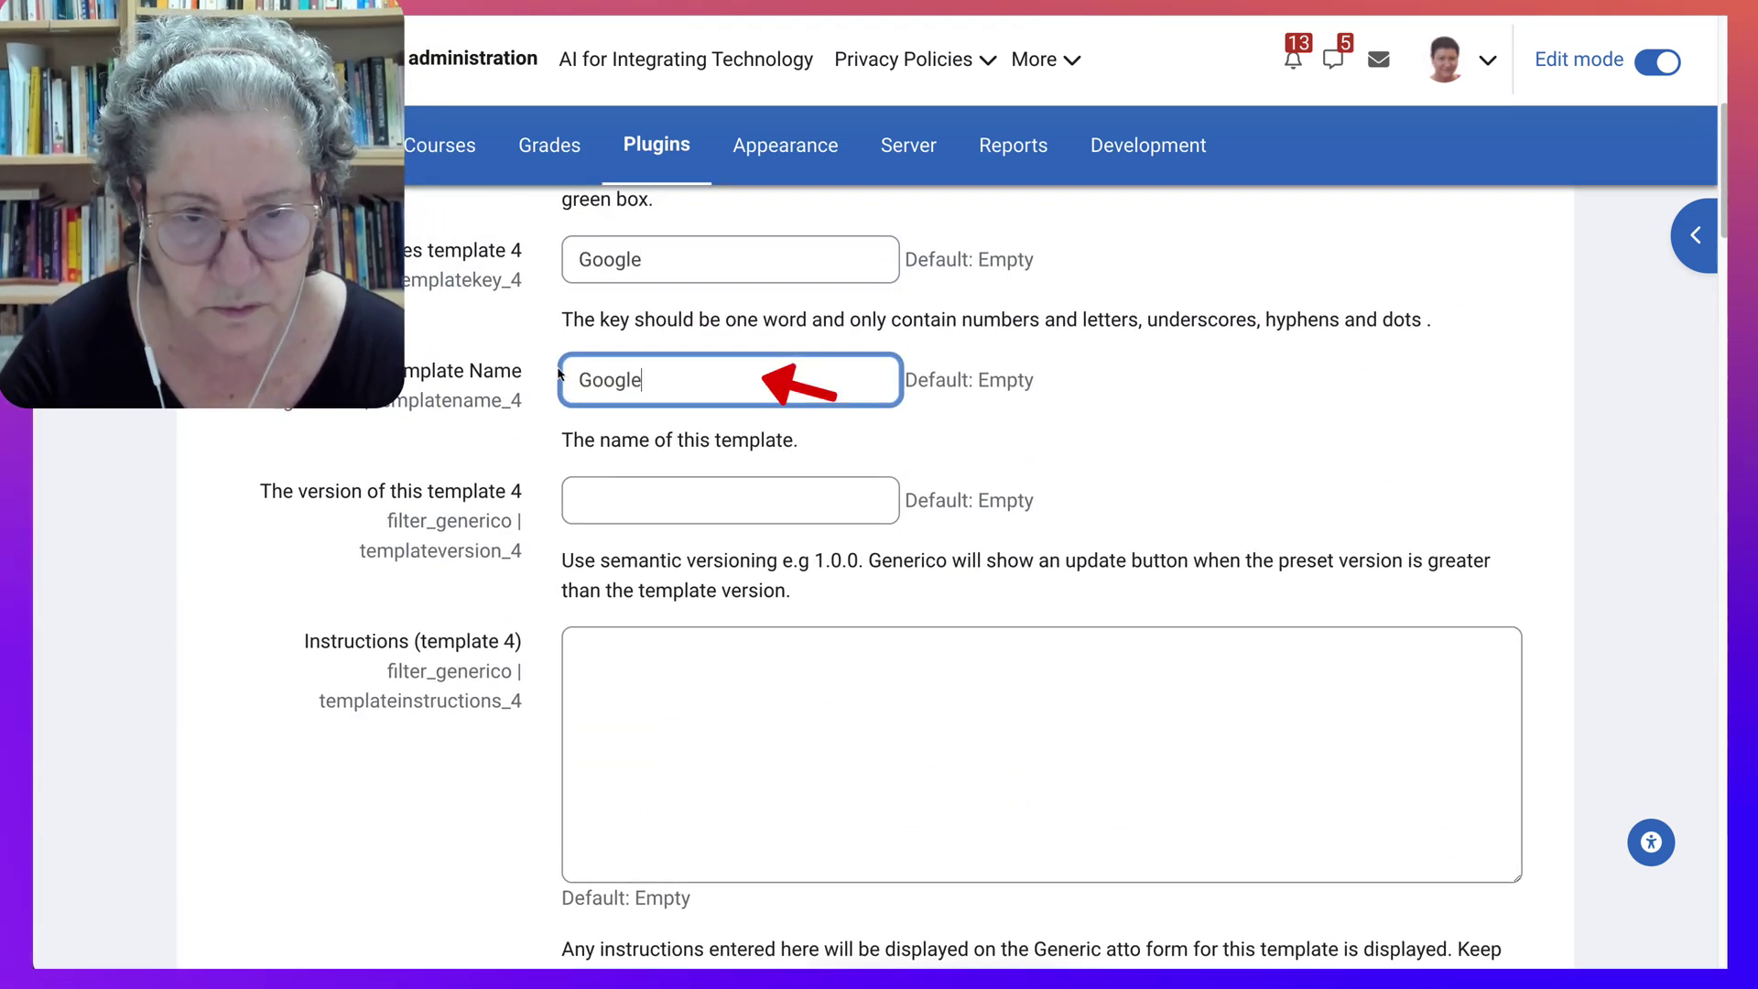
pyautogui.write('Google PD')
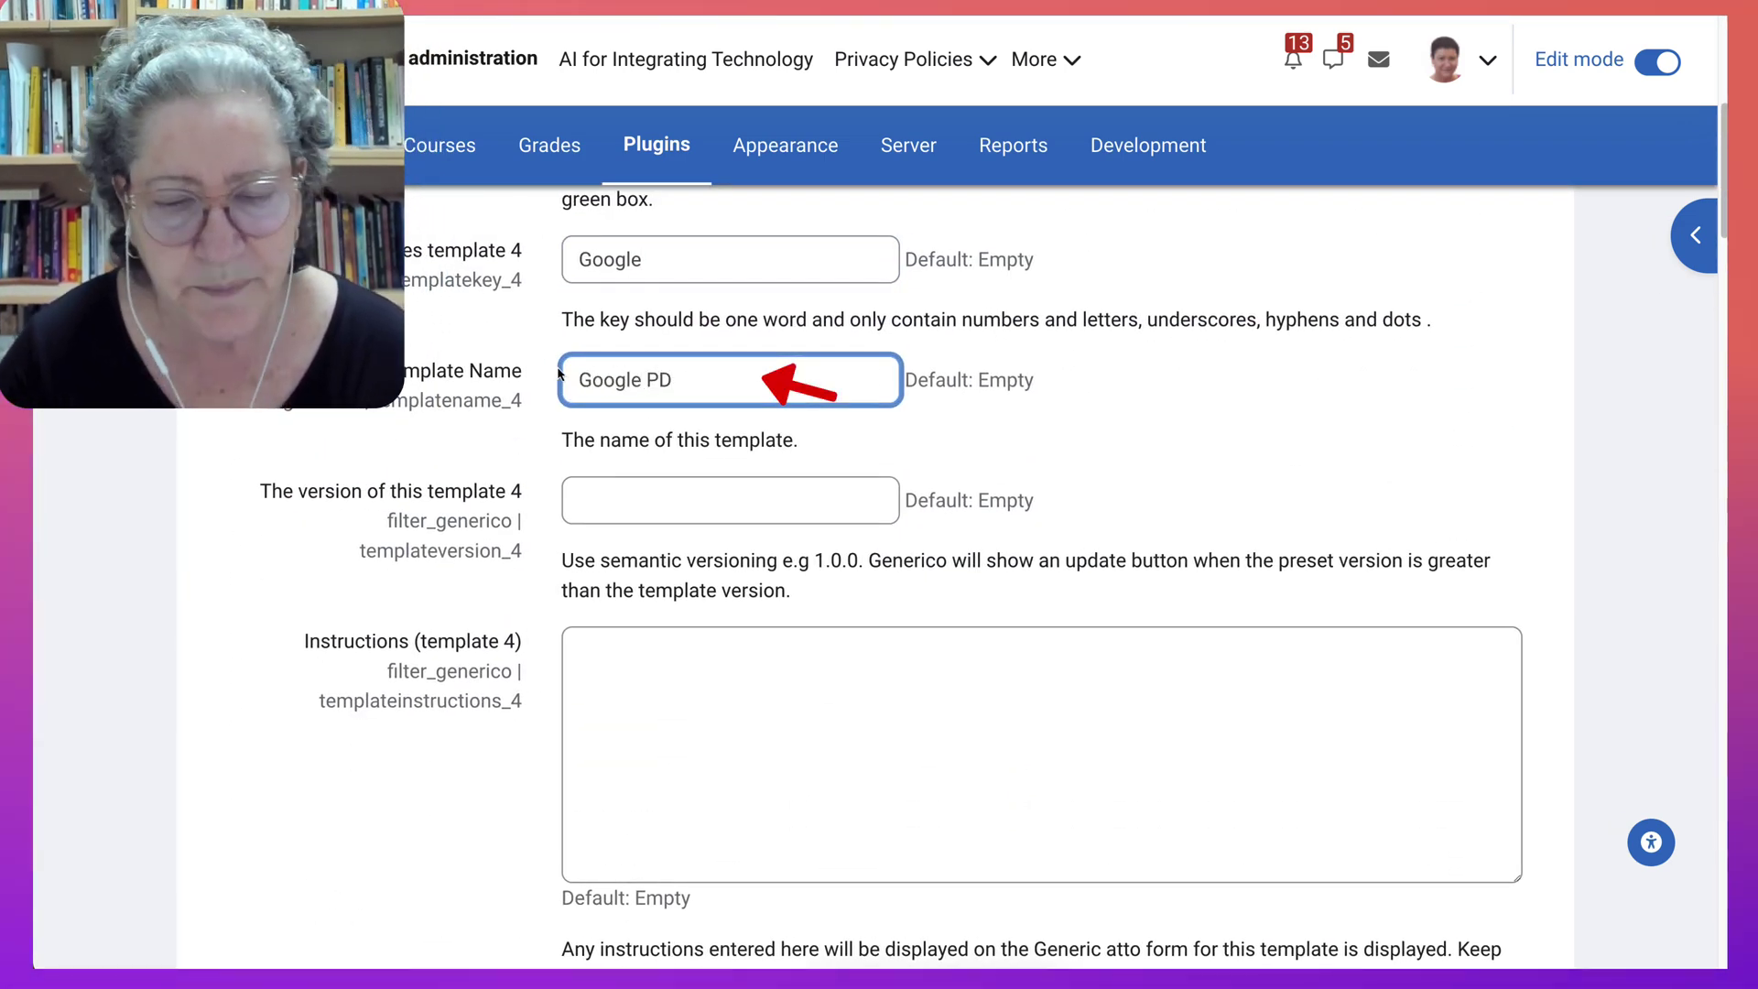
pyautogui.press('BackSpace')
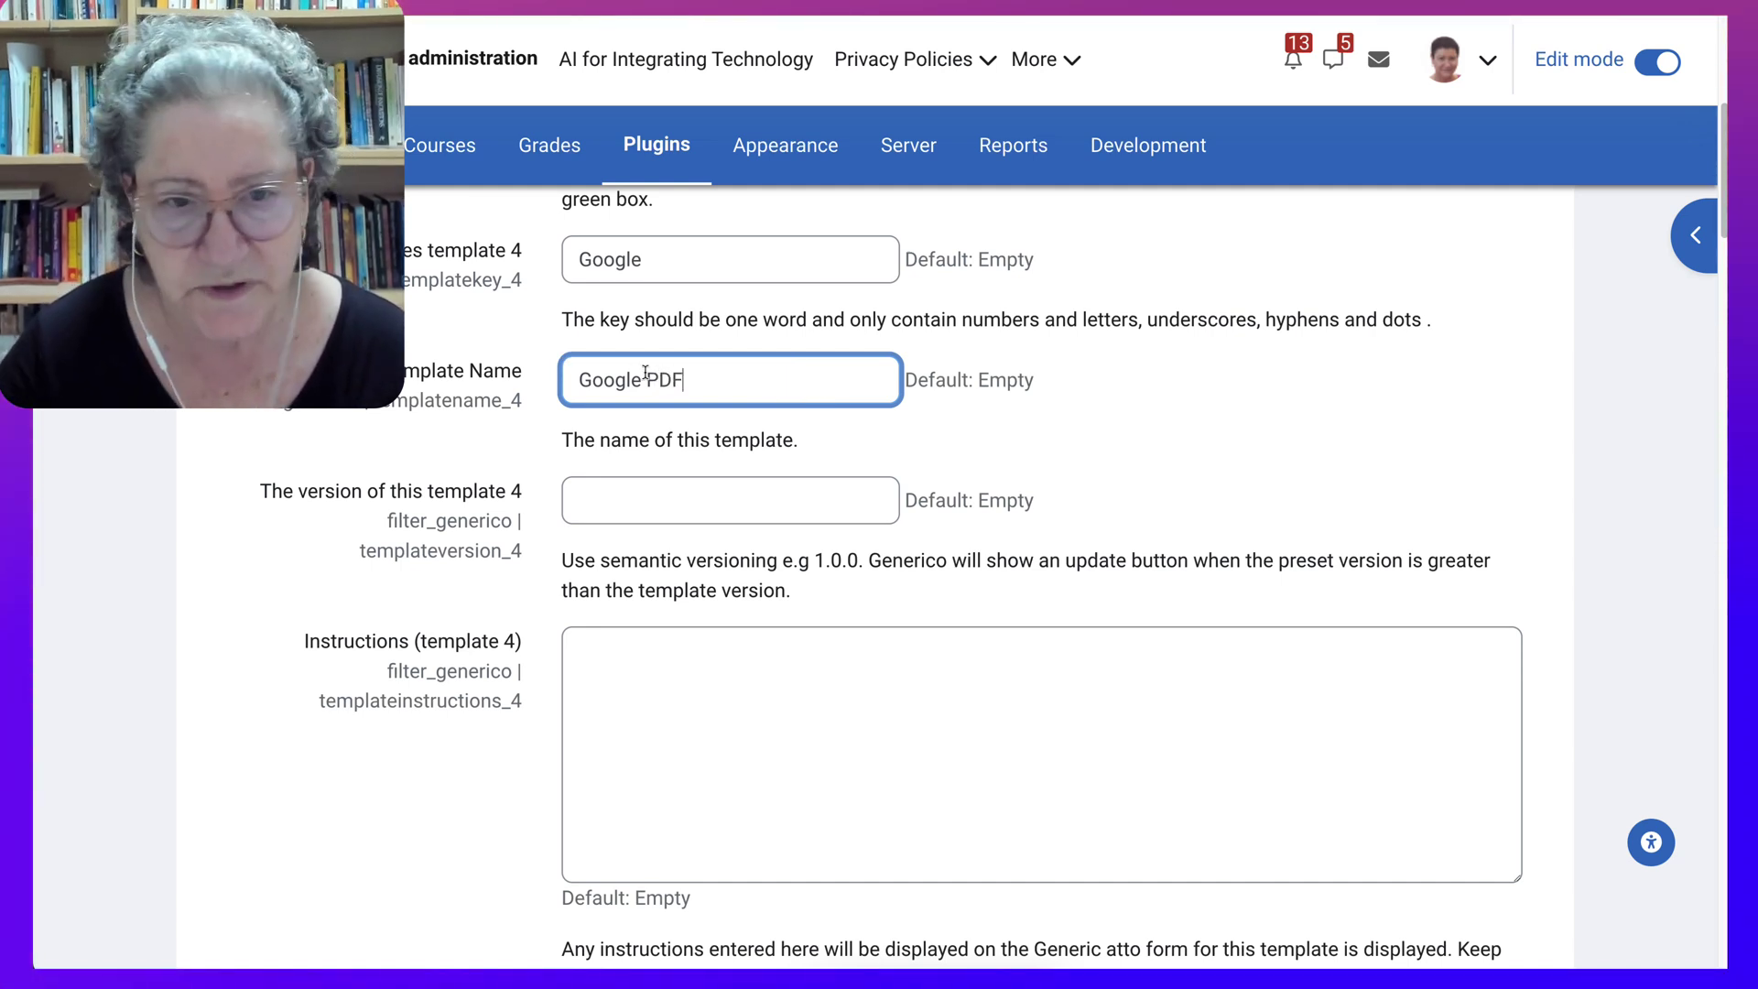
pyautogui.scroll(-4, 764, 556)
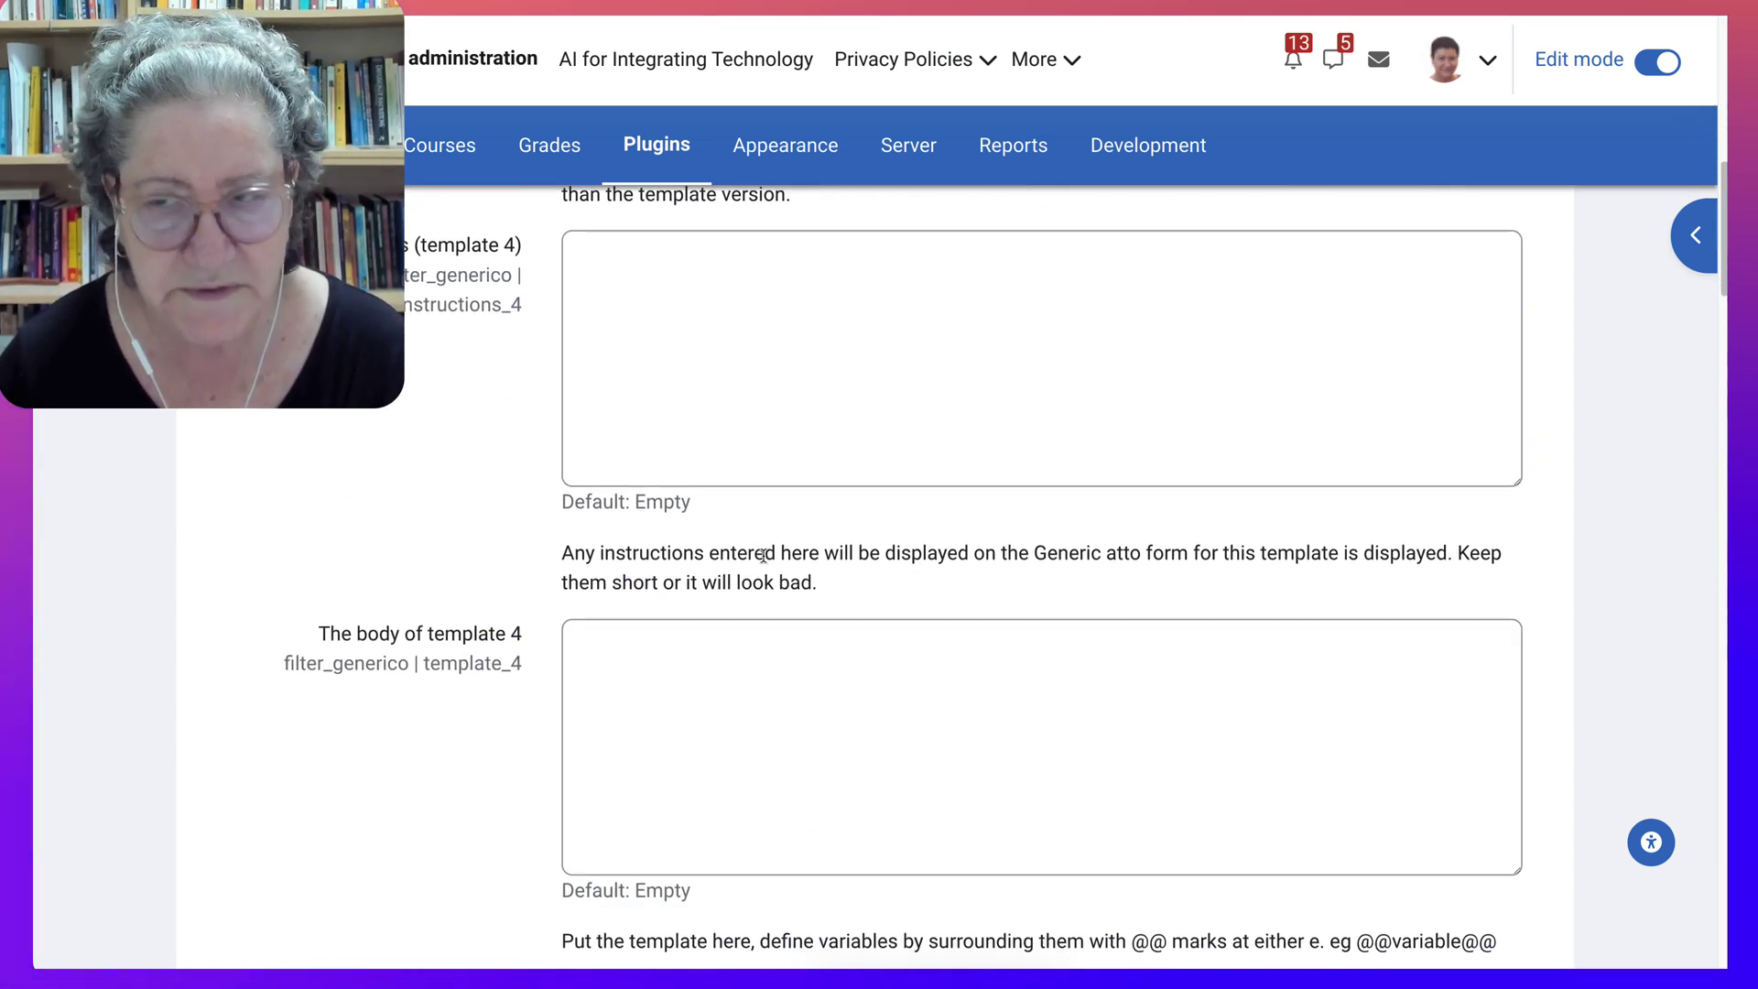
pyautogui.scroll(5, 763, 555)
pyautogui.scroll(4, 764, 556)
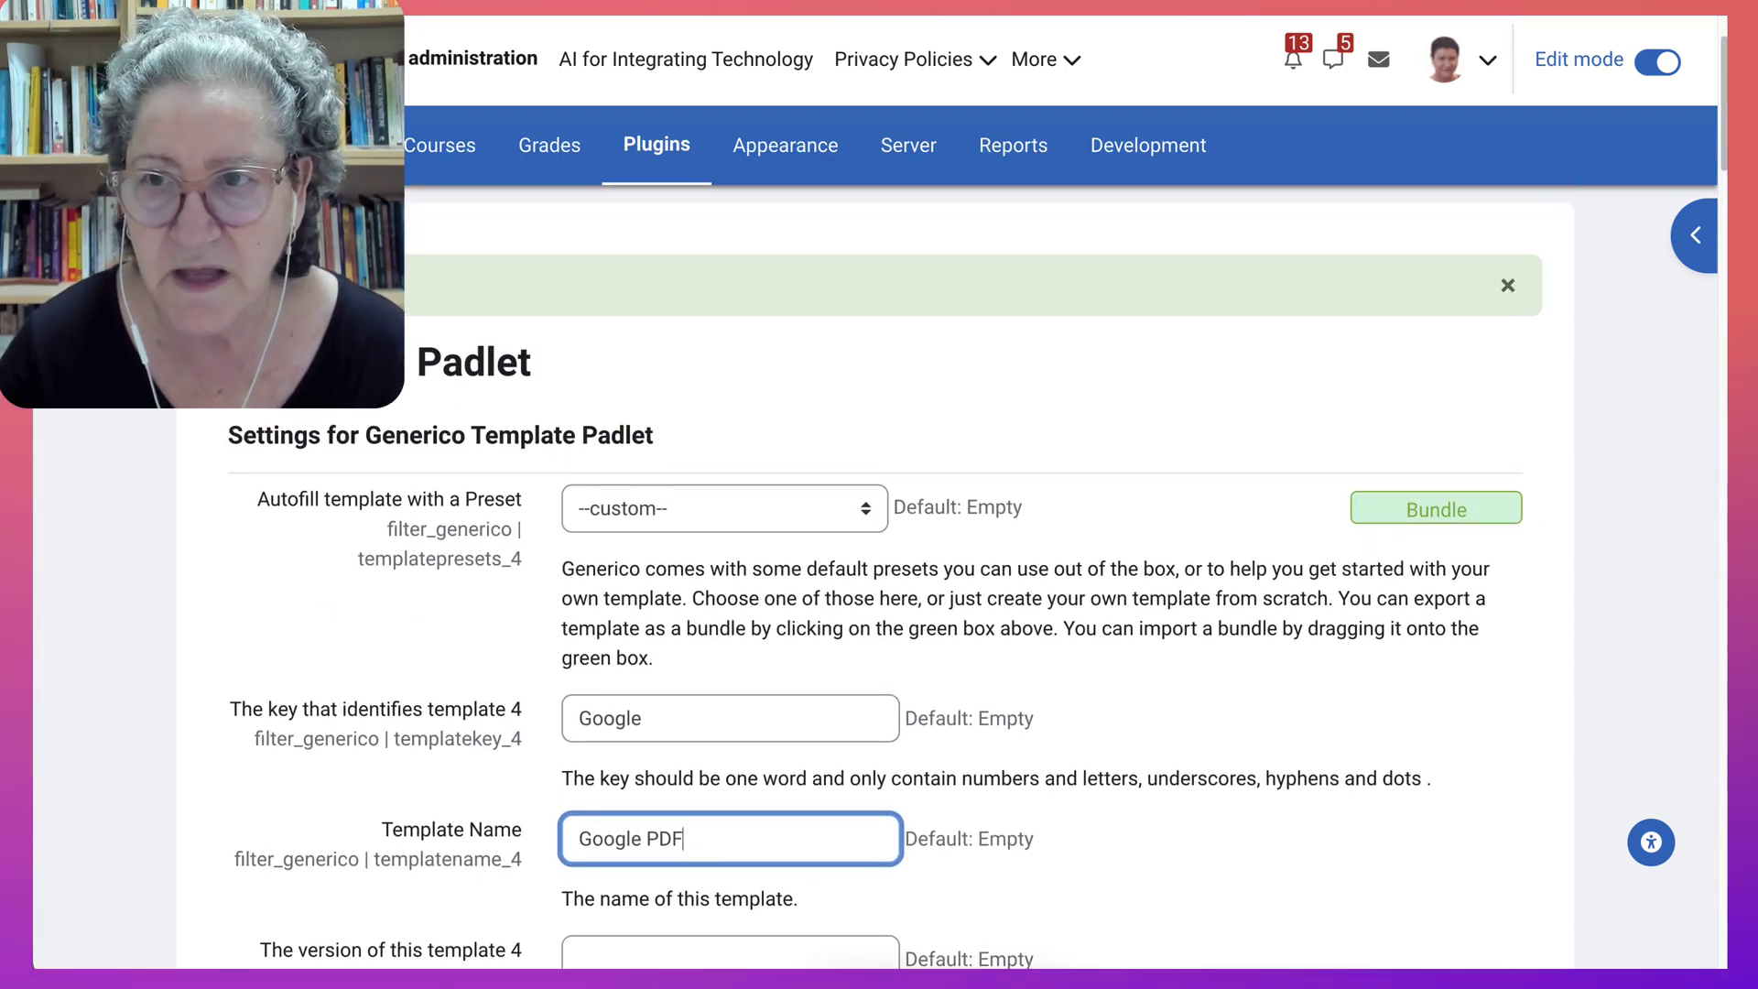
# Drop the downloaded GooglePDF2023.txt onto the Bundle box and save template 4.
pyautogui.click(1436, 509)
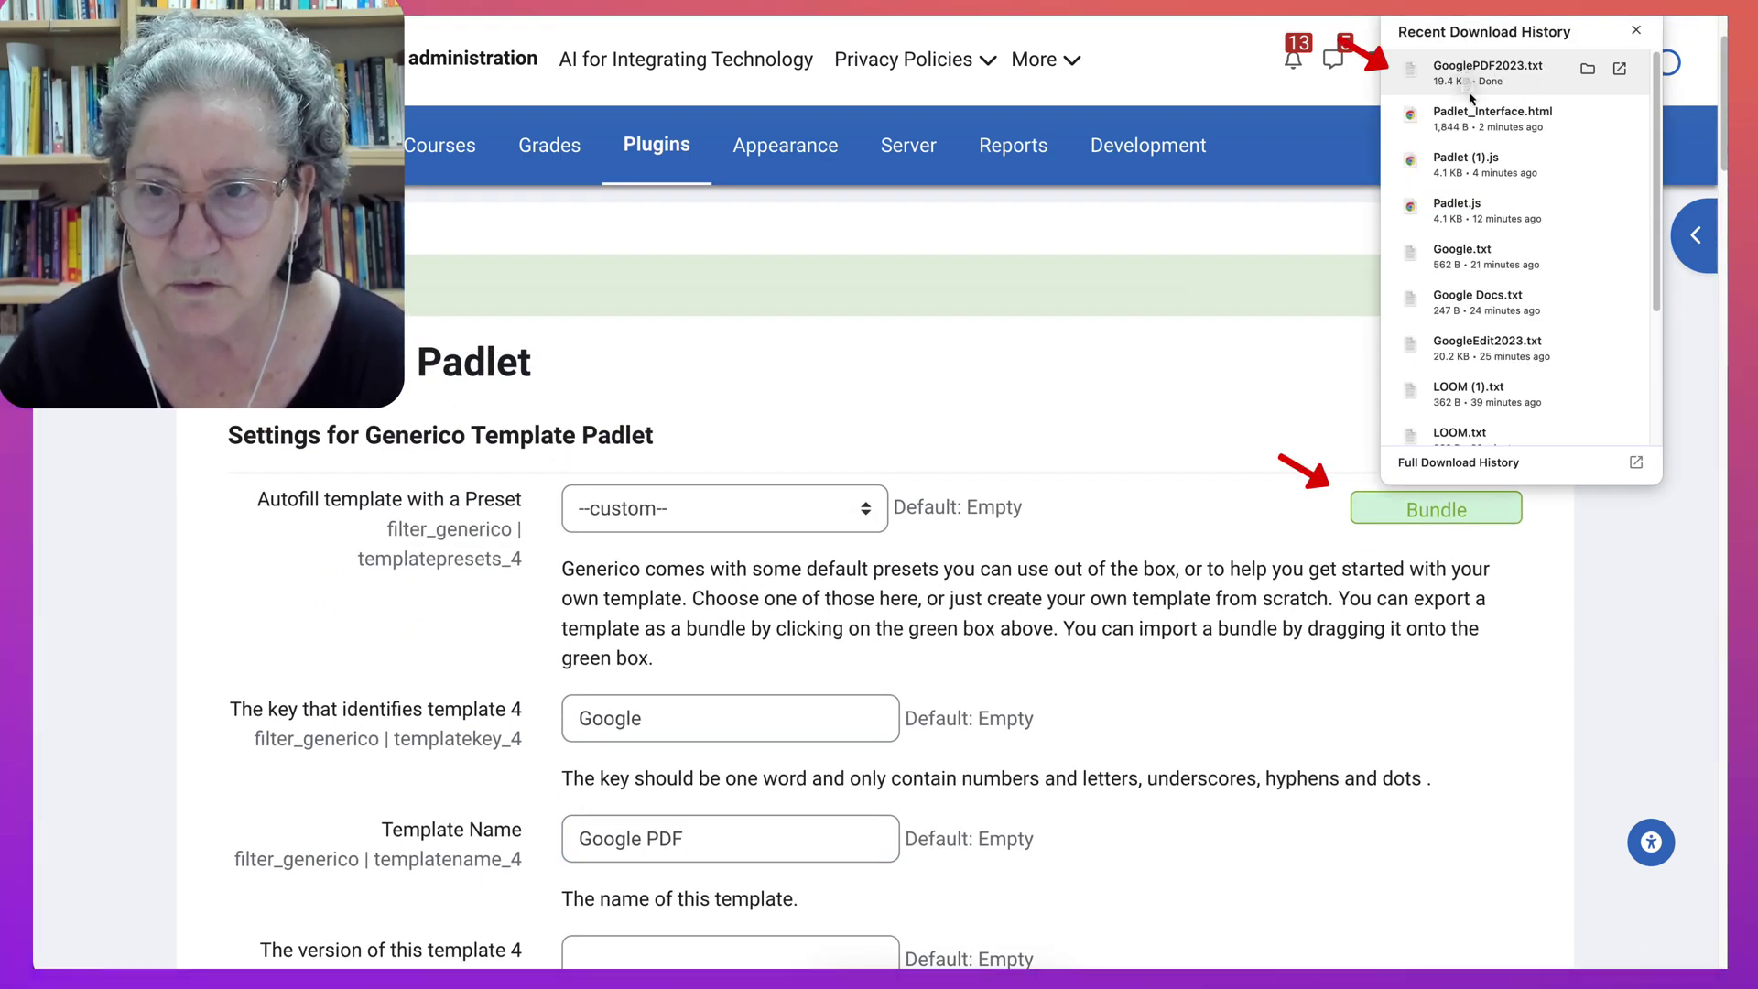
pyautogui.moveTo(1415, 529); pyautogui.dragTo(1416, 531)
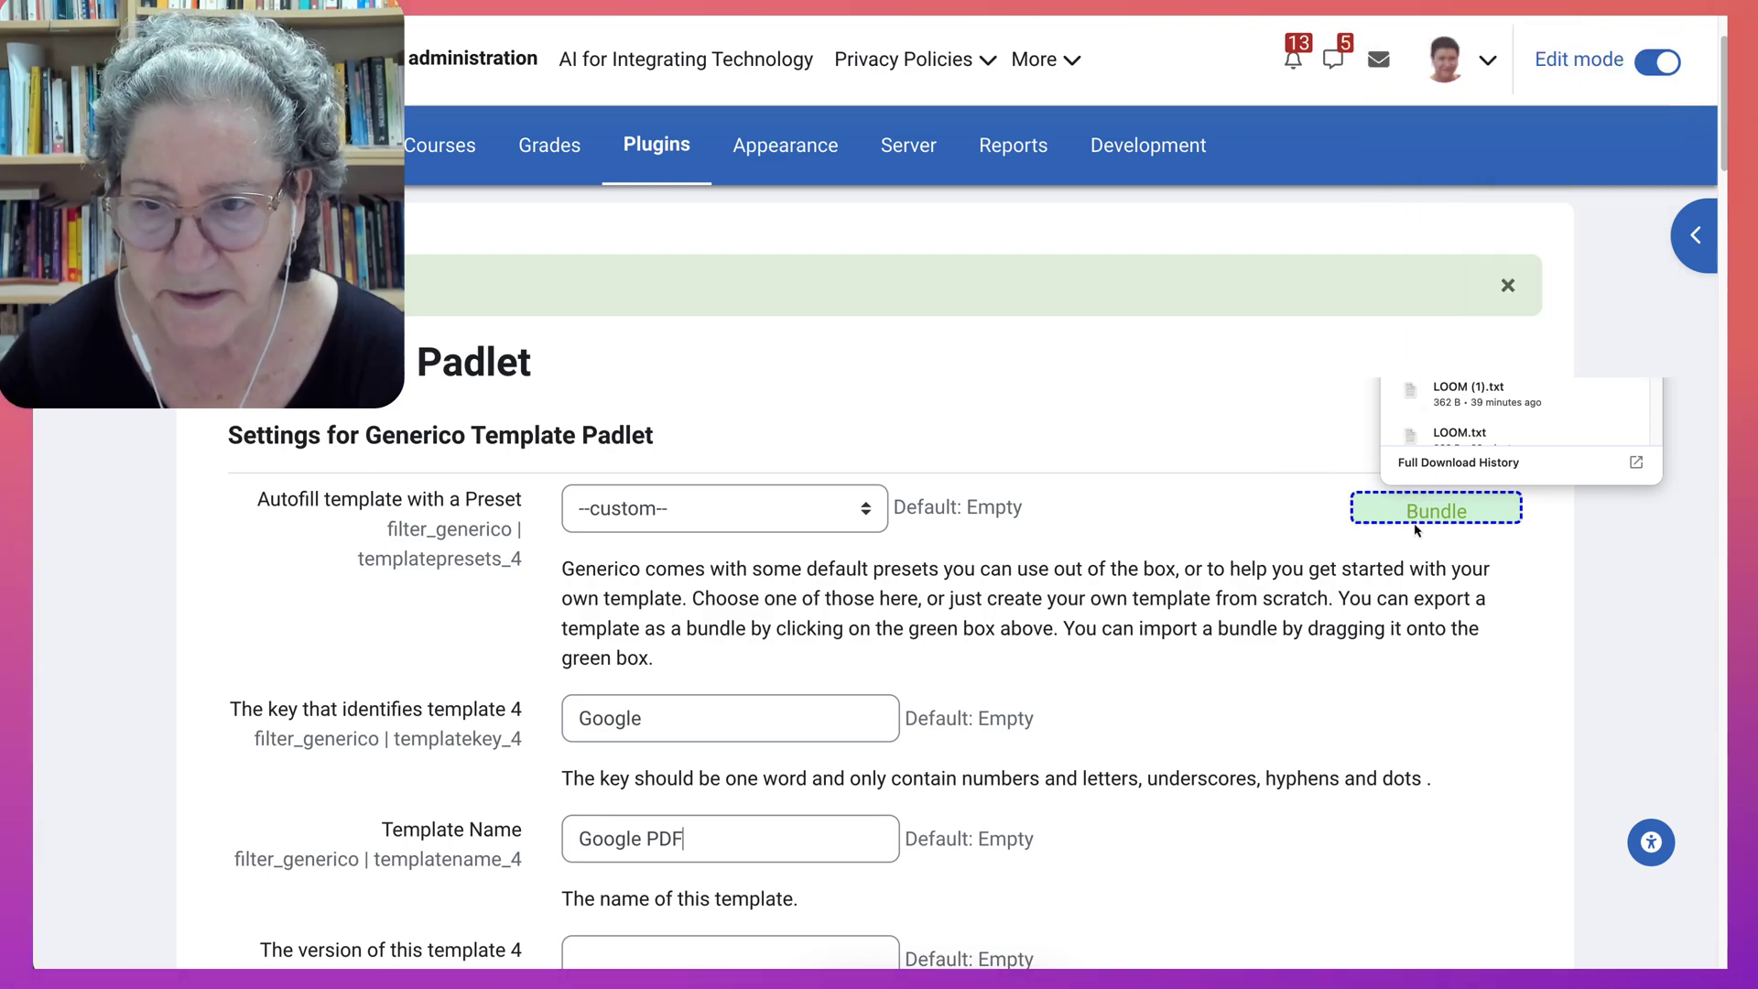
pyautogui.scroll(-5, 796, 494)
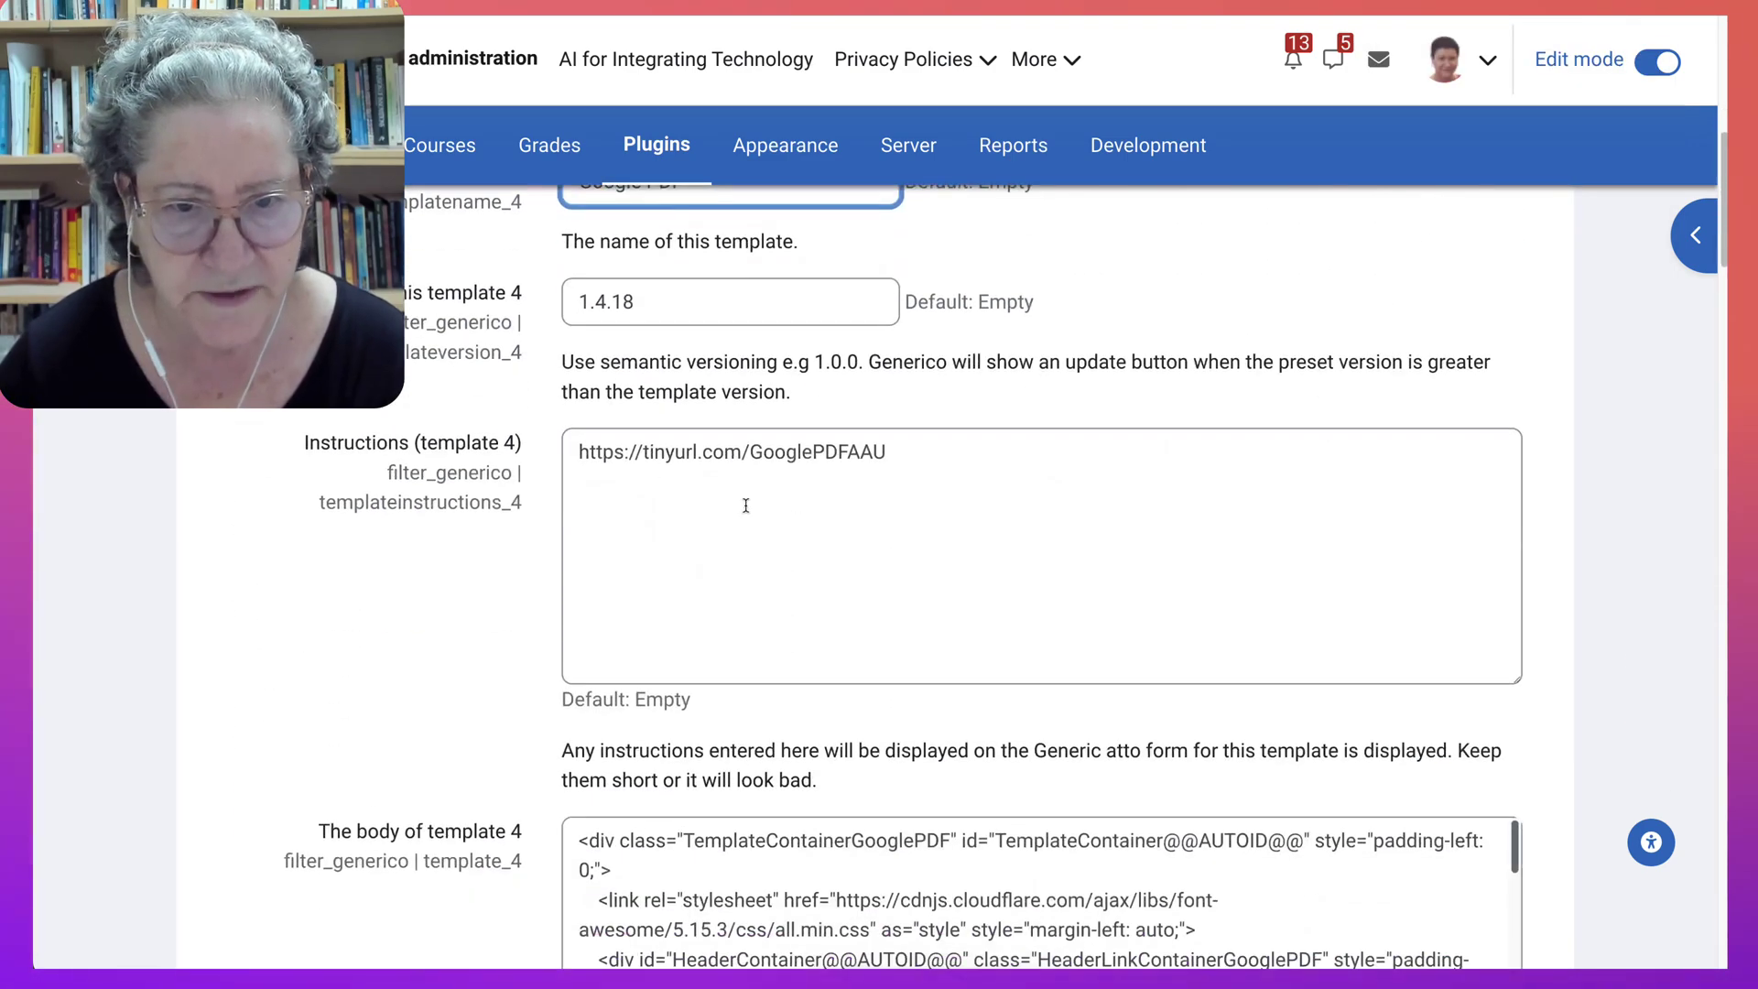
pyautogui.scroll(-15, 807, 487)
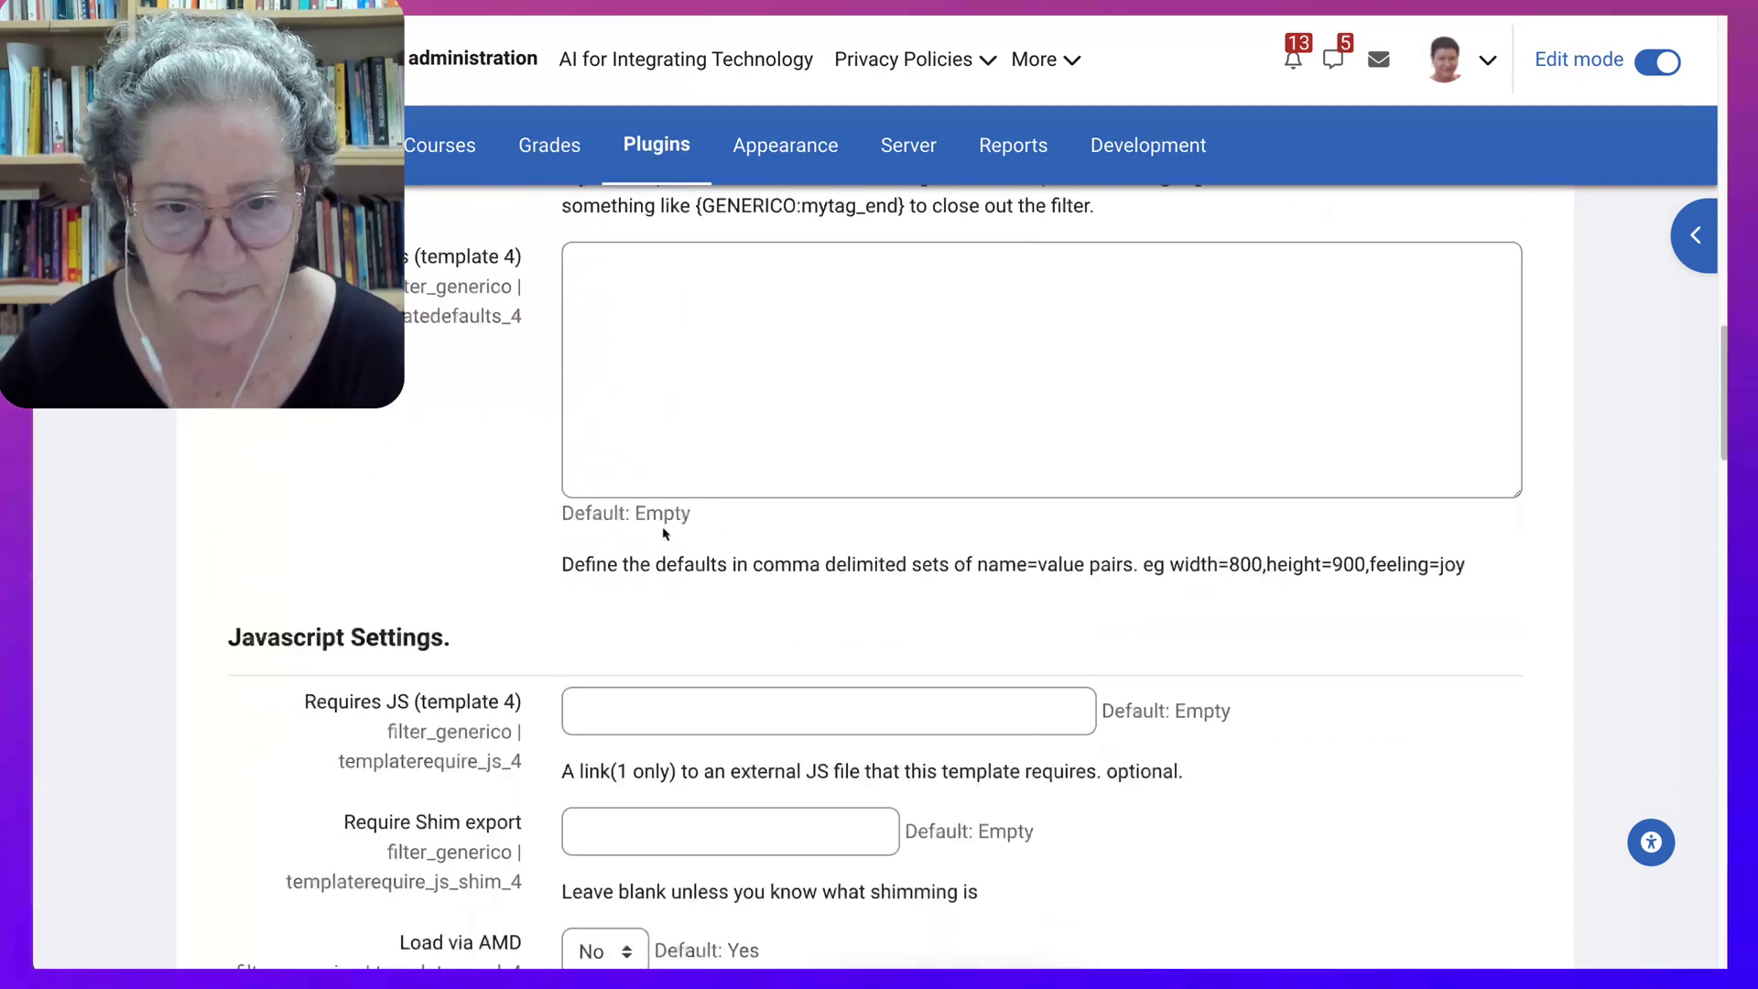
pyautogui.scroll(-10, 663, 529)
pyautogui.scroll(-5, 659, 525)
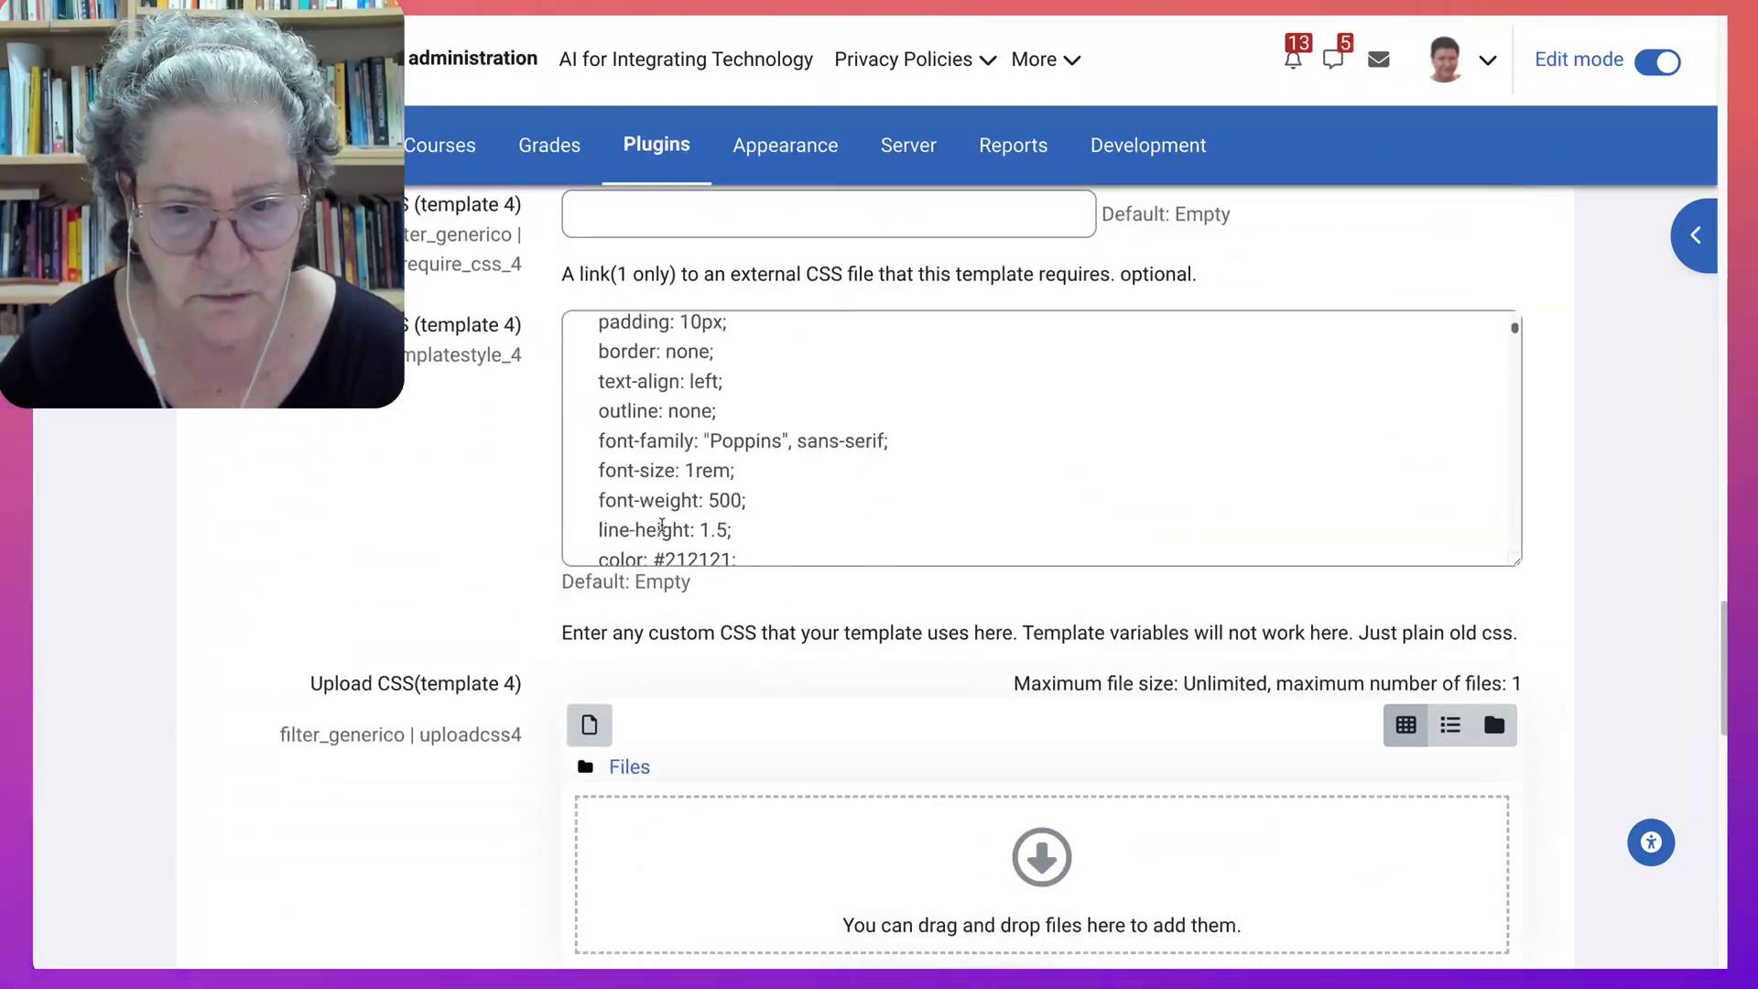
pyautogui.scroll(-12, 538, 575)
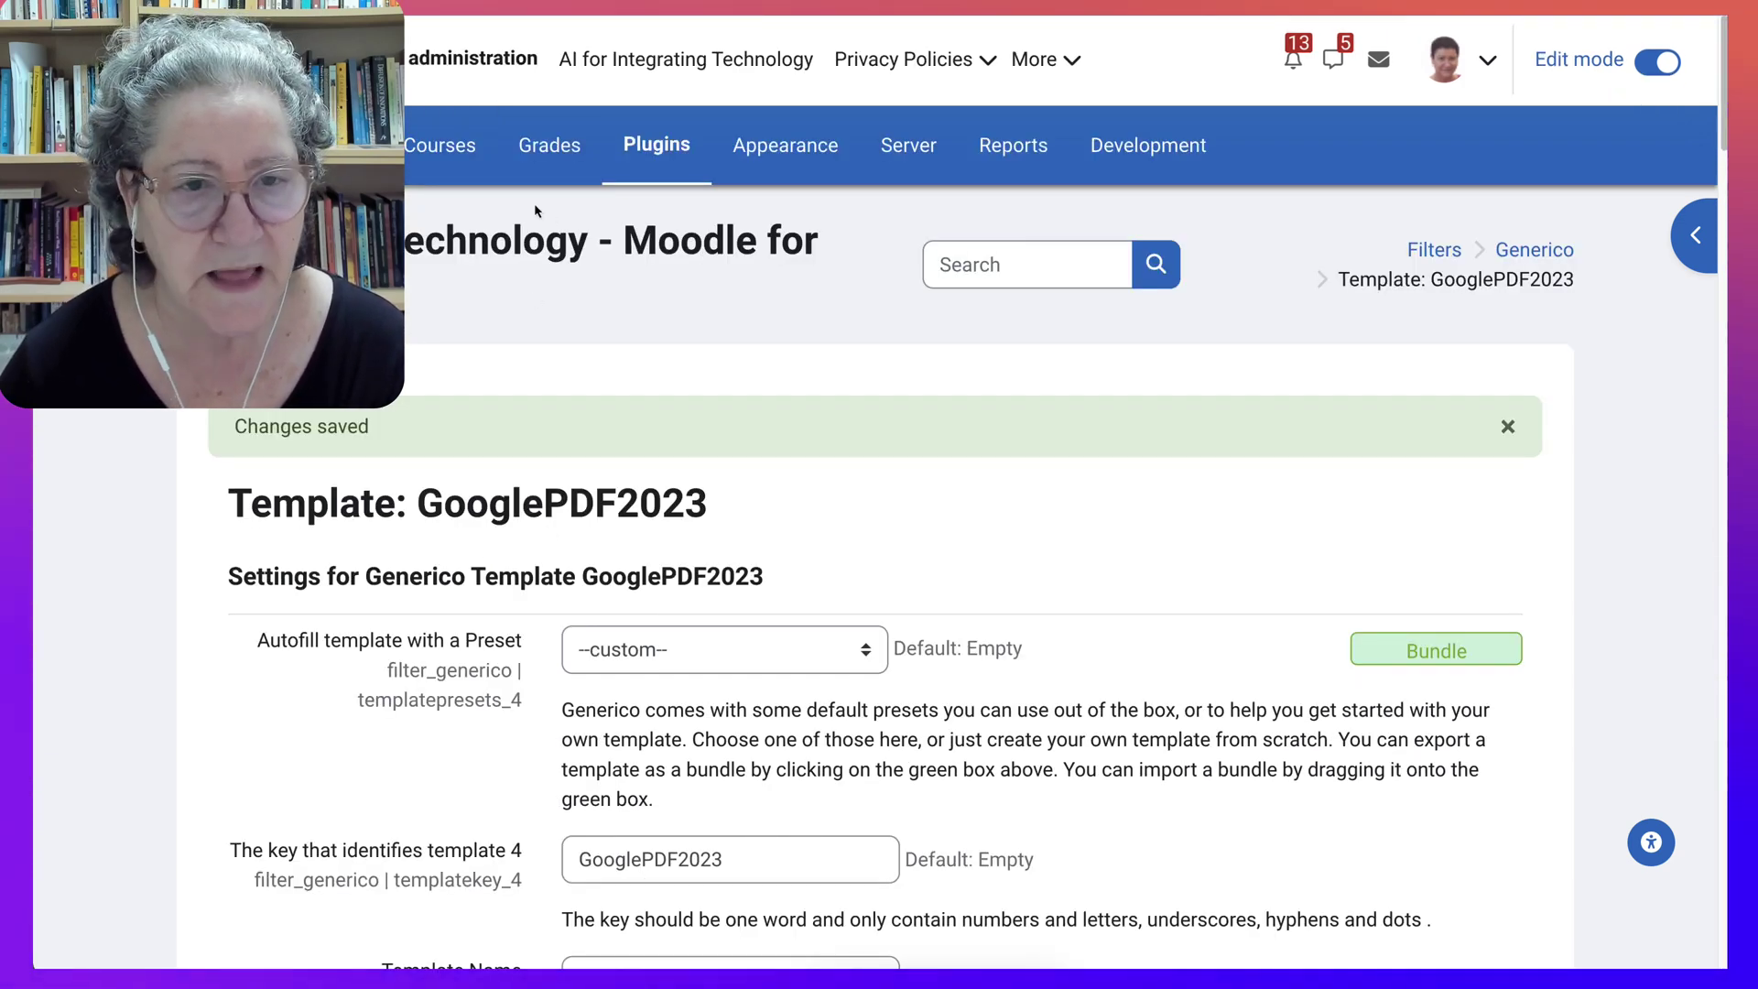
# Open AI Generated WebQuests from My courses and go to Week 1's What do you see? forum.
pyautogui.click(334, 58)
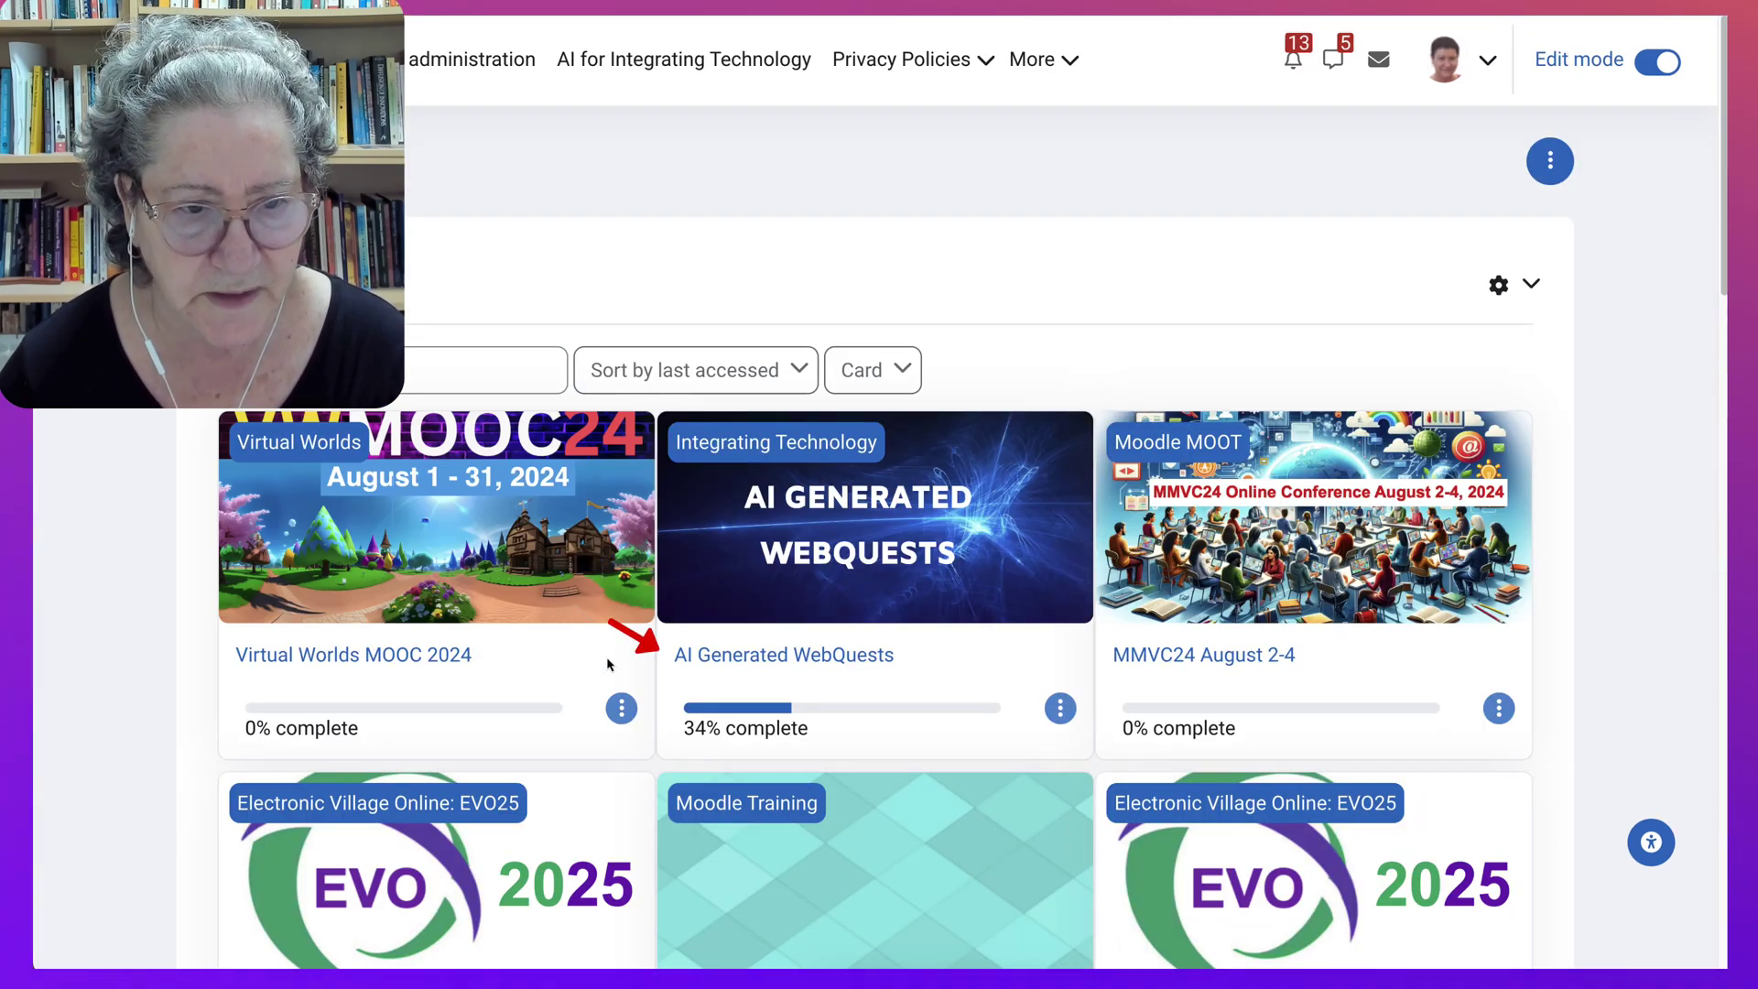
pyautogui.click(753, 666)
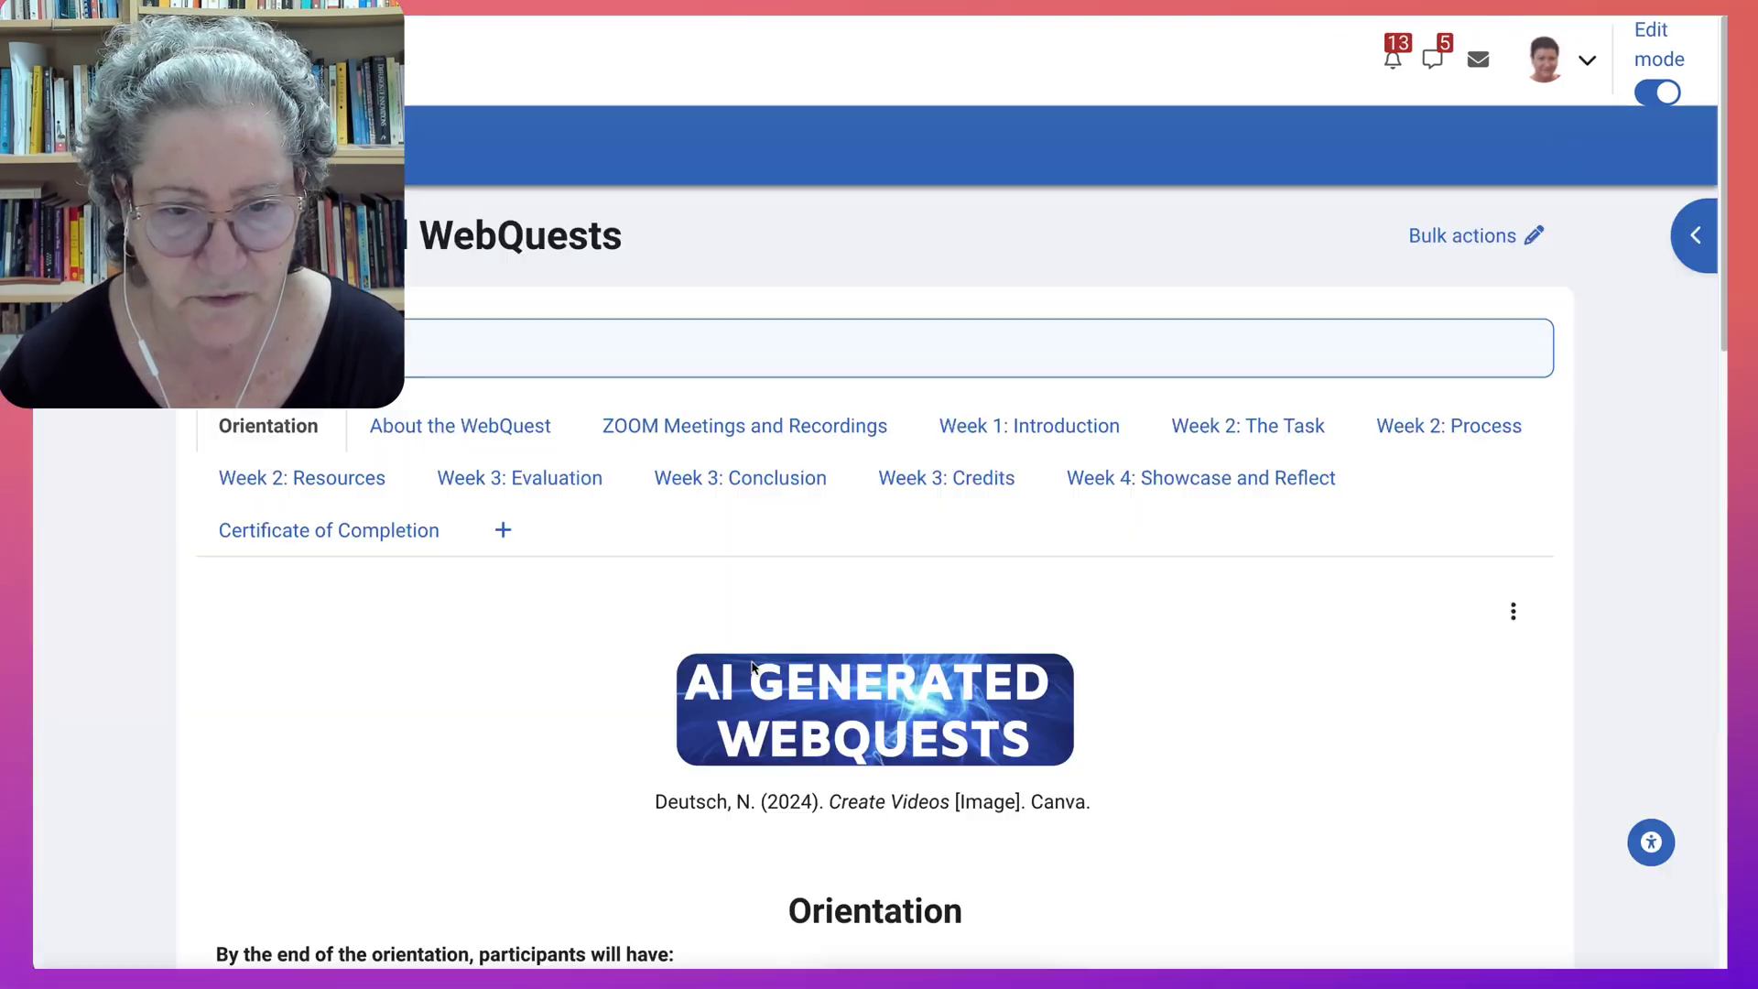
pyautogui.scroll(-3, 567, 638)
pyautogui.scroll(-5, 568, 638)
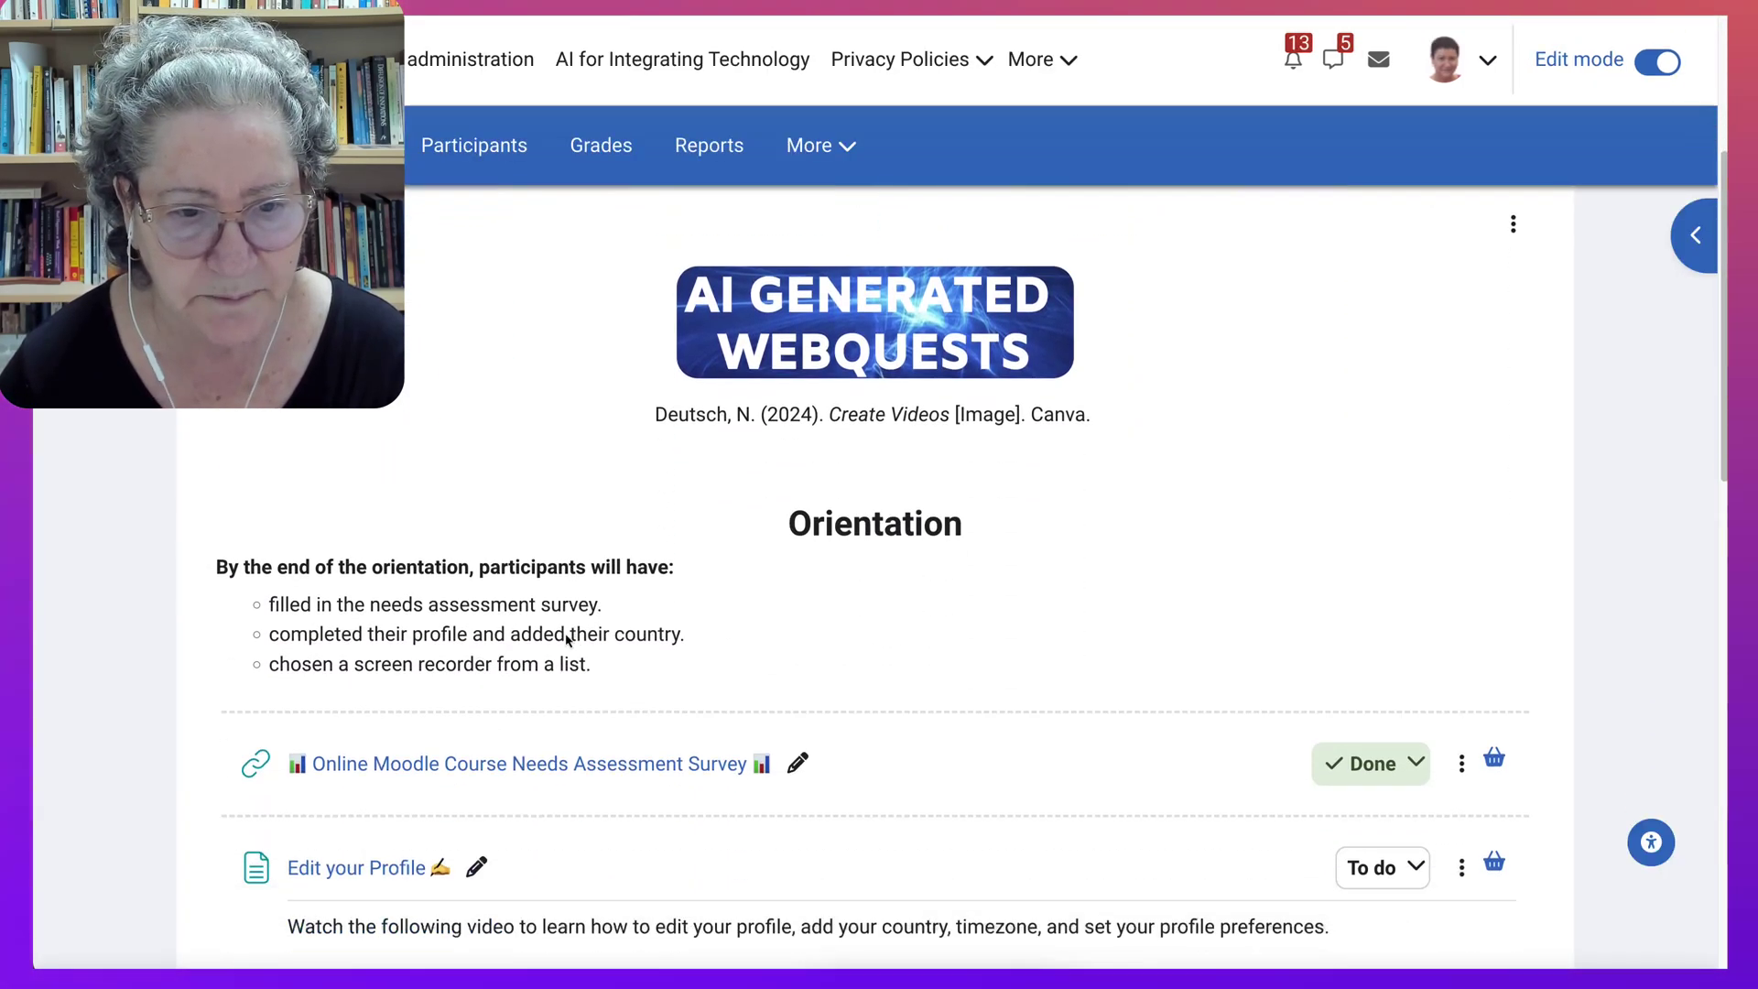
pyautogui.scroll(6, 567, 638)
pyautogui.scroll(3, 565, 640)
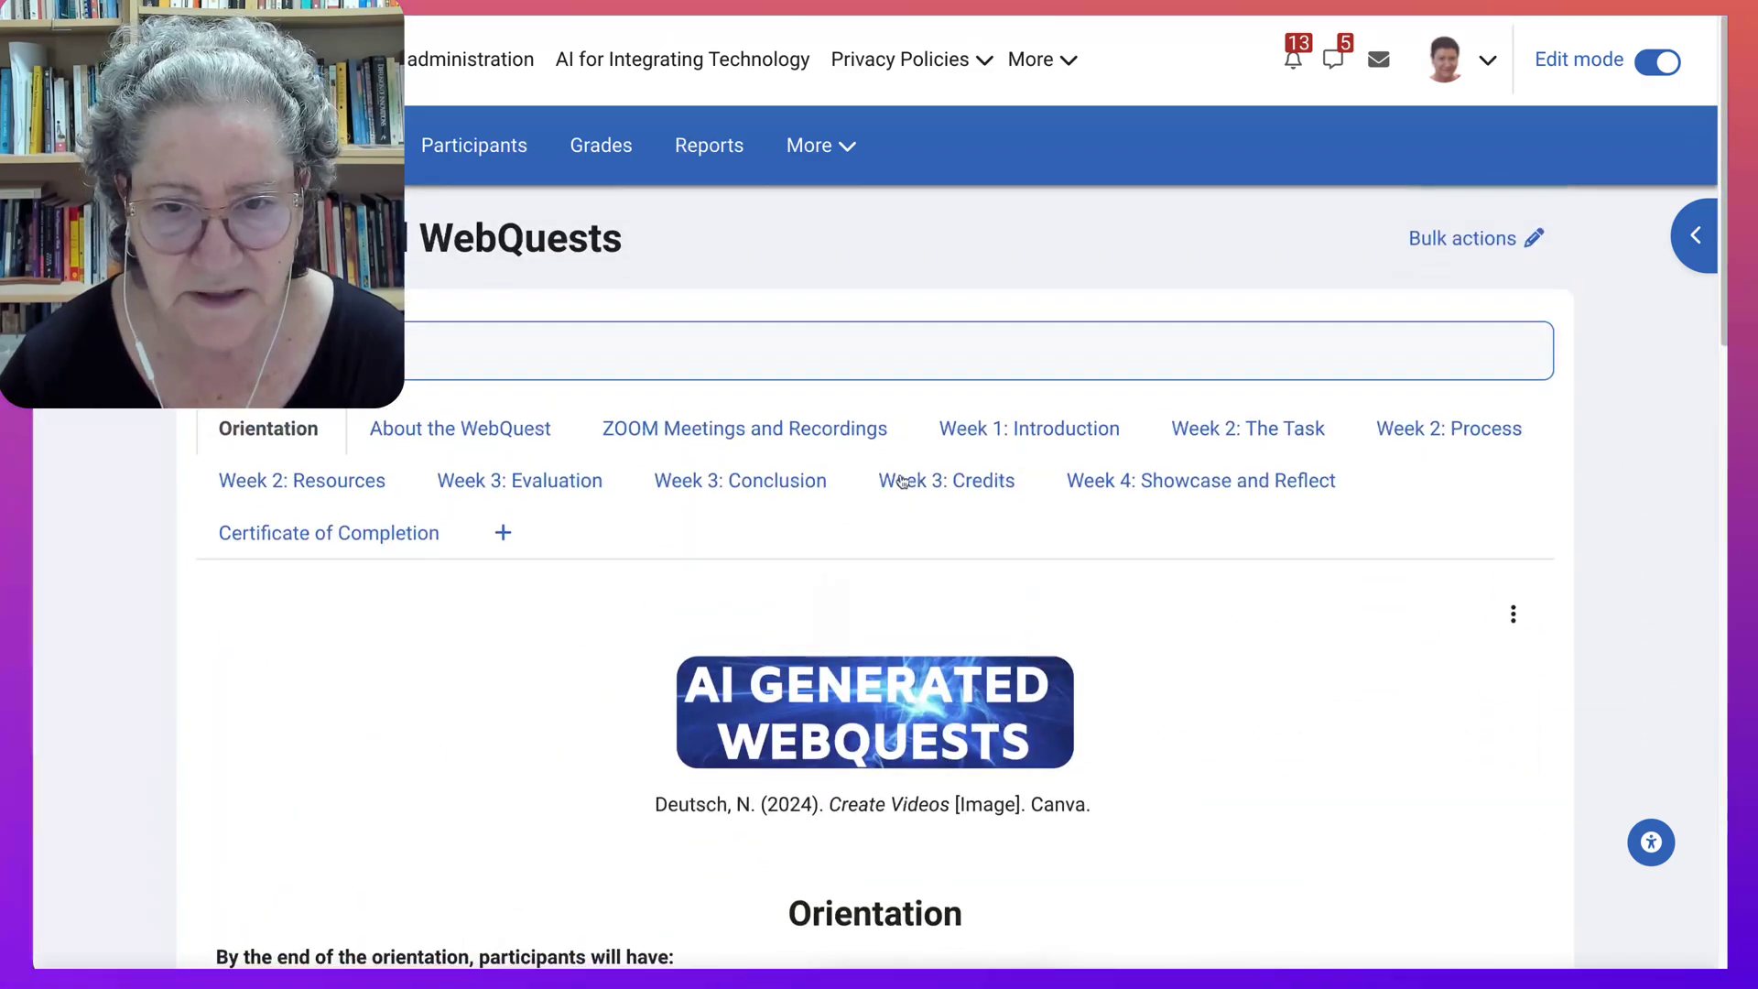
pyautogui.click(1031, 431)
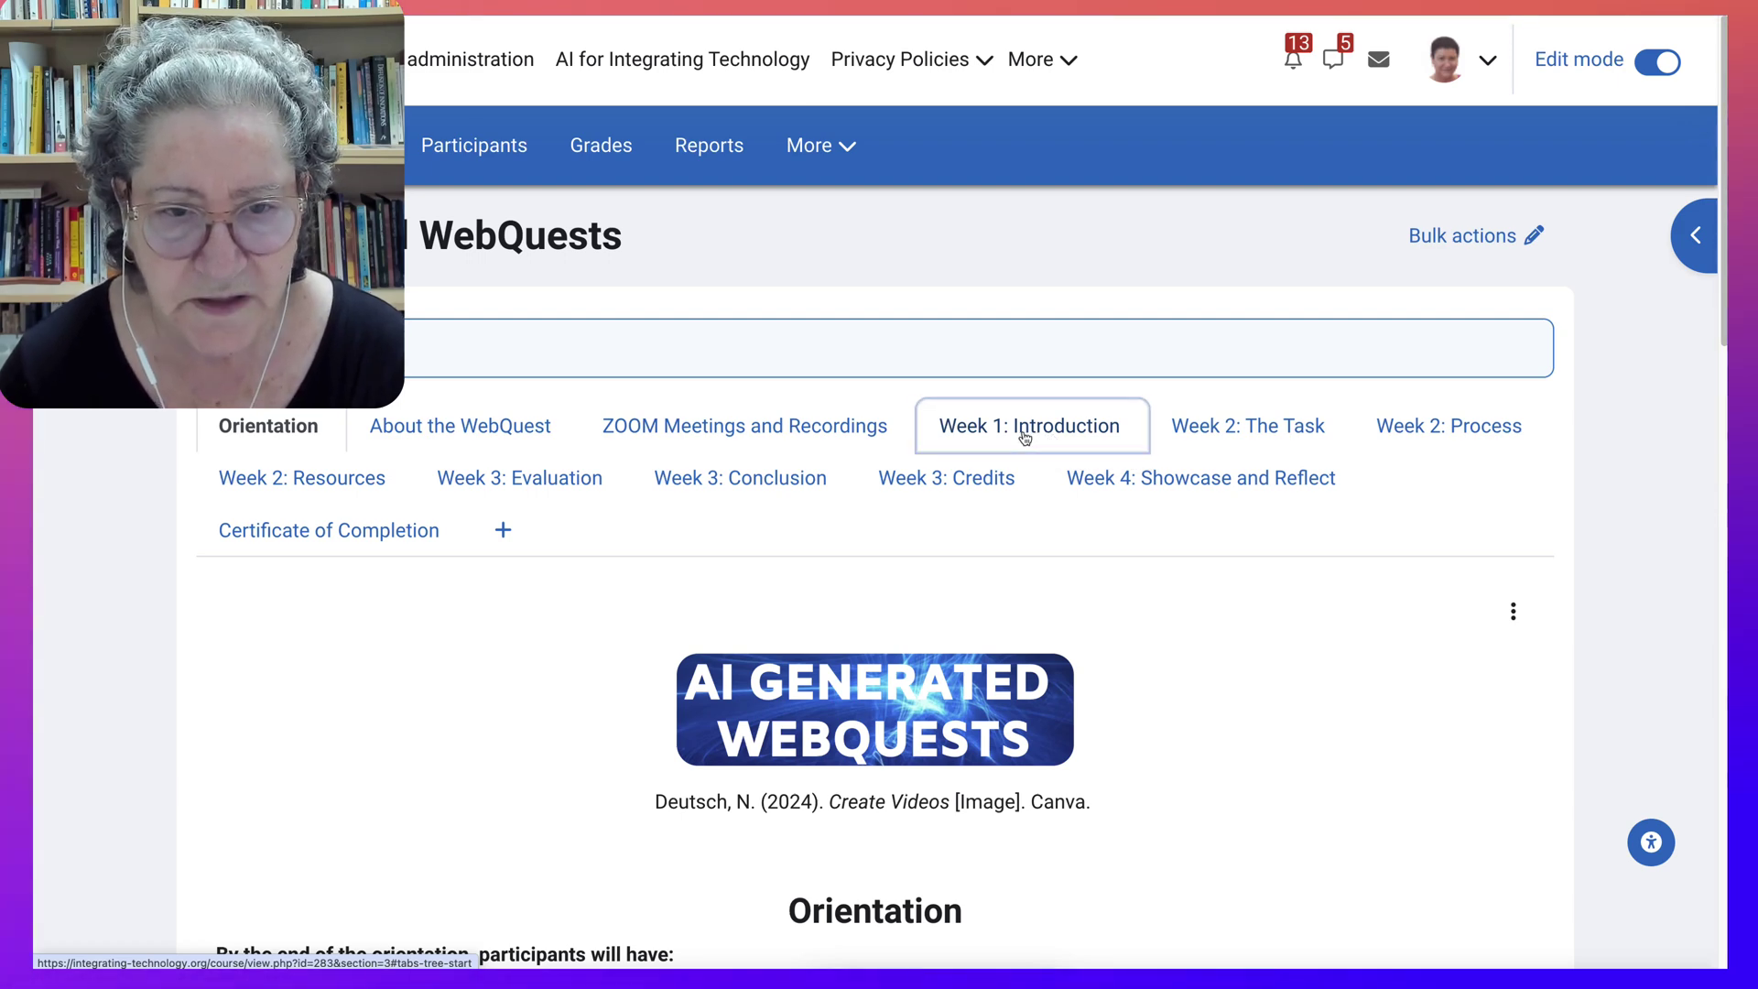
pyautogui.scroll(-10, 474, 642)
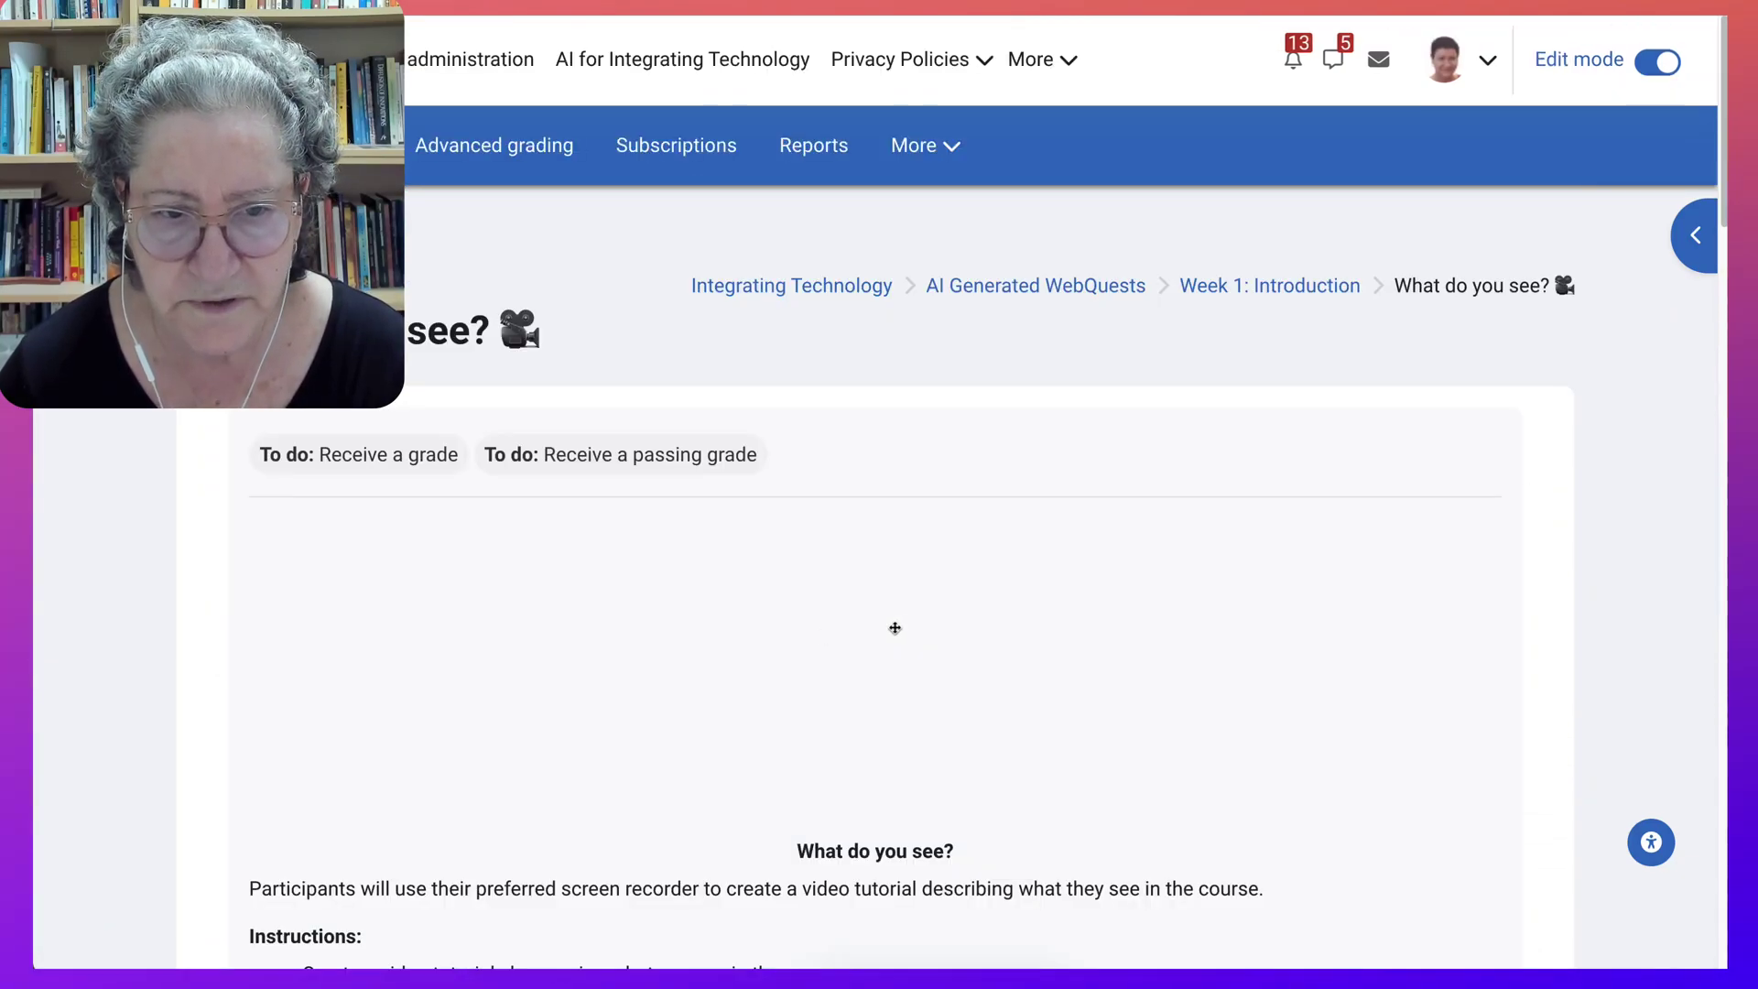
pyautogui.scroll(-6, 769, 640)
pyautogui.scroll(-12, 769, 640)
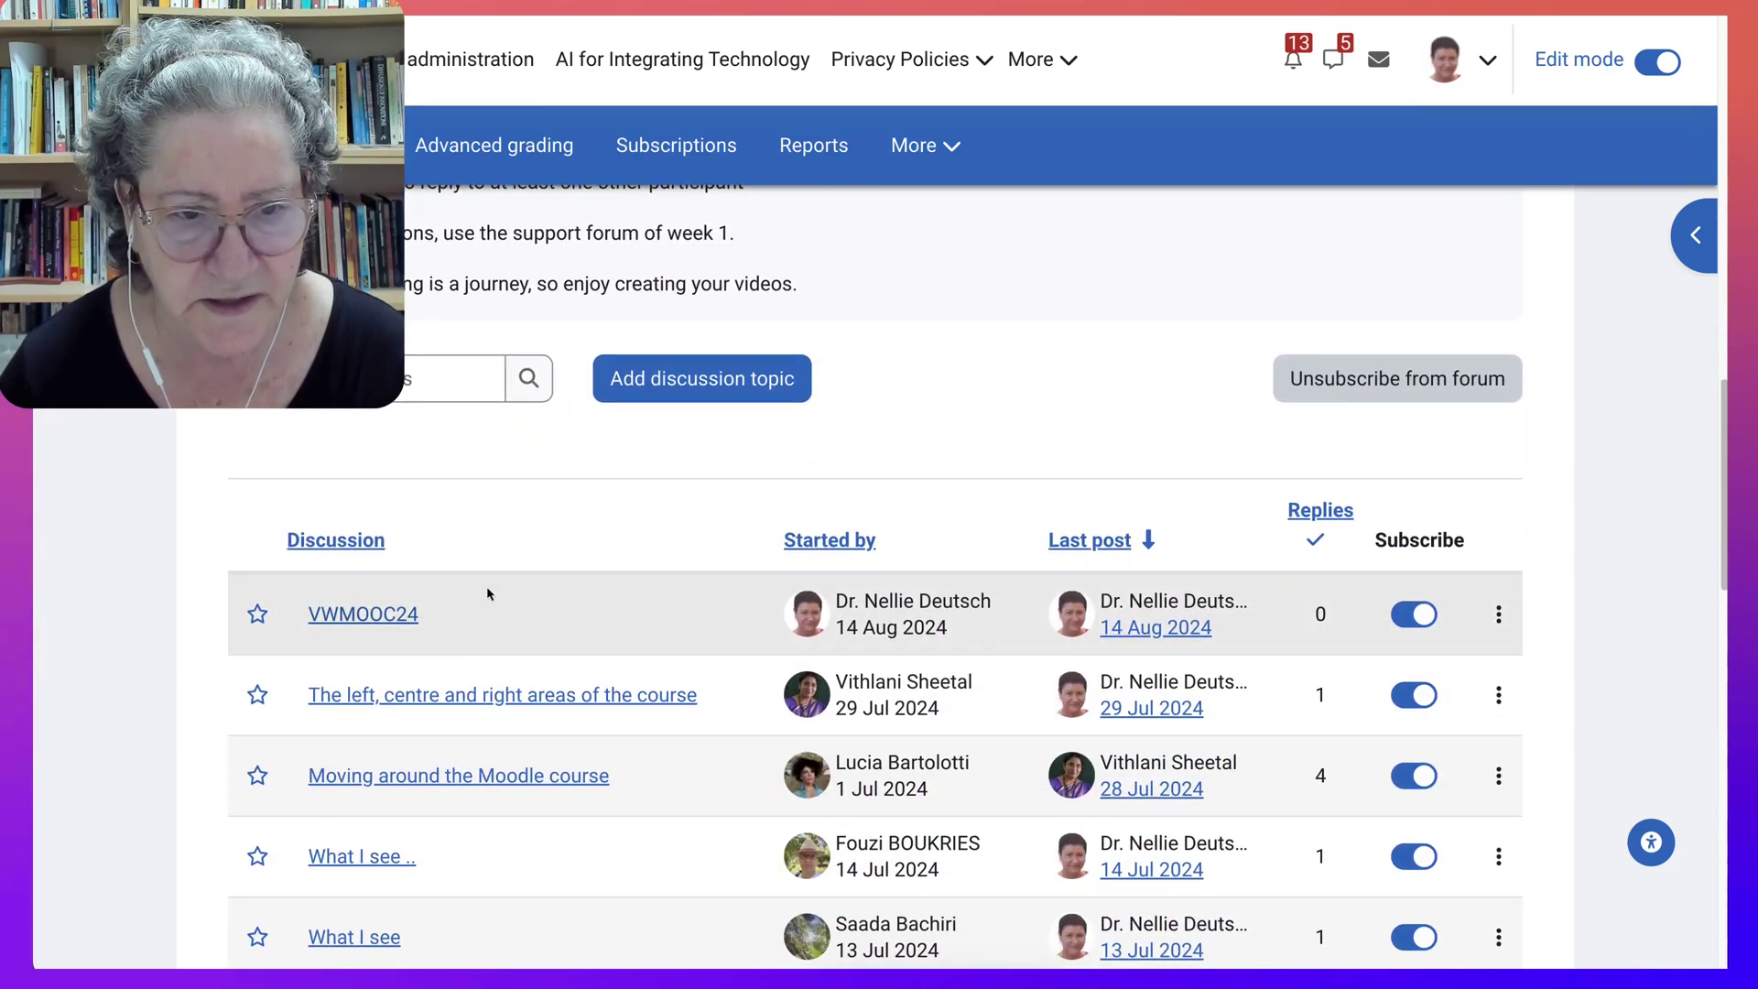
# Start a new discussion topic with the subject 'Google PDF'.
pyautogui.click(753, 385)
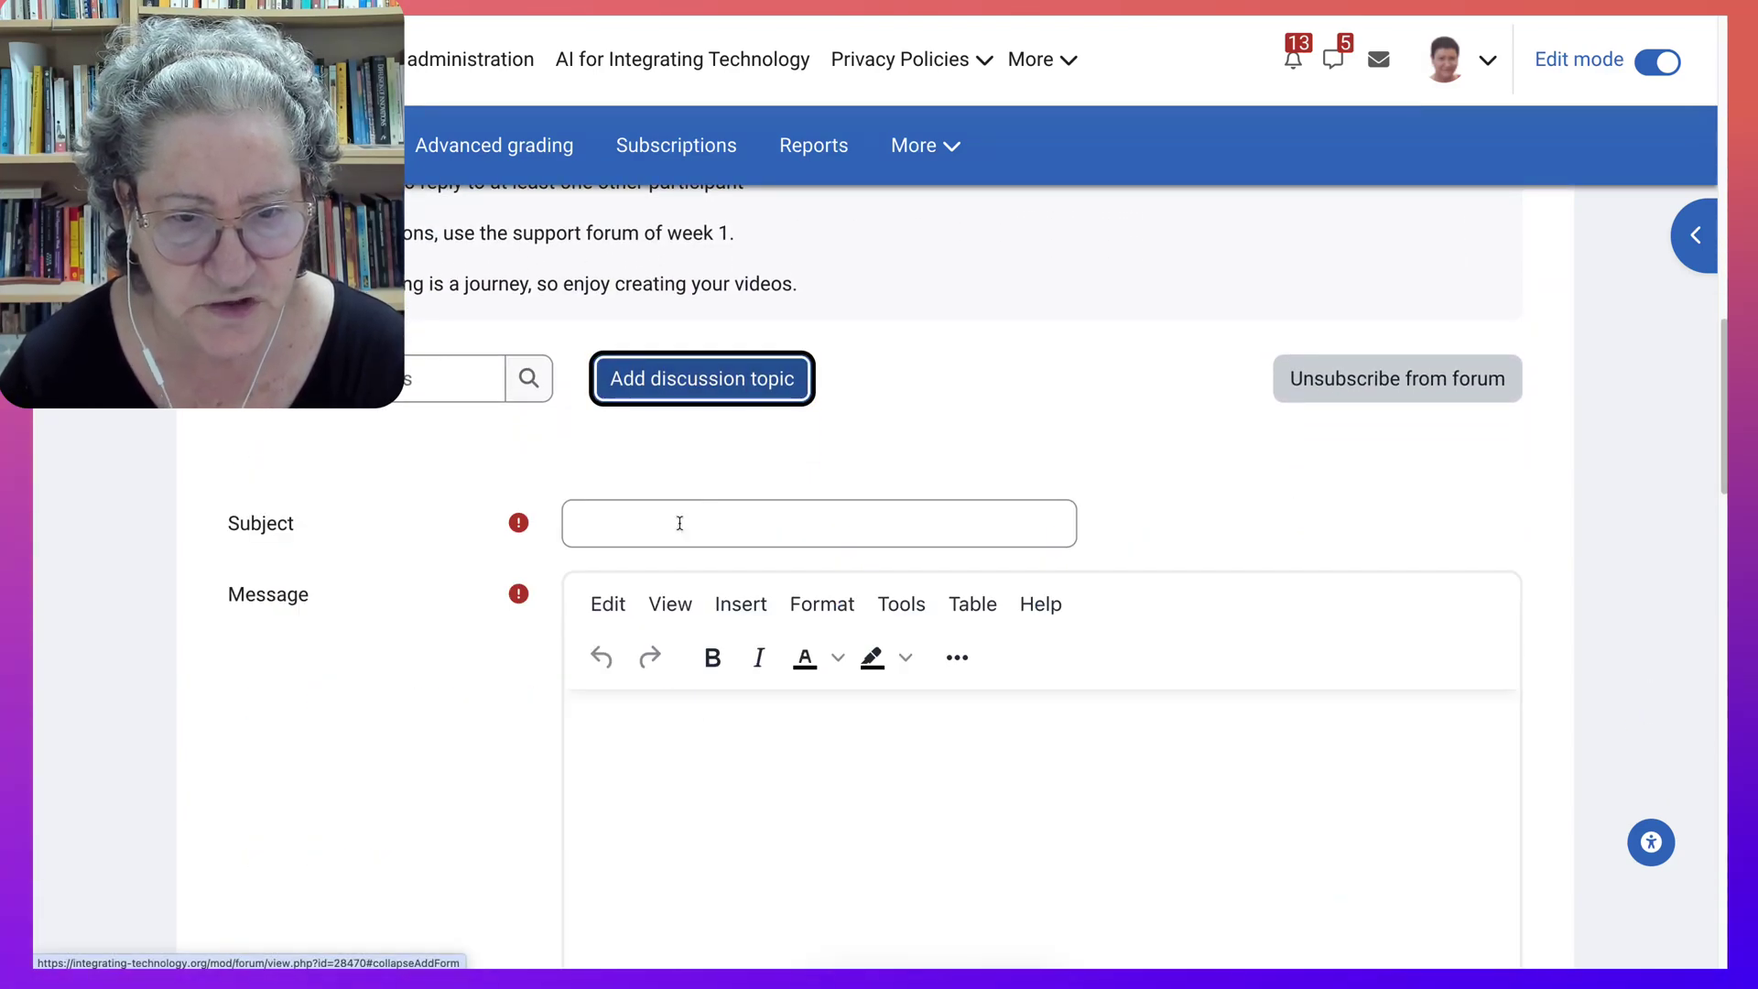
pyautogui.click(631, 534)
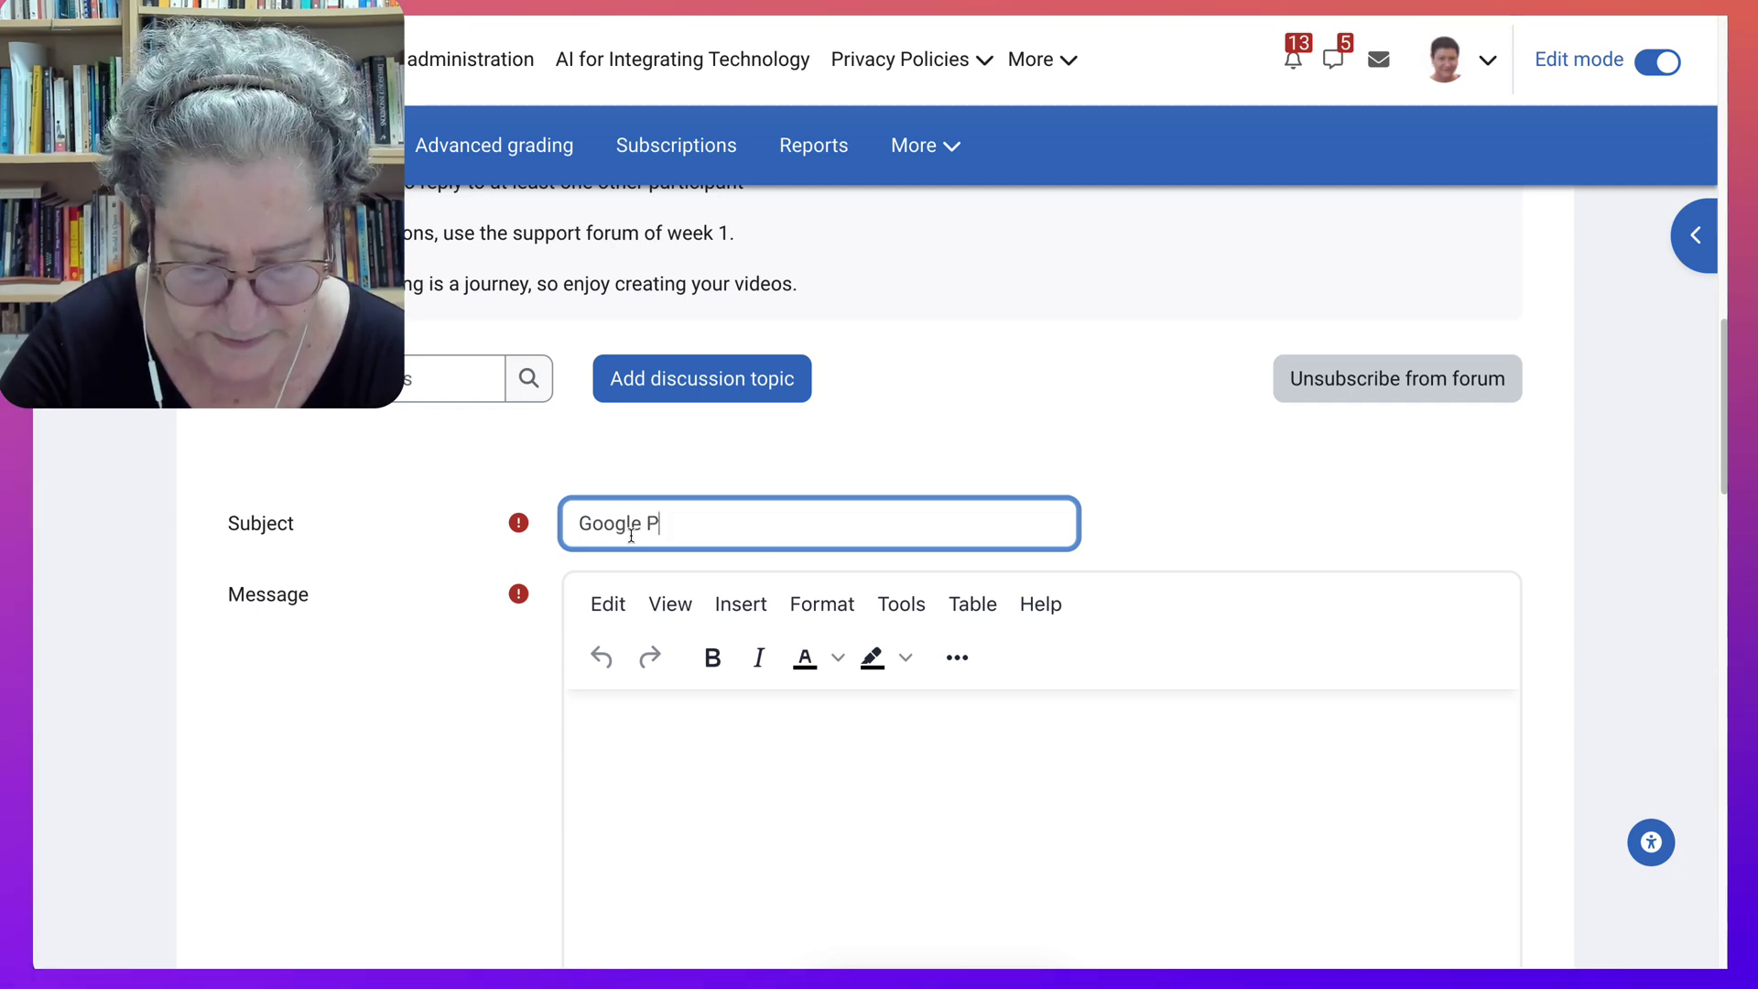
pyautogui.scroll(-1, 631, 535)
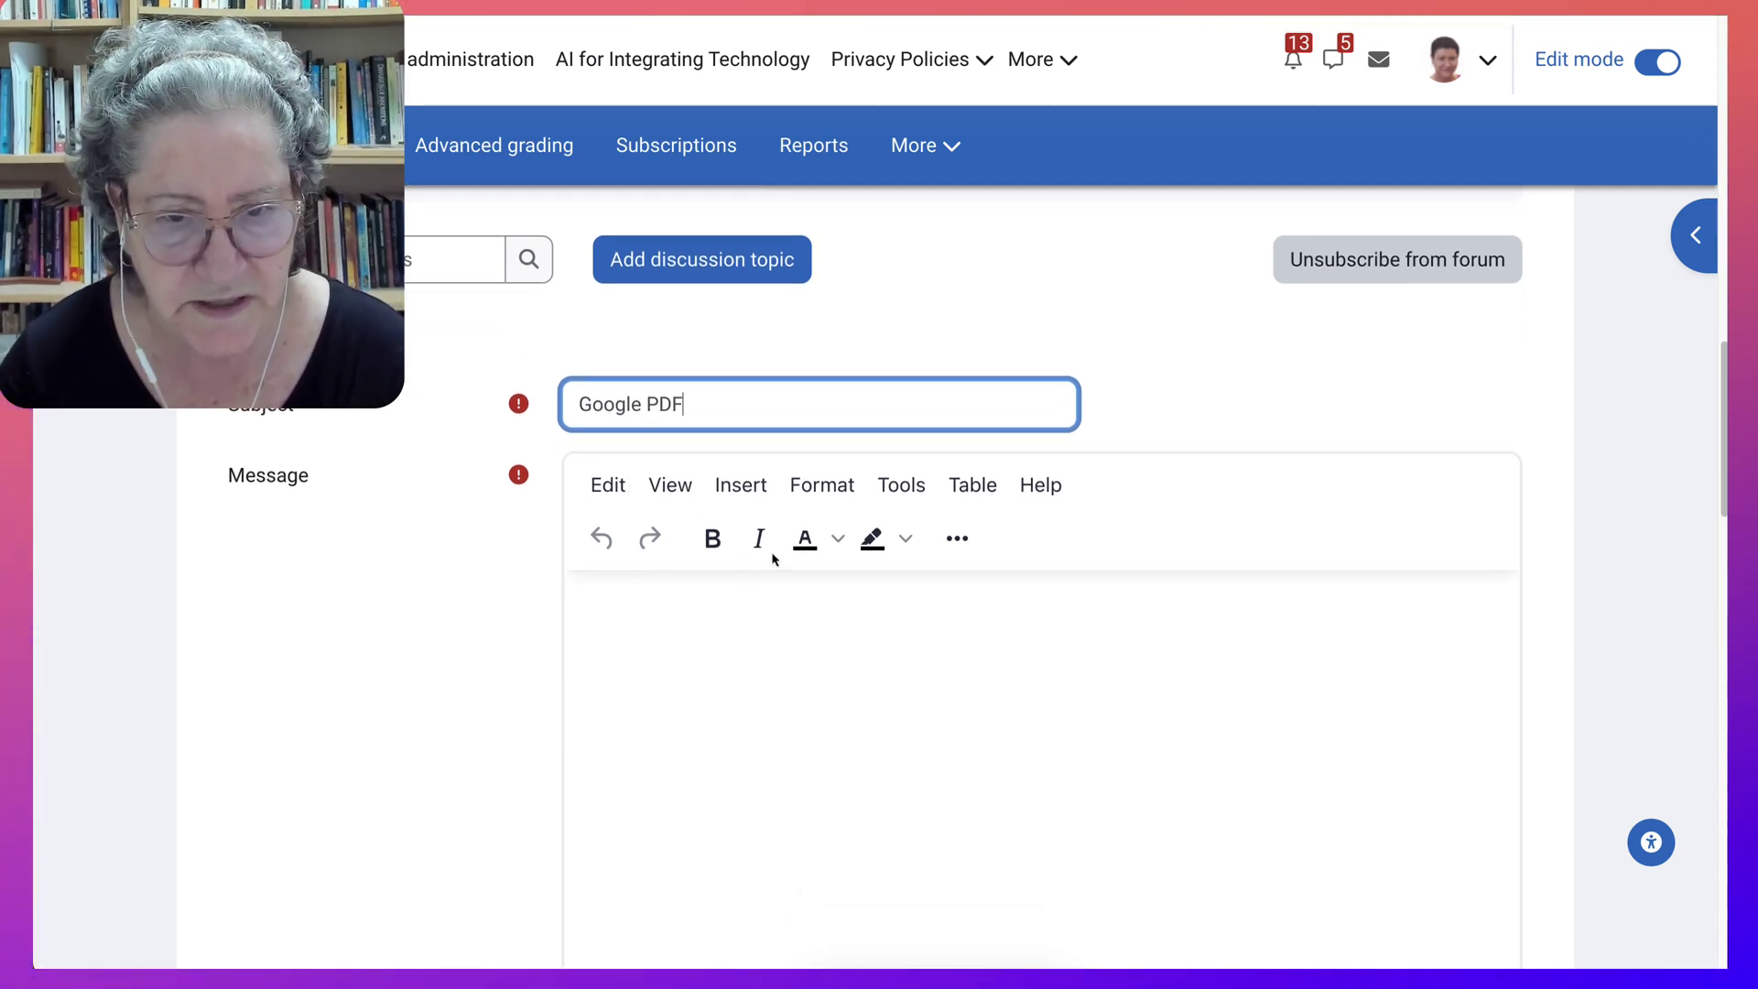
# Open the editor's Insert menu to find Generico Widgets.
pyautogui.click(741, 485)
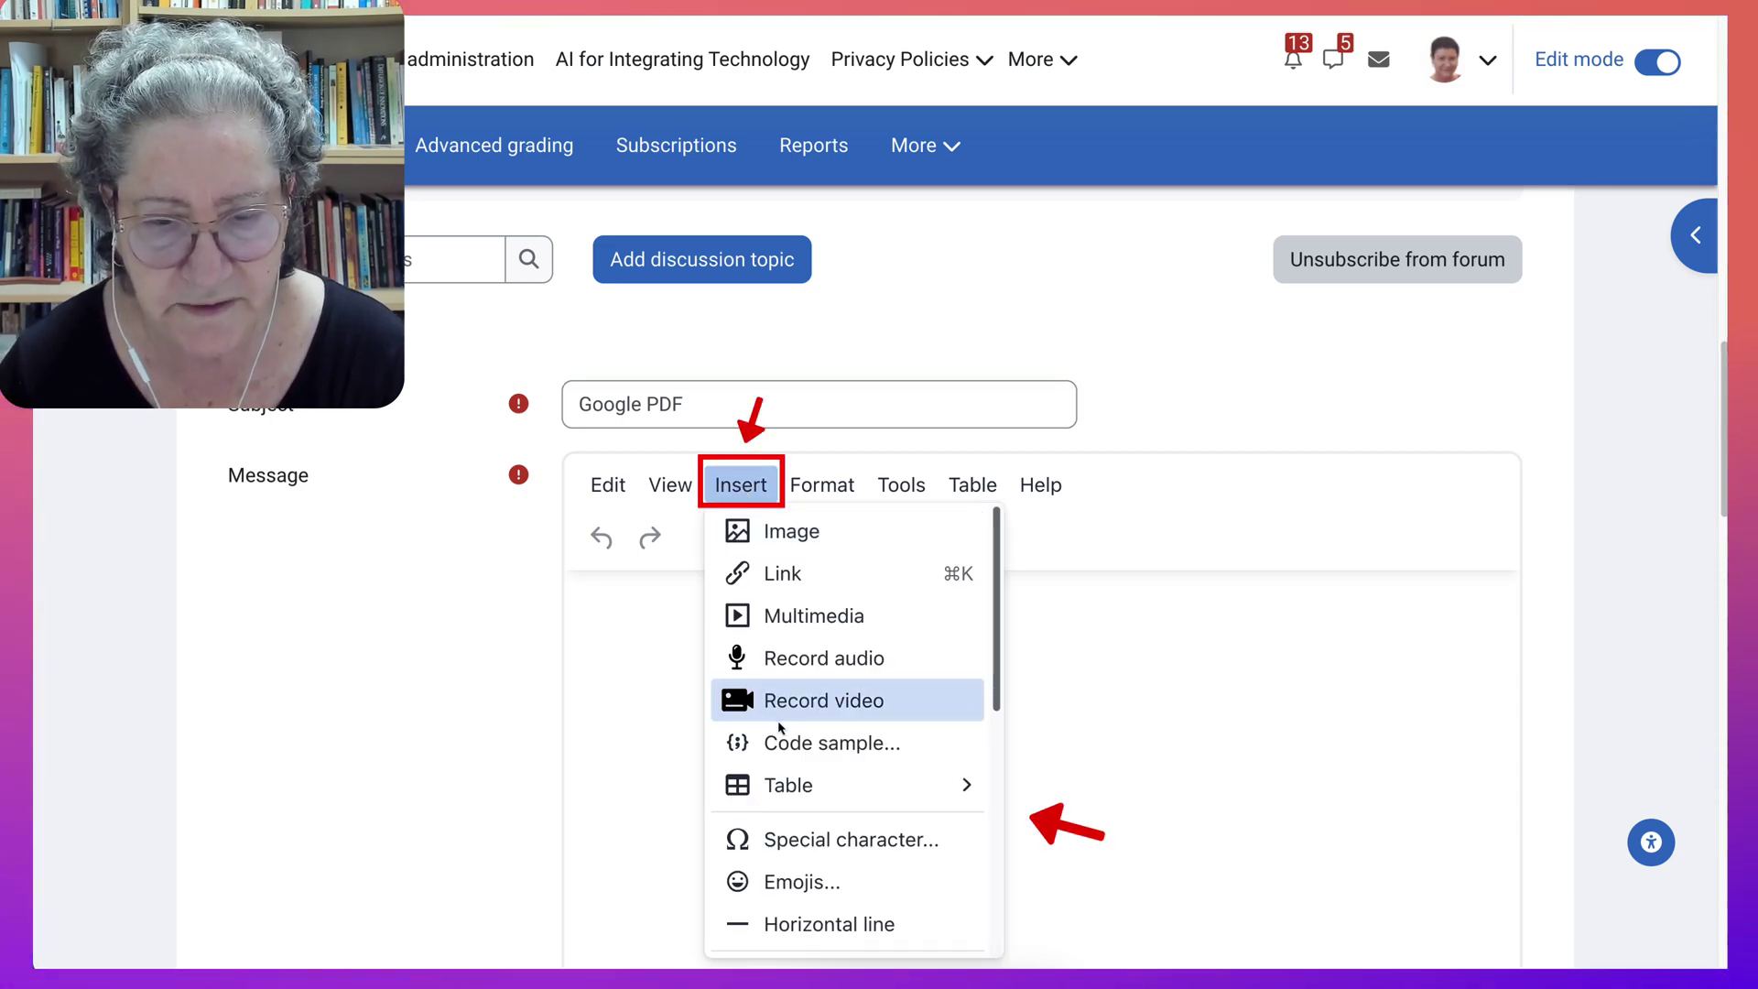
pyautogui.scroll(-3, 776, 727)
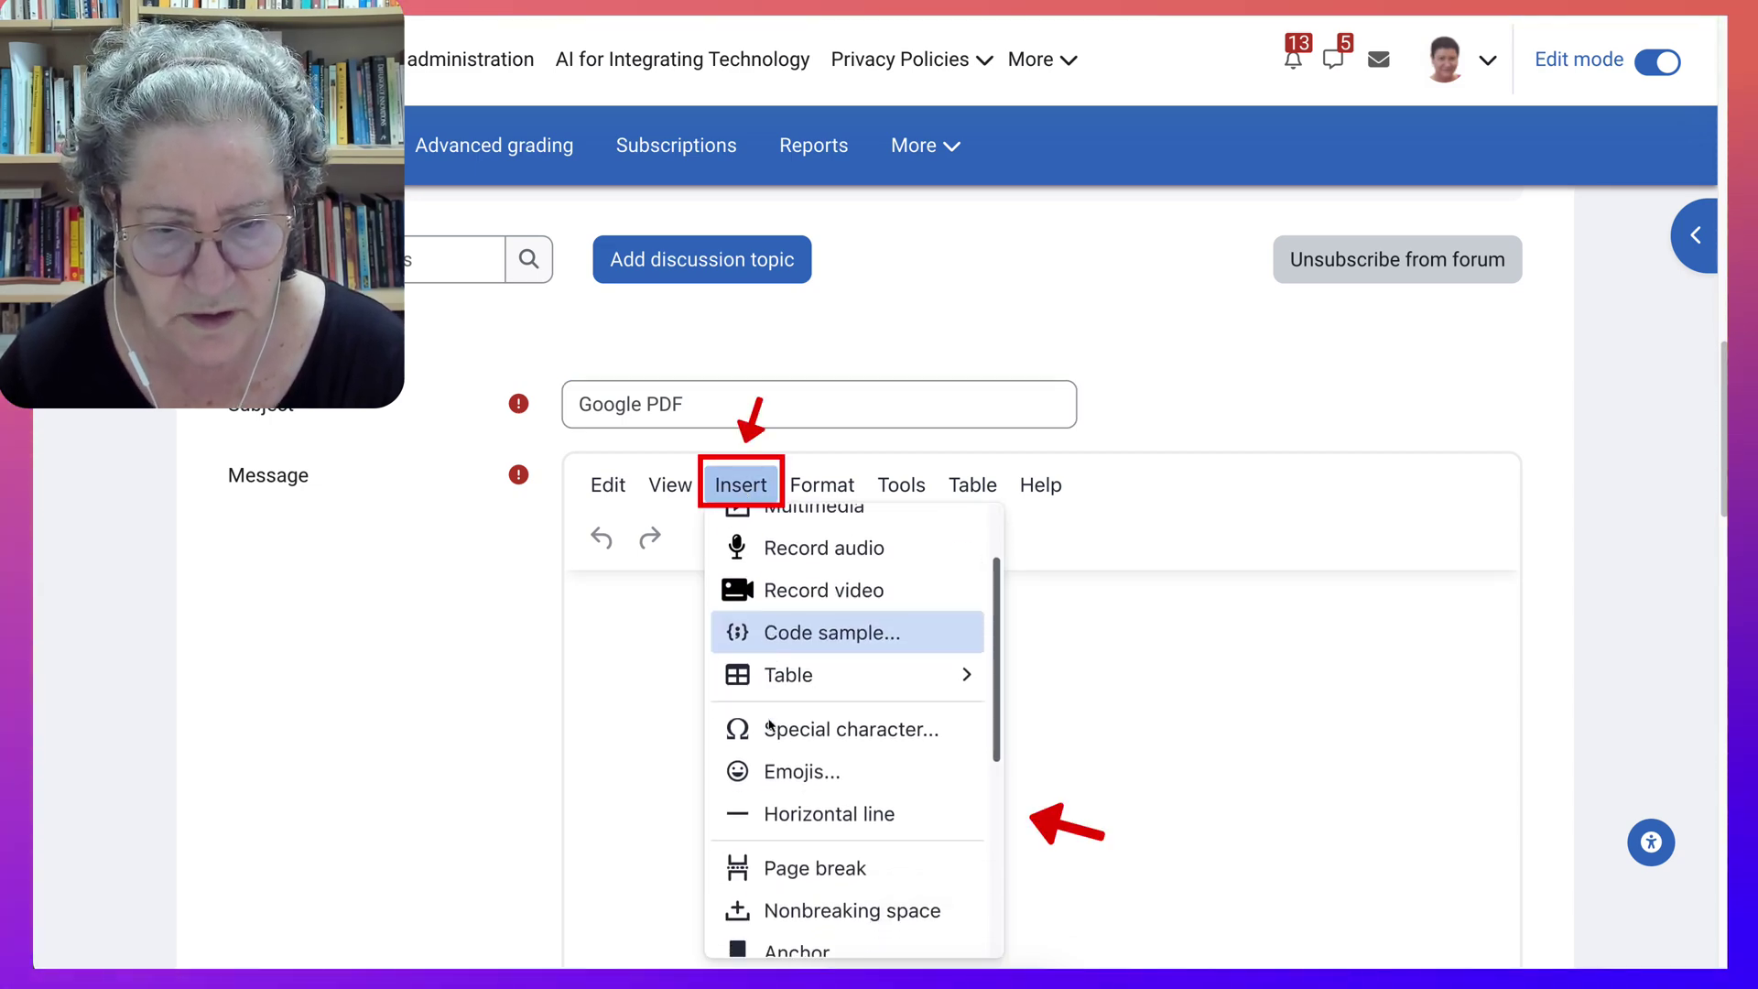
pyautogui.scroll(-10, 768, 725)
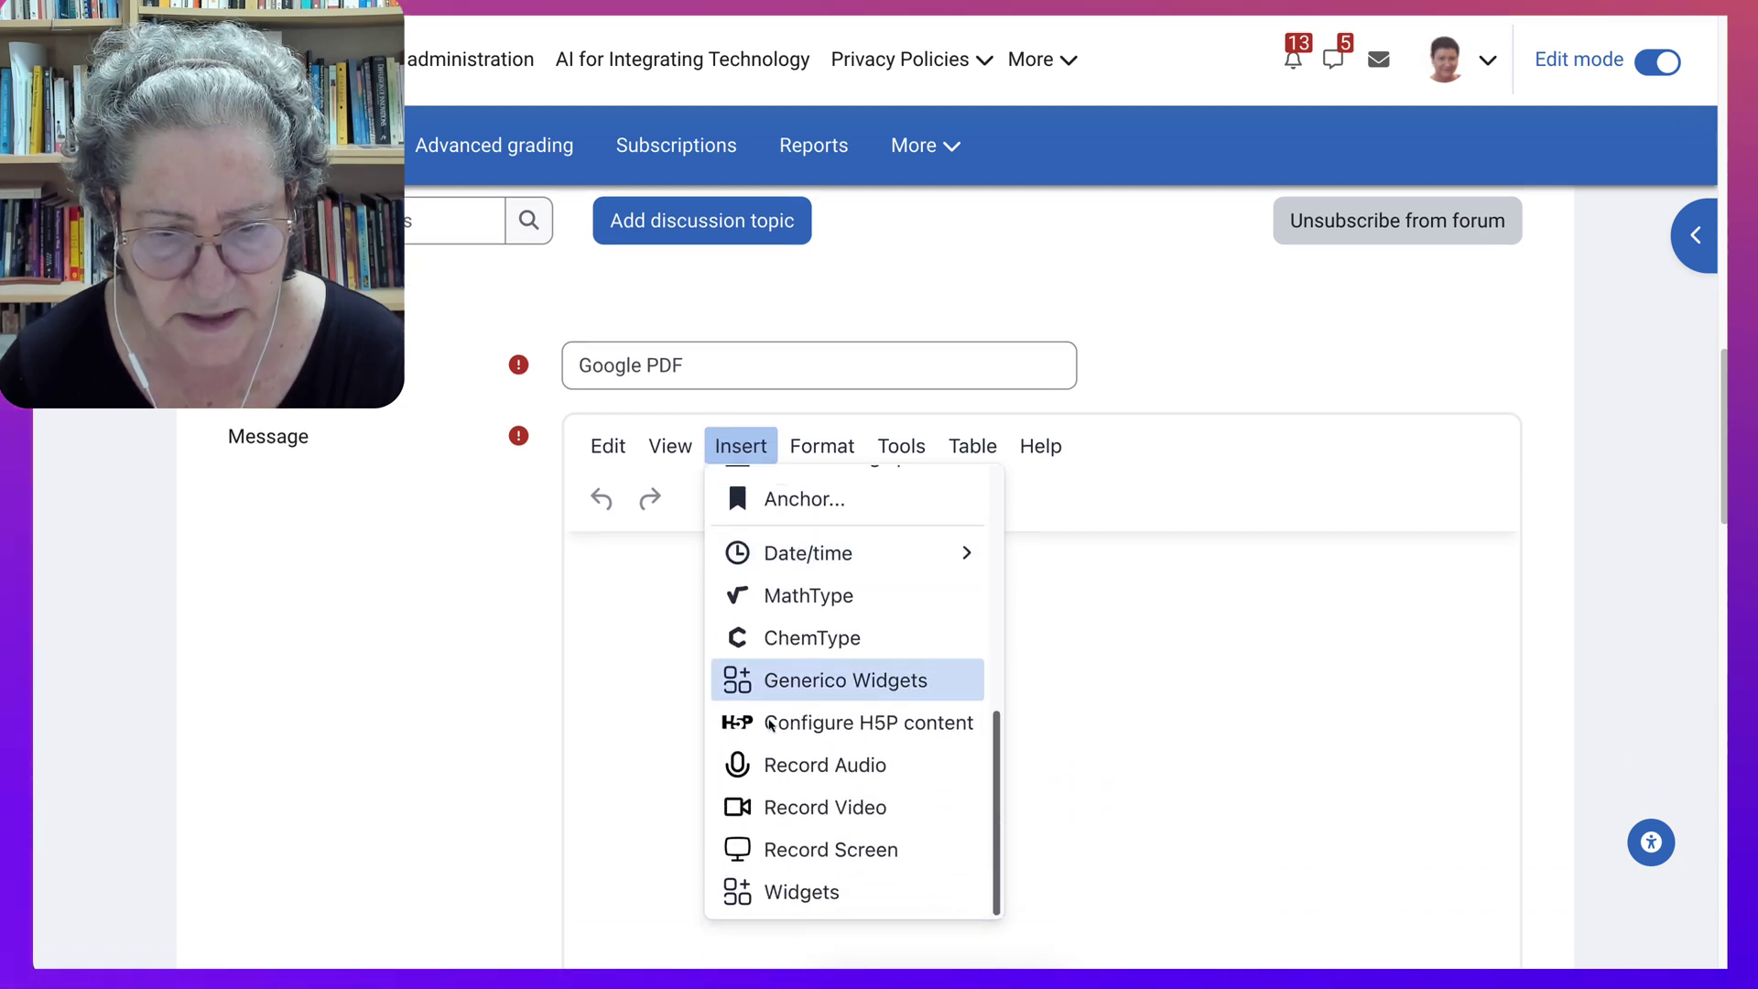
pyautogui.scroll(-1, 769, 725)
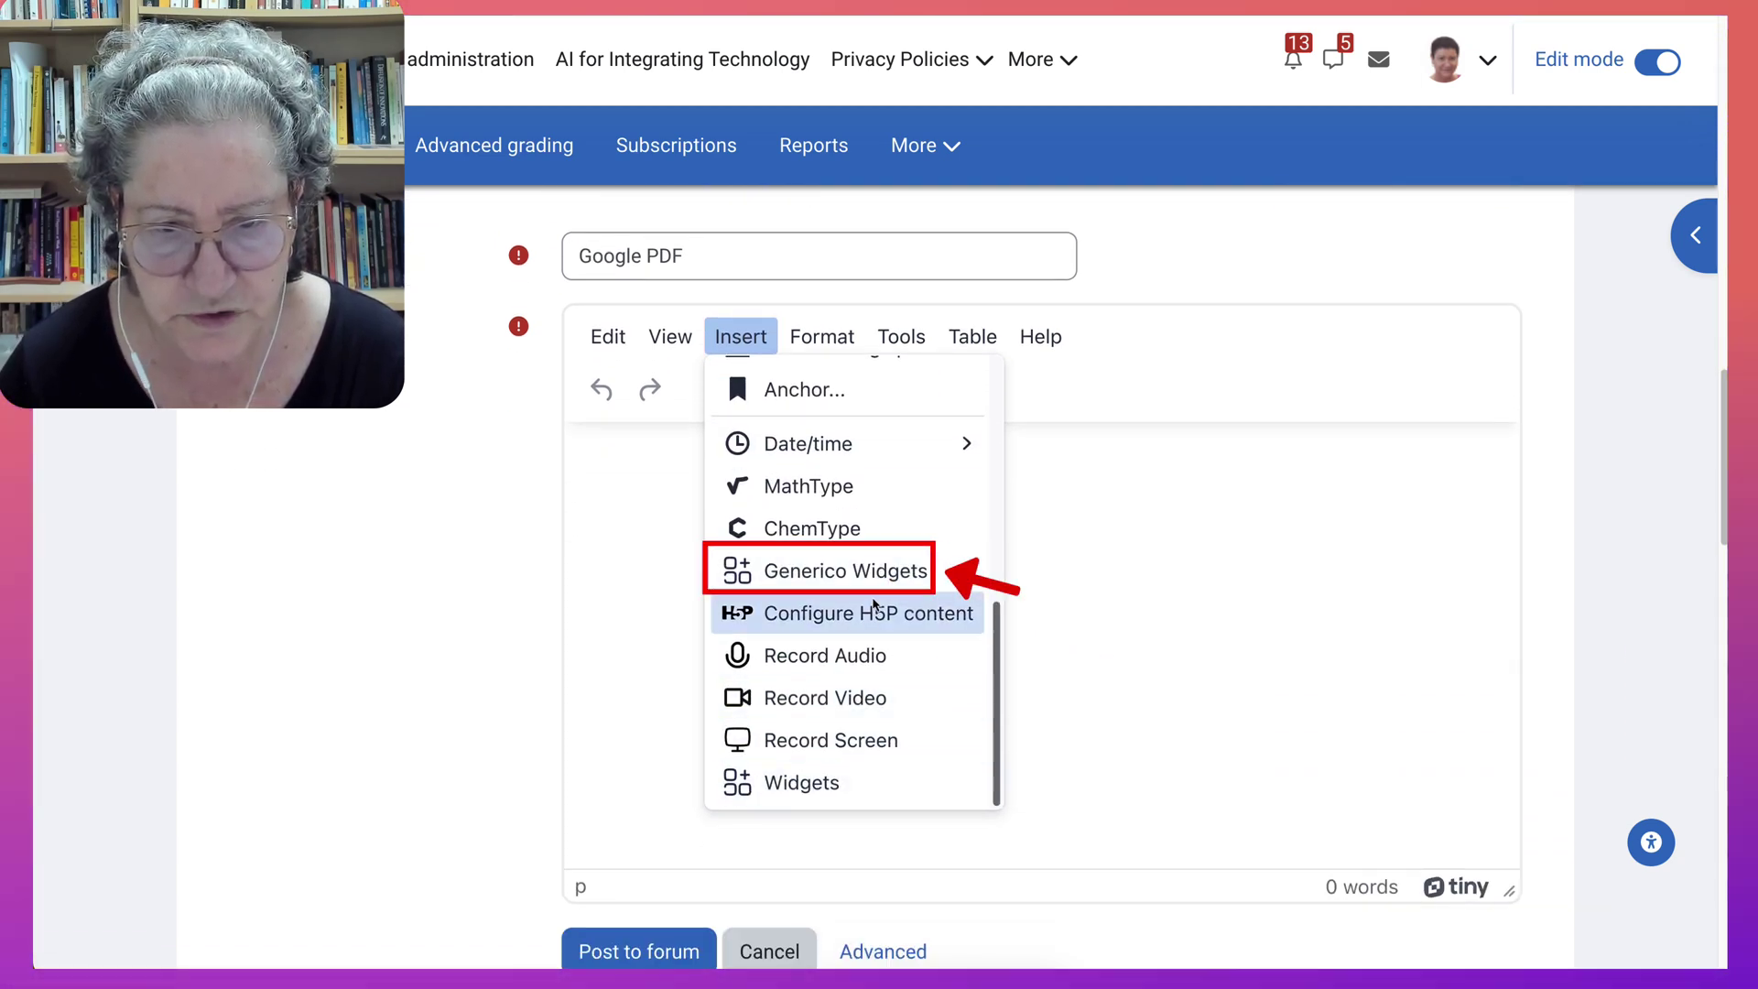
# Choose the Google PDF Generico widget, then switch to the CALL-IS Events Google Doc.
pyautogui.click(872, 584)
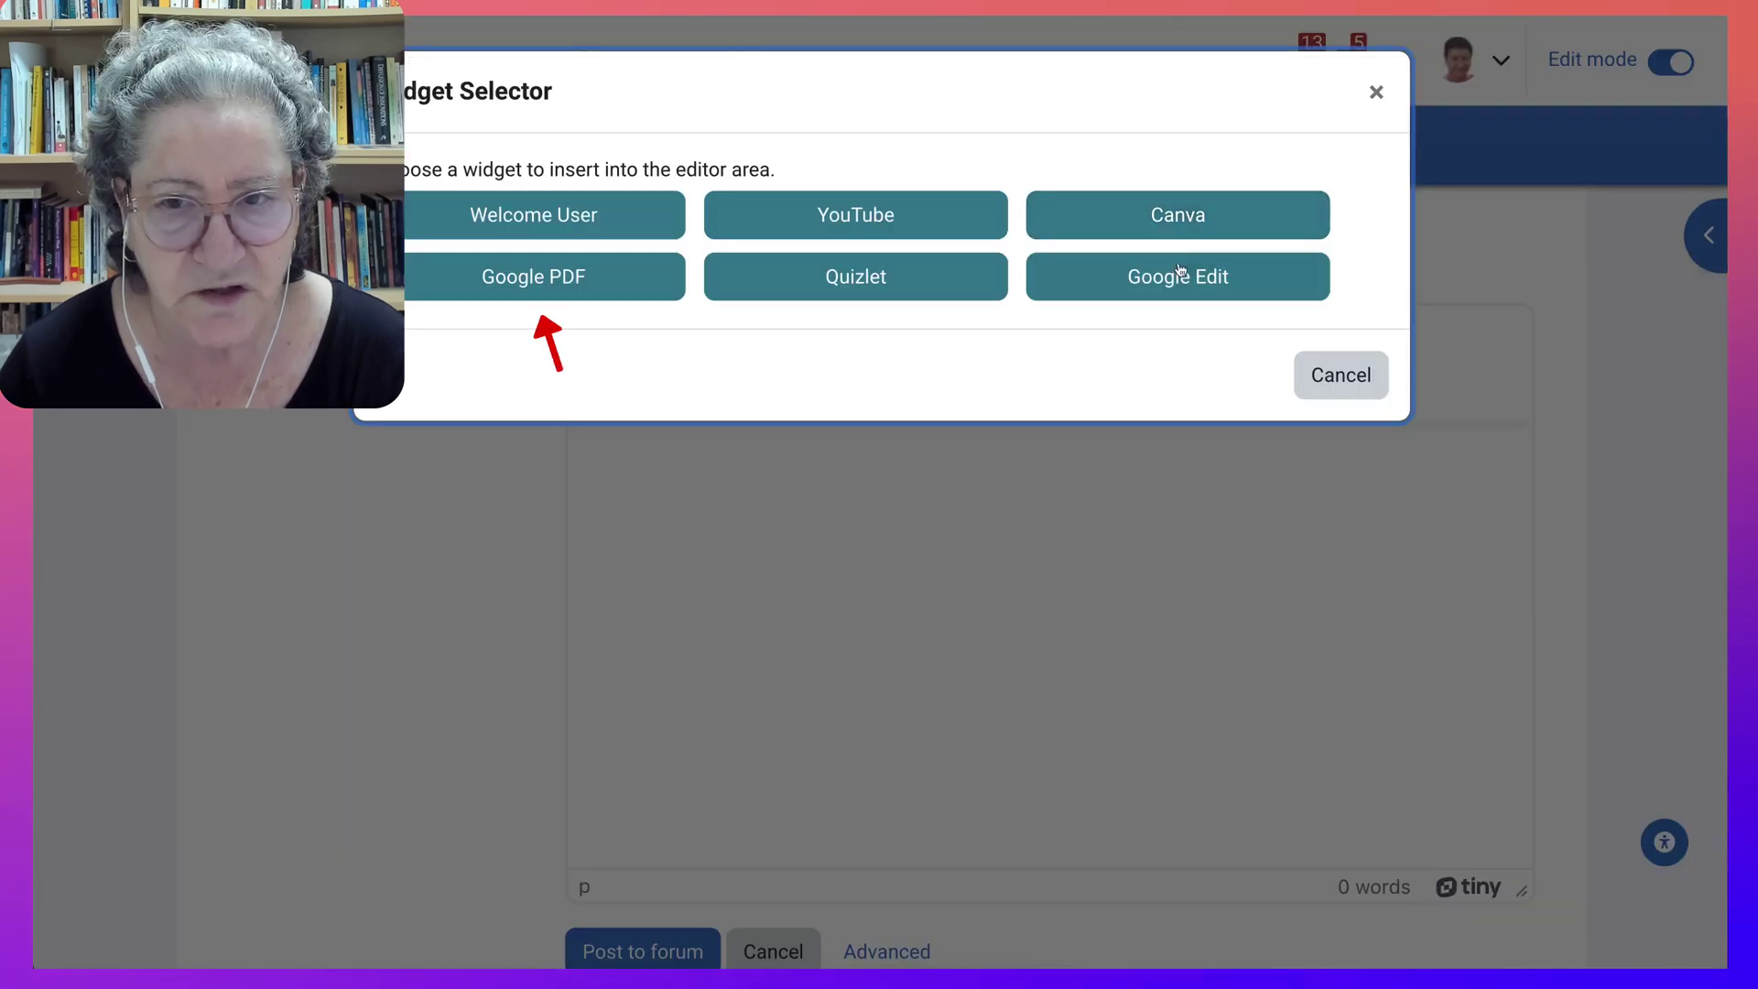
pyautogui.click(552, 279)
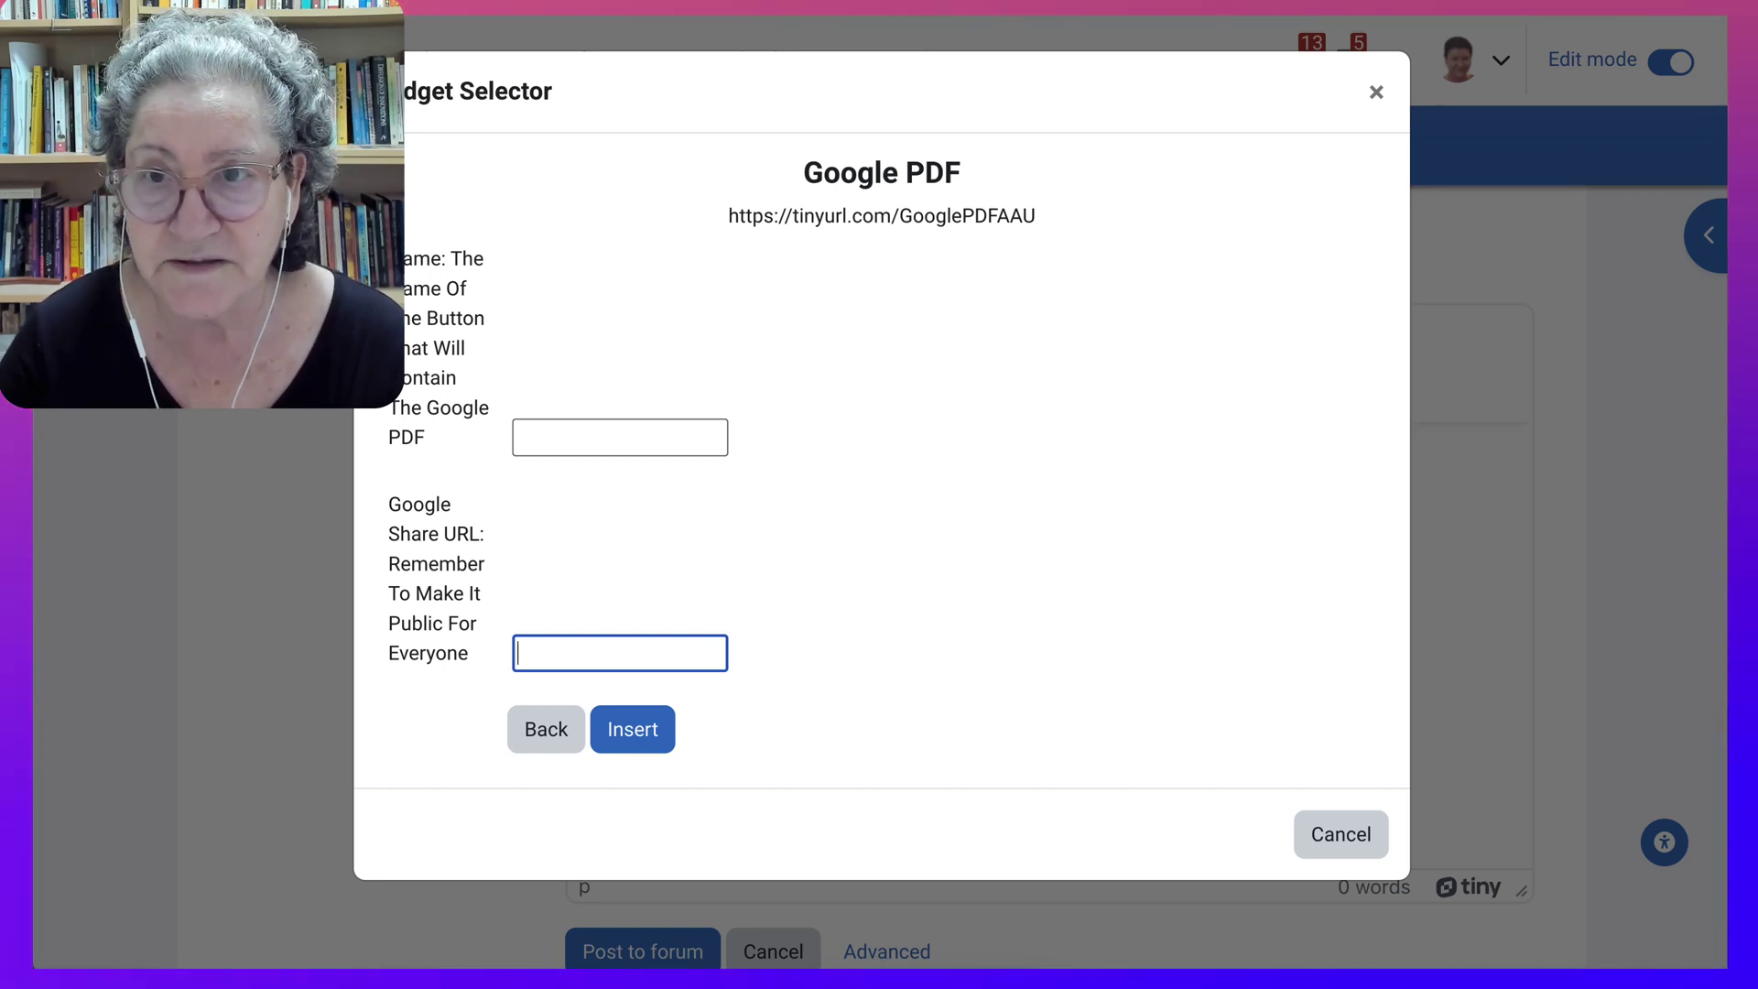
pyautogui.click(1534, 15)
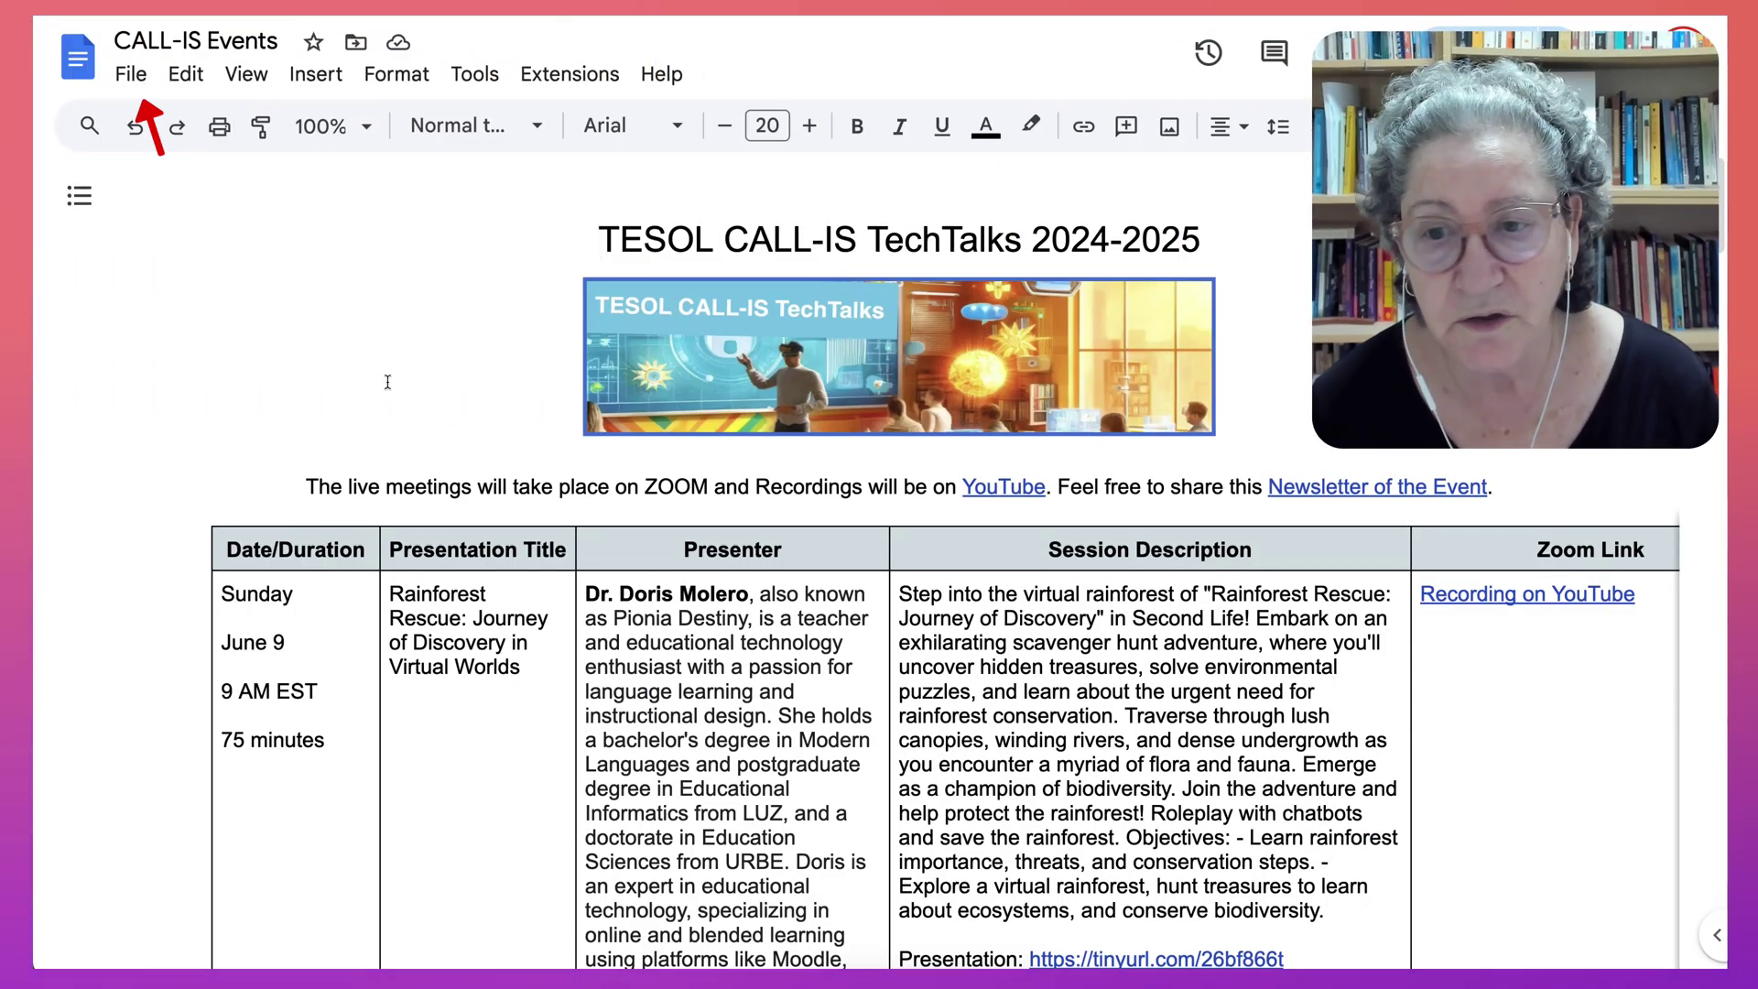
# Download the CALL-IS Events document as a PDF Document (.pdf).
pyautogui.click(126, 77)
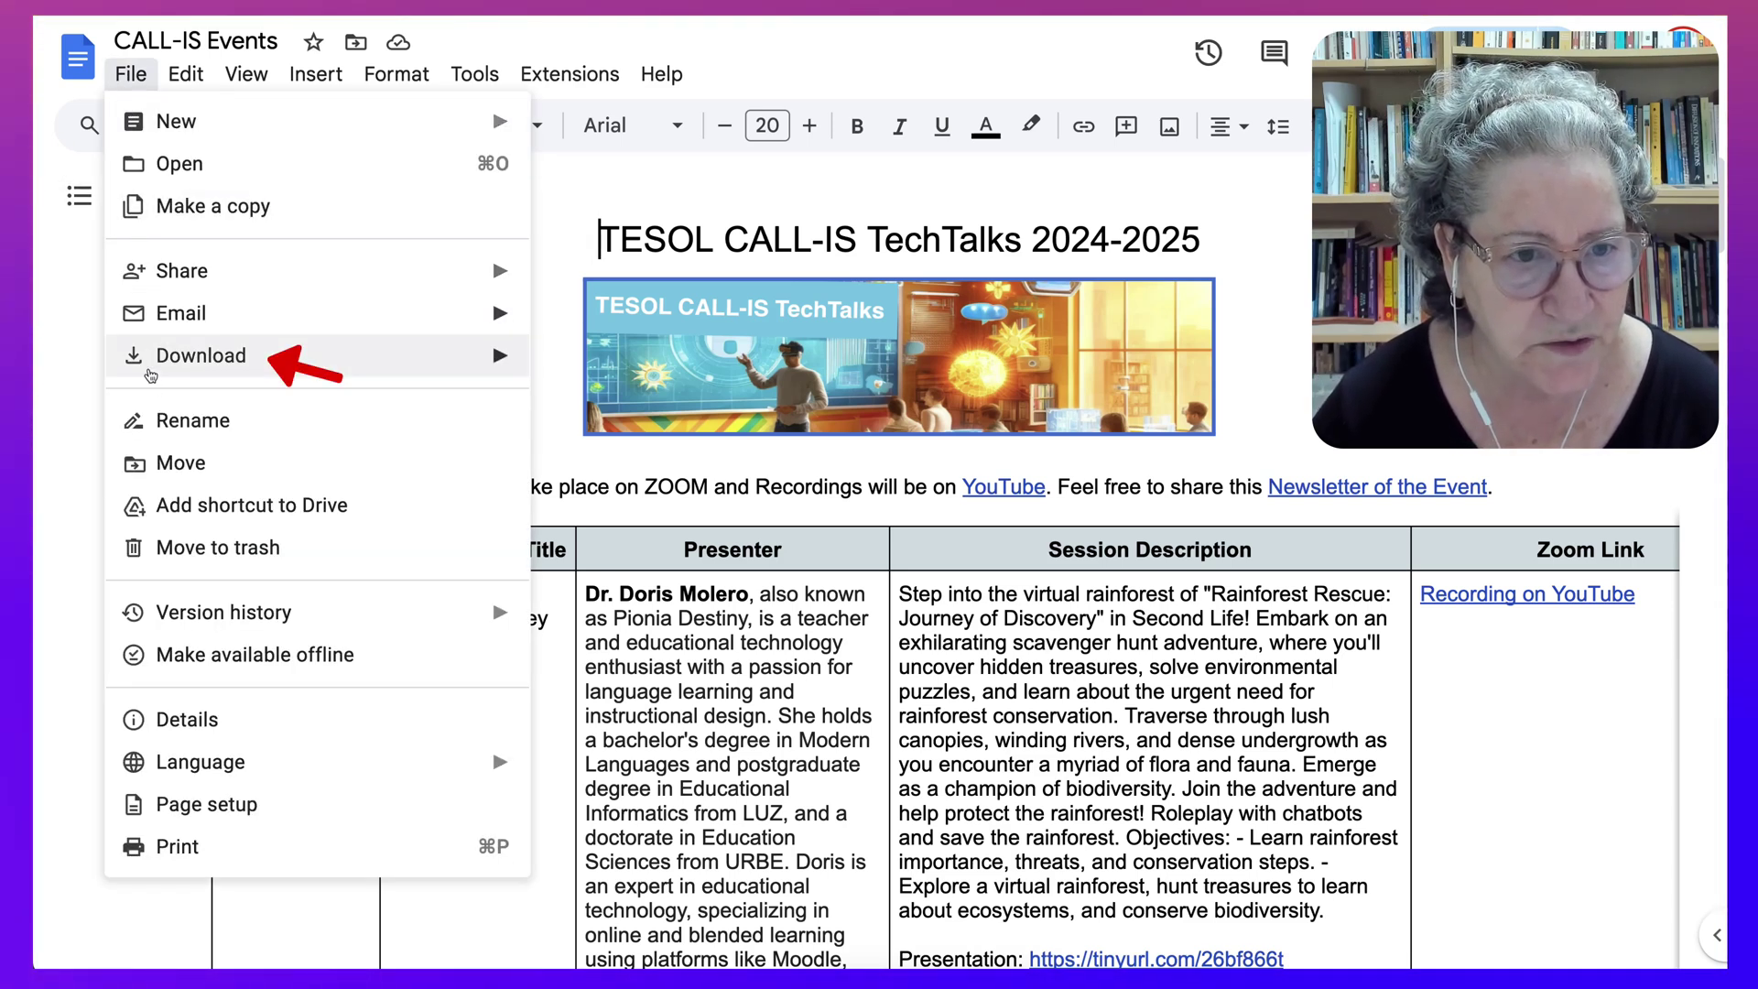
pyautogui.moveTo(274, 357)
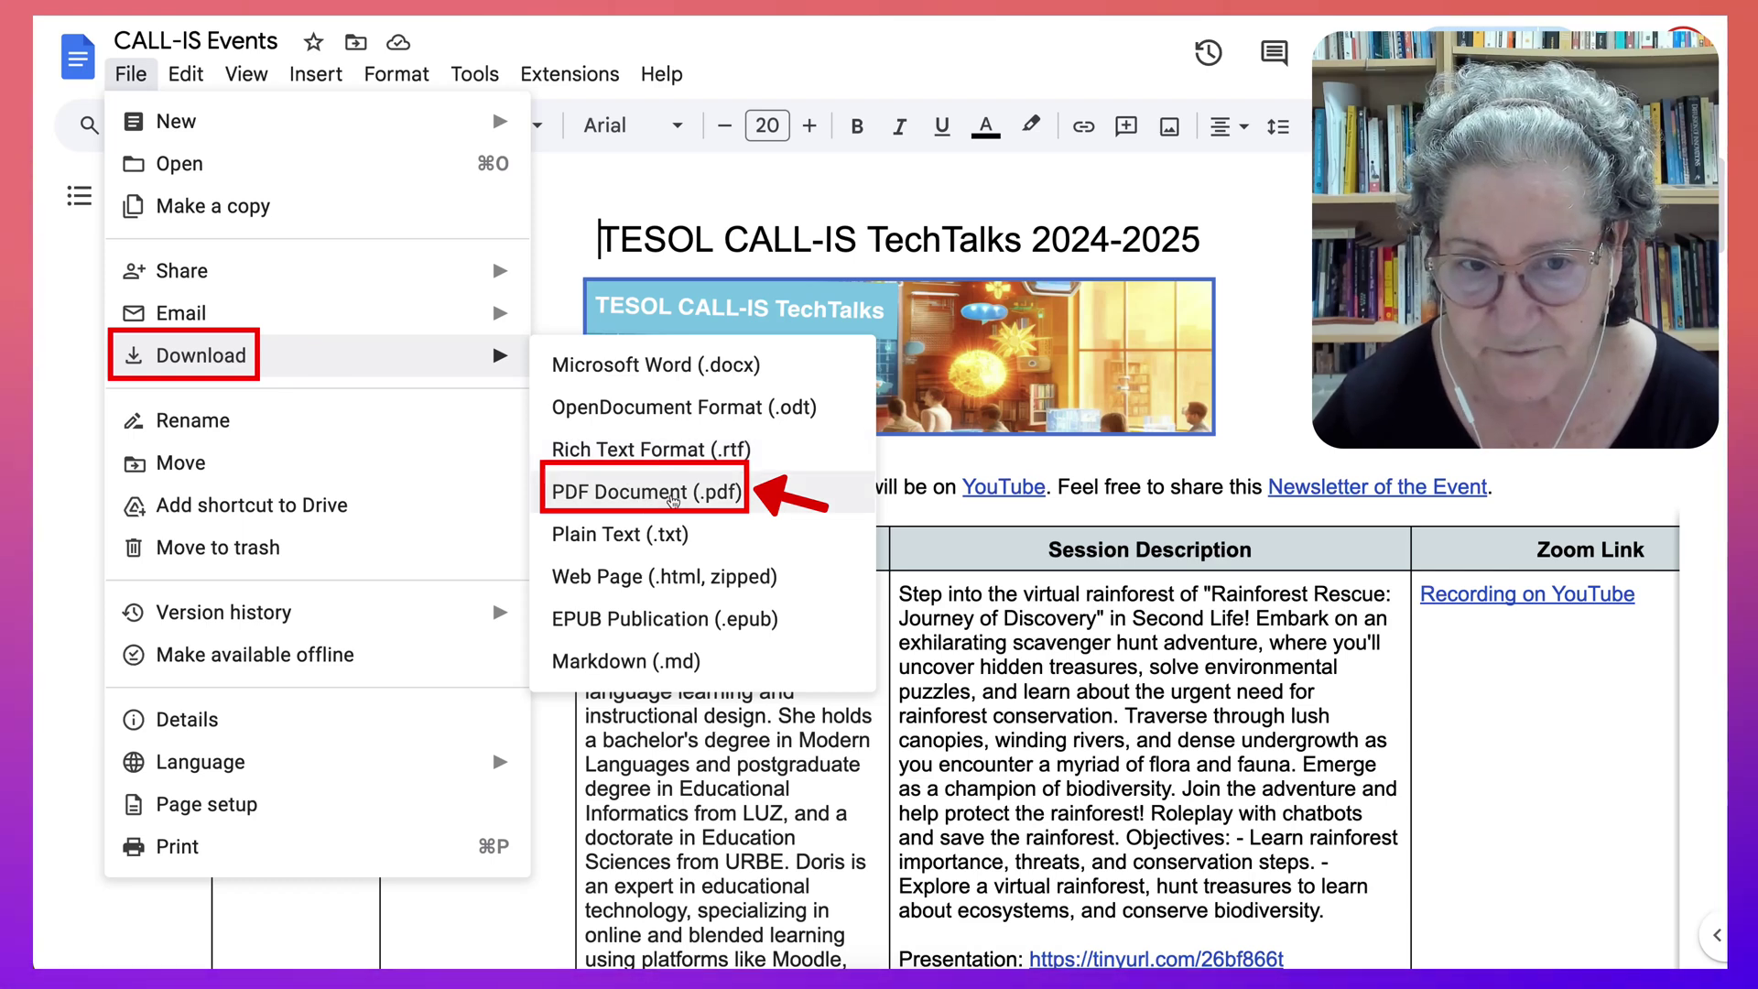
pyautogui.click(673, 495)
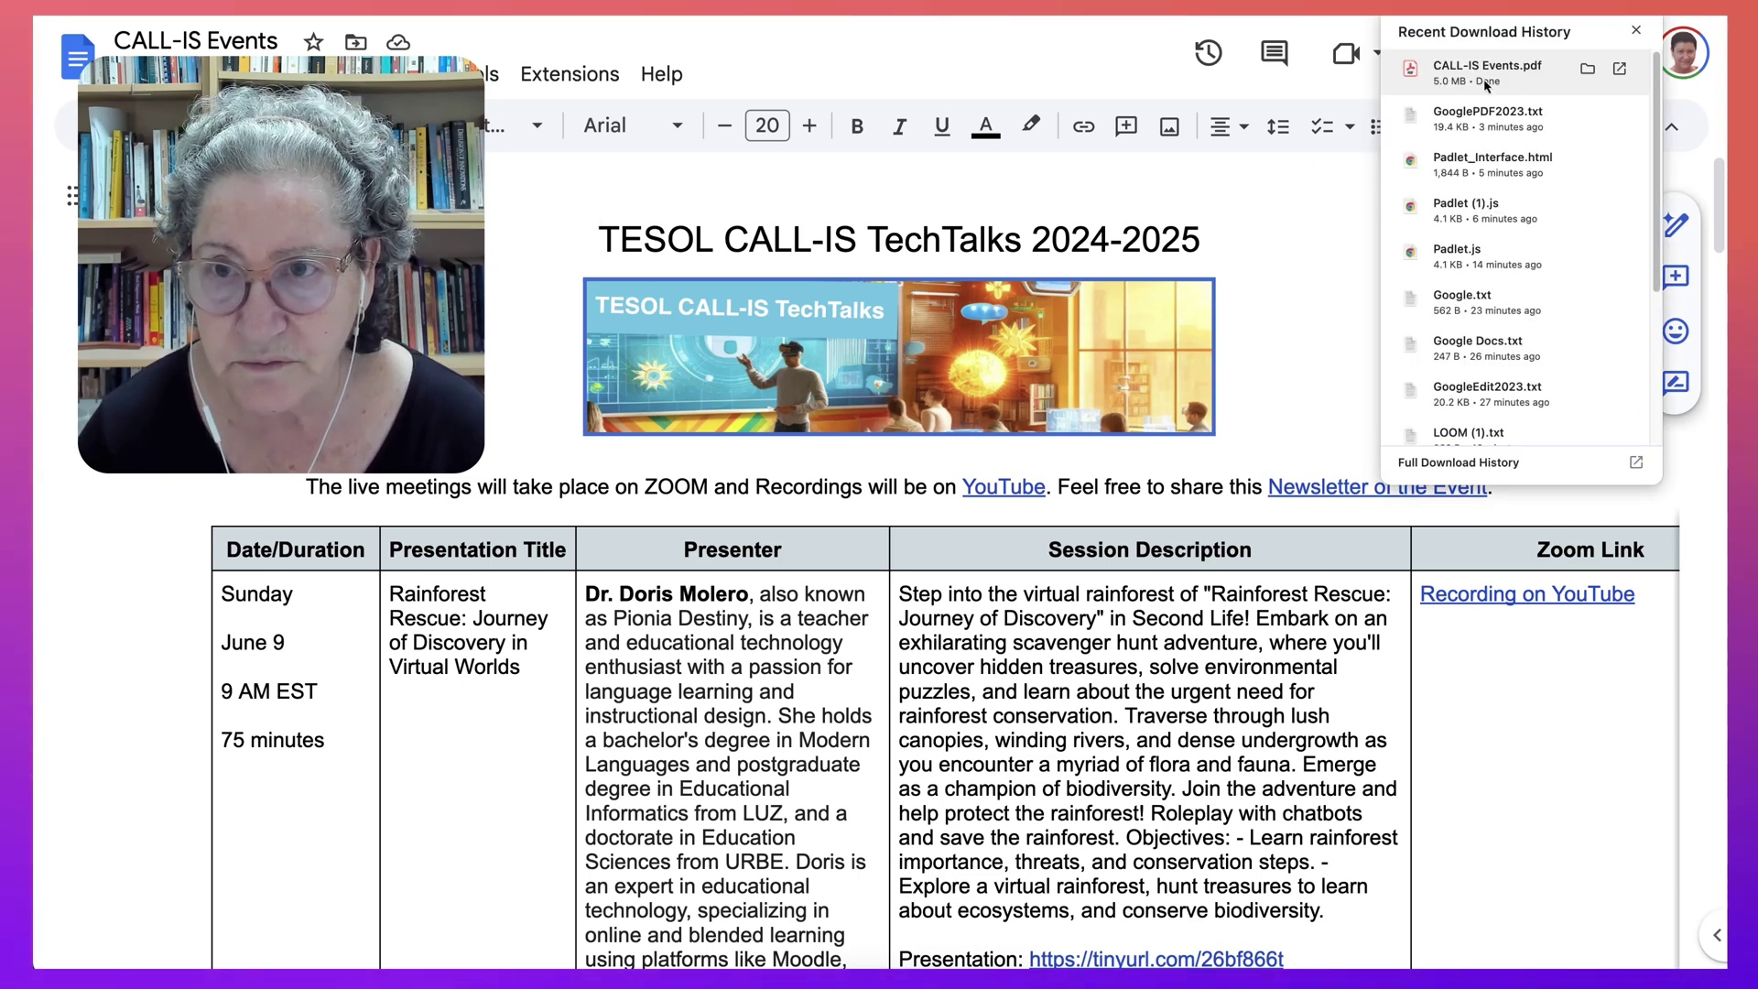
# Open the downloaded CALL-IS Events.pdf and scroll through it to check it.
pyautogui.click(1485, 73)
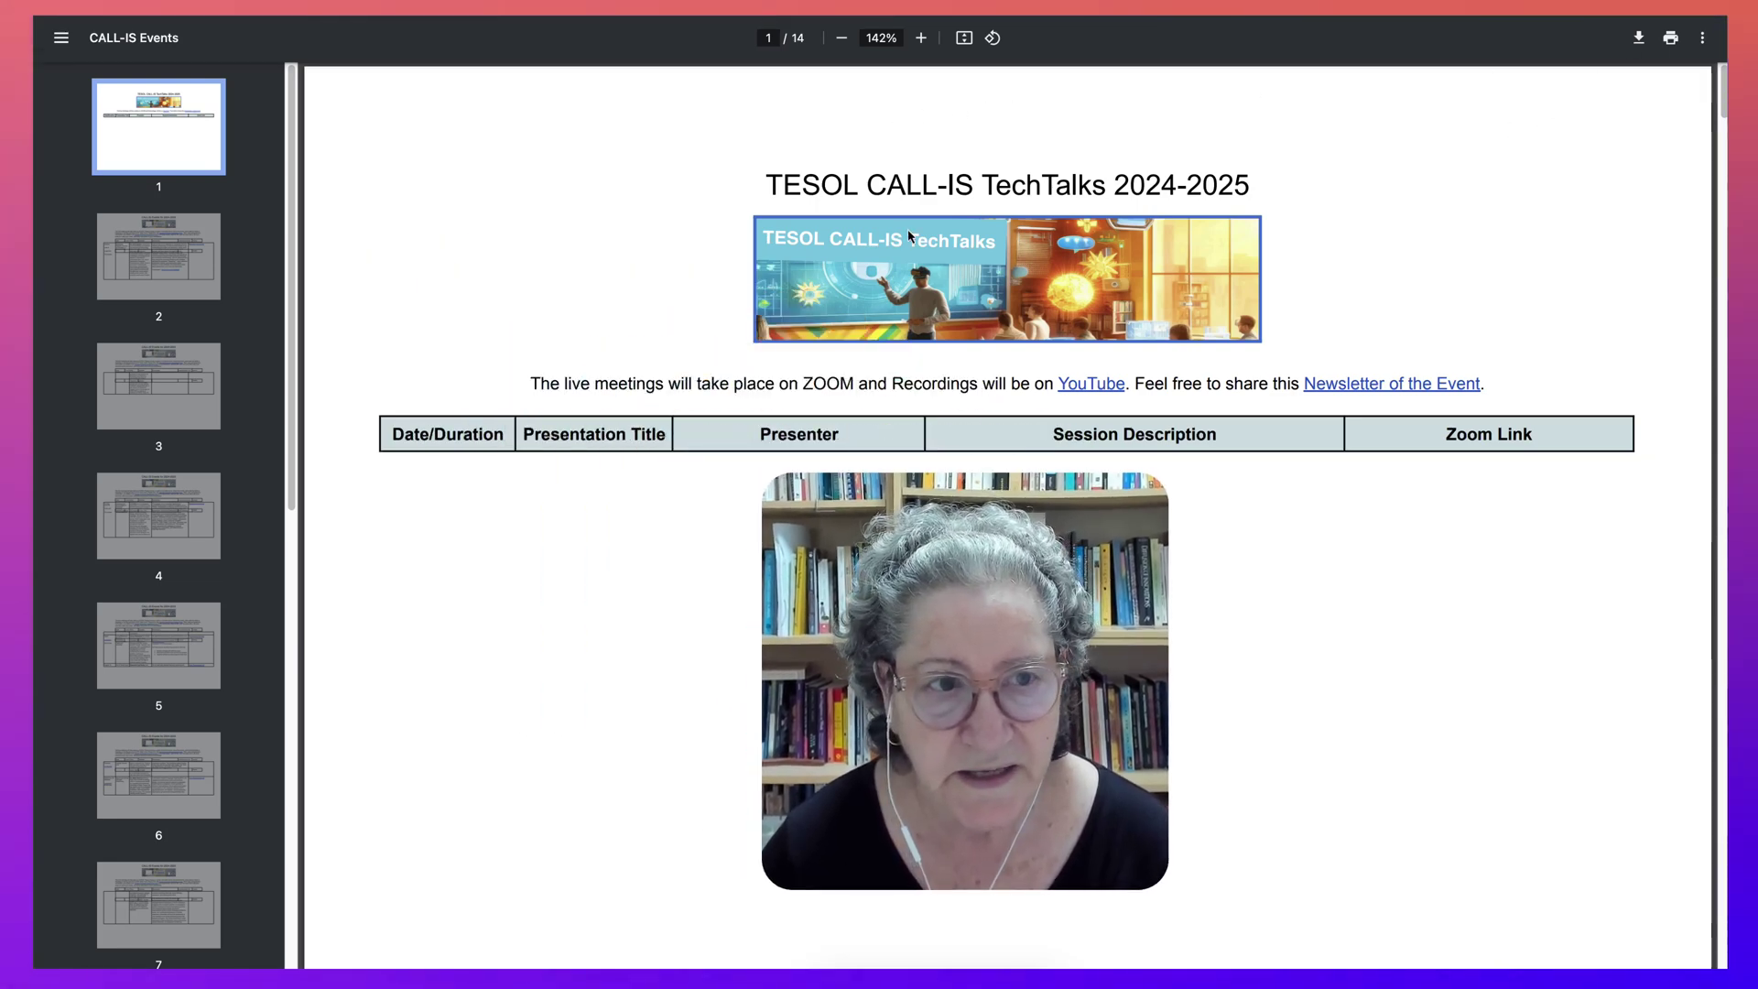
pyautogui.scroll(-3, 909, 235)
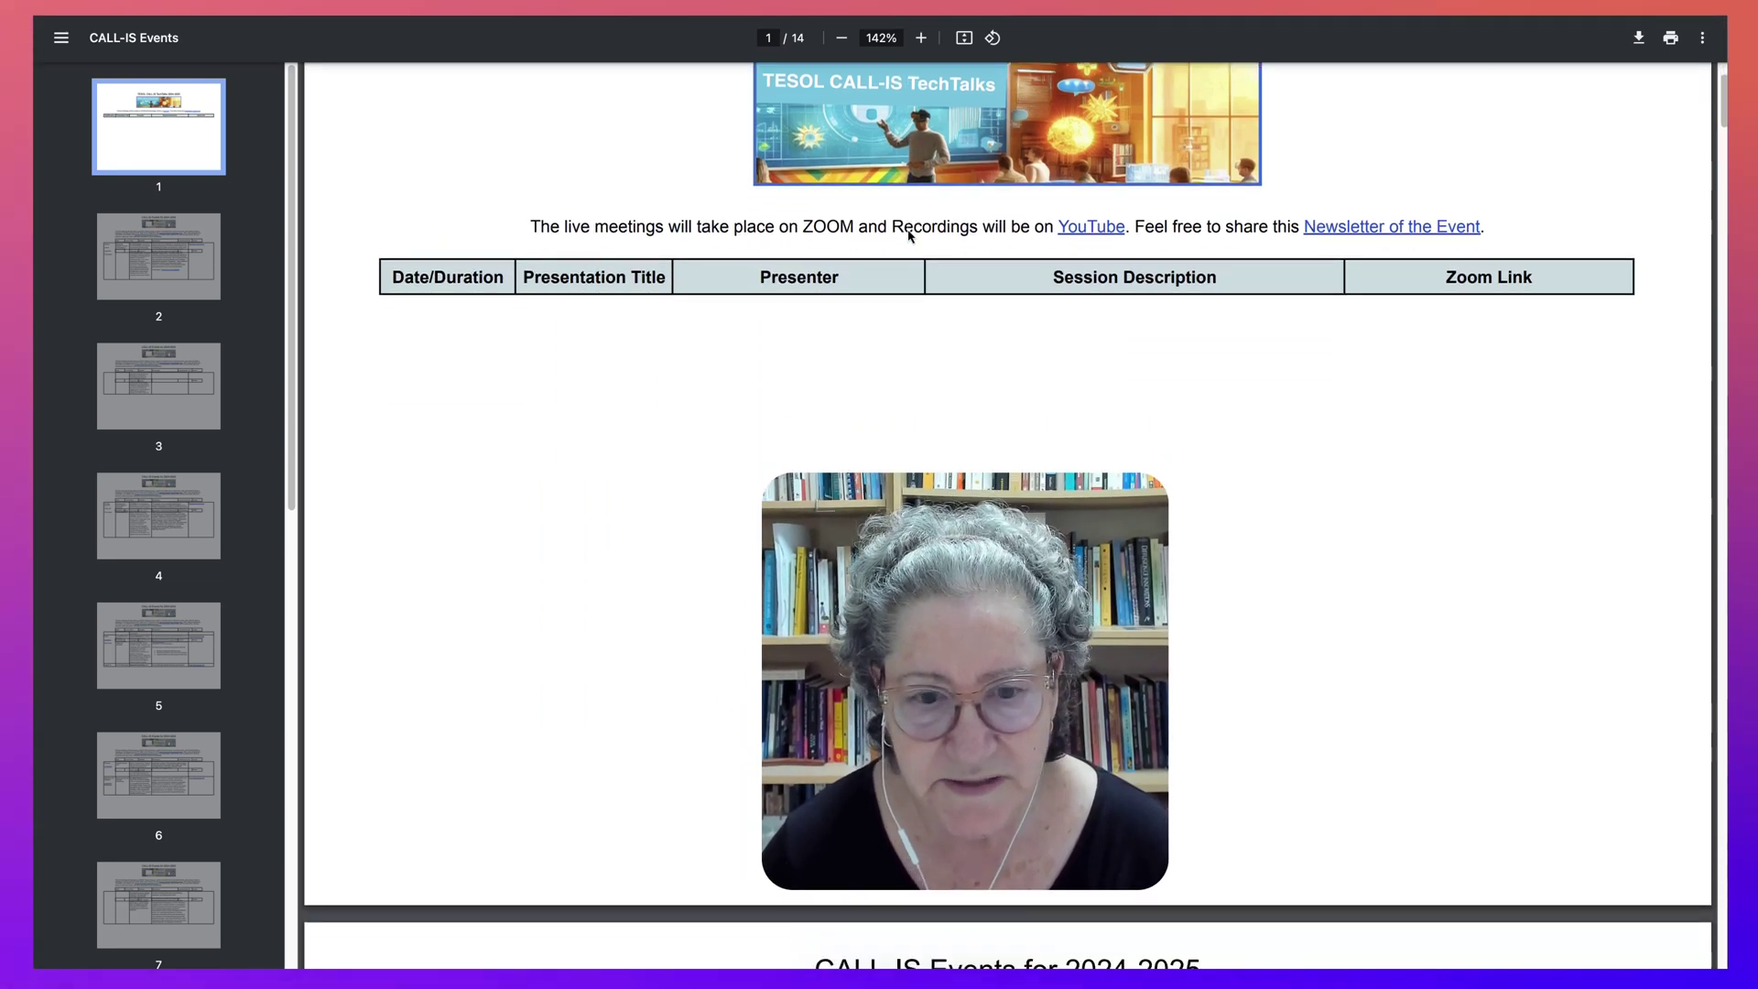
pyautogui.scroll(3, 909, 236)
pyautogui.scroll(-10, 909, 236)
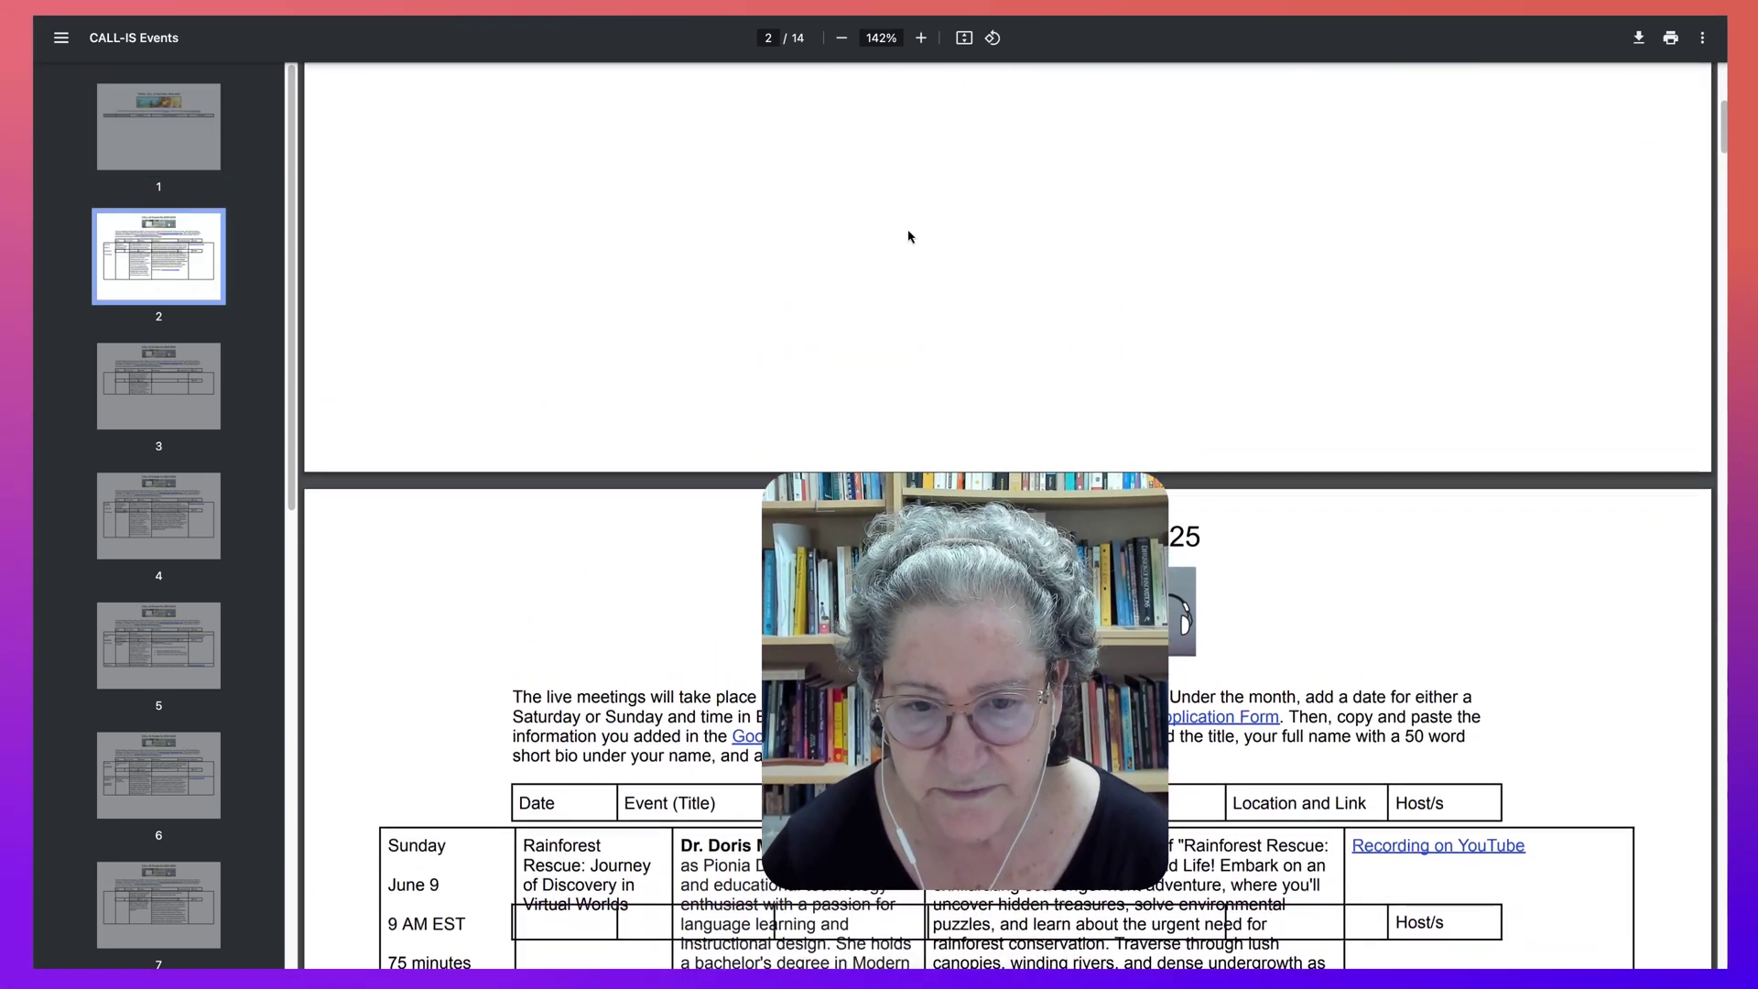
pyautogui.scroll(6, 909, 235)
pyautogui.scroll(4, 909, 237)
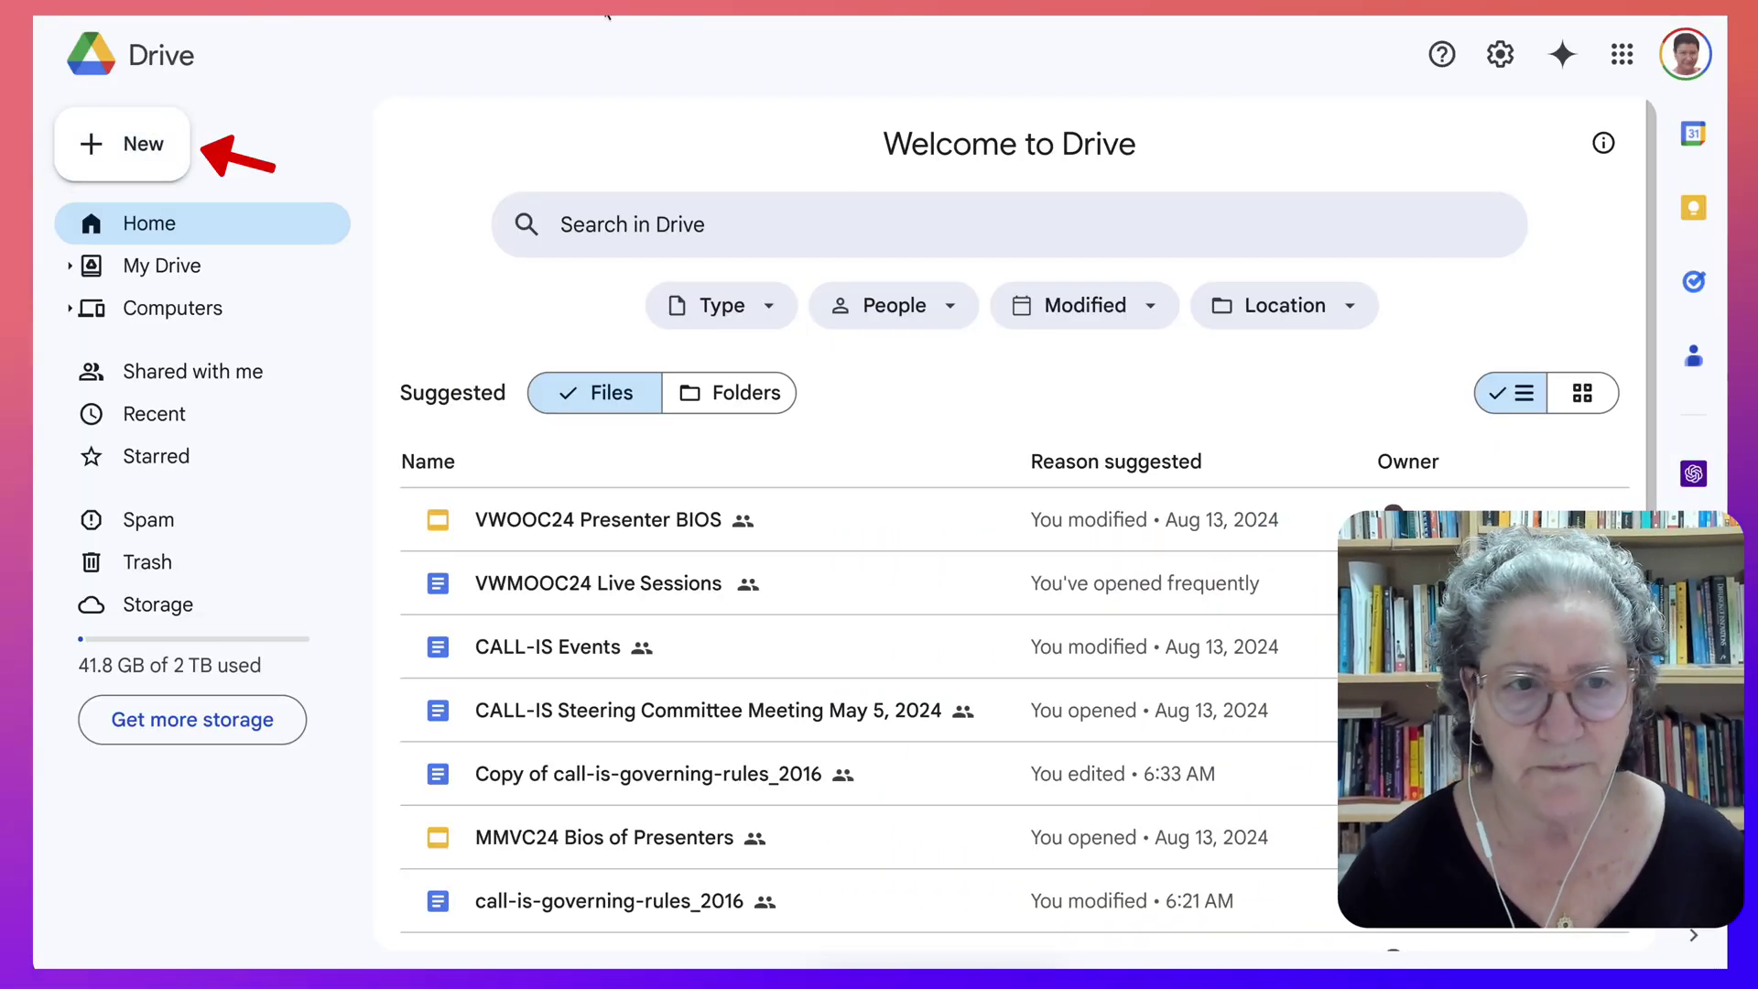
# Upload CALL-IS Events.pdf from Downloads to Drive and view it in Recent.
pyautogui.click(141, 153)
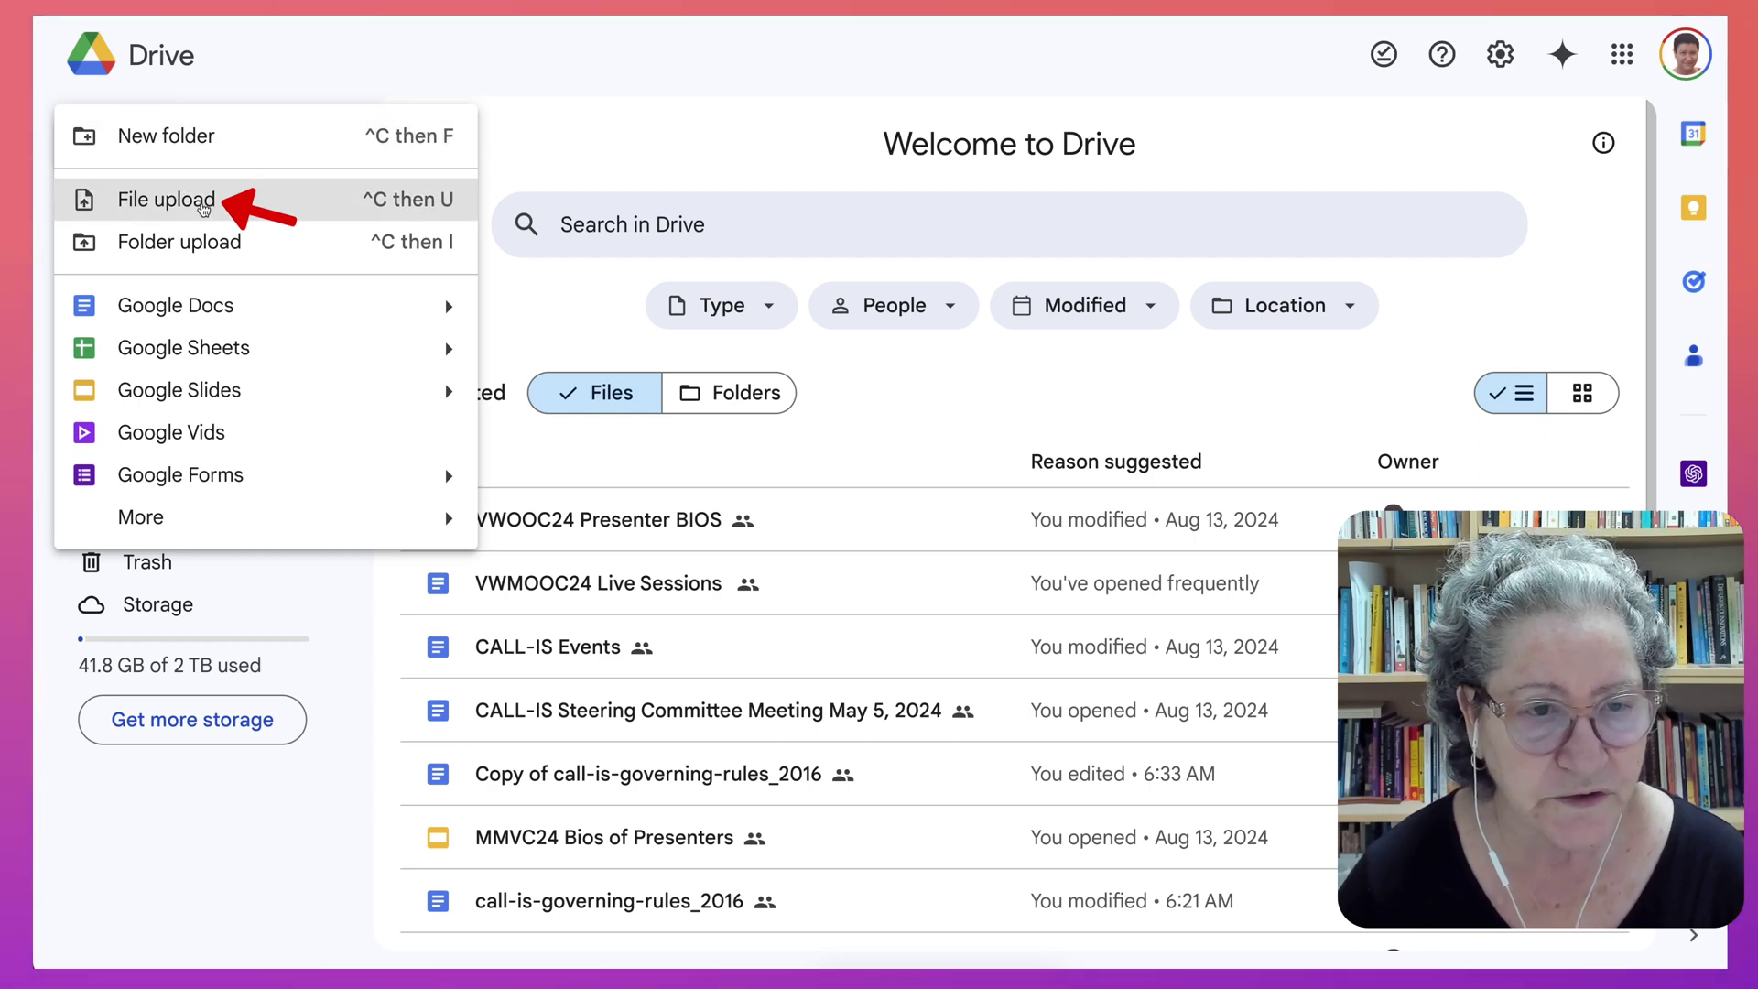
pyautogui.click(204, 209)
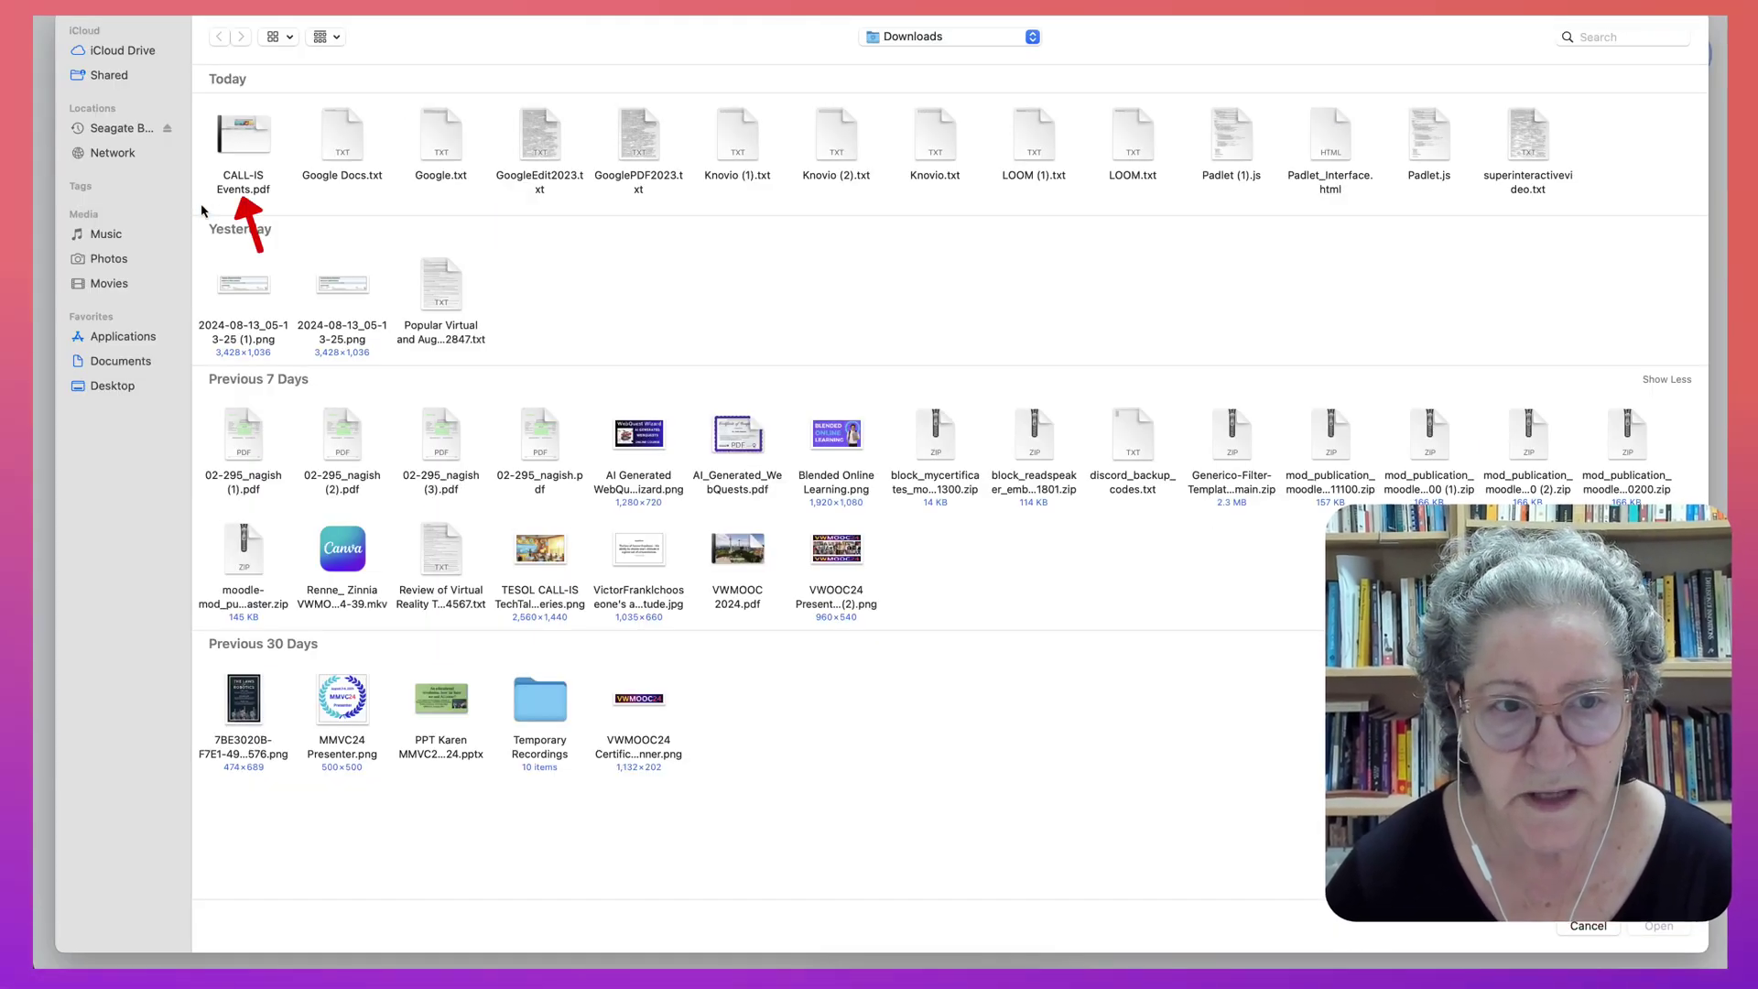
pyautogui.click(246, 141)
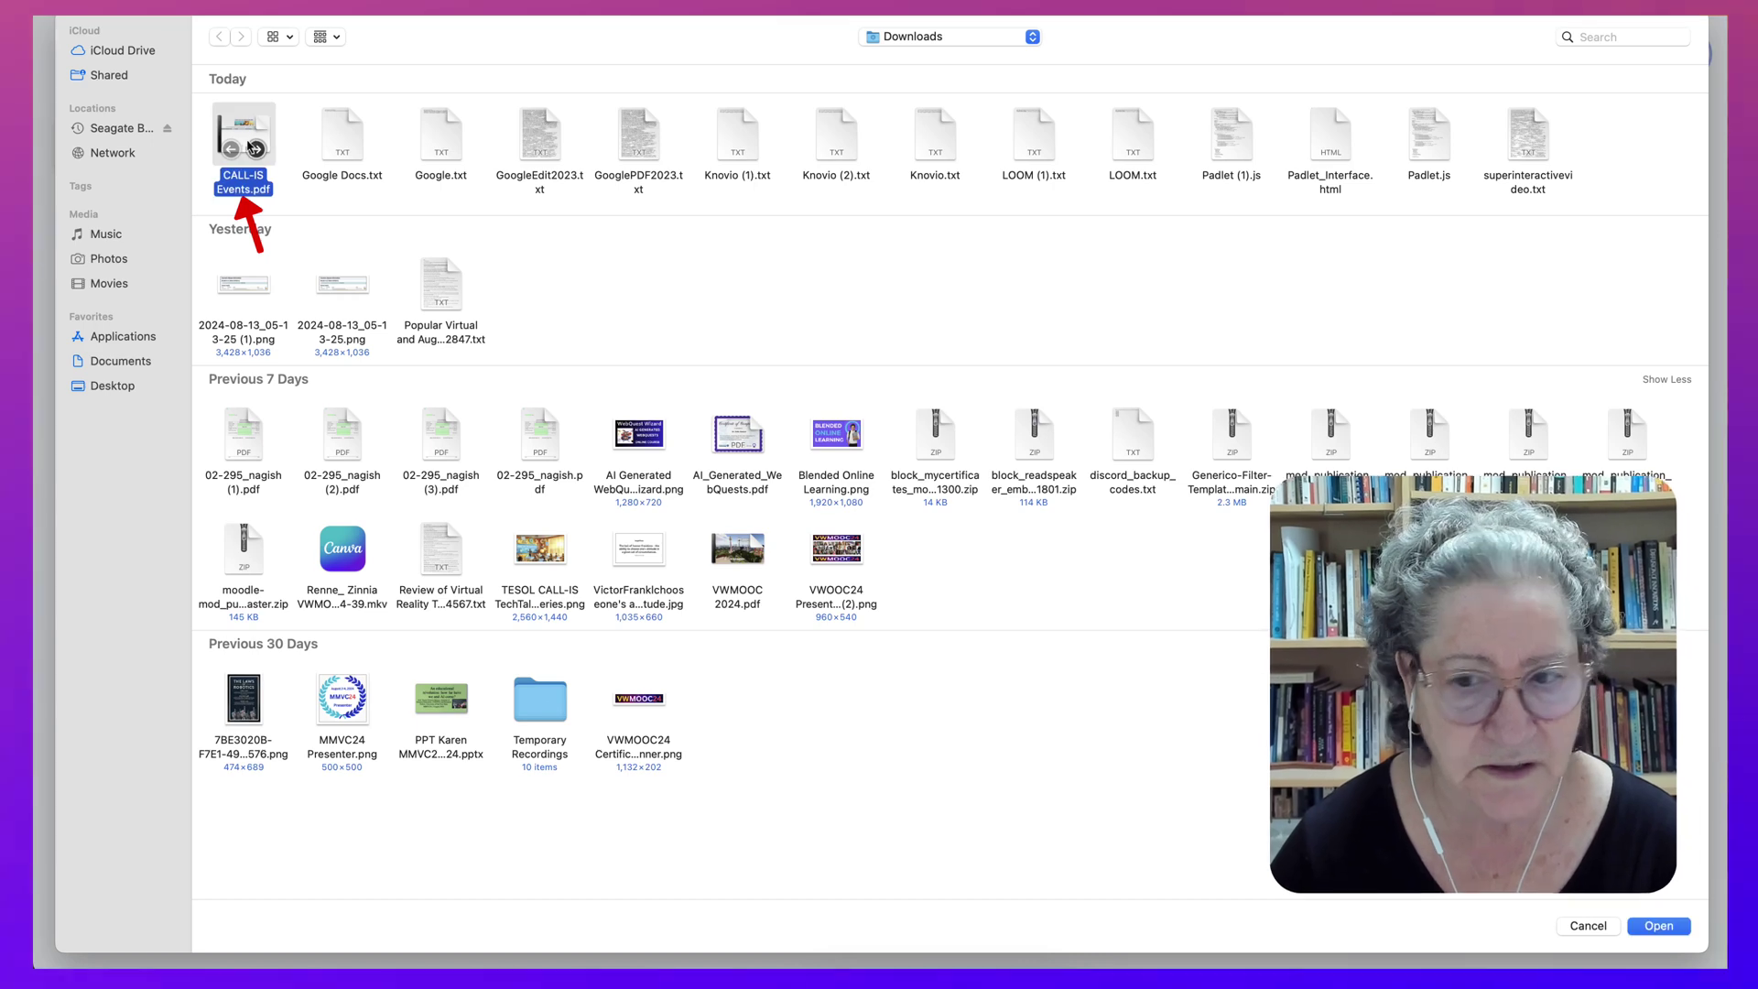
pyautogui.click(1656, 926)
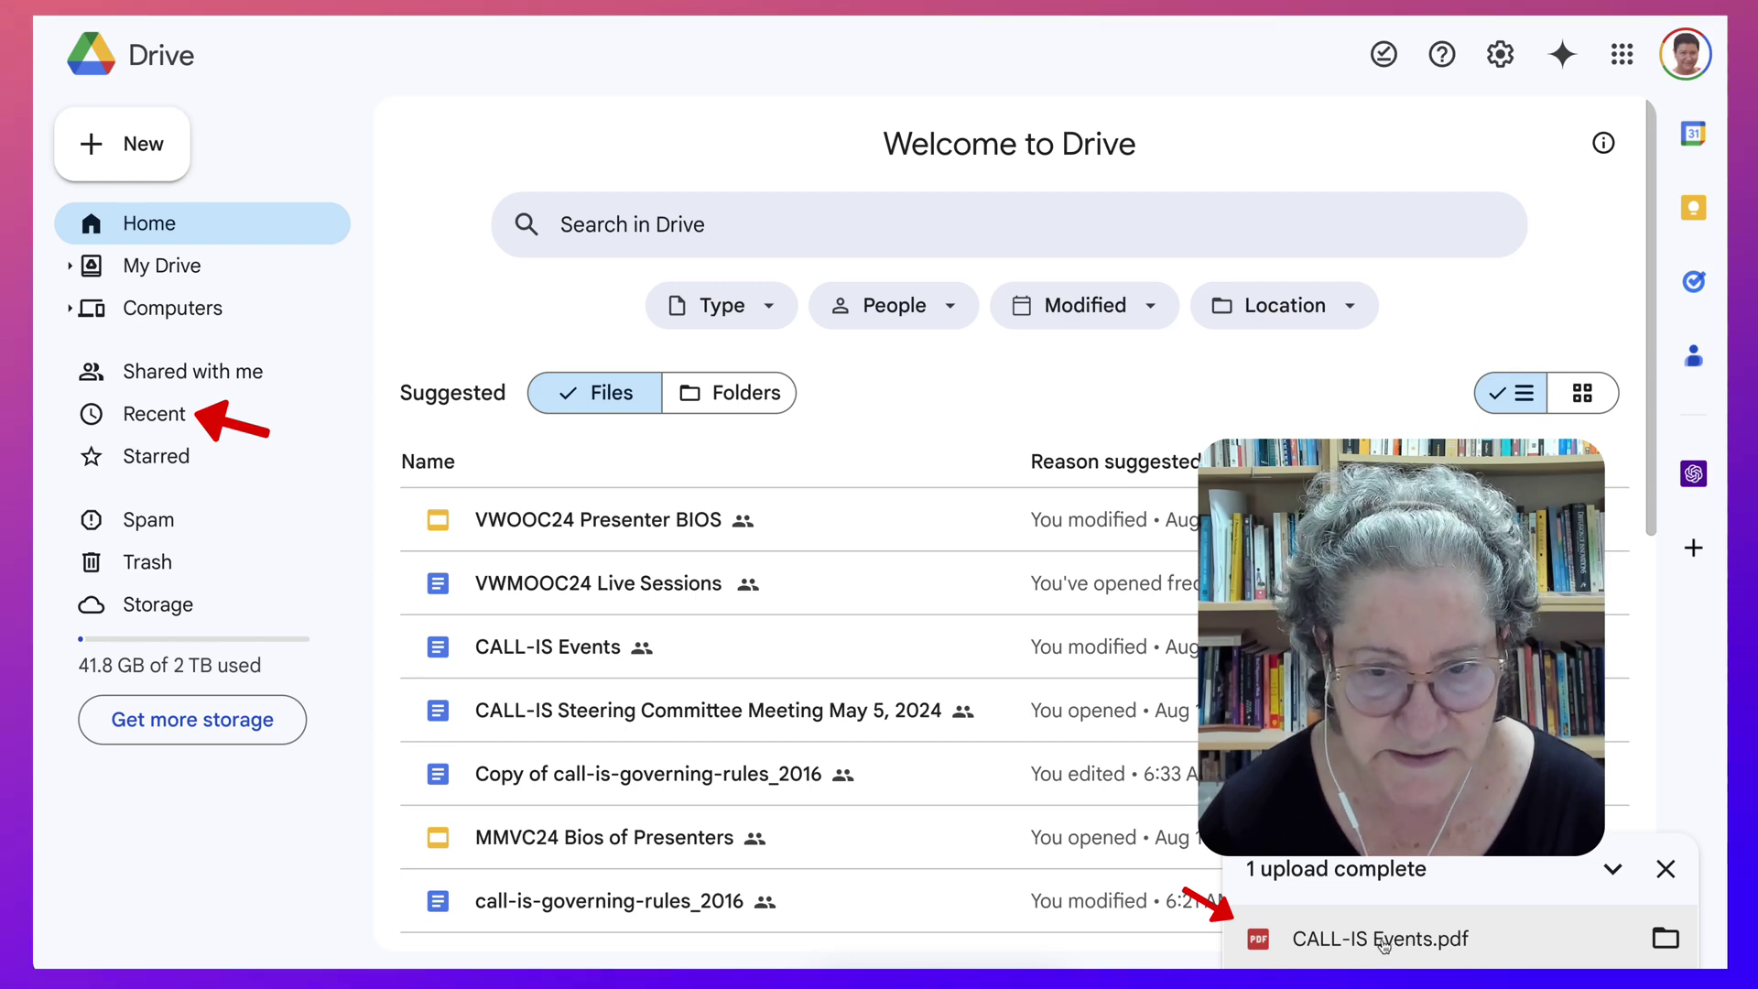
pyautogui.click(333, 403)
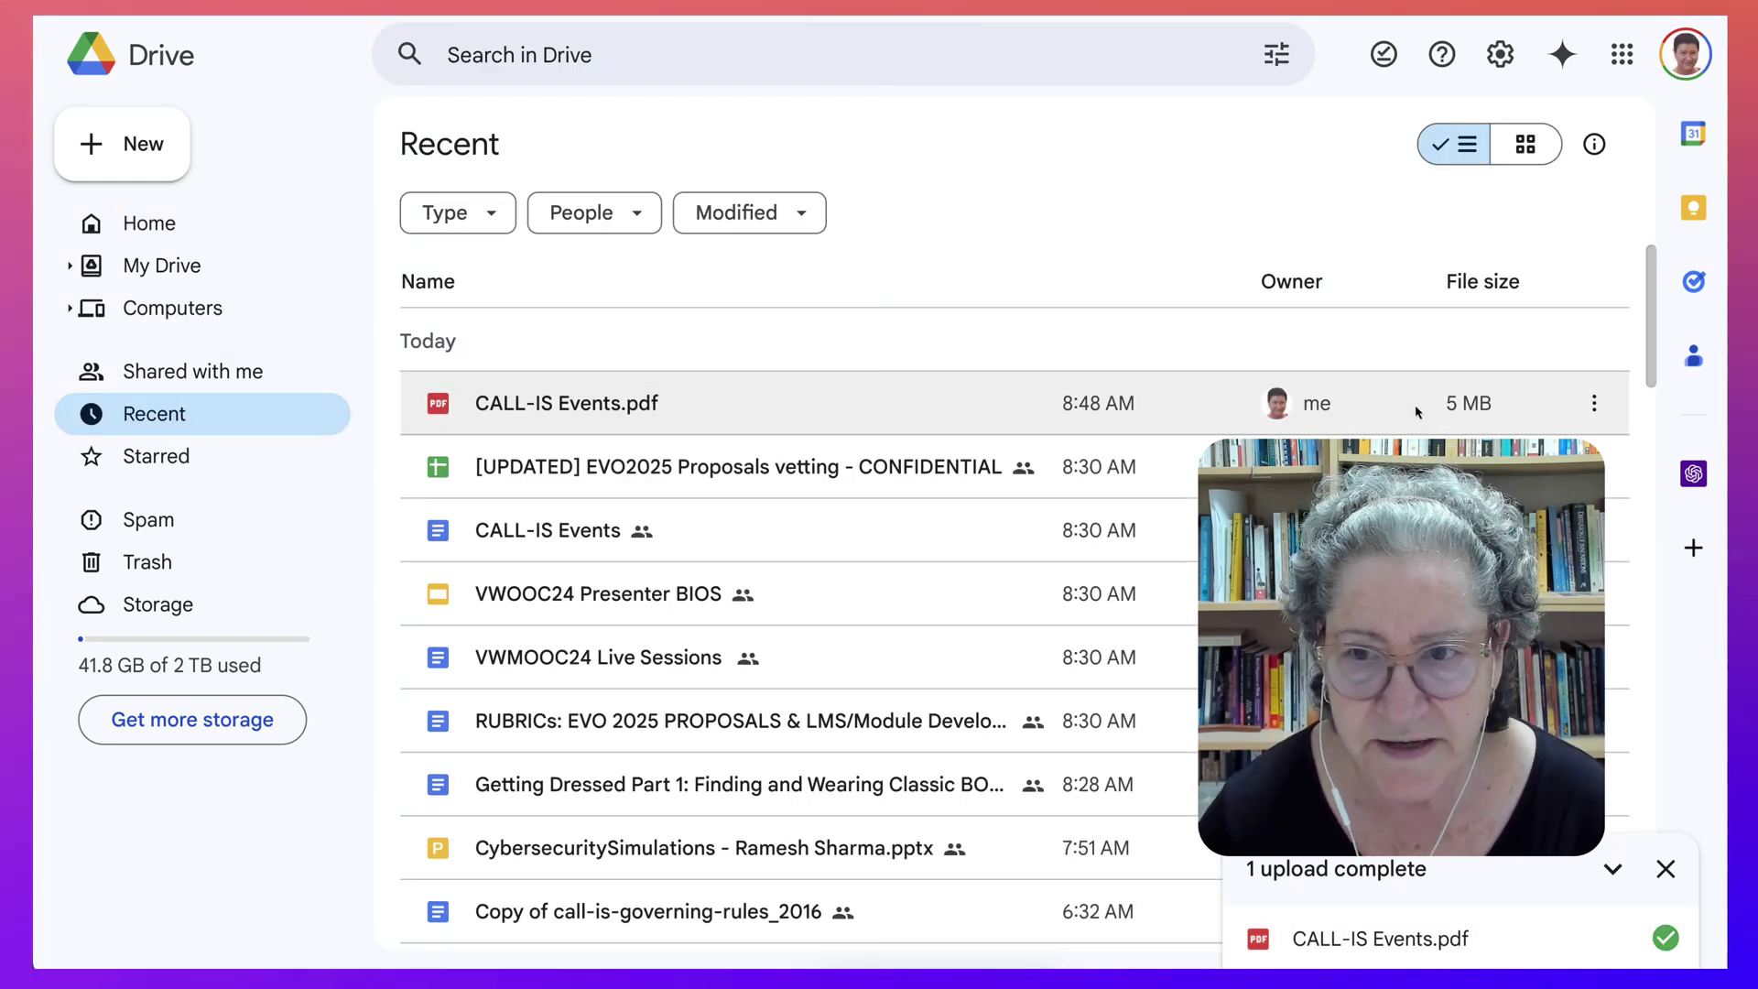
# Share CALL-IS Events.pdf as Viewer with anyone with the link and copy the link.
pyautogui.click(1594, 404)
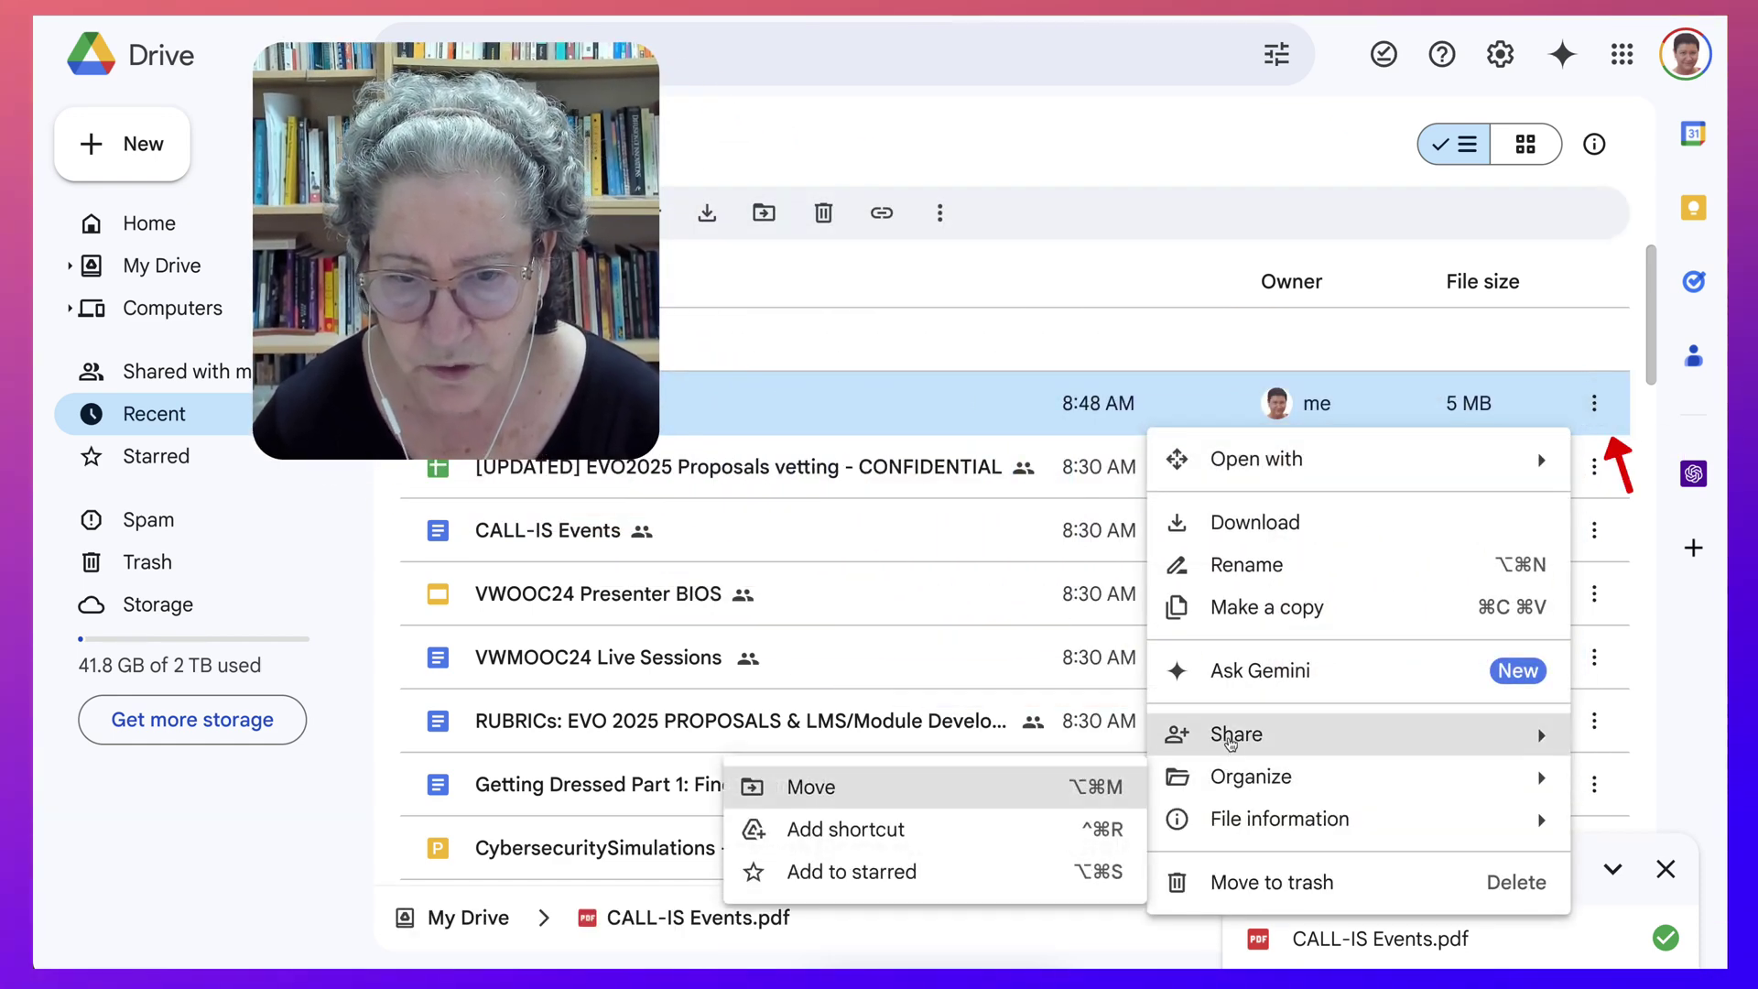
pyautogui.moveTo(1281, 733)
pyautogui.click(816, 746)
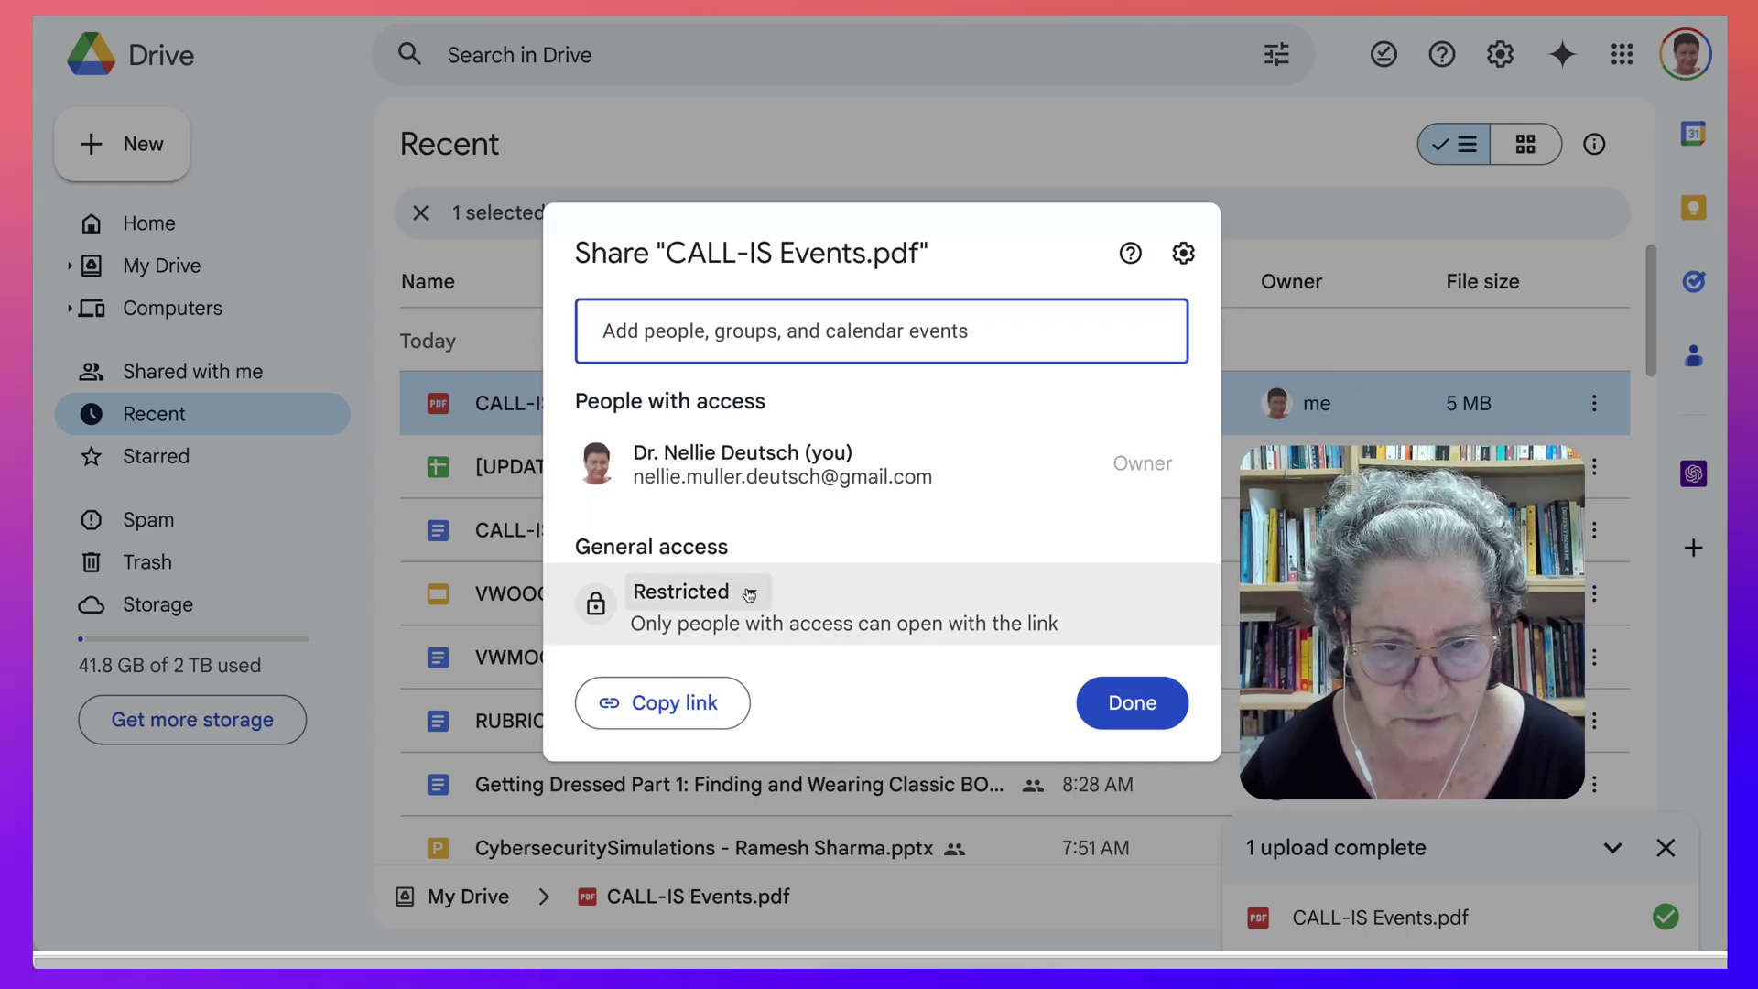
pyautogui.click(749, 595)
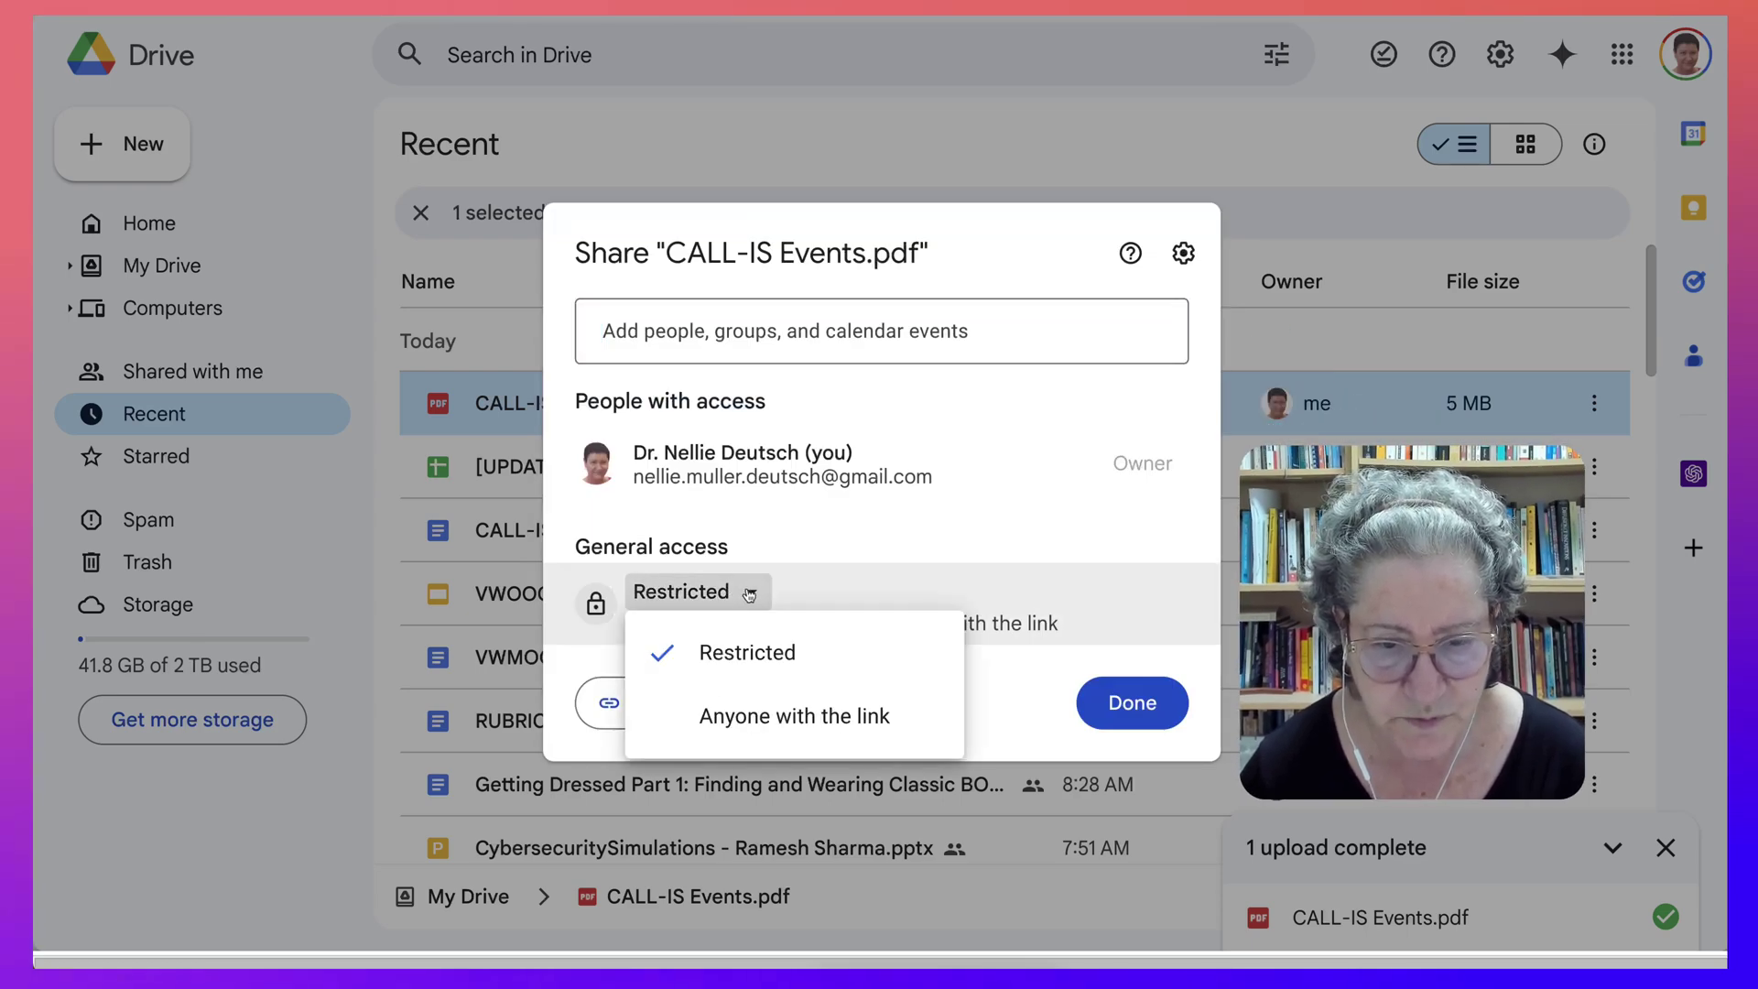
pyautogui.click(732, 718)
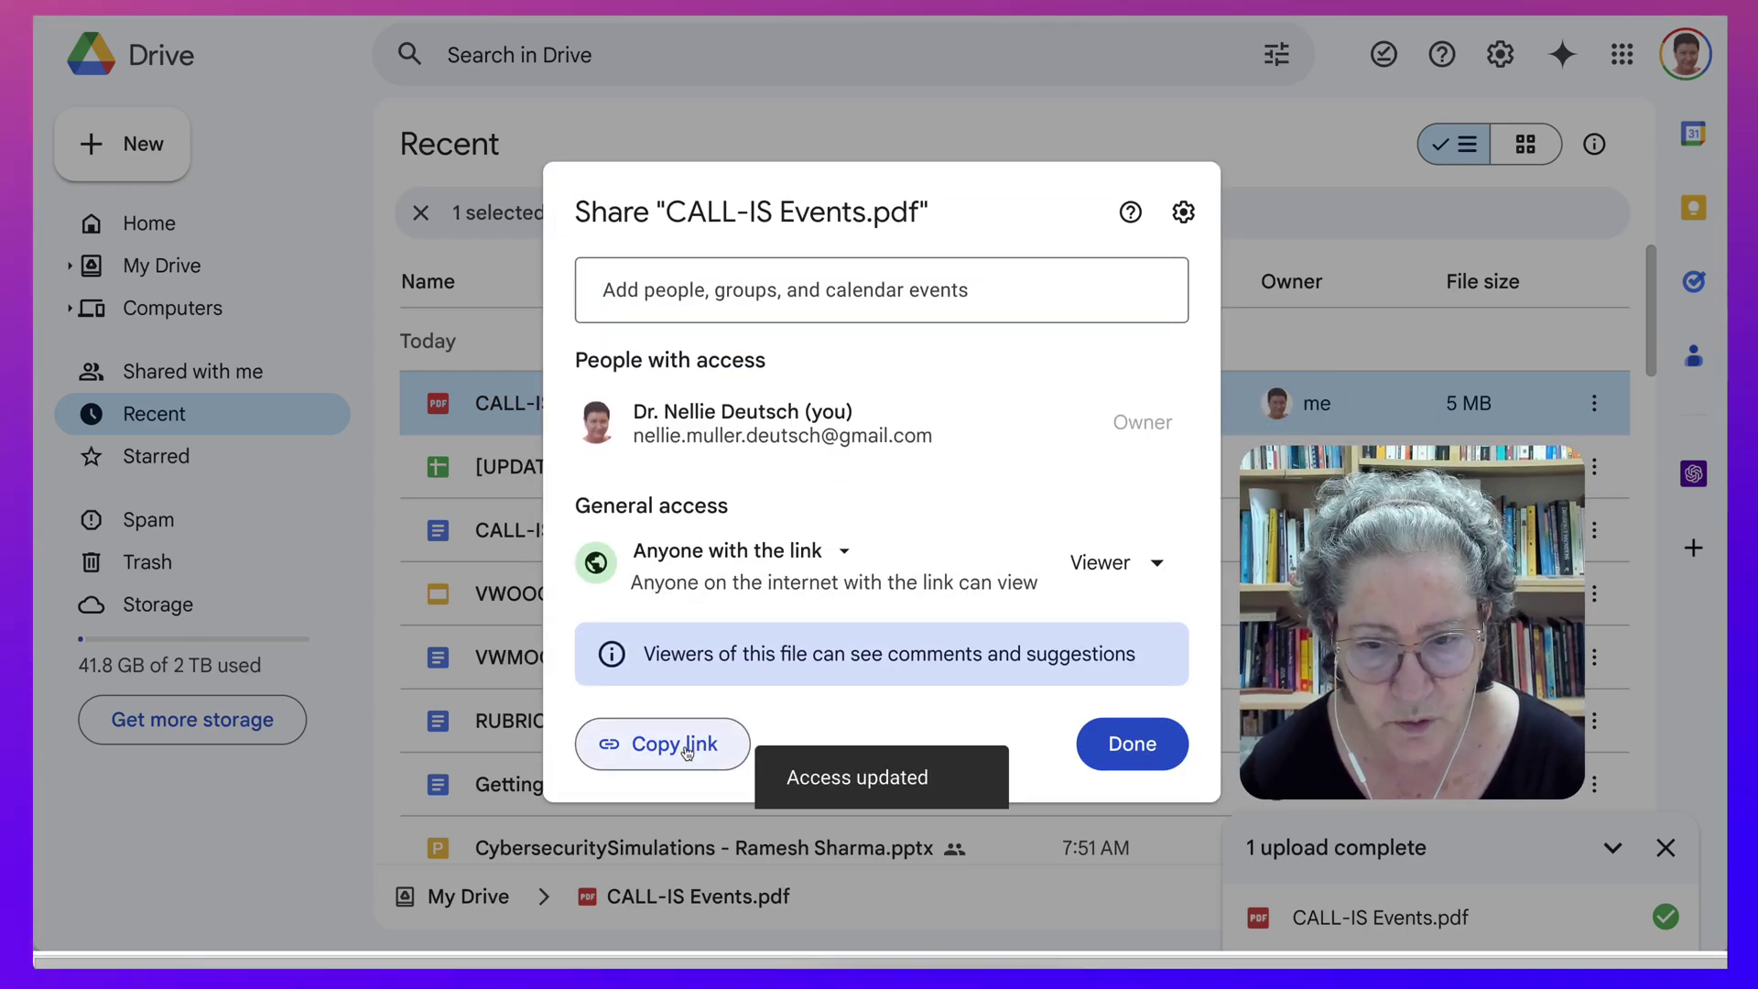
pyautogui.click(641, 745)
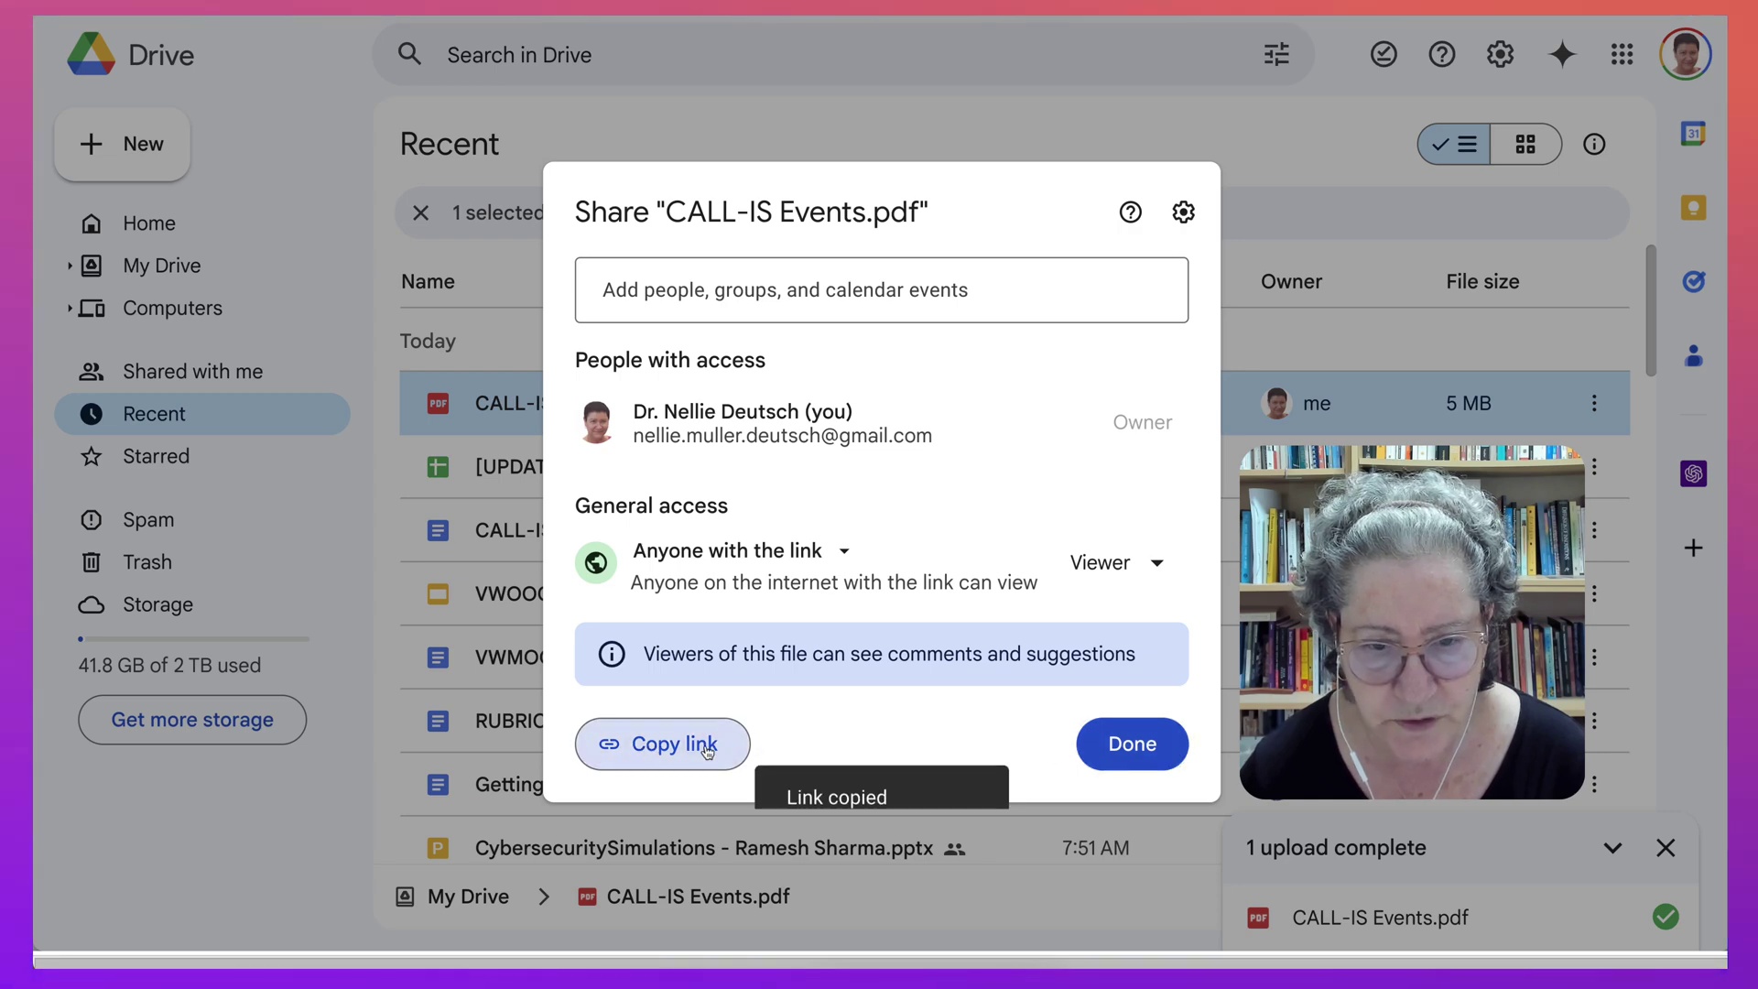
pyautogui.click(1132, 743)
# Open the copied Drive link in a new tab and copy the PDF's share link again.
pyautogui.hotkey('ctrl', 't')
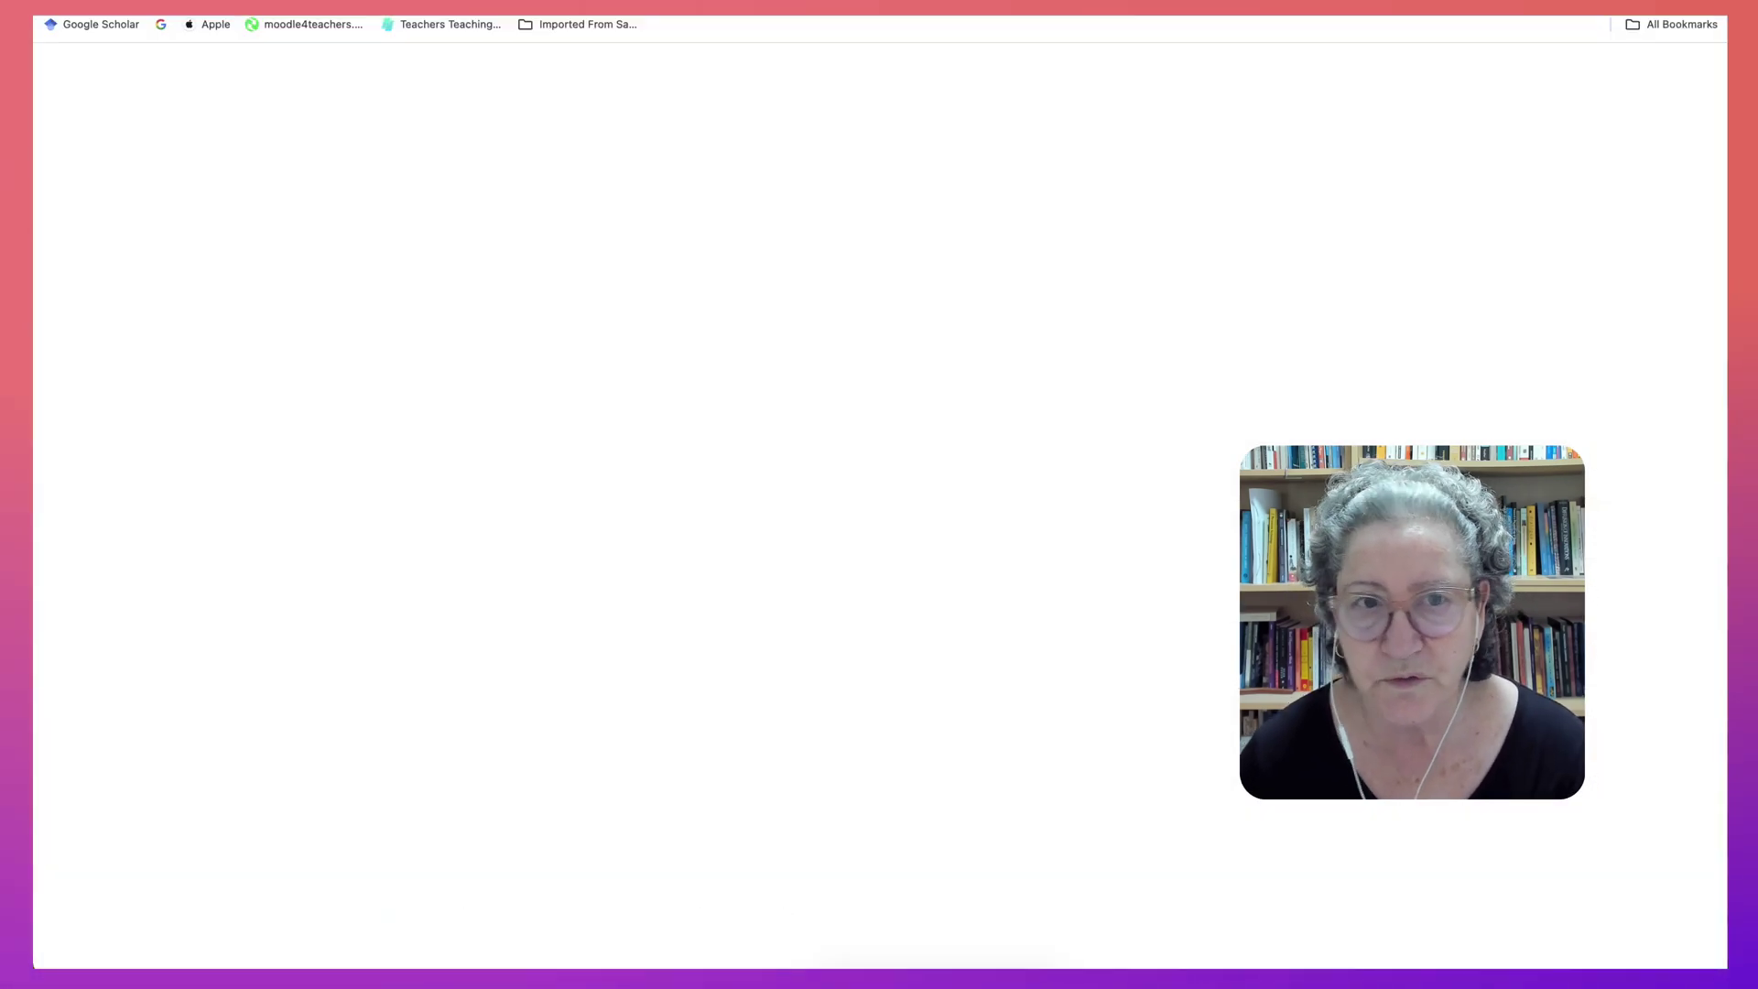
pyautogui.hotkey('ctrl', 'v')
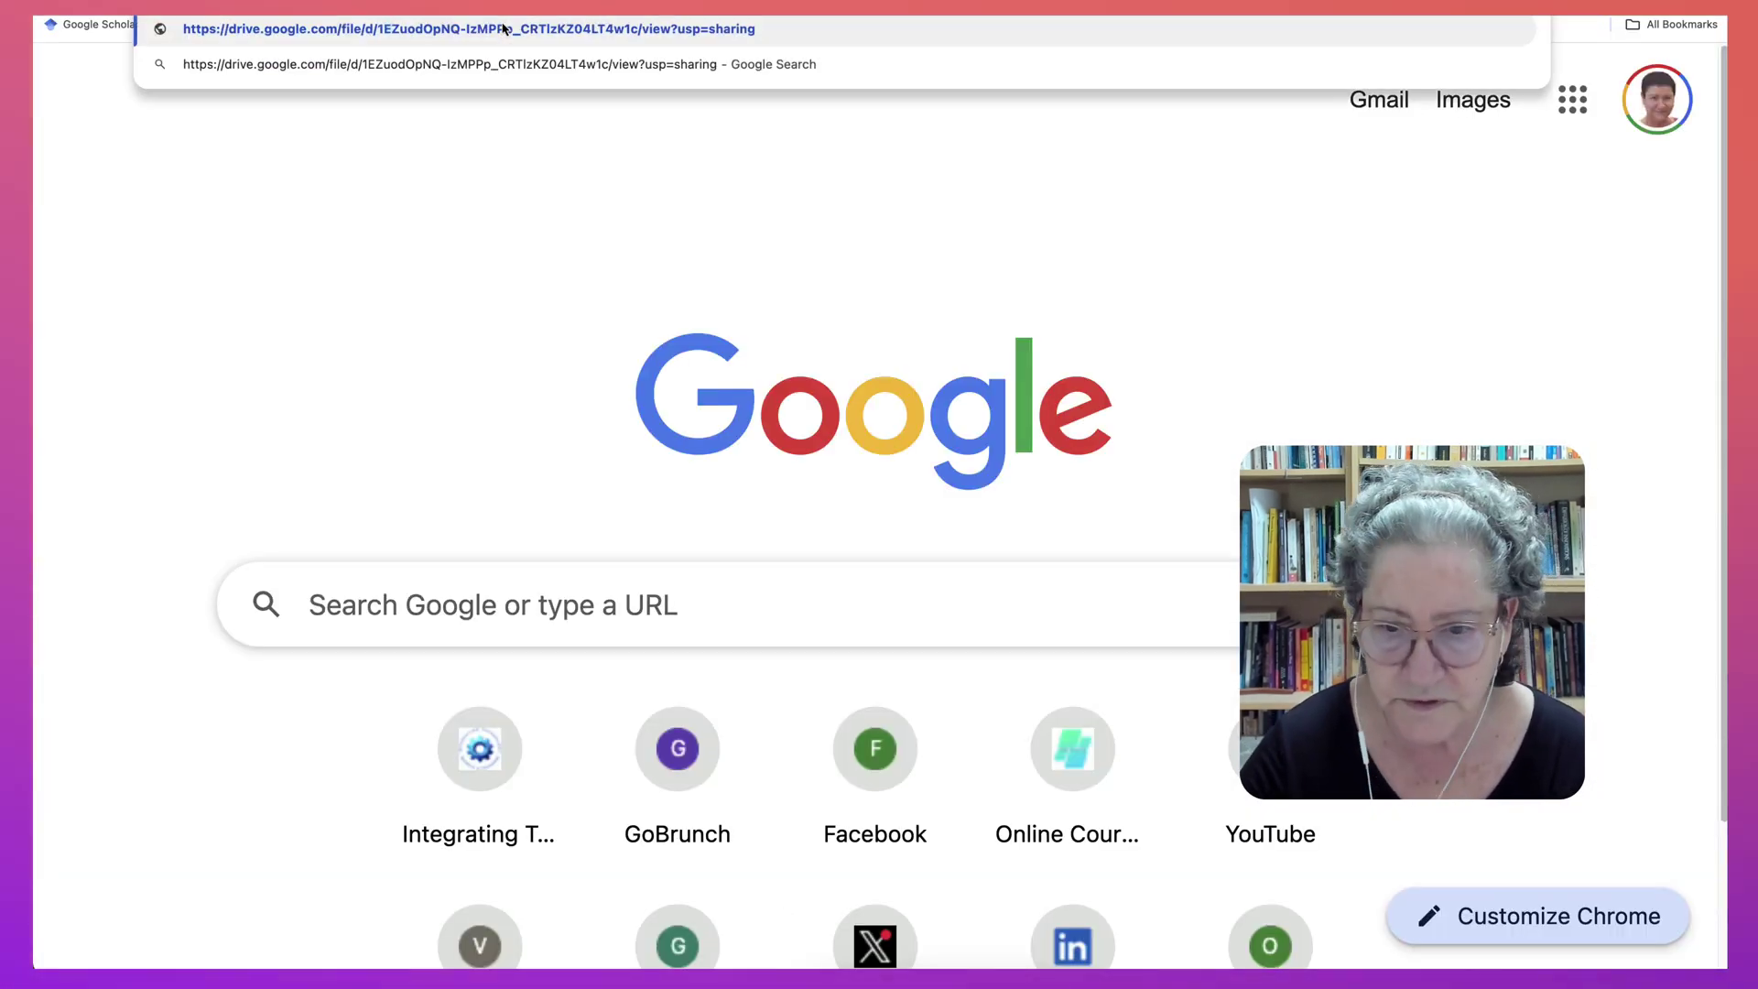
pyautogui.press('Return')
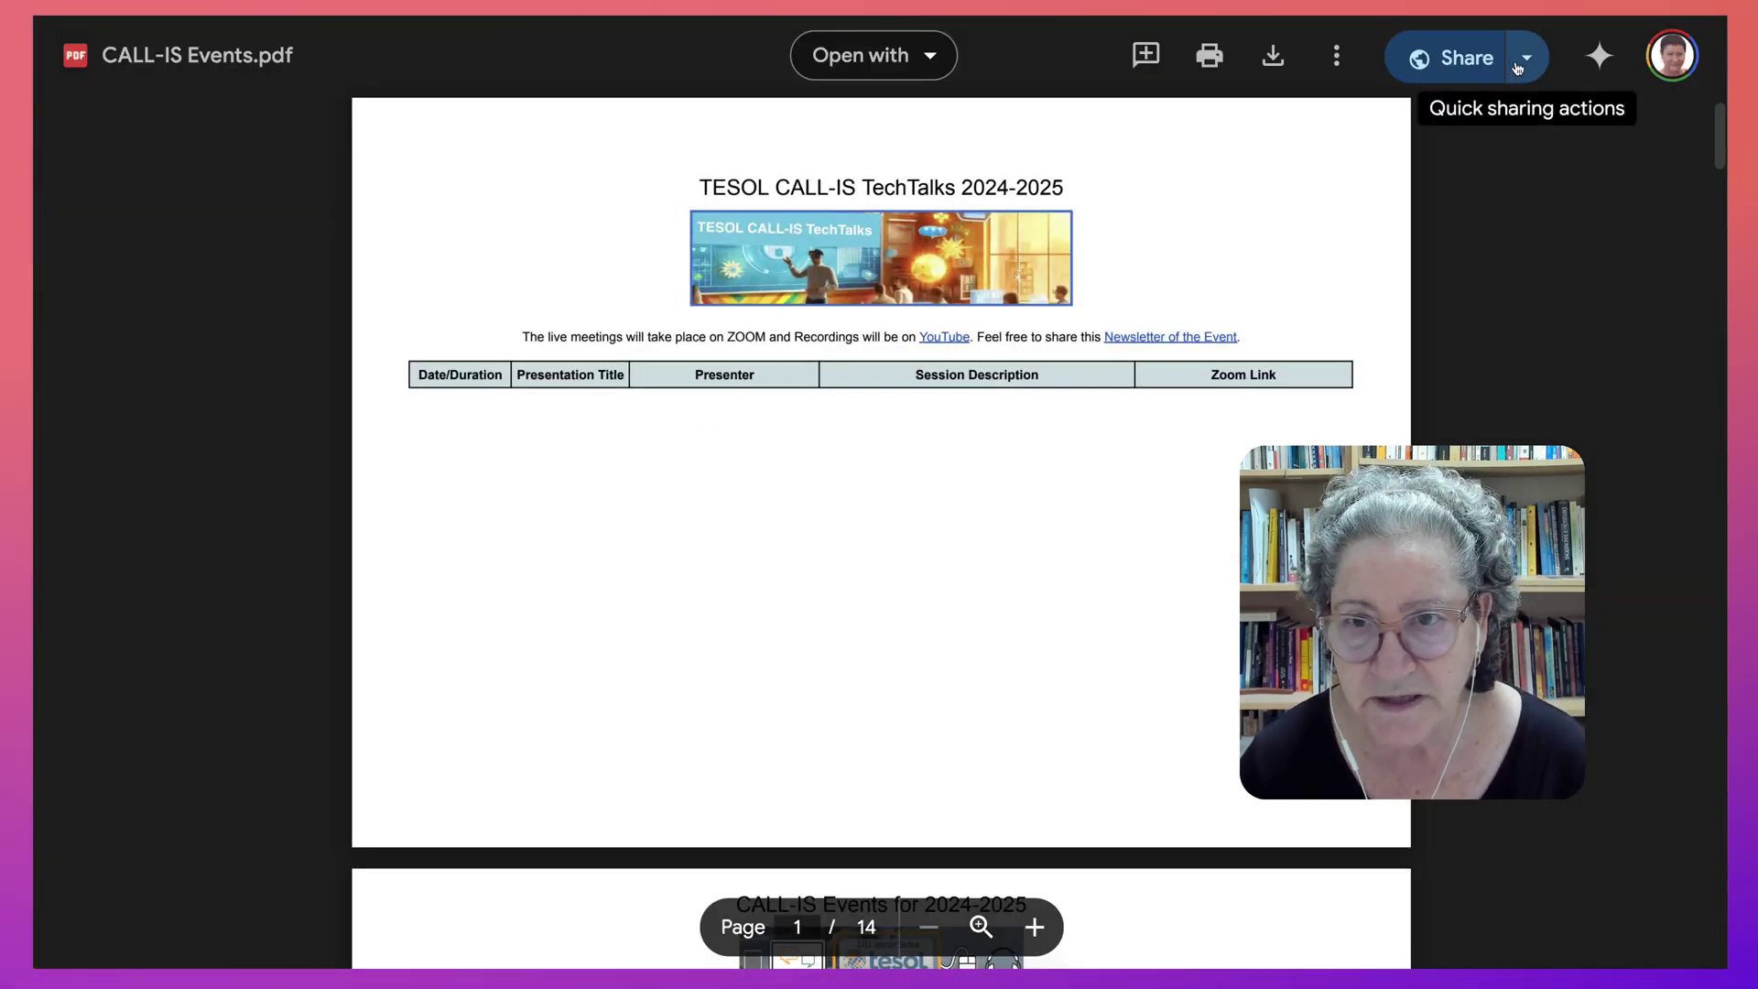
pyautogui.click(1525, 64)
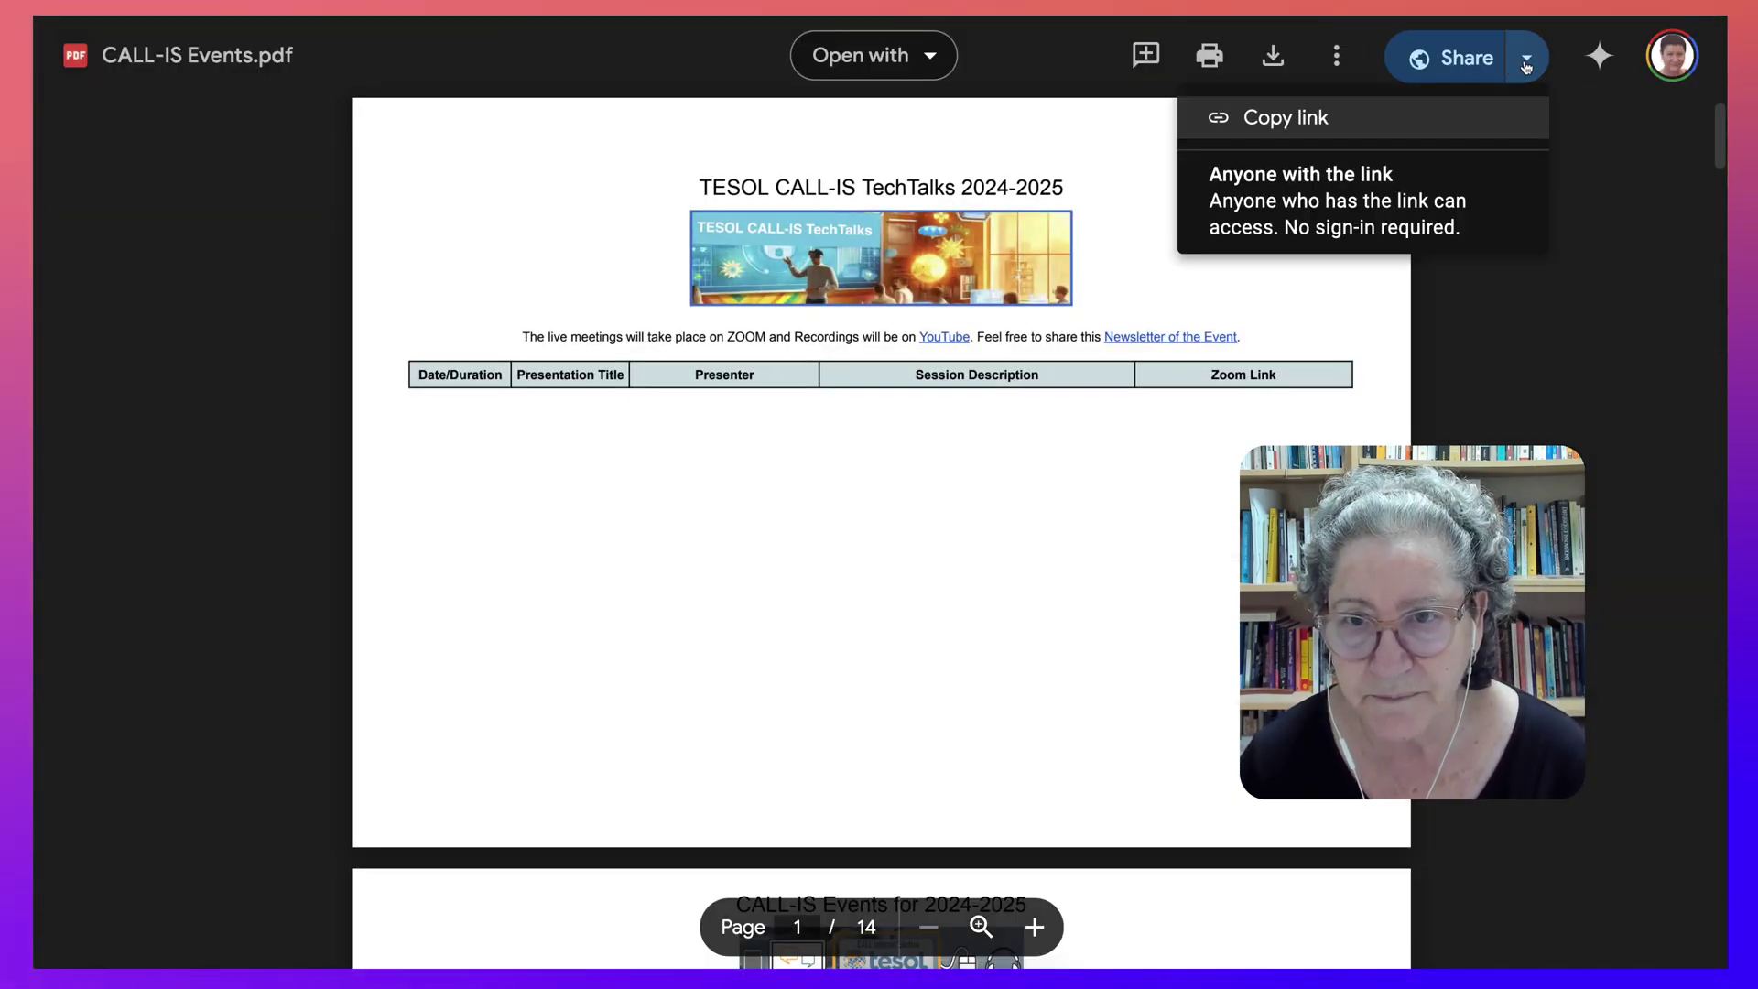
pyautogui.click(1295, 118)
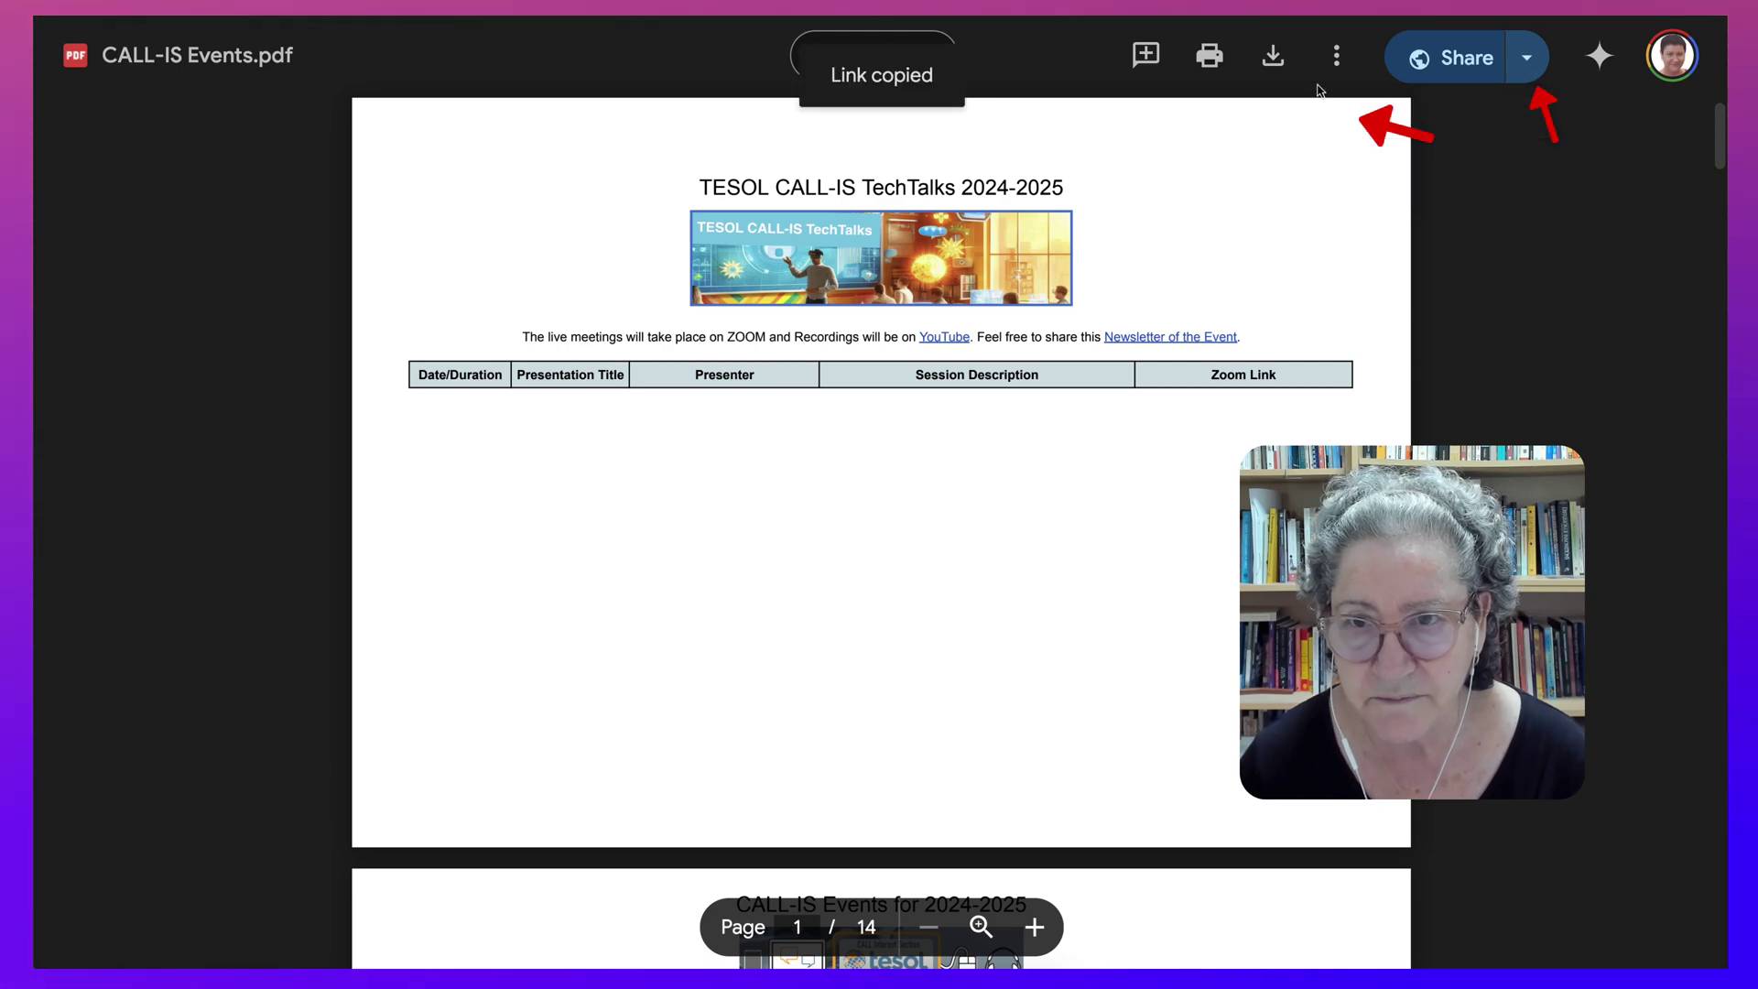
pyautogui.click(1336, 57)
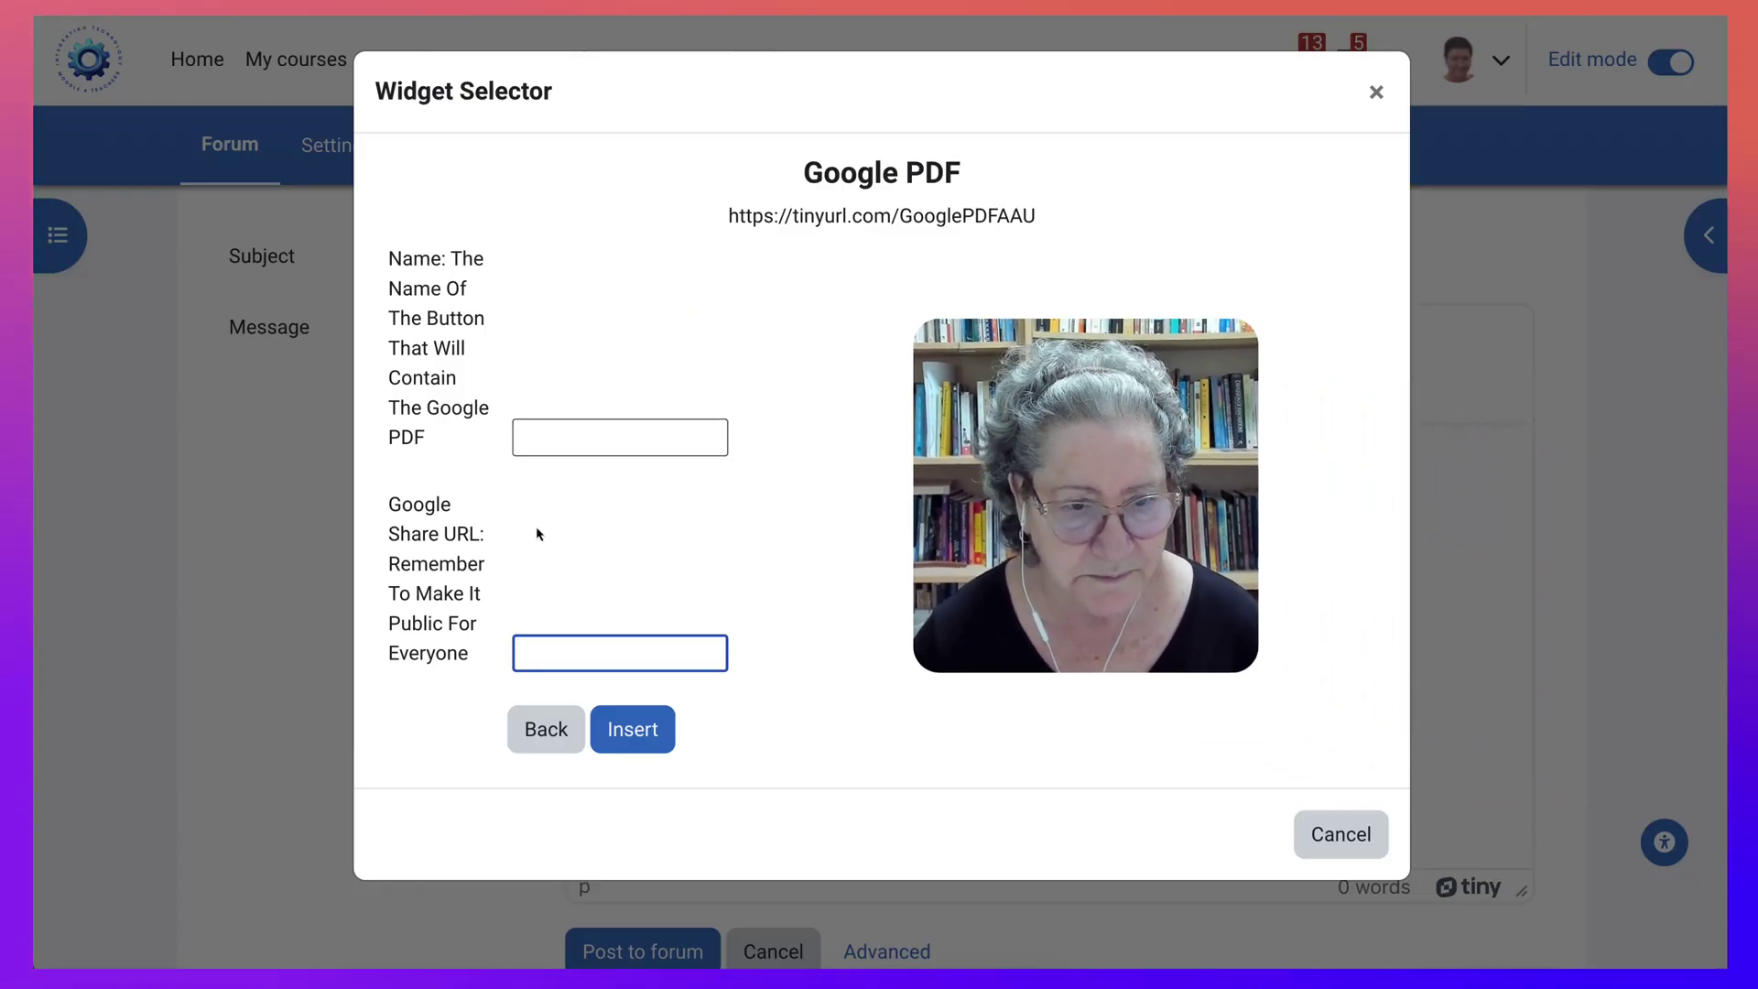
# Paste the PDF's Google Drive link into the Google share URL field.
pyautogui.hotkey('ctrl', 'v')
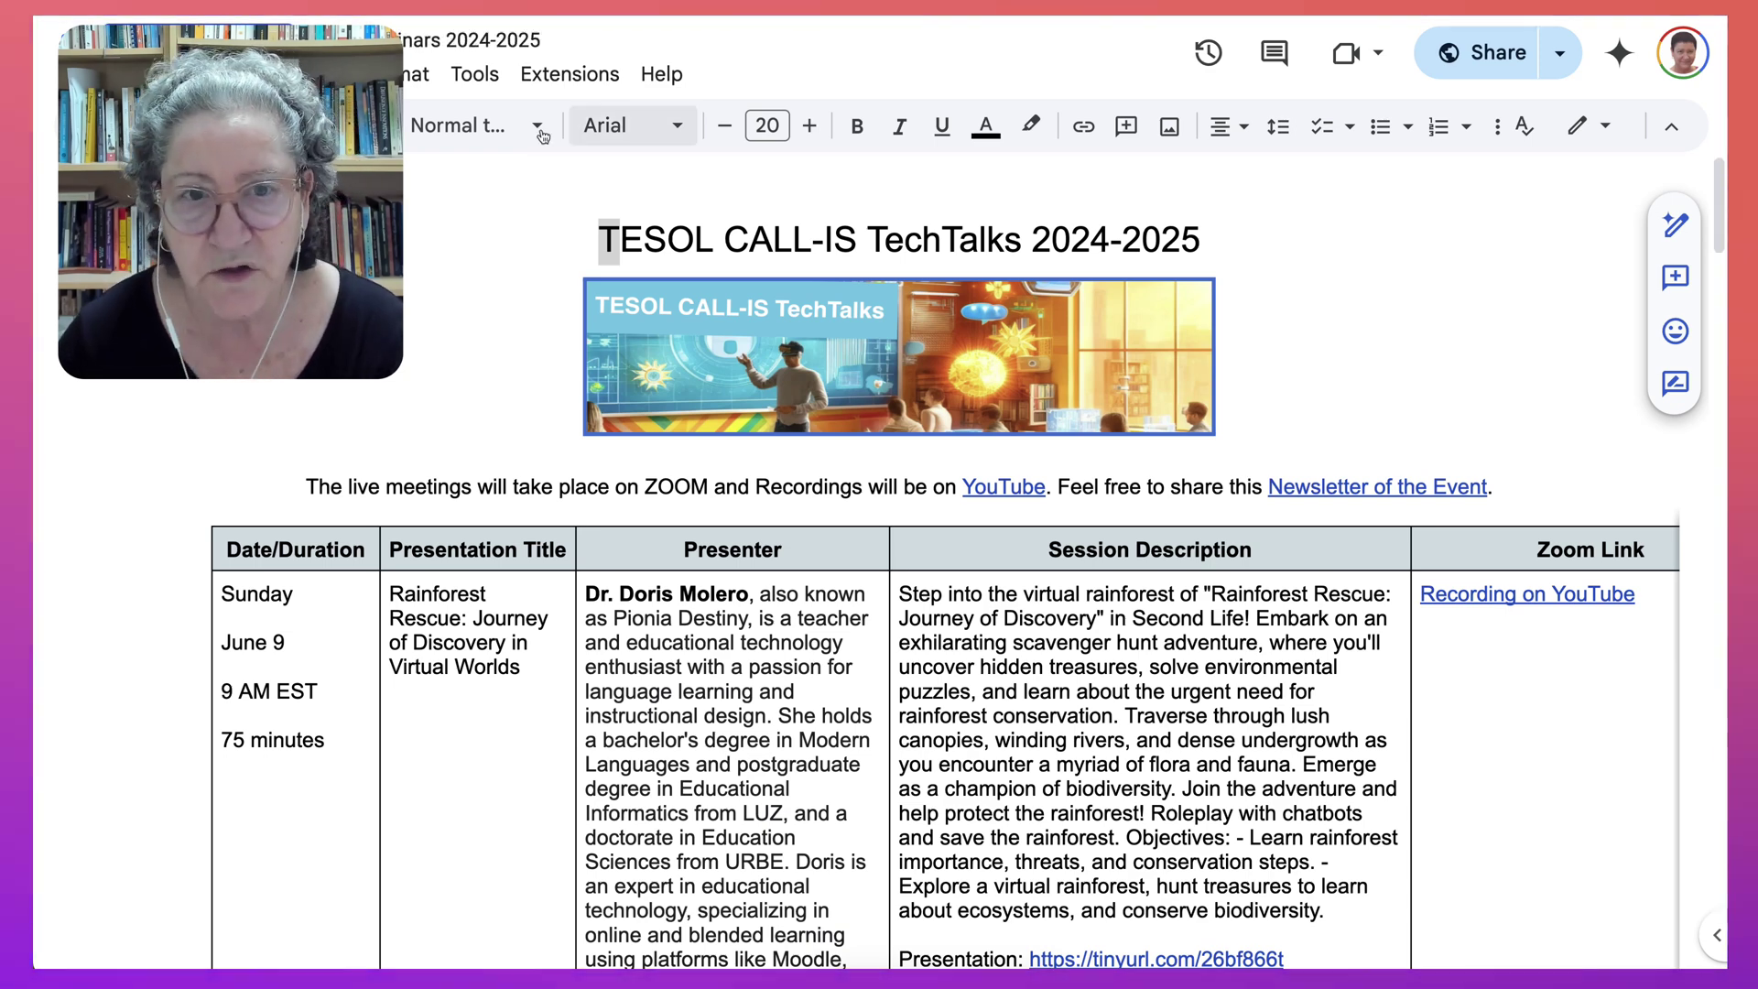
# Select and copy the document title 'TESOL CALL-IS TechTalks 2024-2025' in the Google Doc.
pyautogui.moveTo(1218, 236); pyautogui.dragTo(604, 244)
pyautogui.scroll(-10, 721, 201)
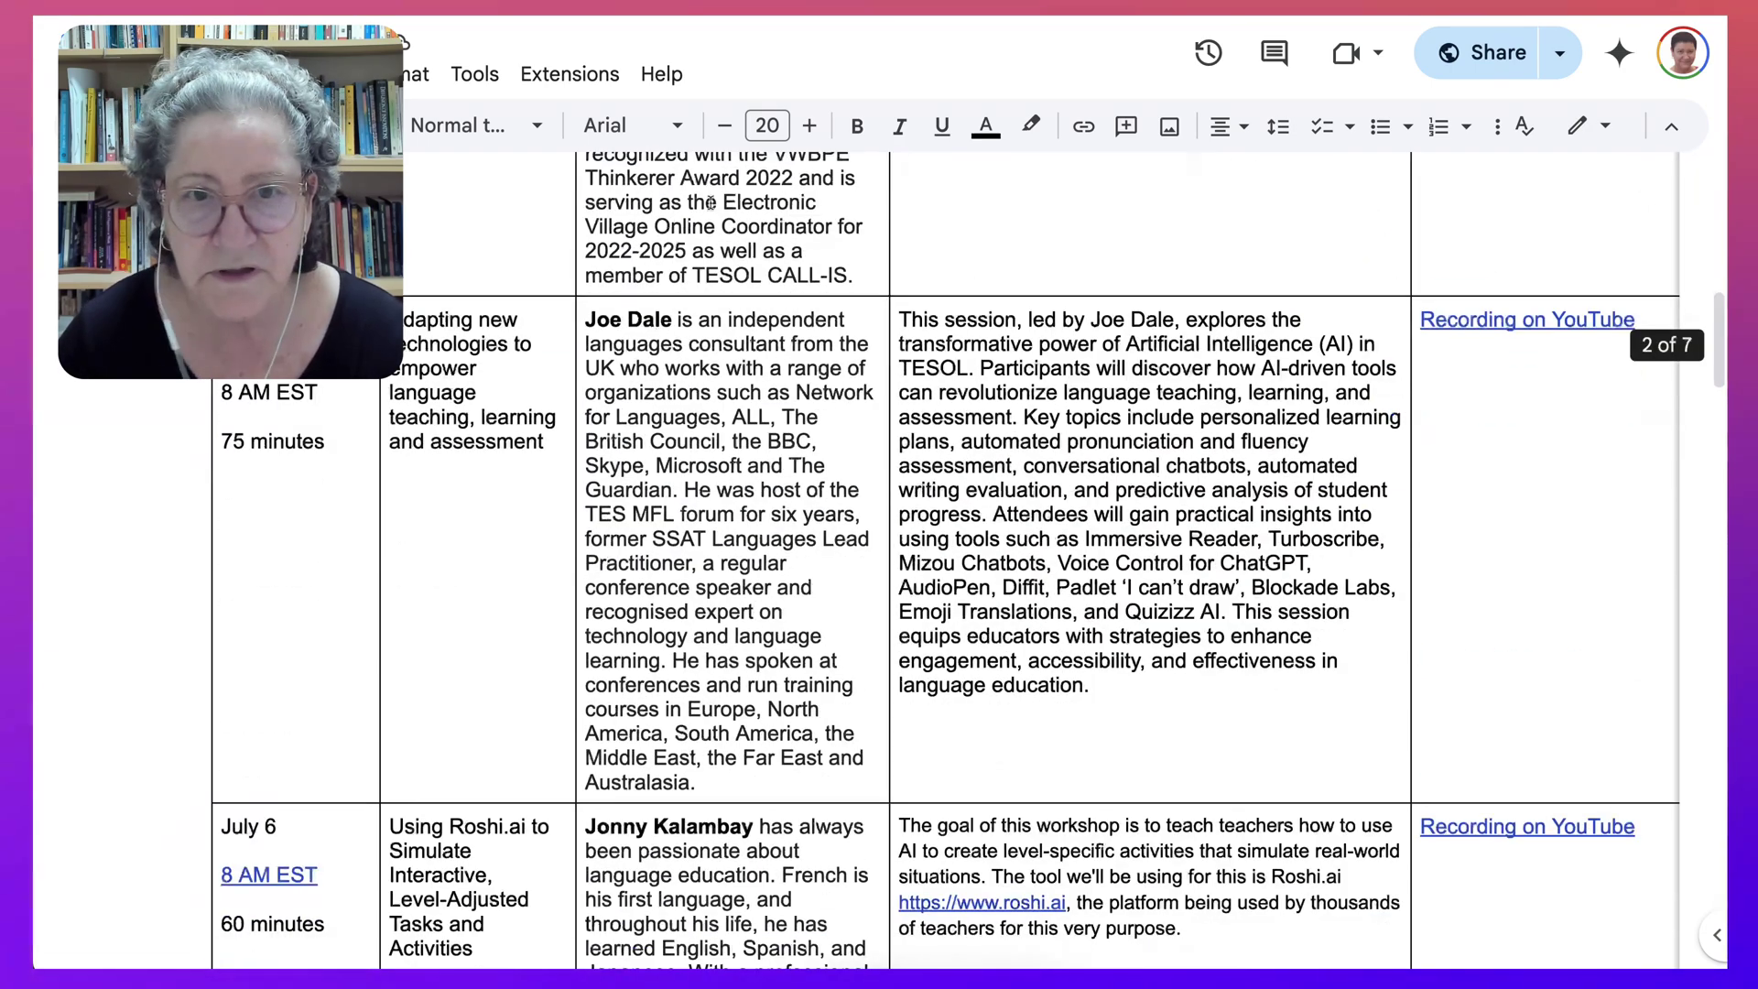
pyautogui.scroll(10, 718, 238)
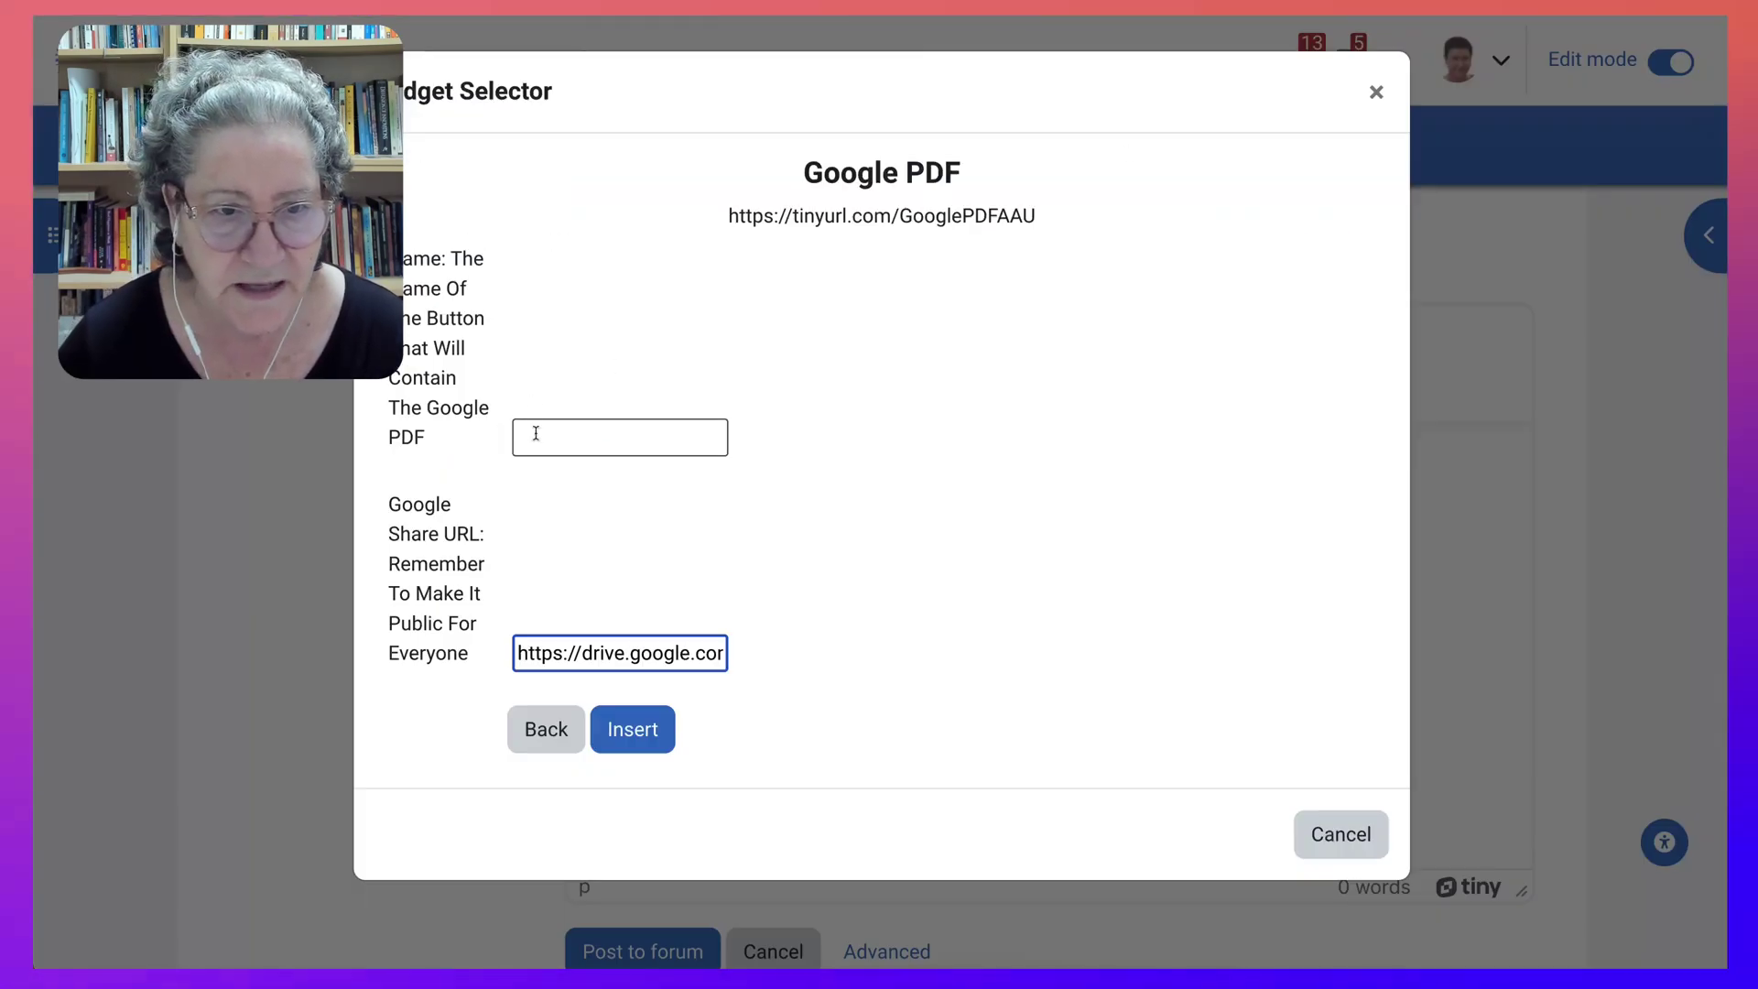
# Name the widget button 'TESOL CALL-IS TechTalks 2024-2025' and insert the Google PDF Generico code.
pyautogui.click(548, 427)
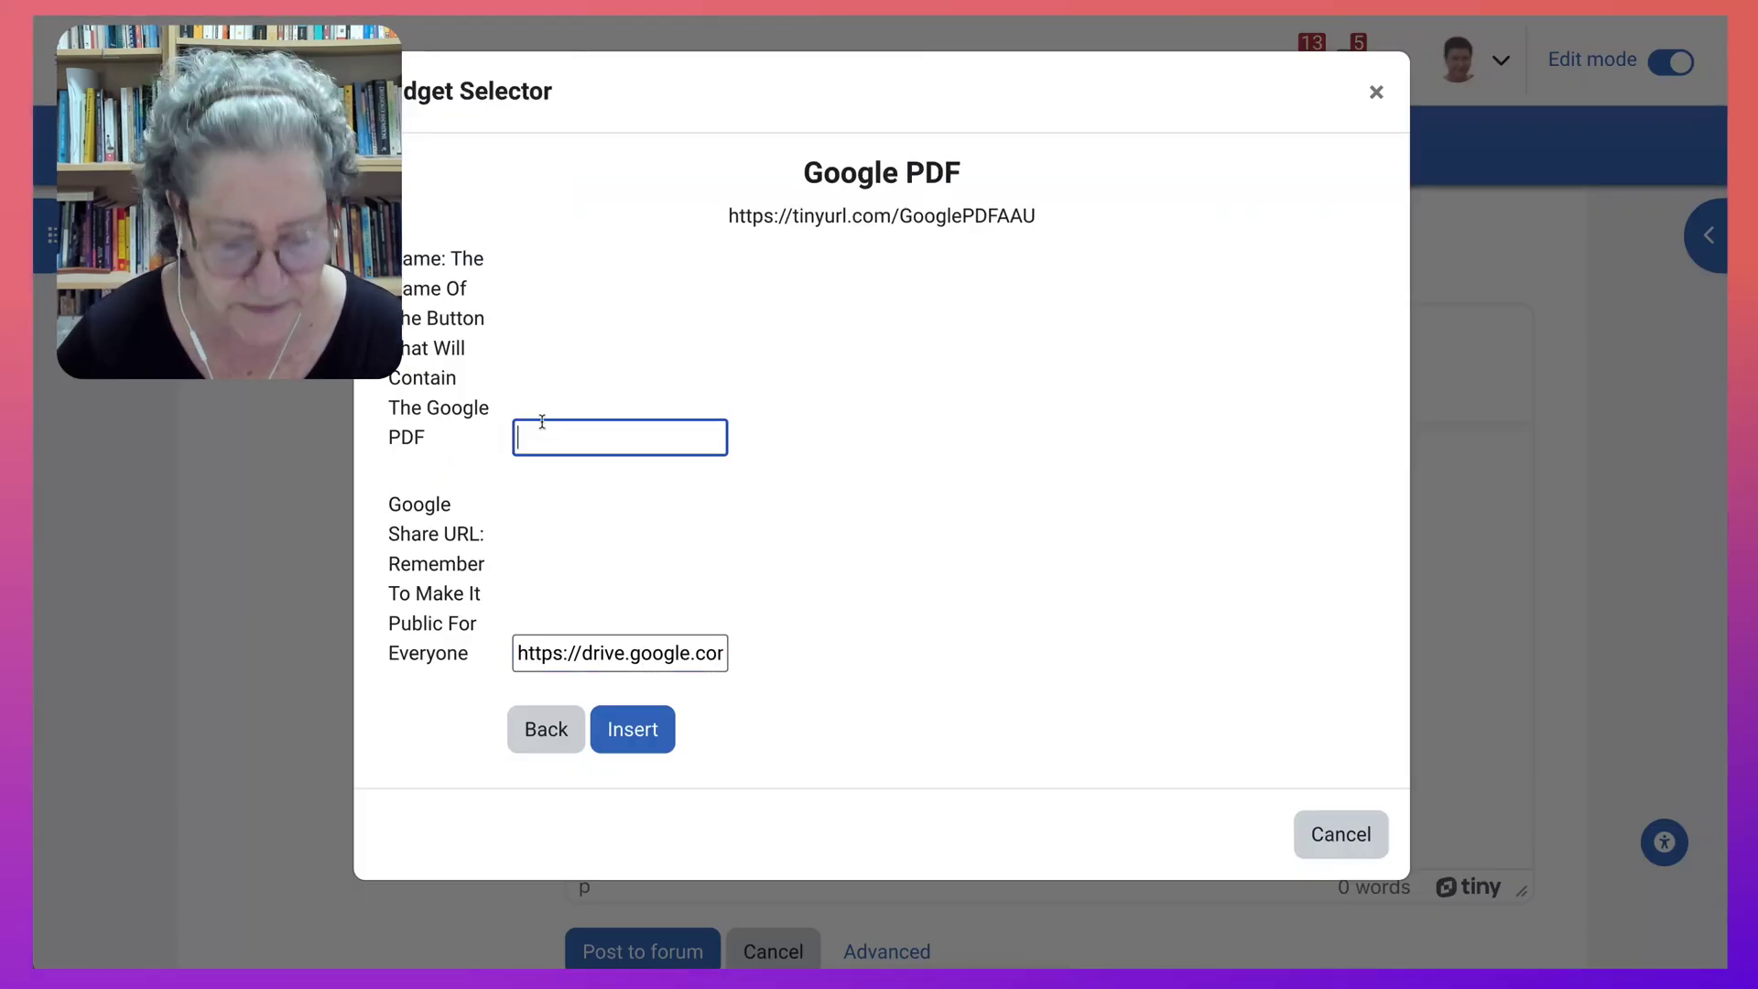
pyautogui.hotkey('ctrl', 'v')
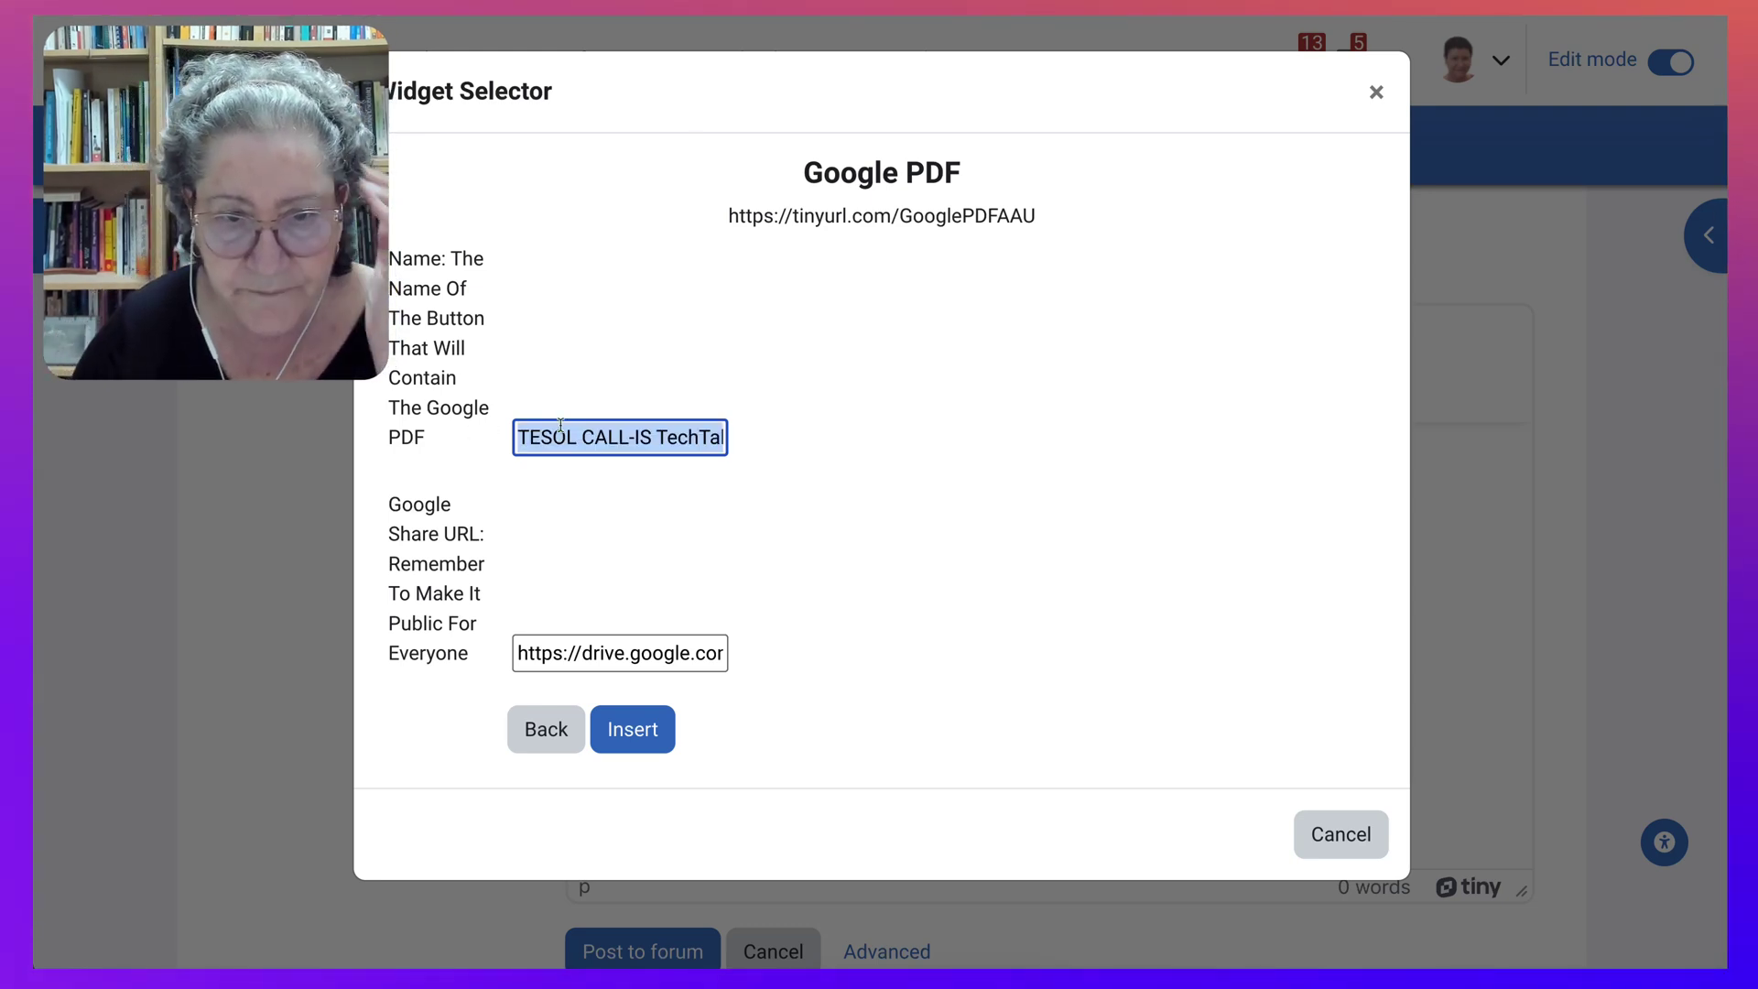
pyautogui.click(634, 730)
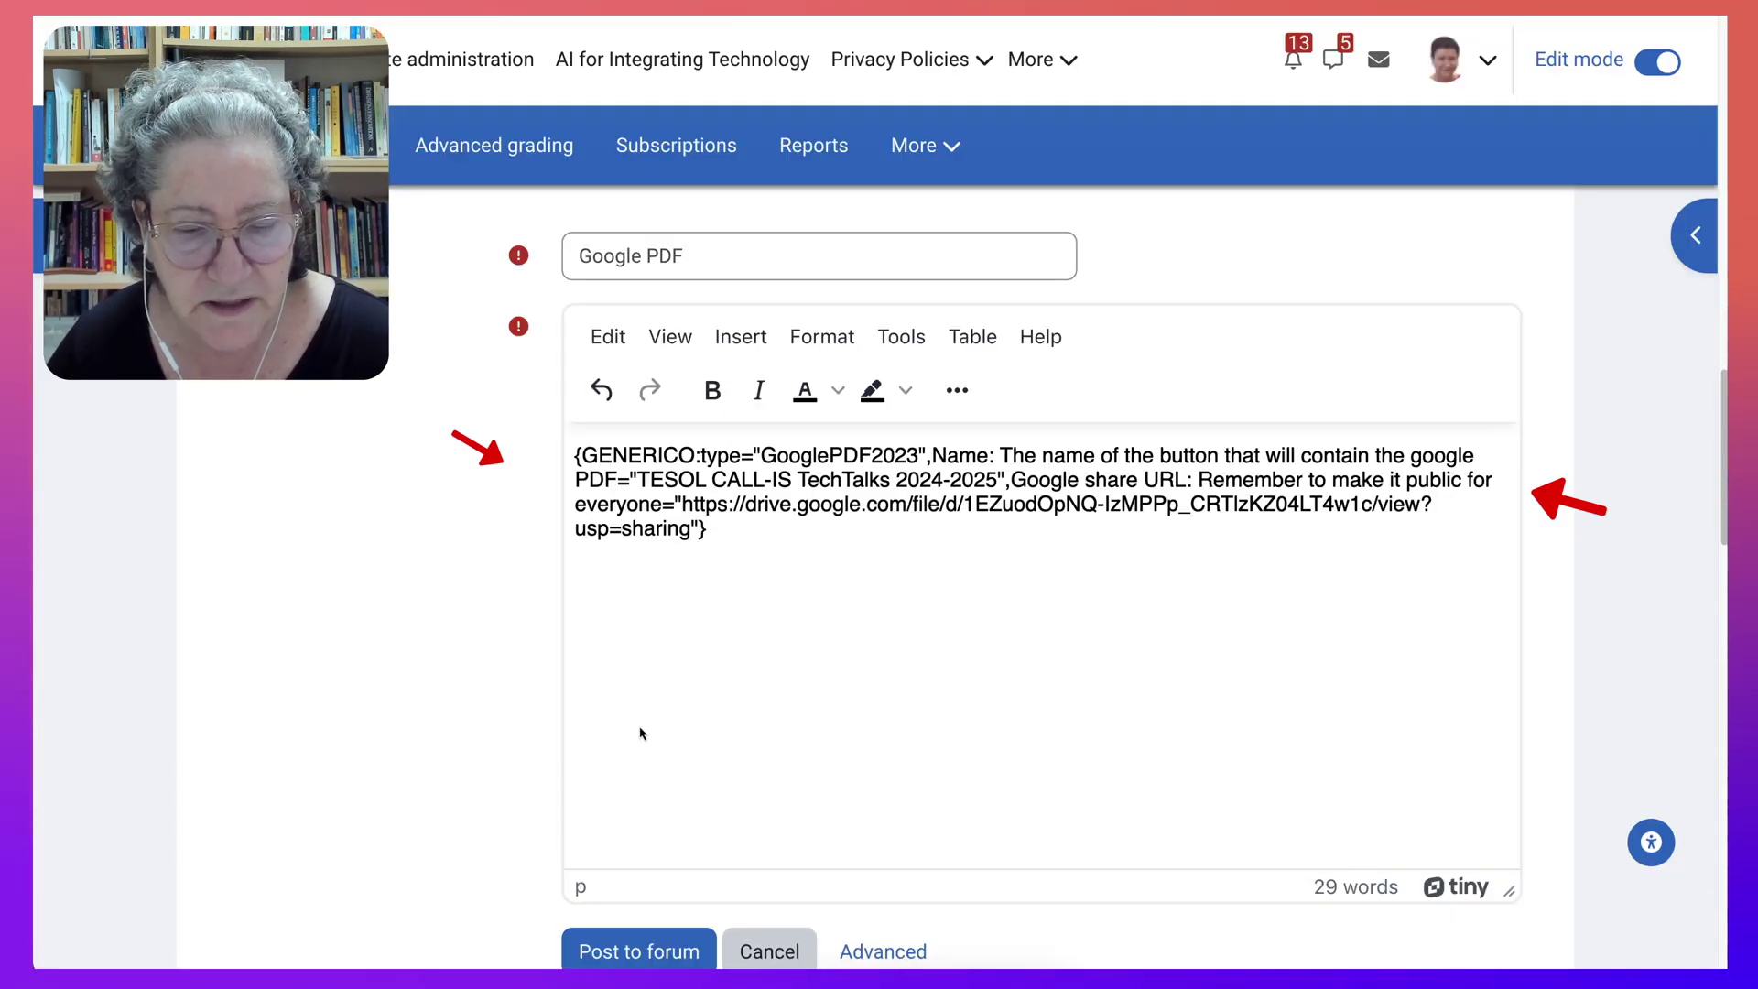
pyautogui.scroll(-5, 647, 730)
# Post the Google PDF discussion to the forum and review the published post.
pyautogui.click(679, 510)
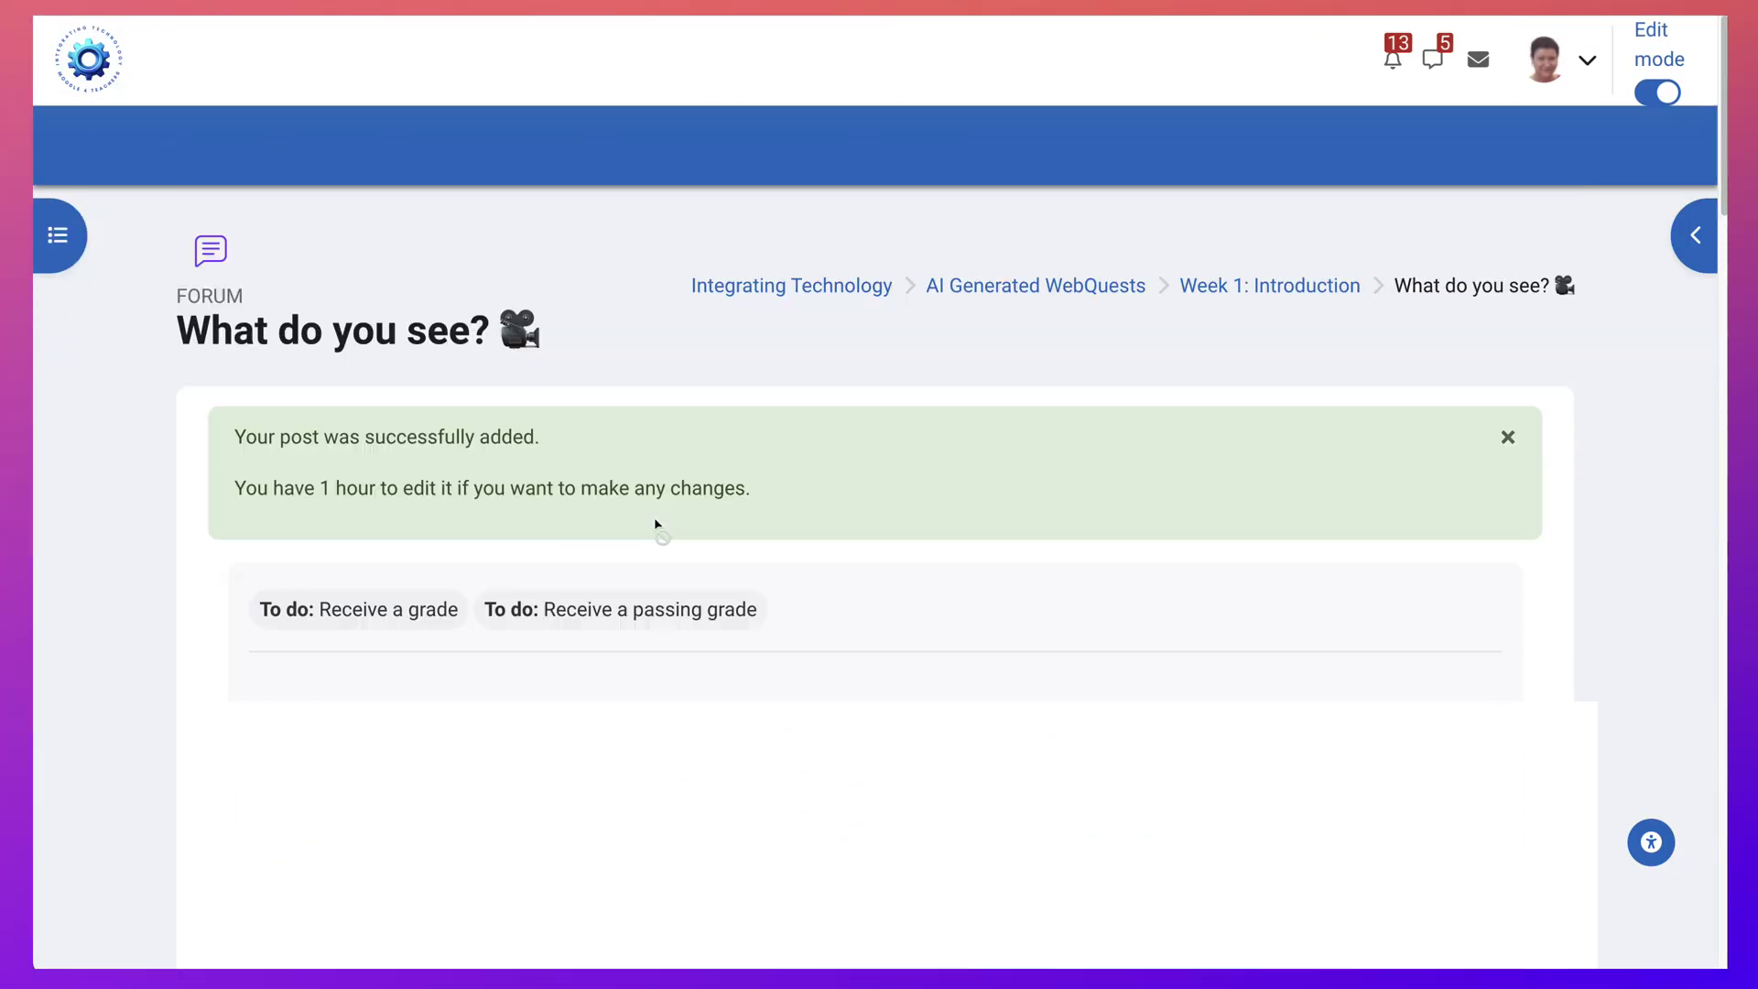
pyautogui.scroll(-10, 657, 522)
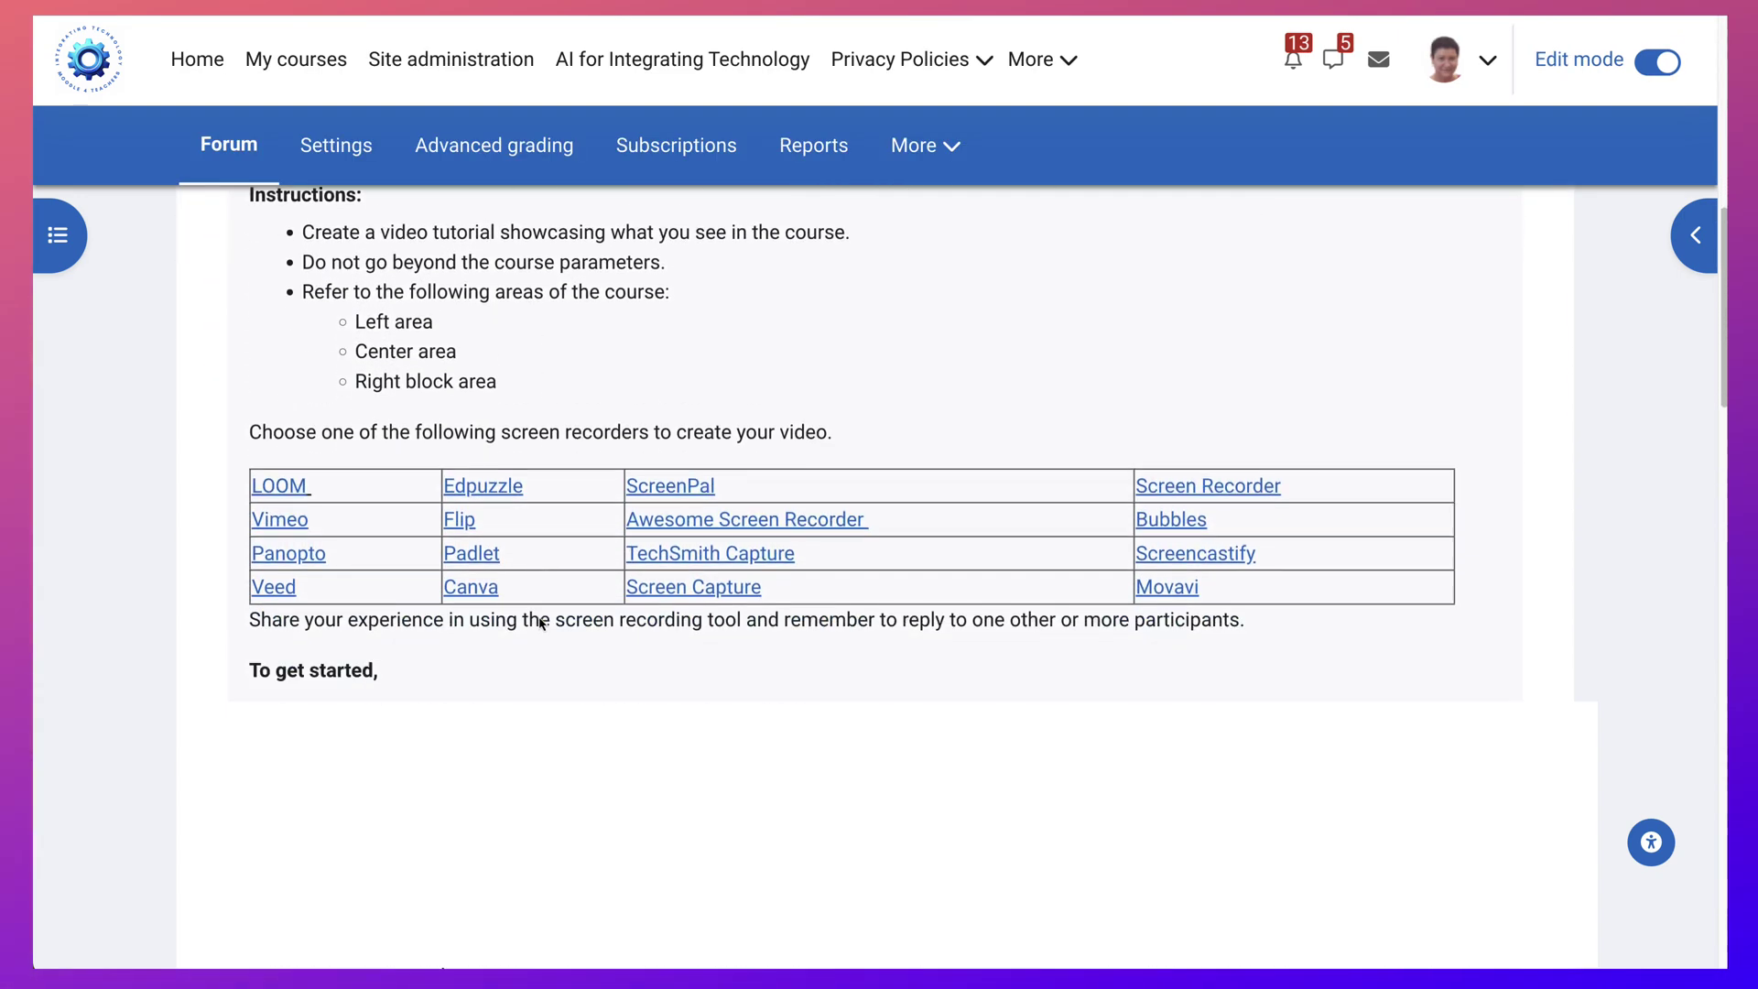
pyautogui.scroll(-7, 541, 623)
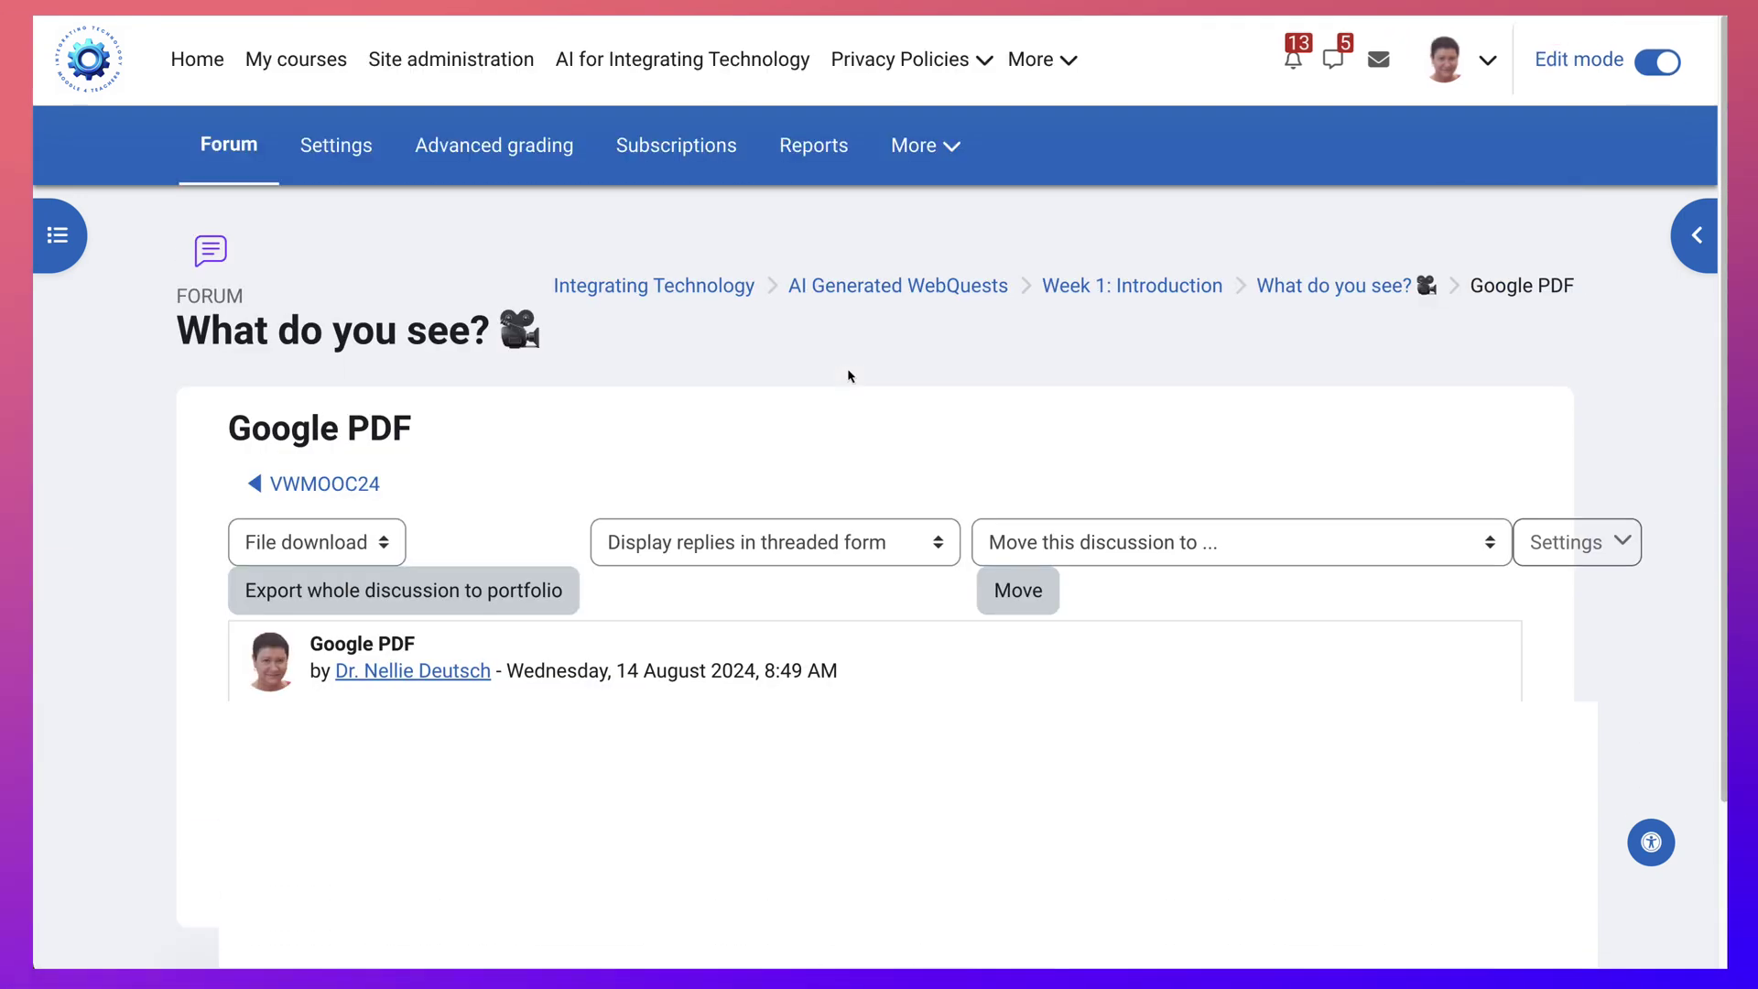
pyautogui.scroll(-2, 847, 366)
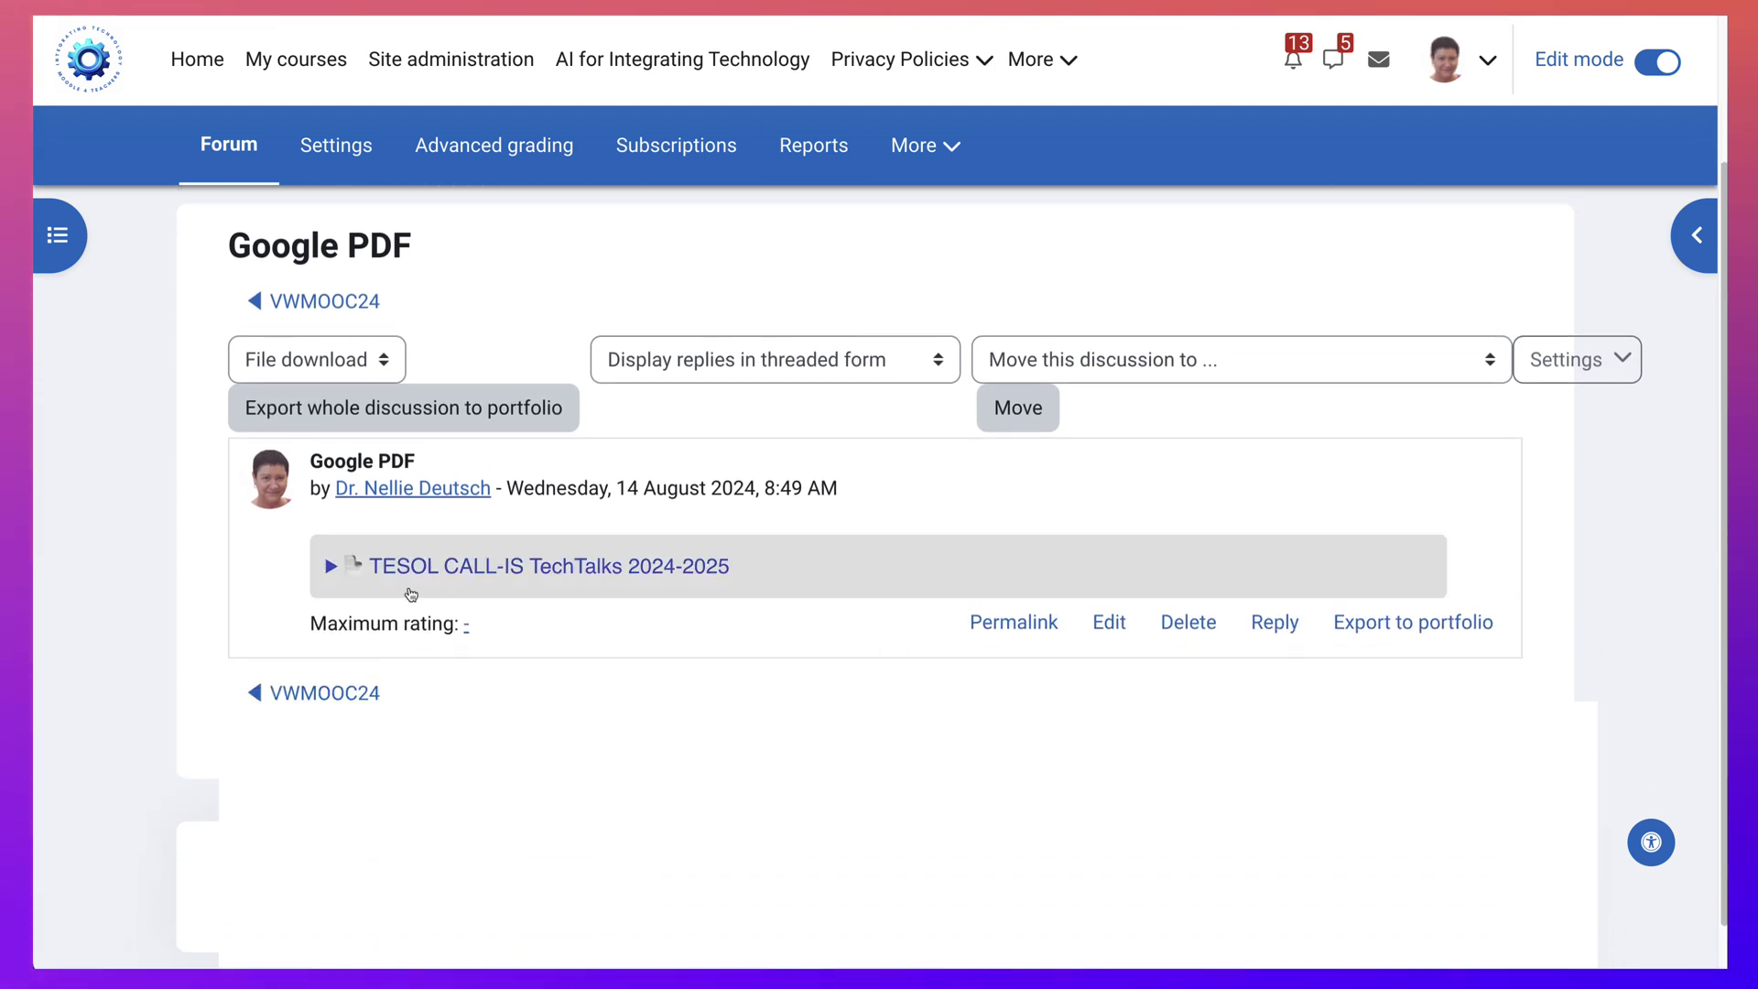
# Expand the embedded TechTalks PDF in the post and scroll through its pages.
pyautogui.click(365, 574)
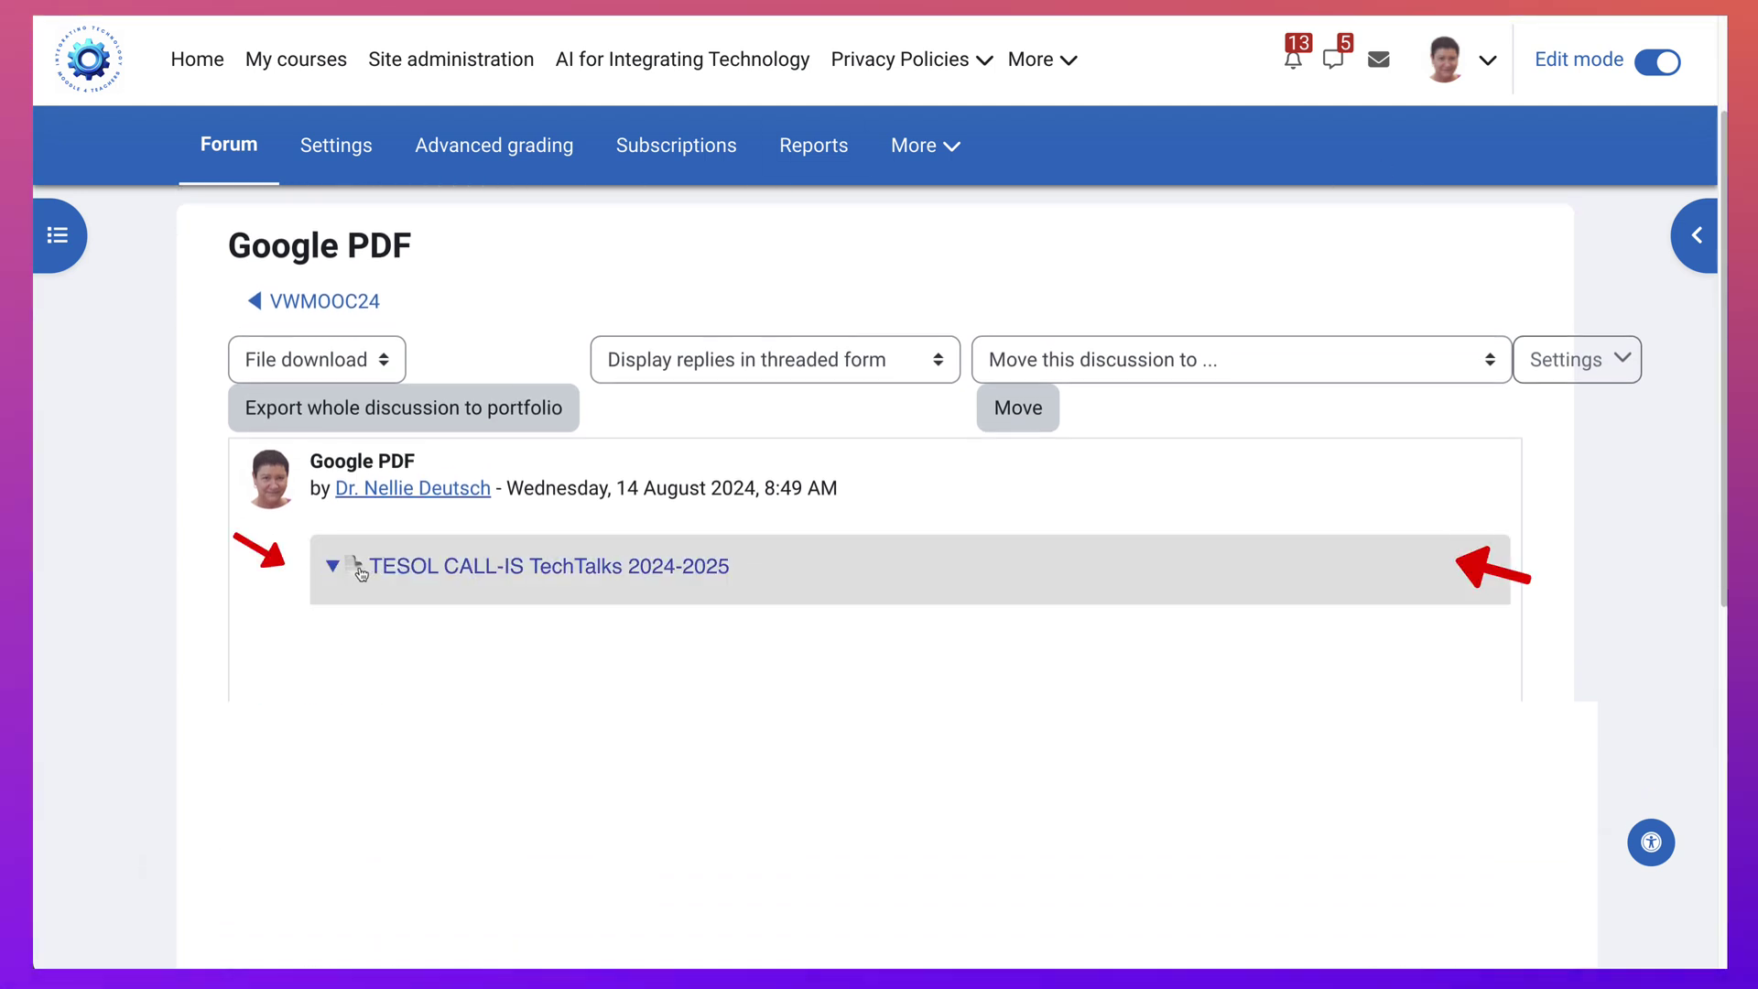
pyautogui.scroll(-1, 471, 581)
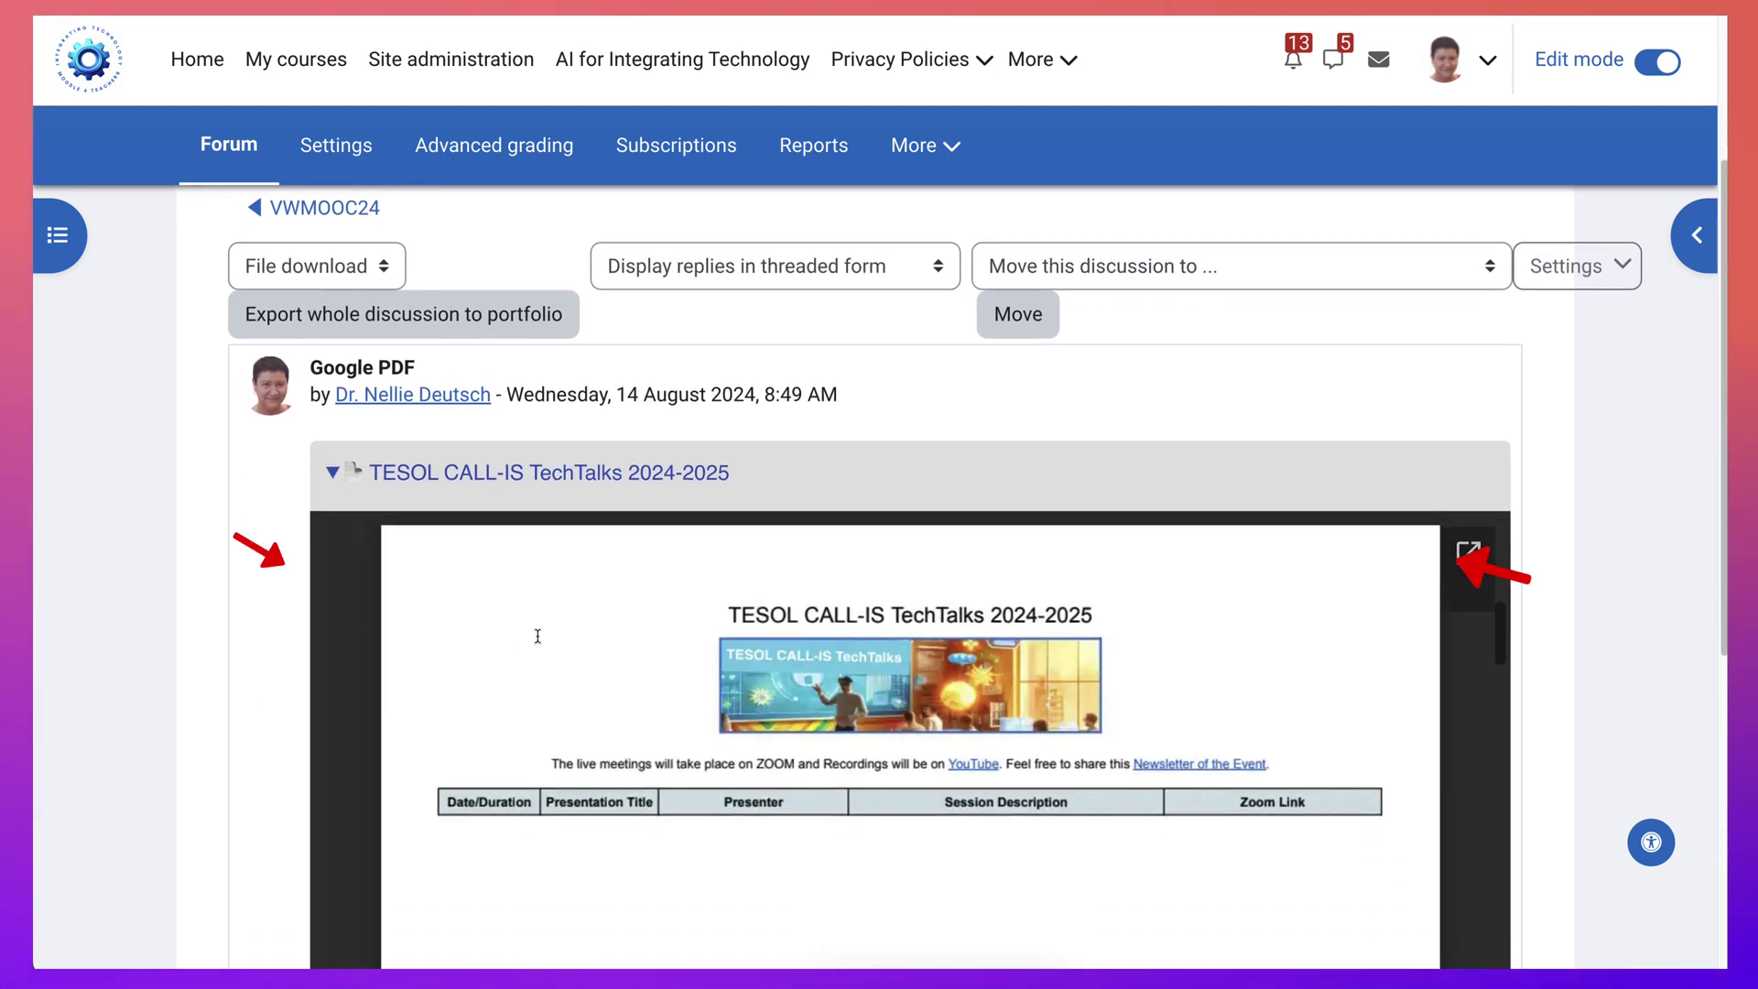
pyautogui.scroll(-7, 274, 686)
pyautogui.scroll(-1, 1428, 458)
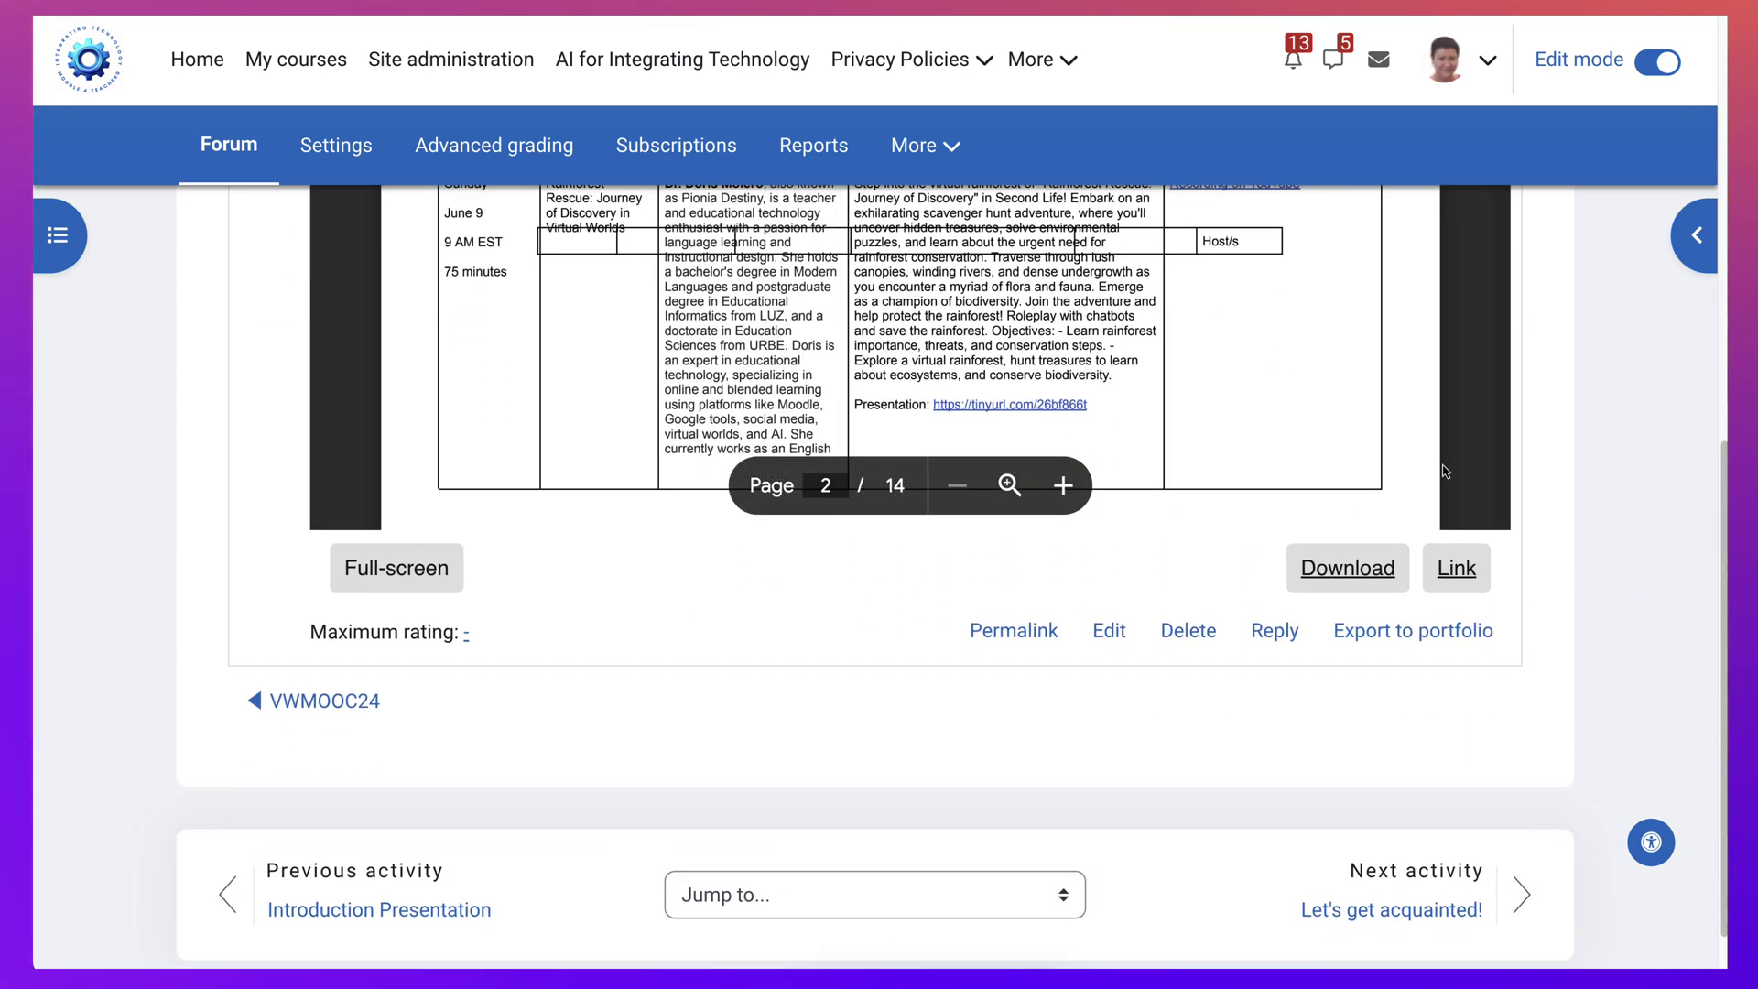
pyautogui.scroll(-5, 1255, 399)
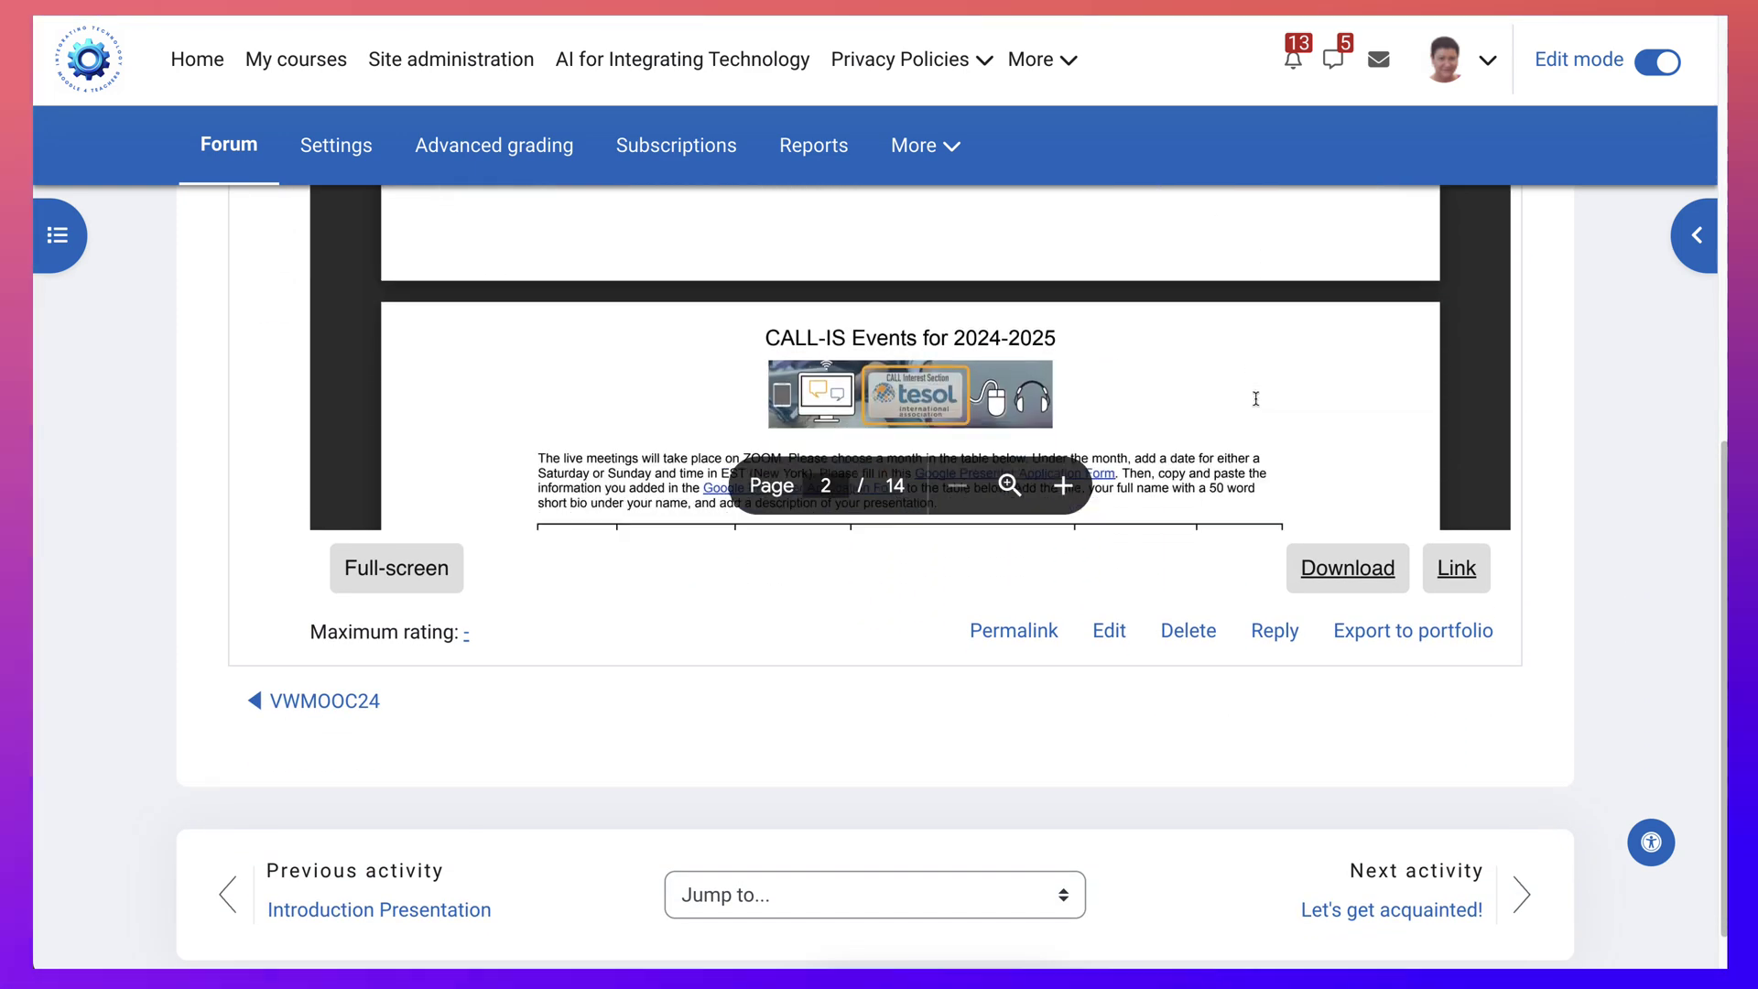
pyautogui.scroll(-2, 1255, 398)
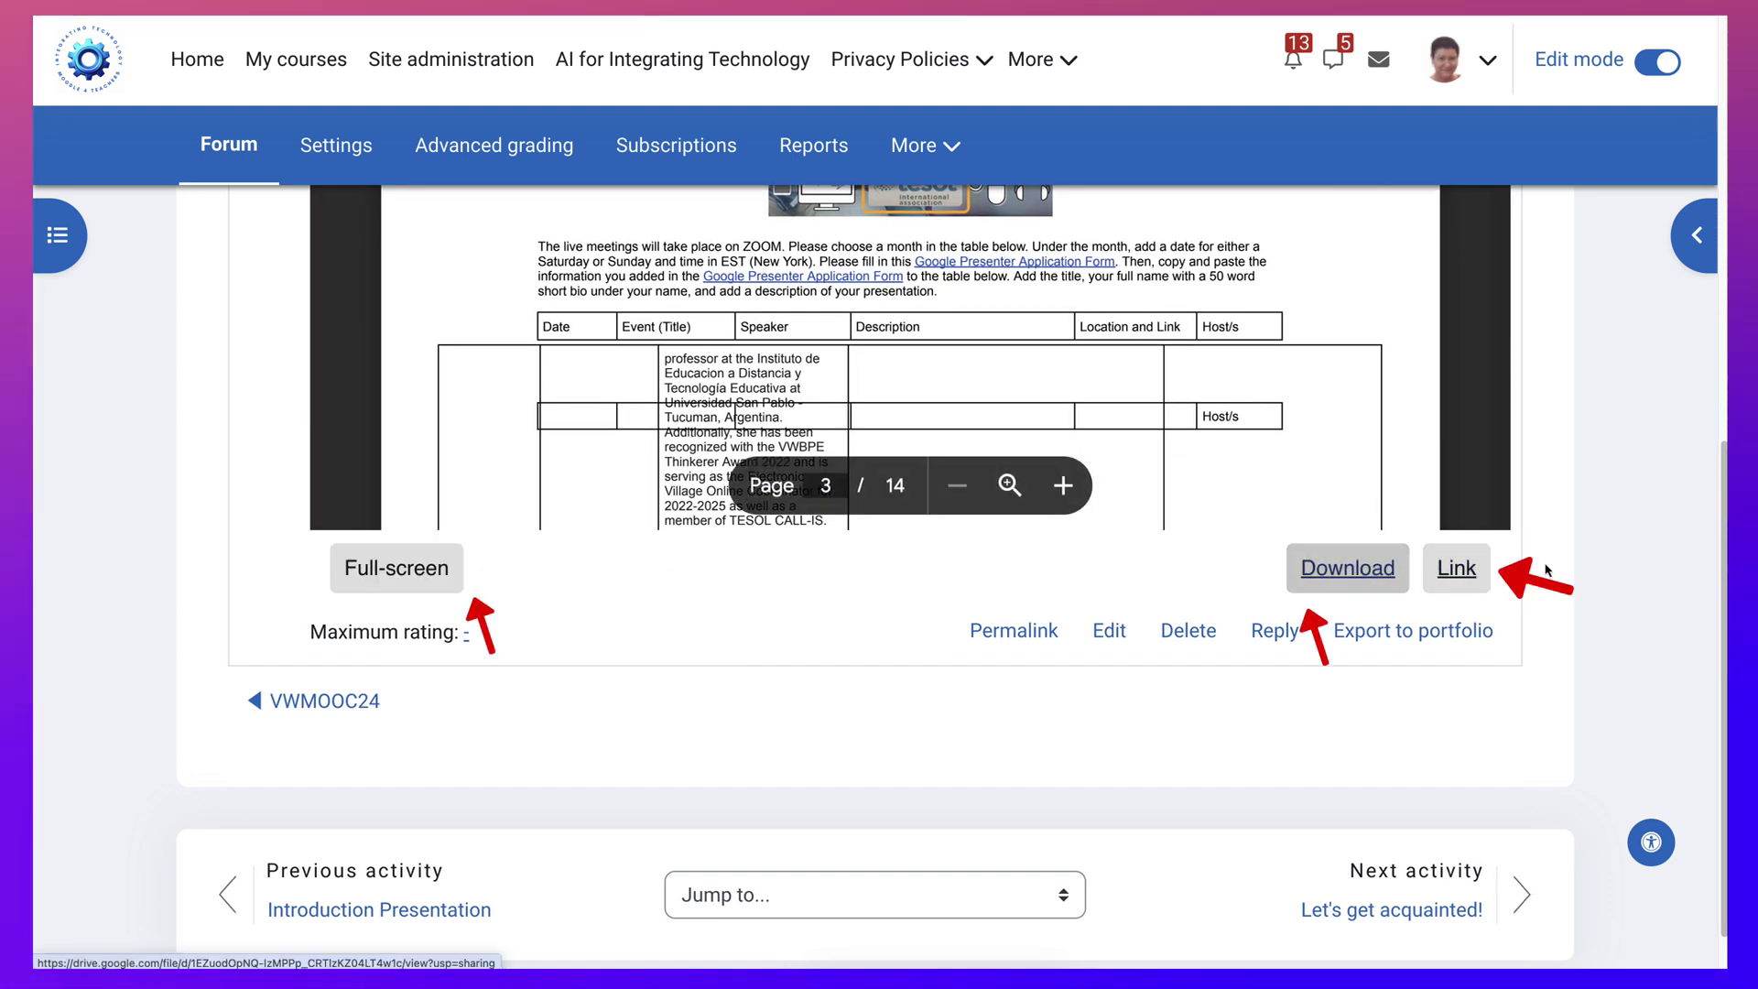
# Start a new URL resource in the AI Generated WebQuests course.
pyautogui.scroll(5, 1456, 574)
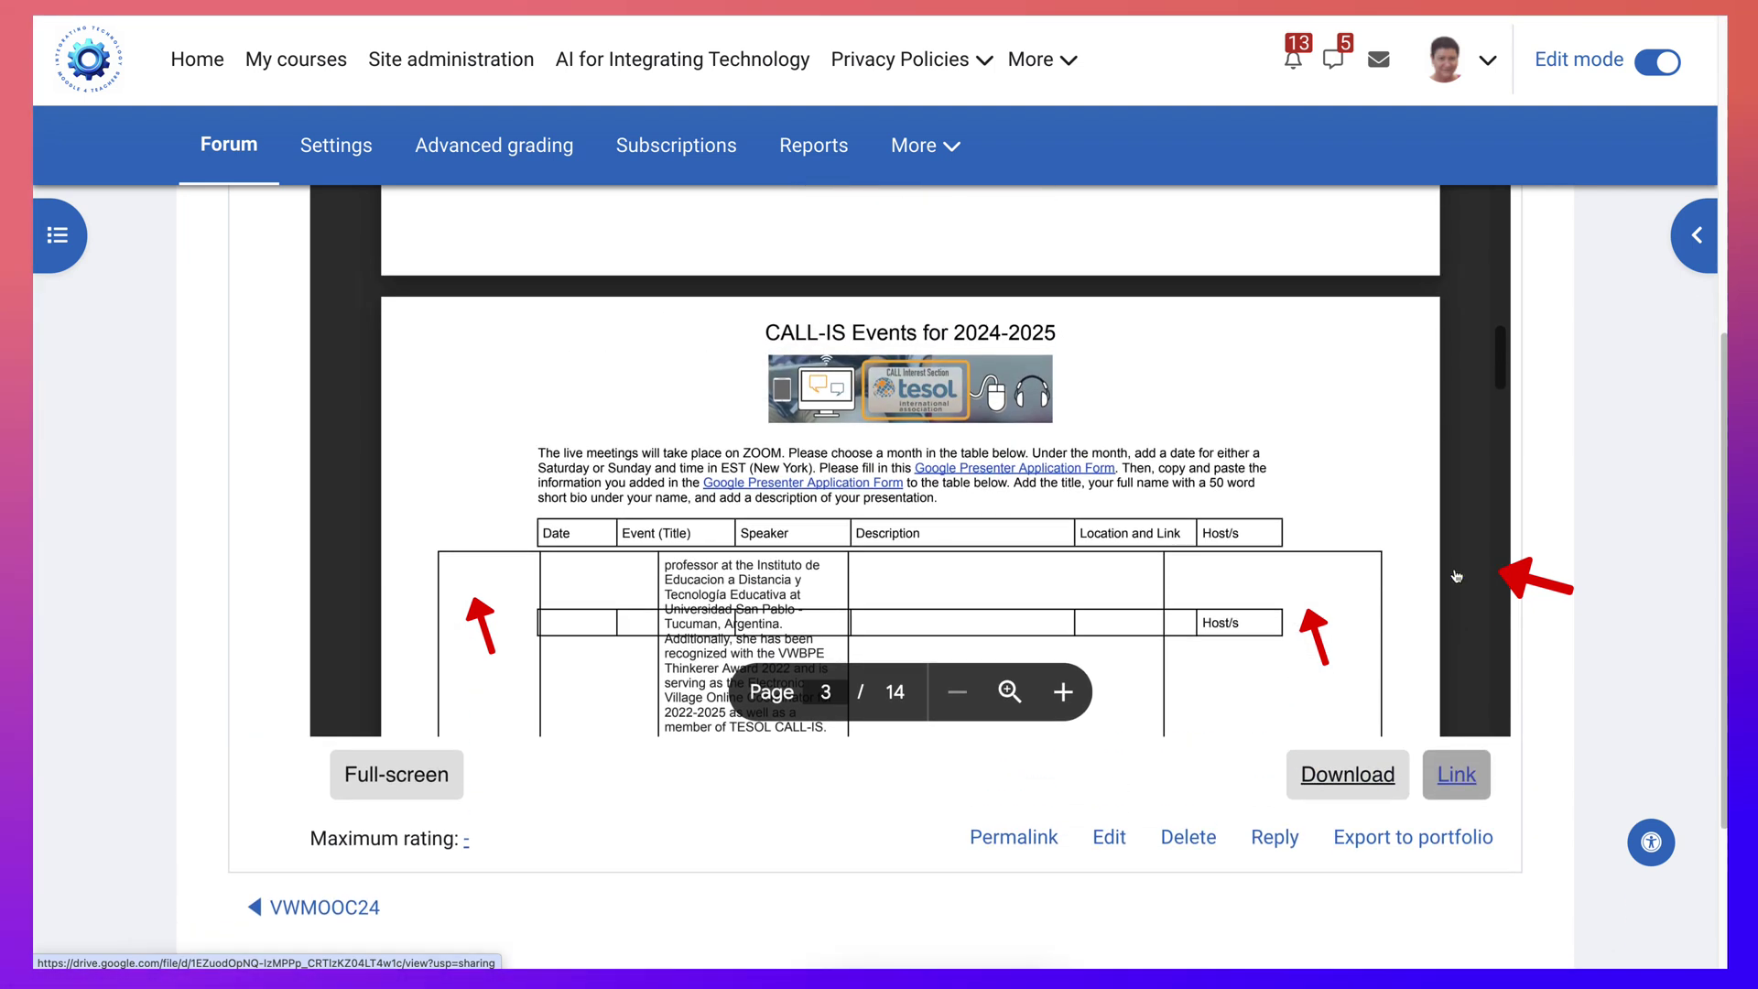
pyautogui.scroll(-1, 1222, 579)
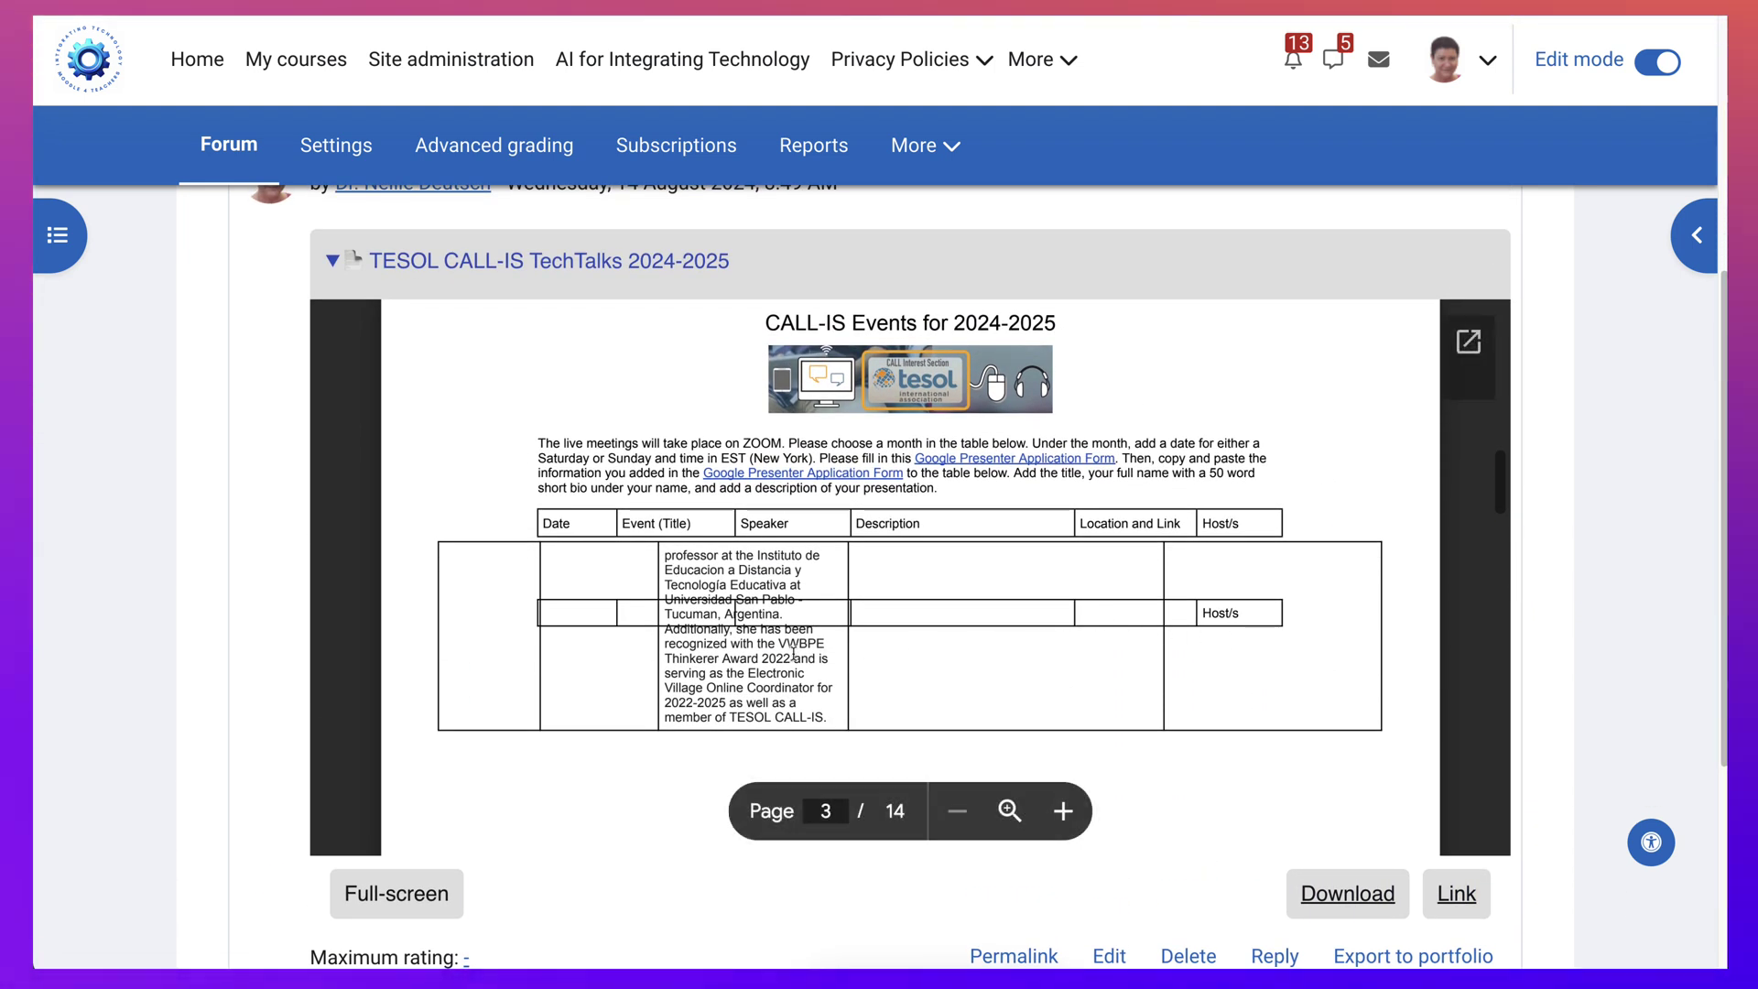
pyautogui.scroll(-1, 1089, 583)
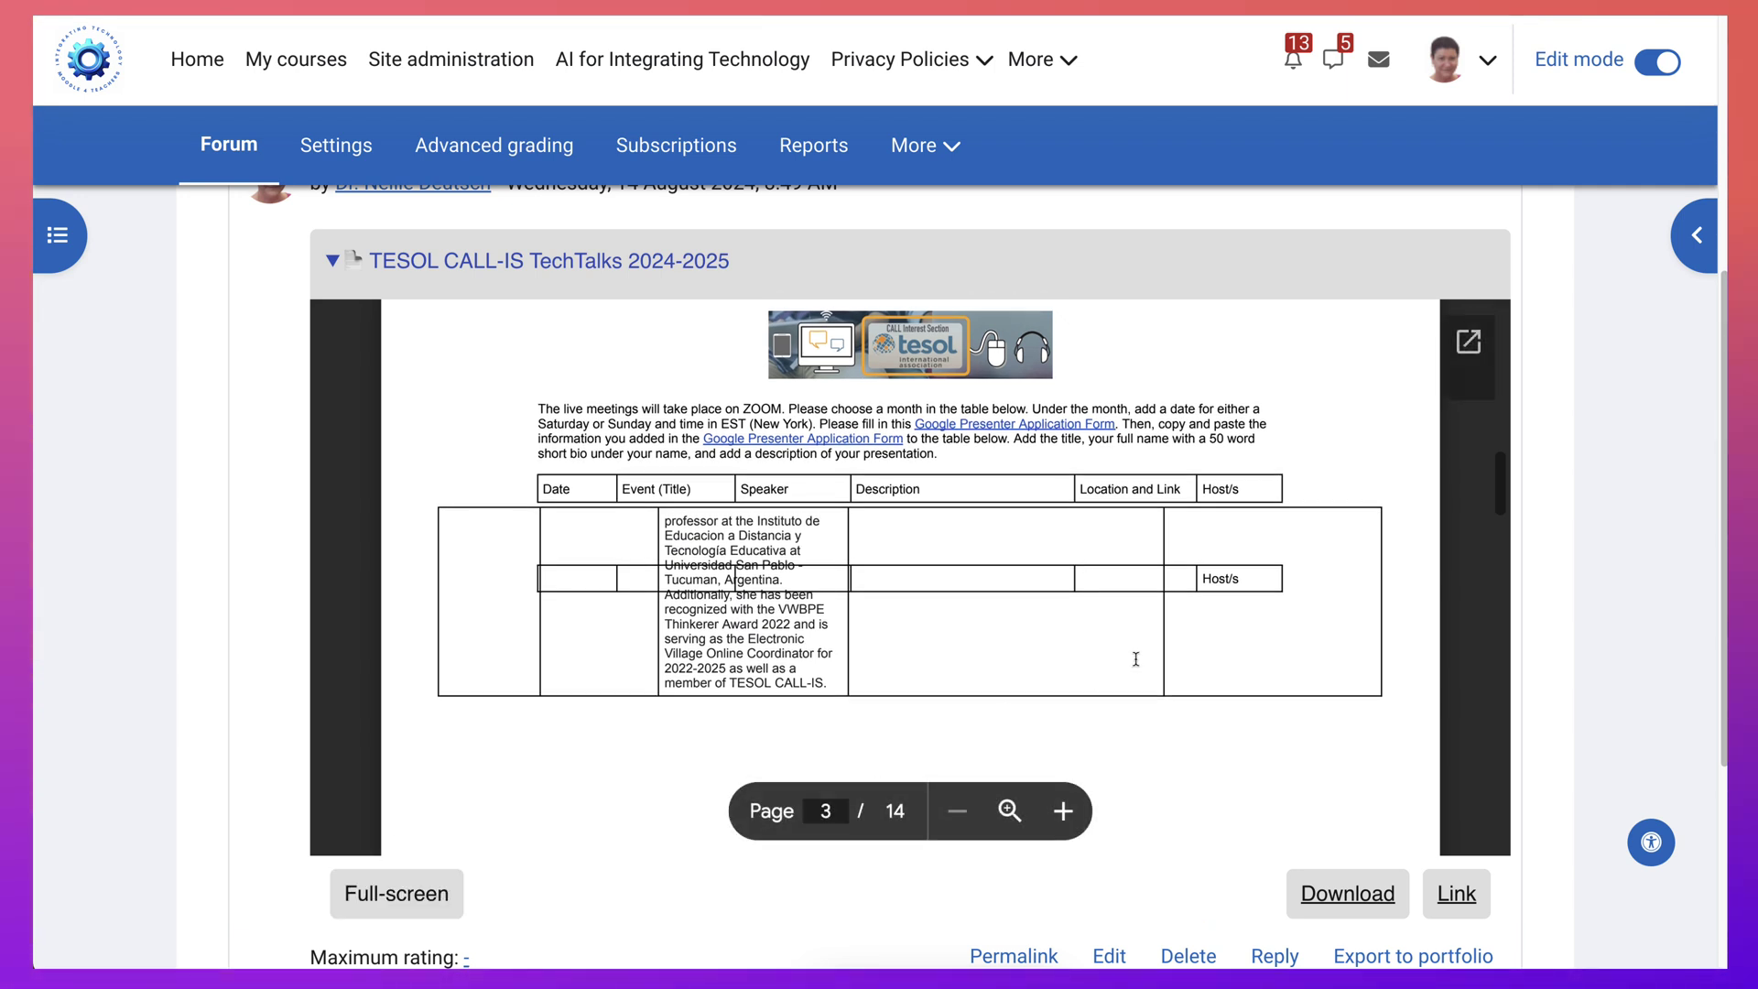
pyautogui.scroll(3, 1141, 659)
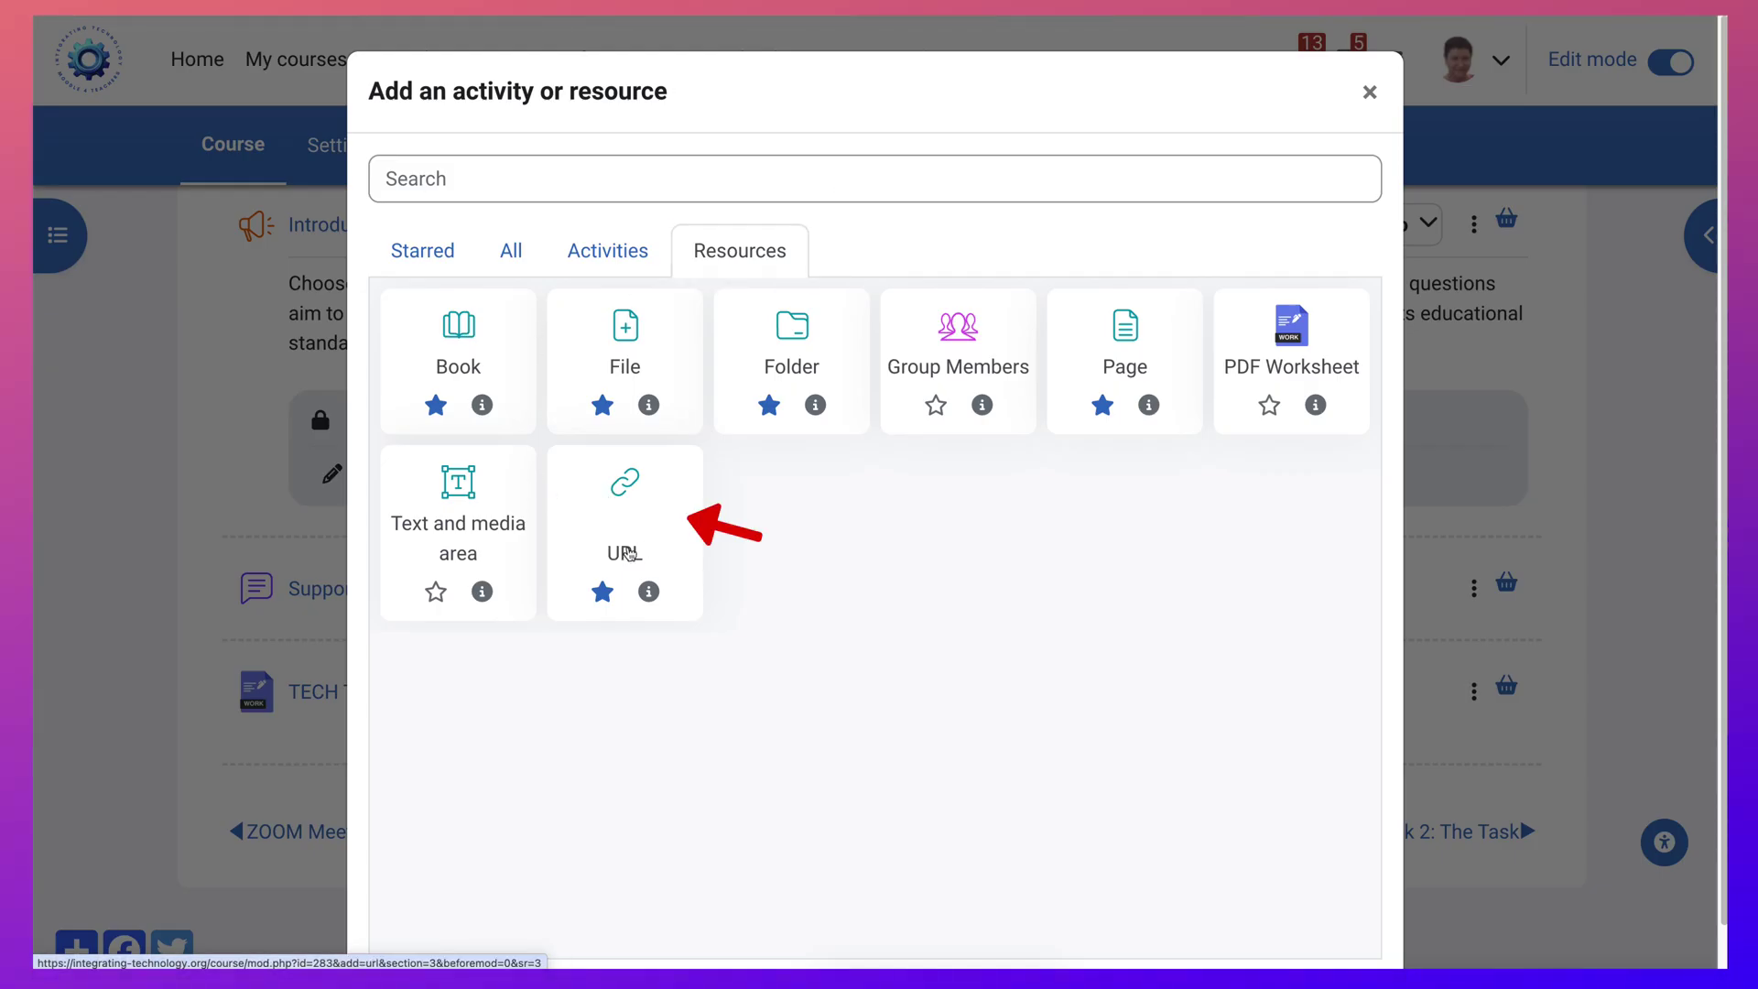
pyautogui.click(741, 539)
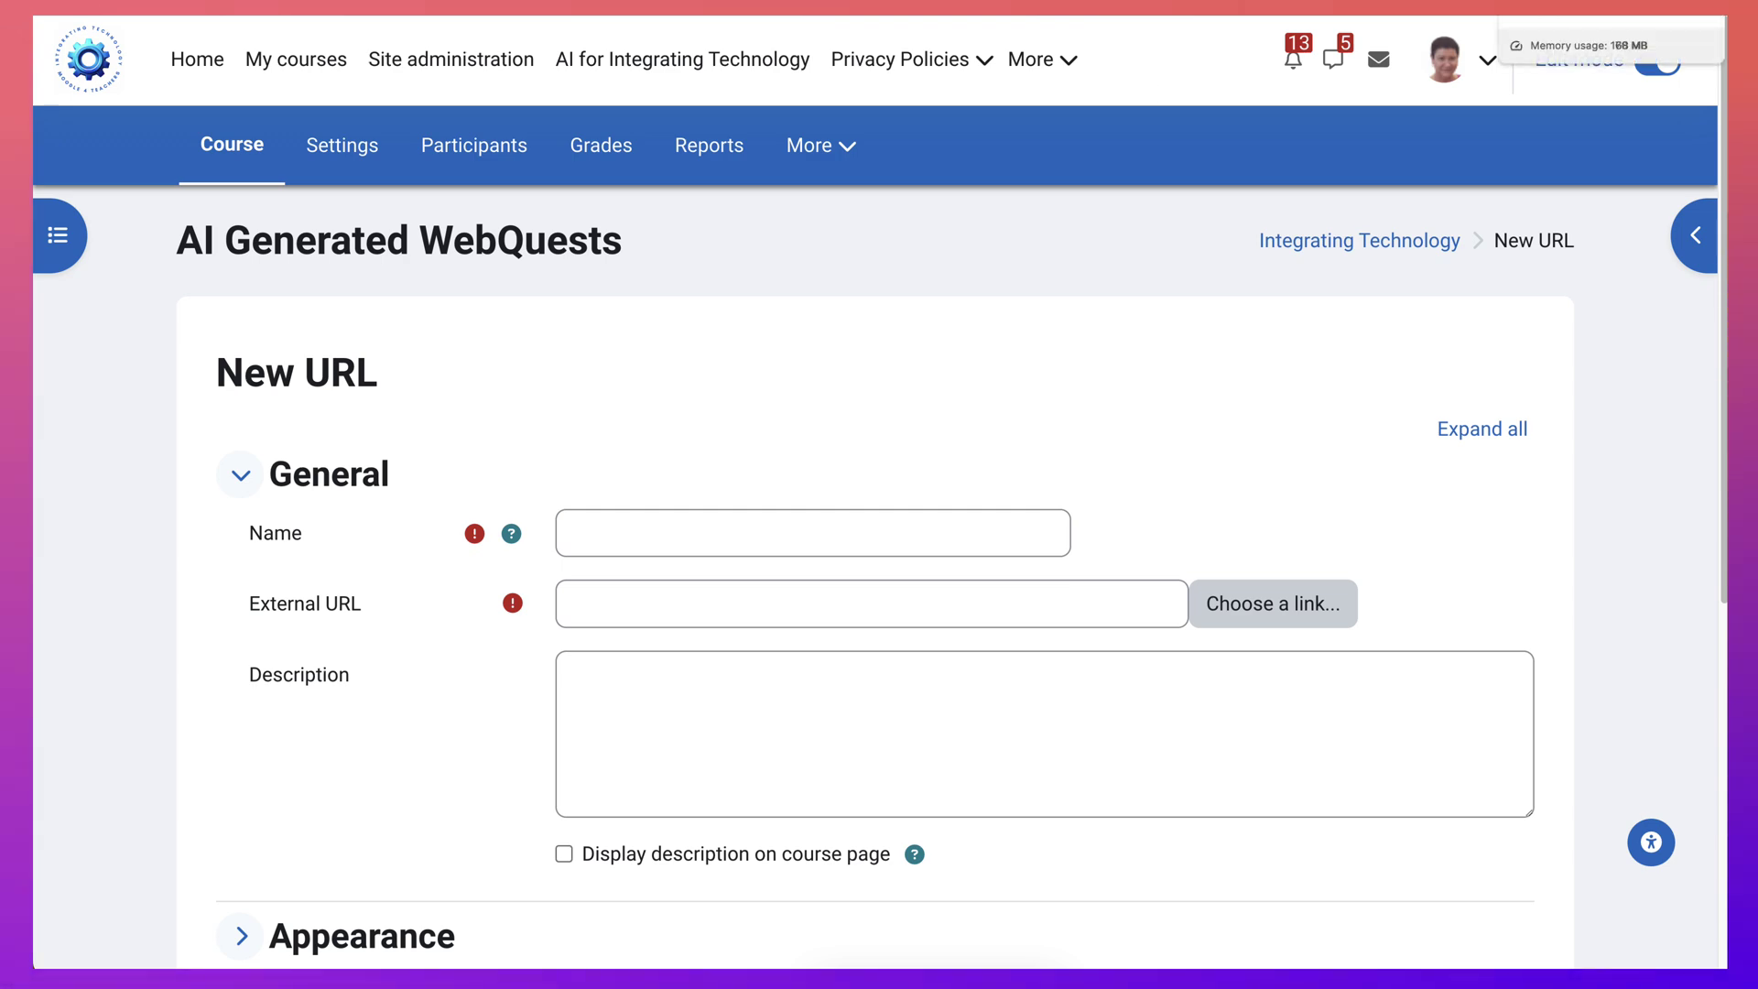
# Open URL2023.txt from the Bundles folder of the Generico-Filter-Templates repository on GitHub.
pyautogui.click(1080, 14)
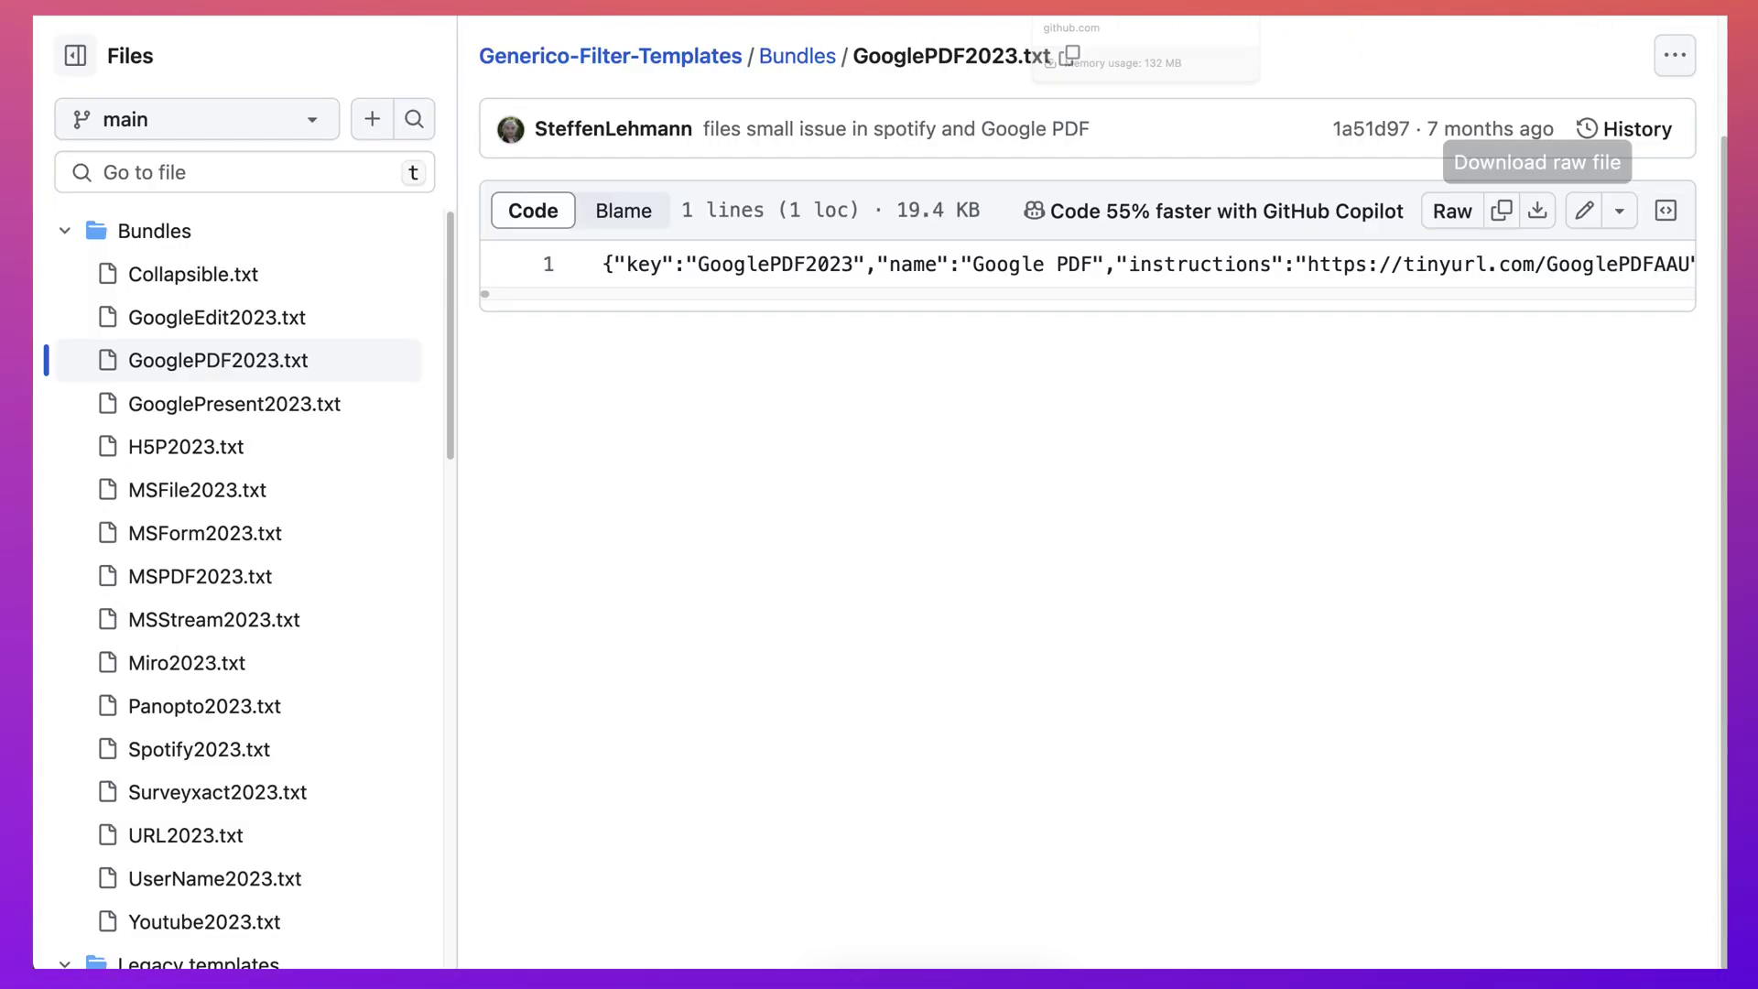
pyautogui.scroll(3, 187, 426)
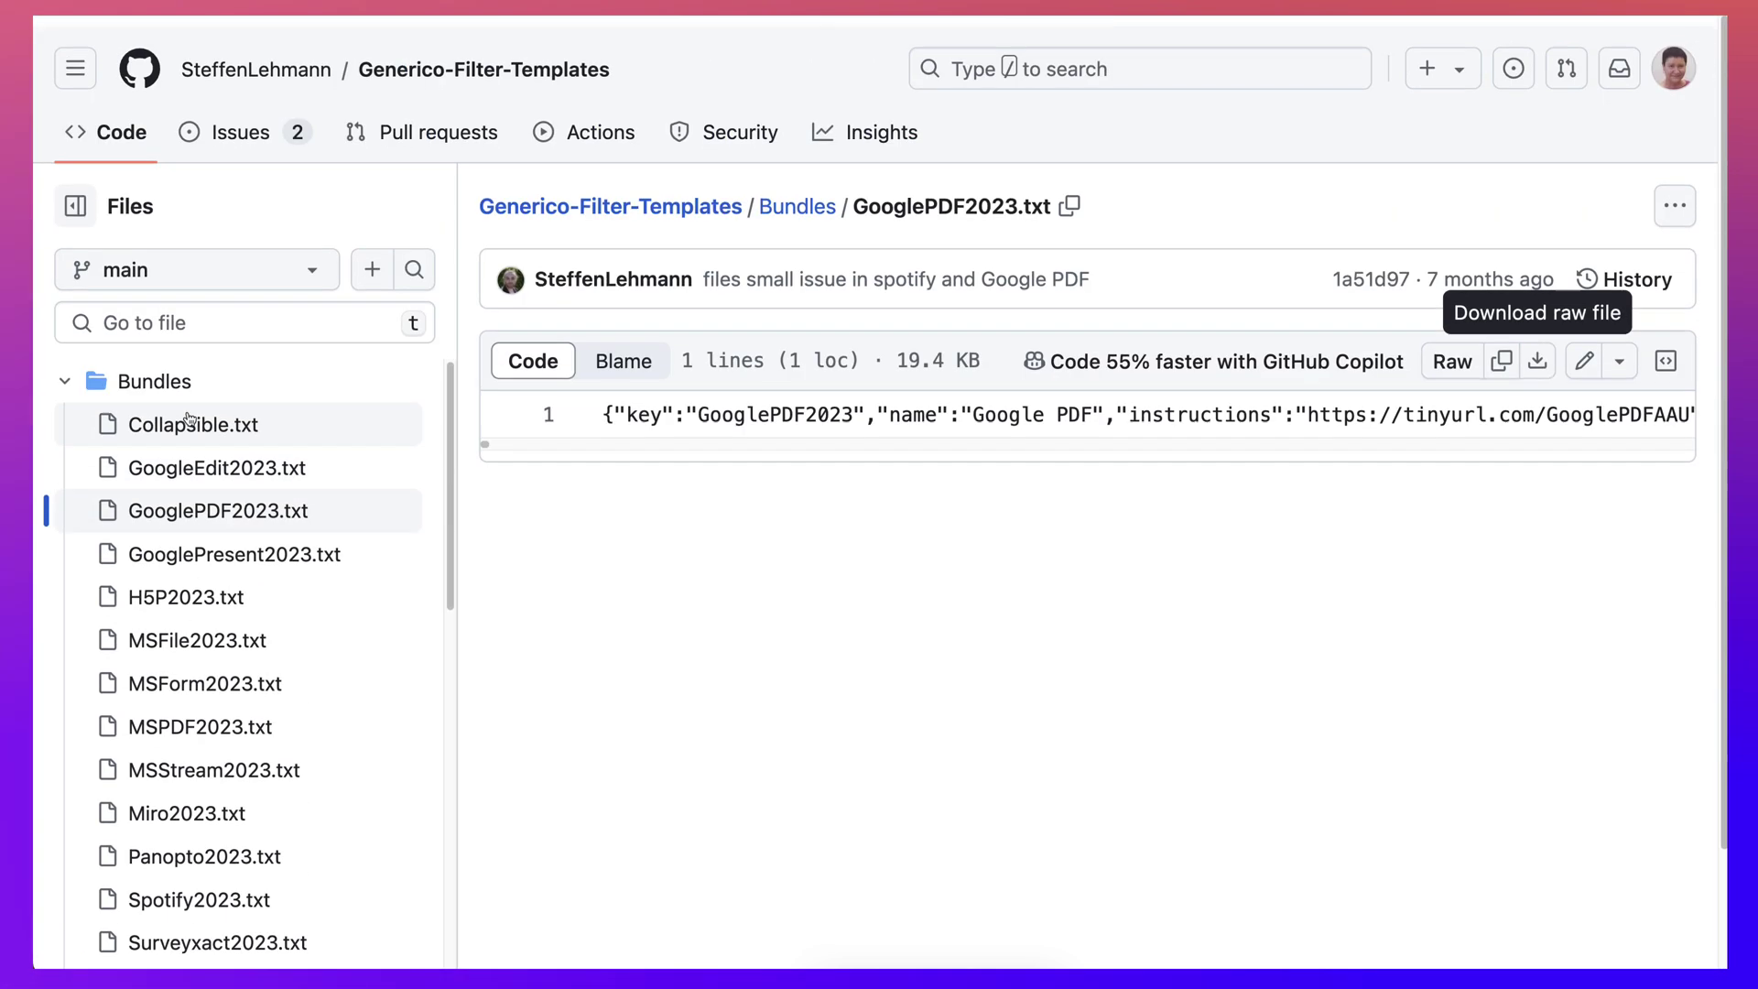
pyautogui.scroll(-2, 183, 540)
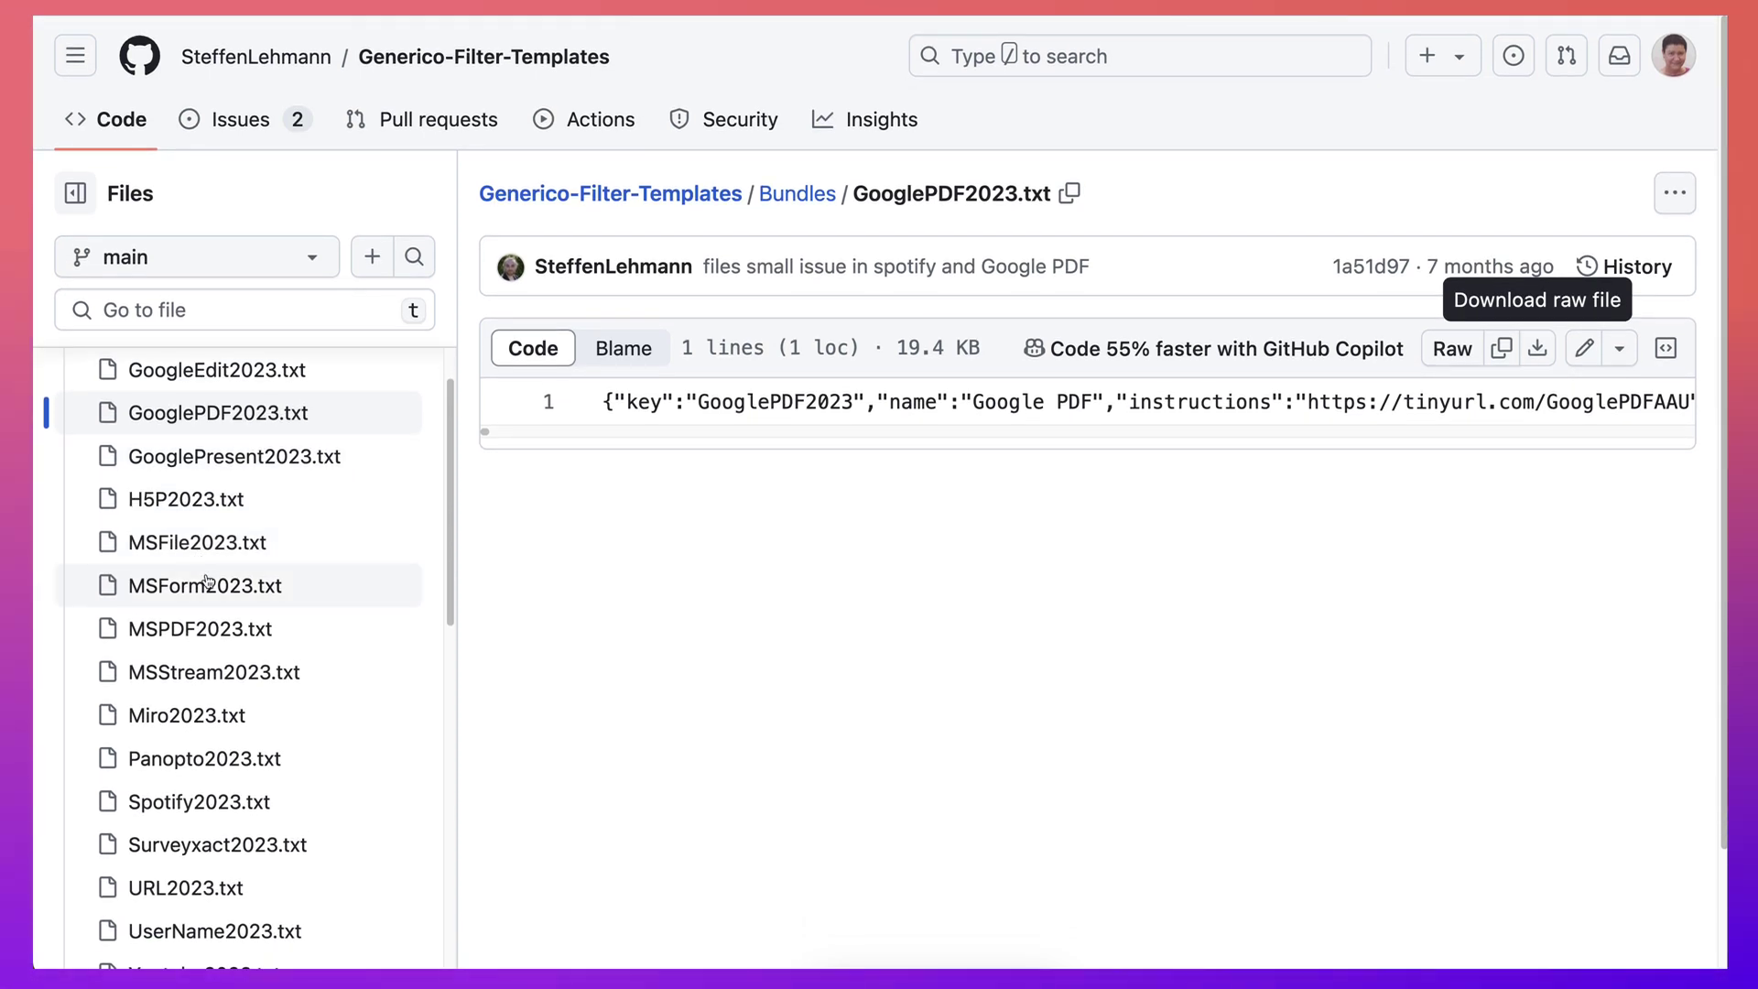
pyautogui.scroll(-2, 187, 591)
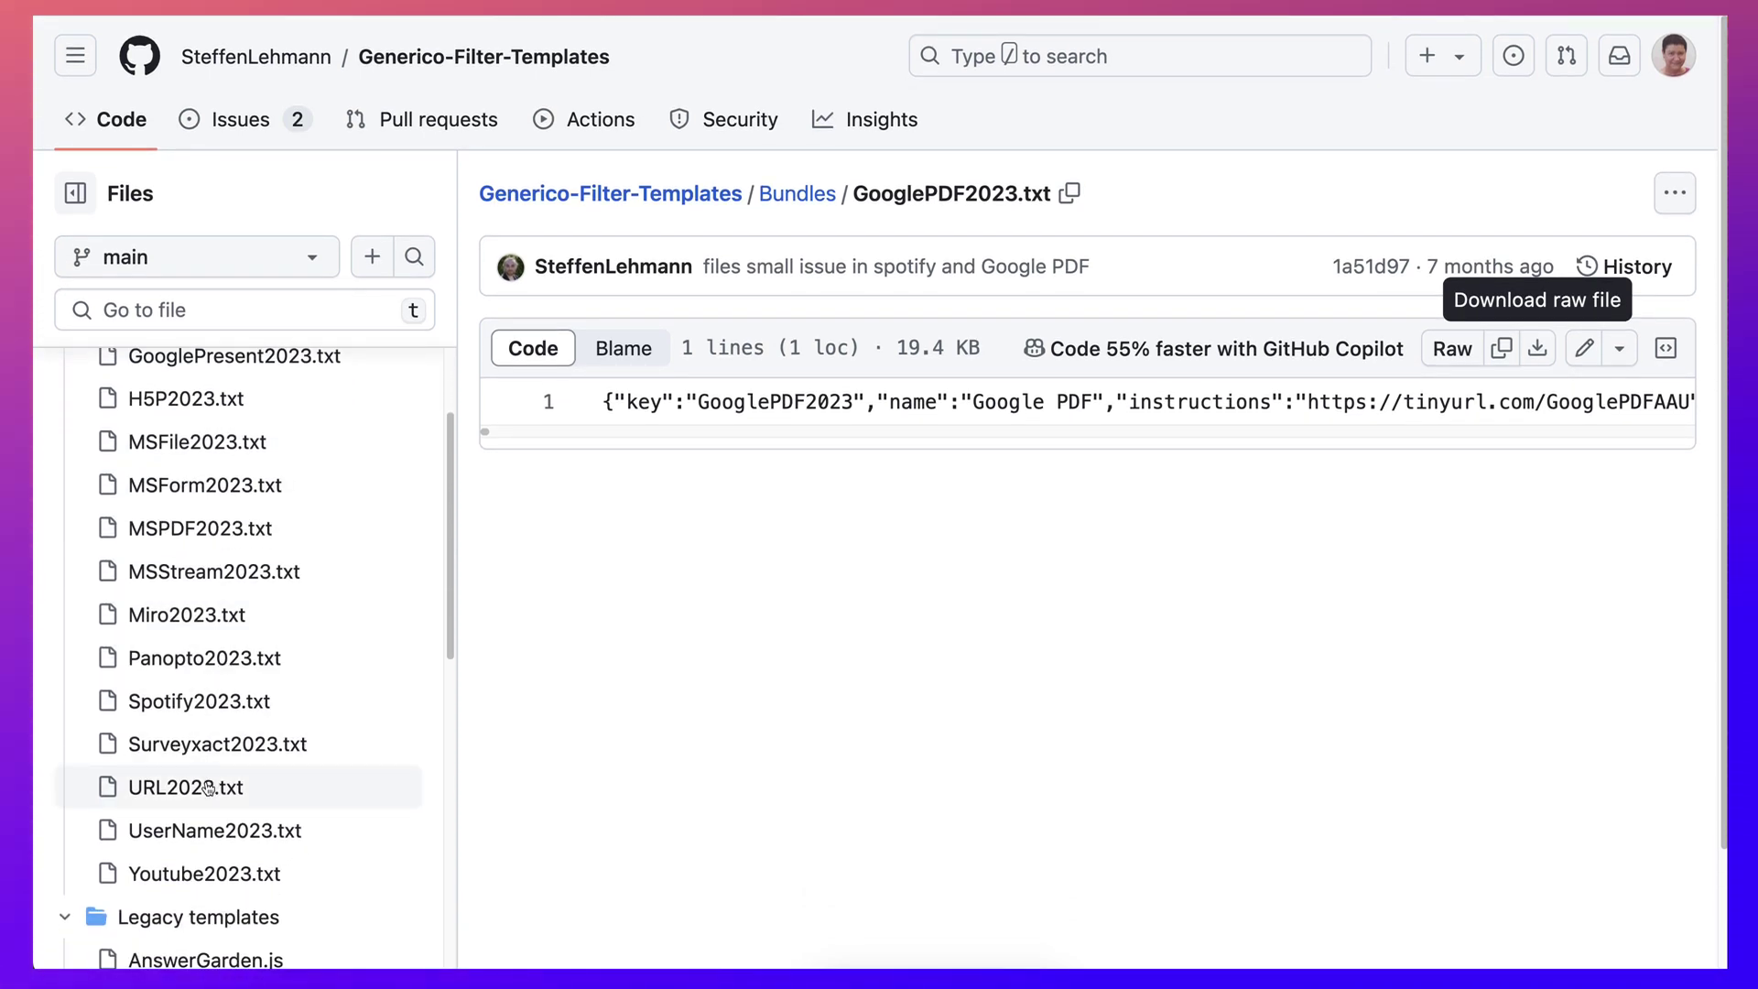
pyautogui.click(207, 787)
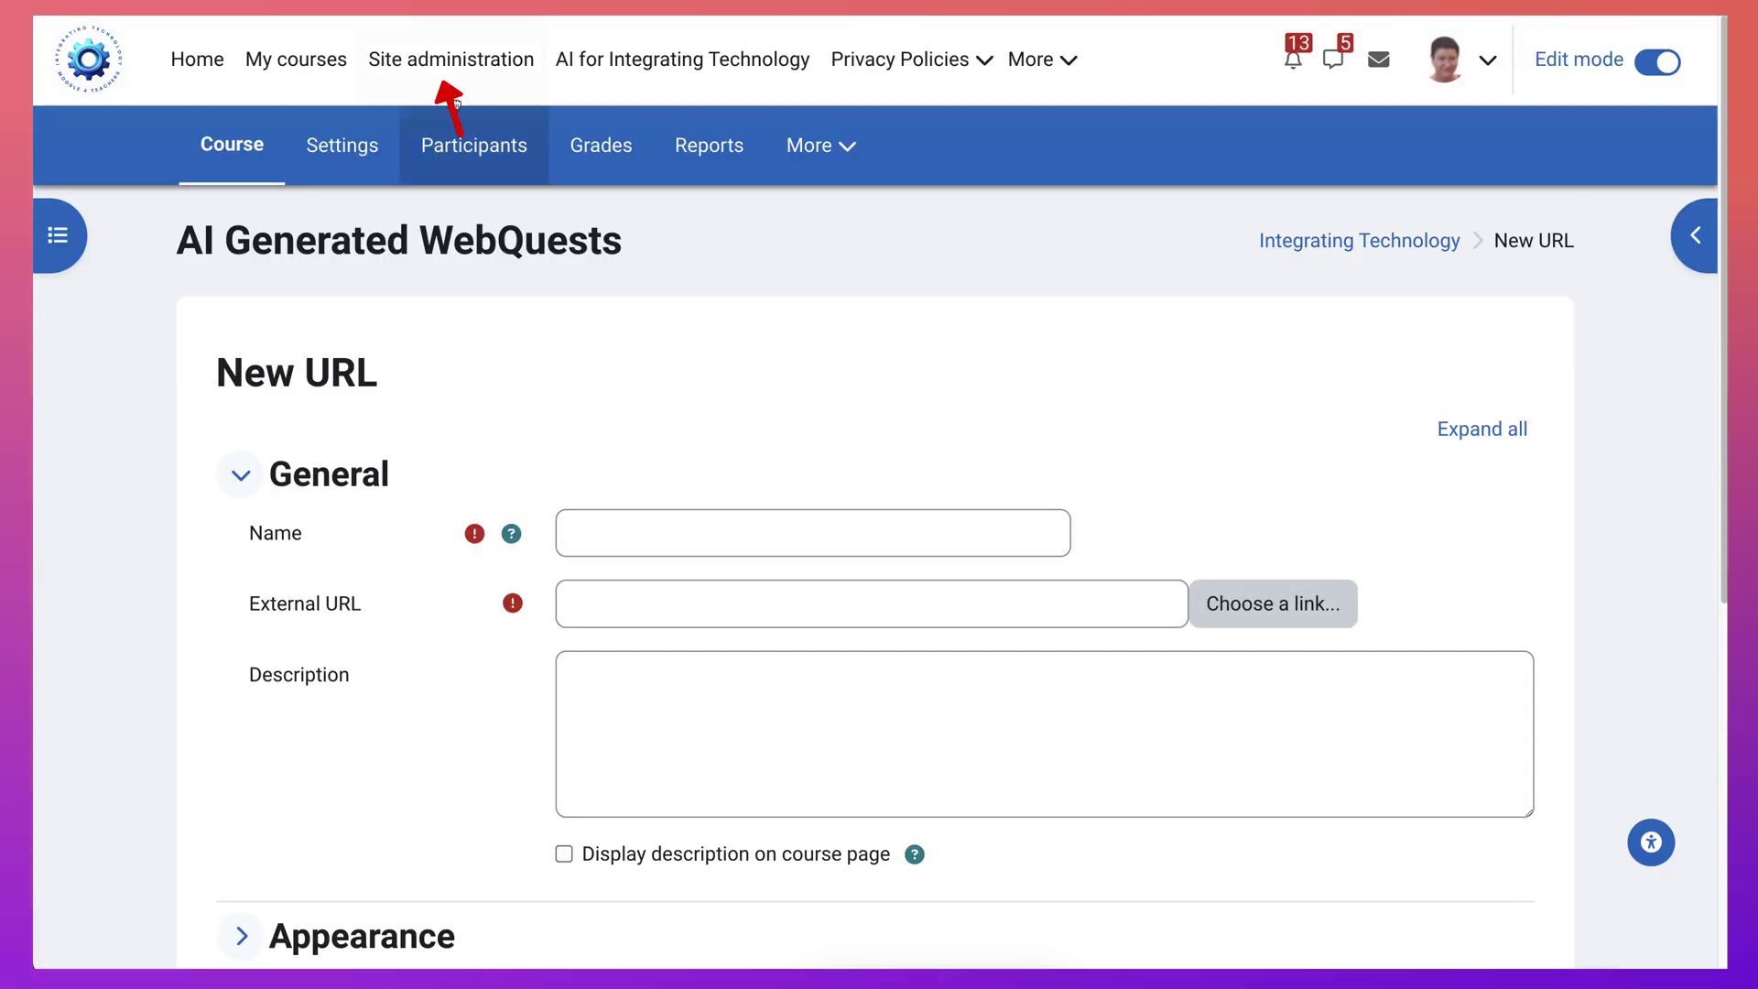
# Search Site administration for the Generico filter settings.
pyautogui.click(455, 99)
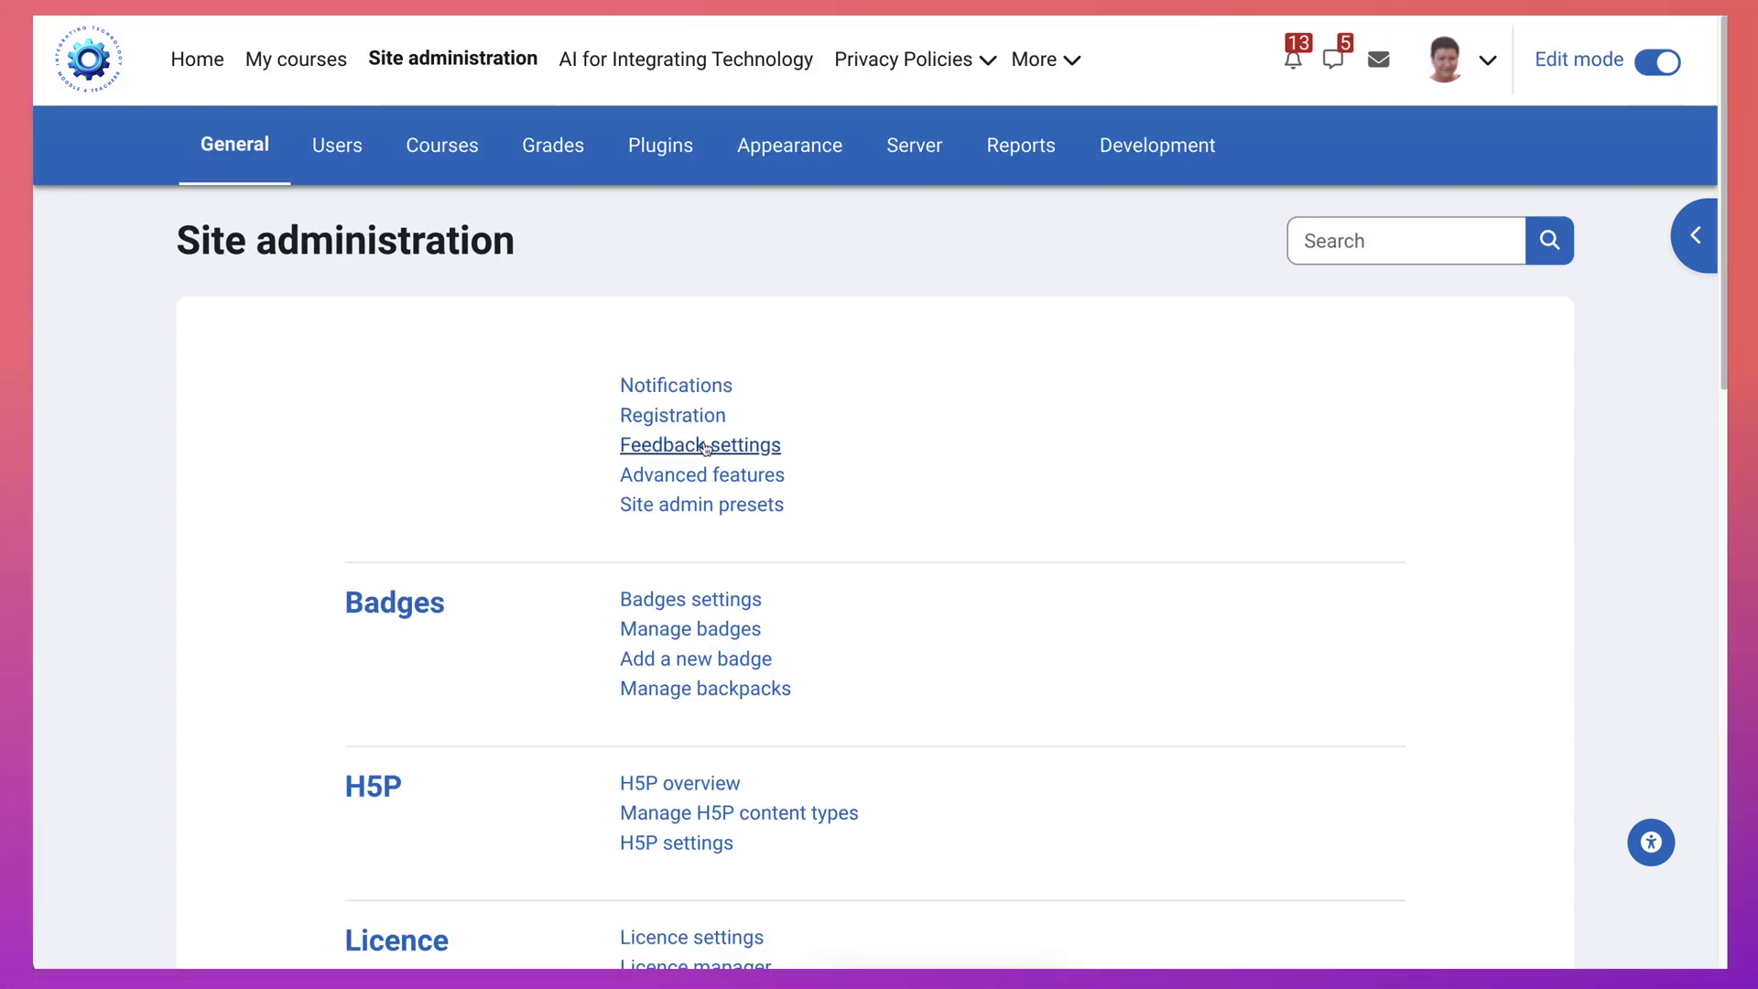
pyautogui.click(701, 450)
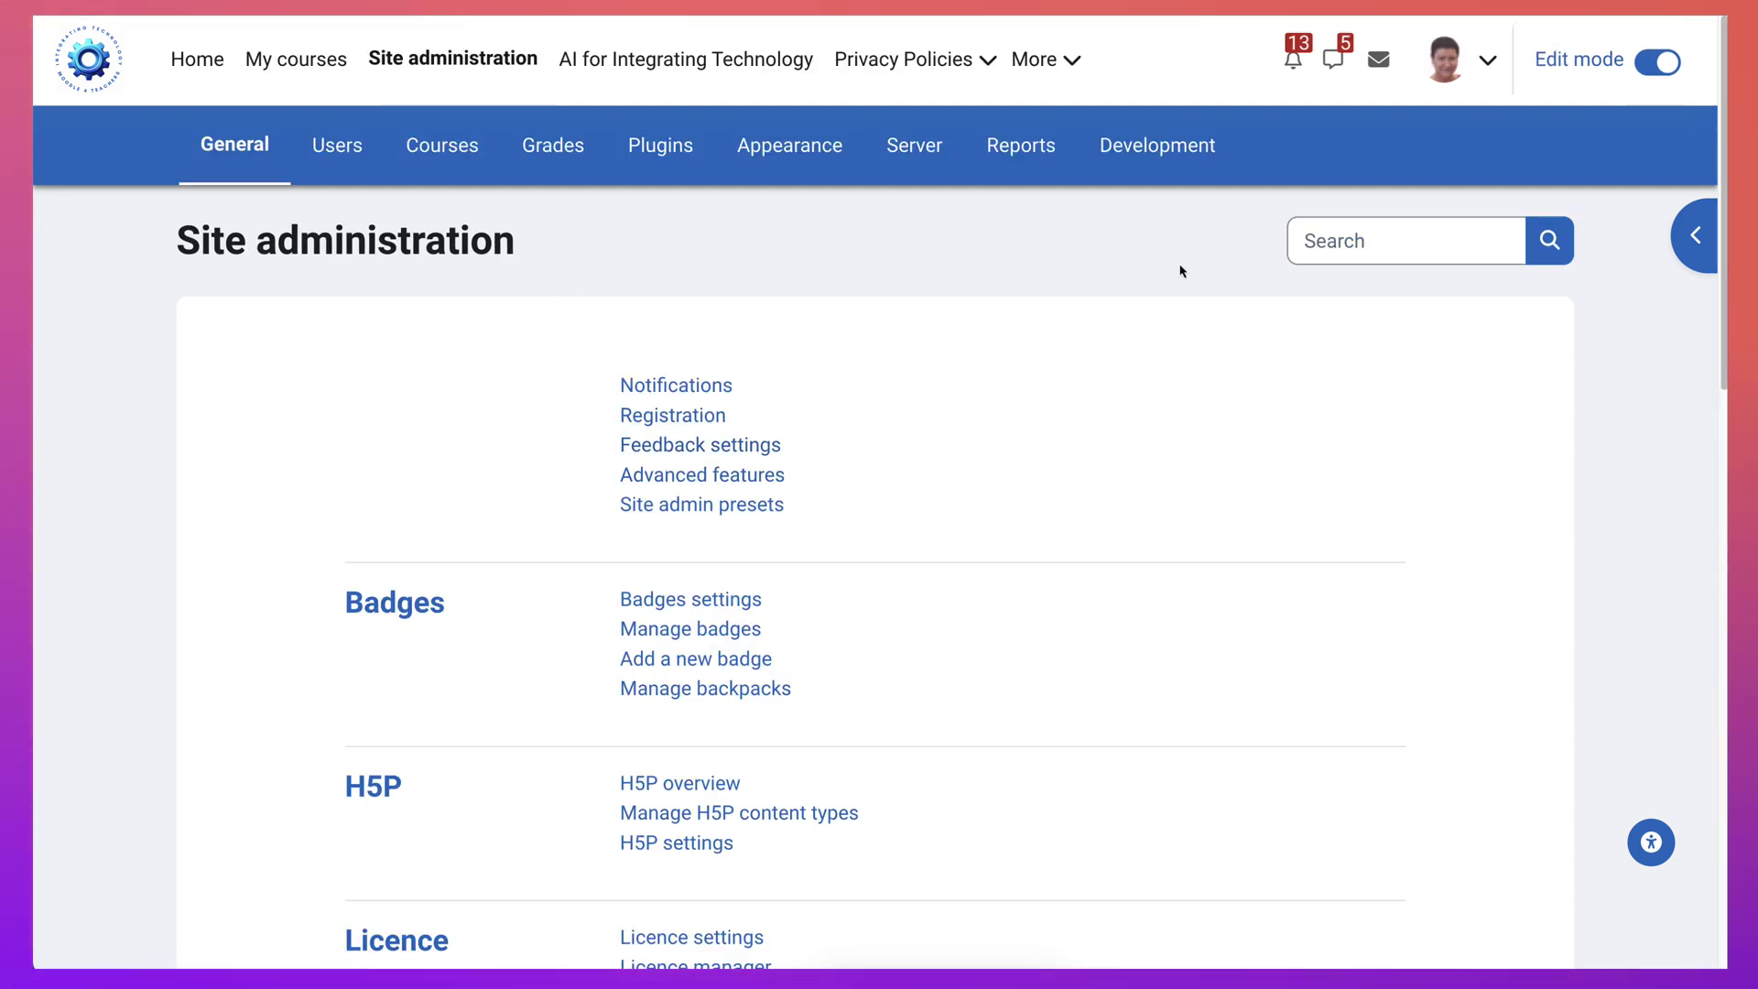
pyautogui.click(1373, 240)
pyautogui.write('G')
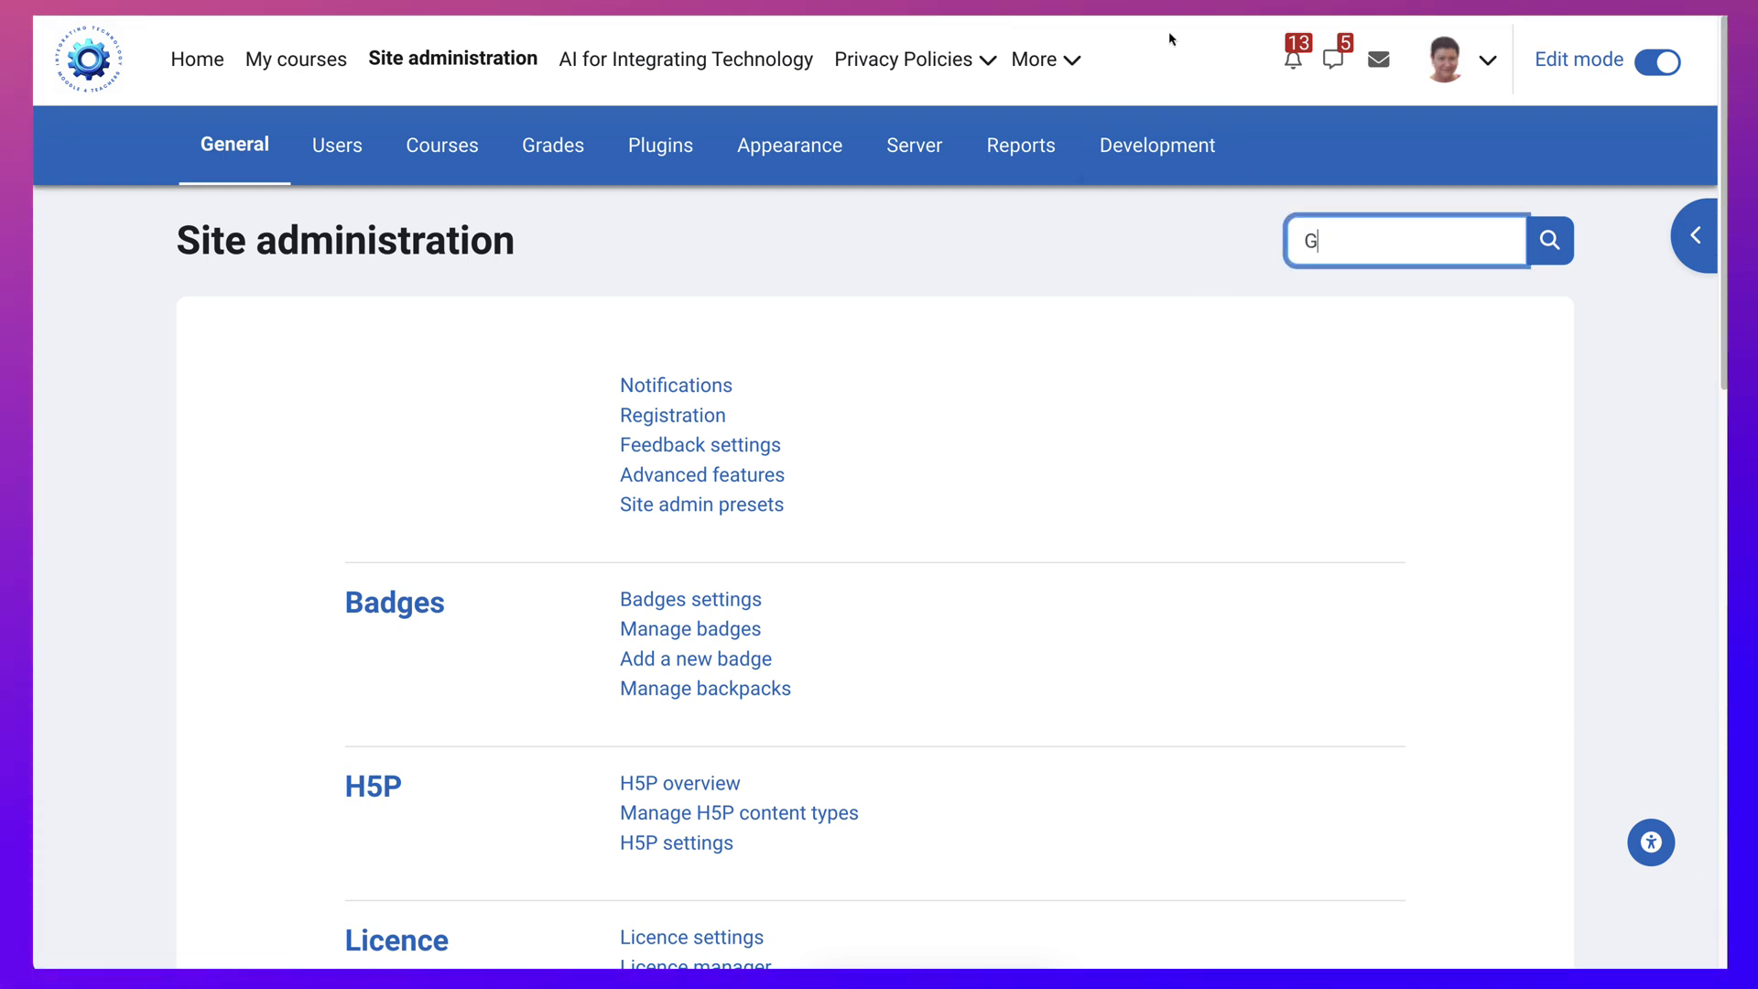
pyautogui.write('eberu')
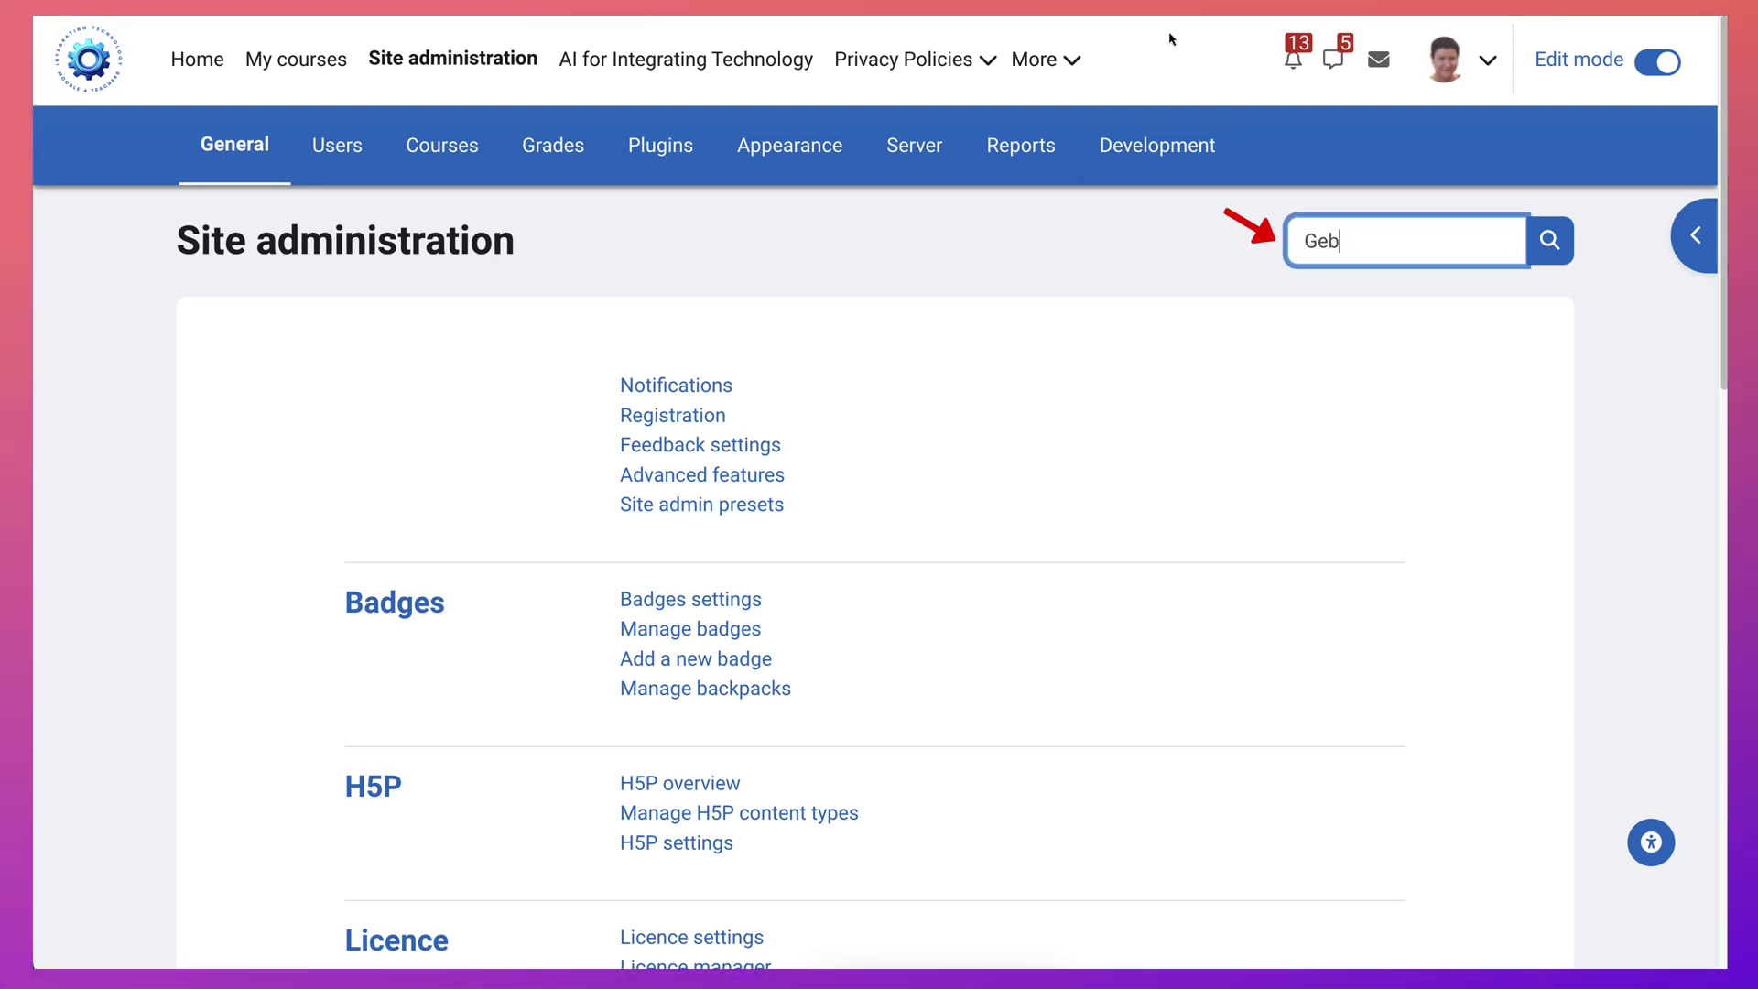
pyautogui.press('BackSpace')
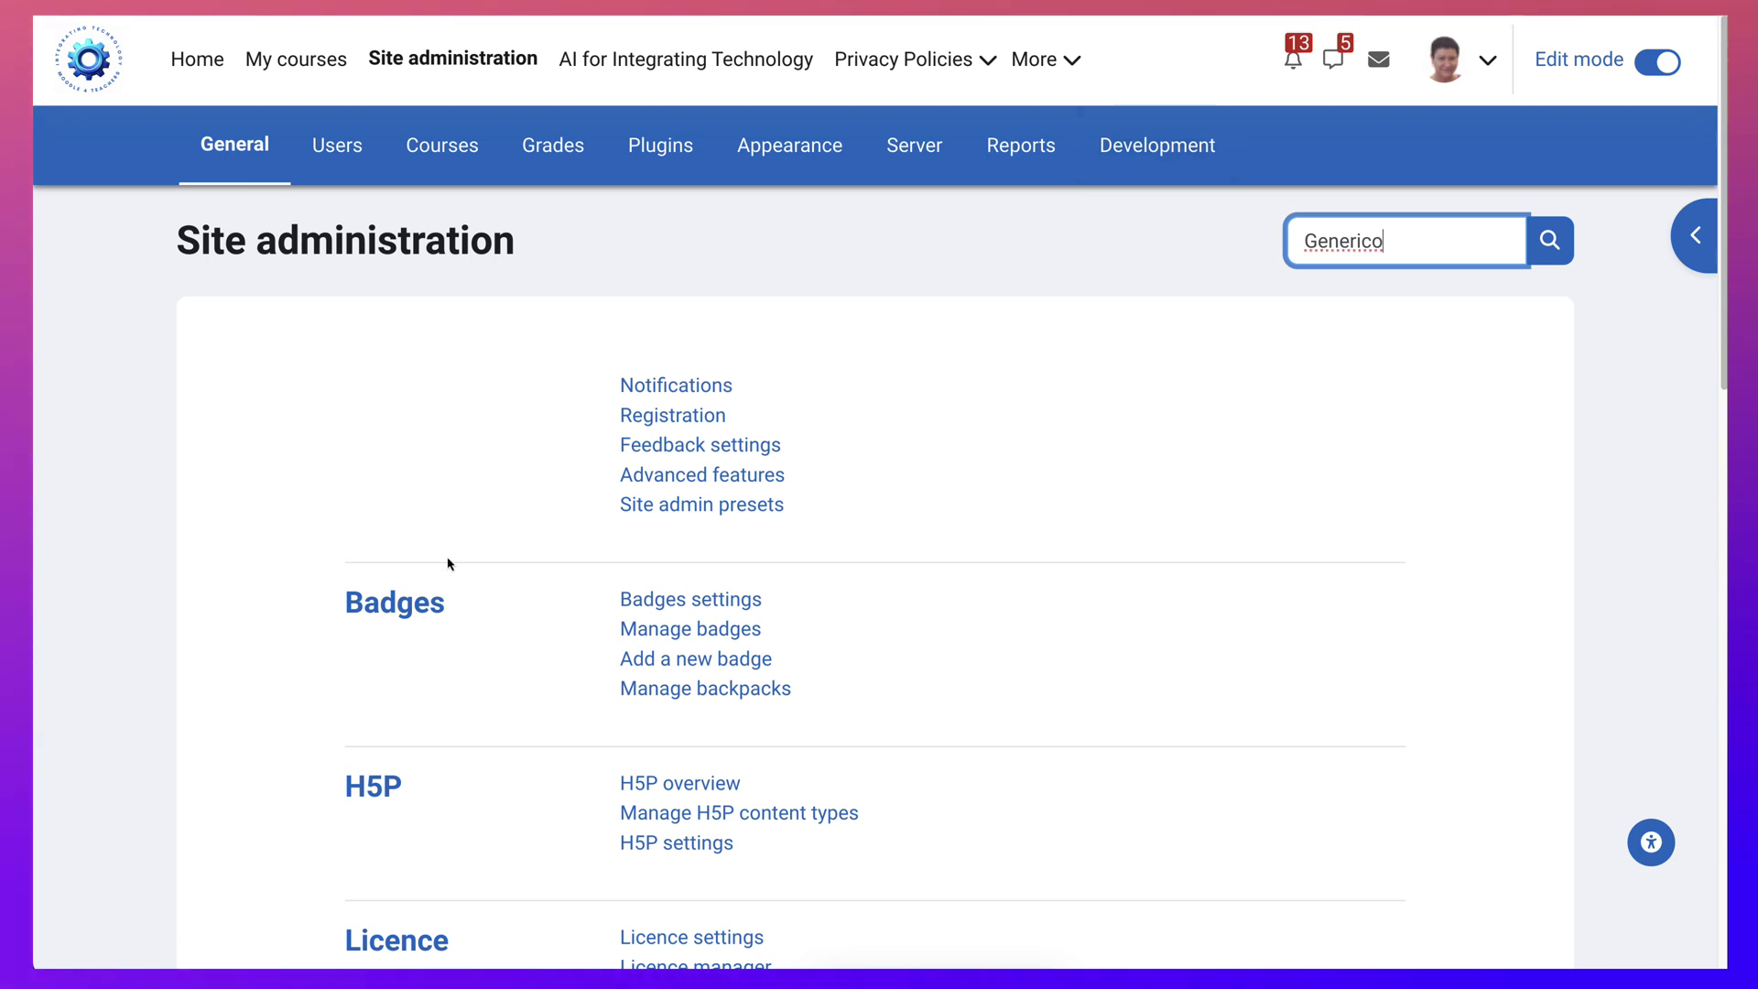
pyautogui.write('nerico')
pyautogui.scroll(-3, 550, 671)
pyautogui.press('Return')
# Scroll the Generico settings down to the empty template slots from 9 onward.
pyautogui.scroll(-6, 550, 671)
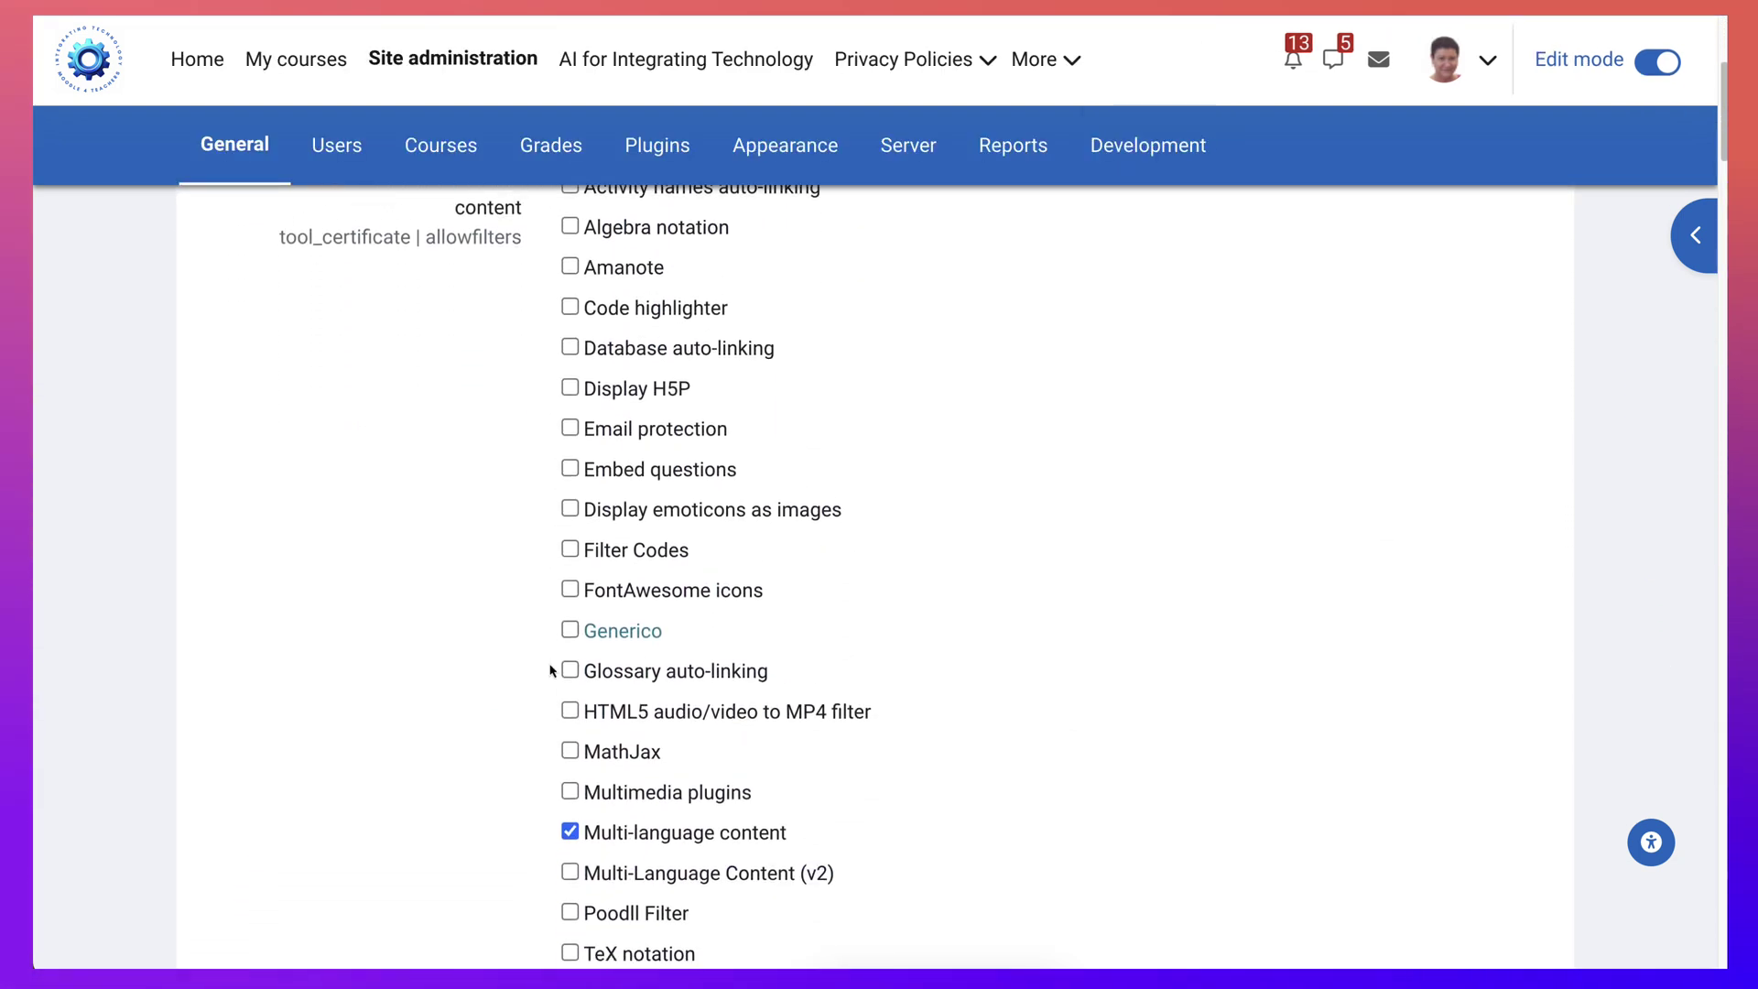
pyautogui.scroll(-7, 550, 671)
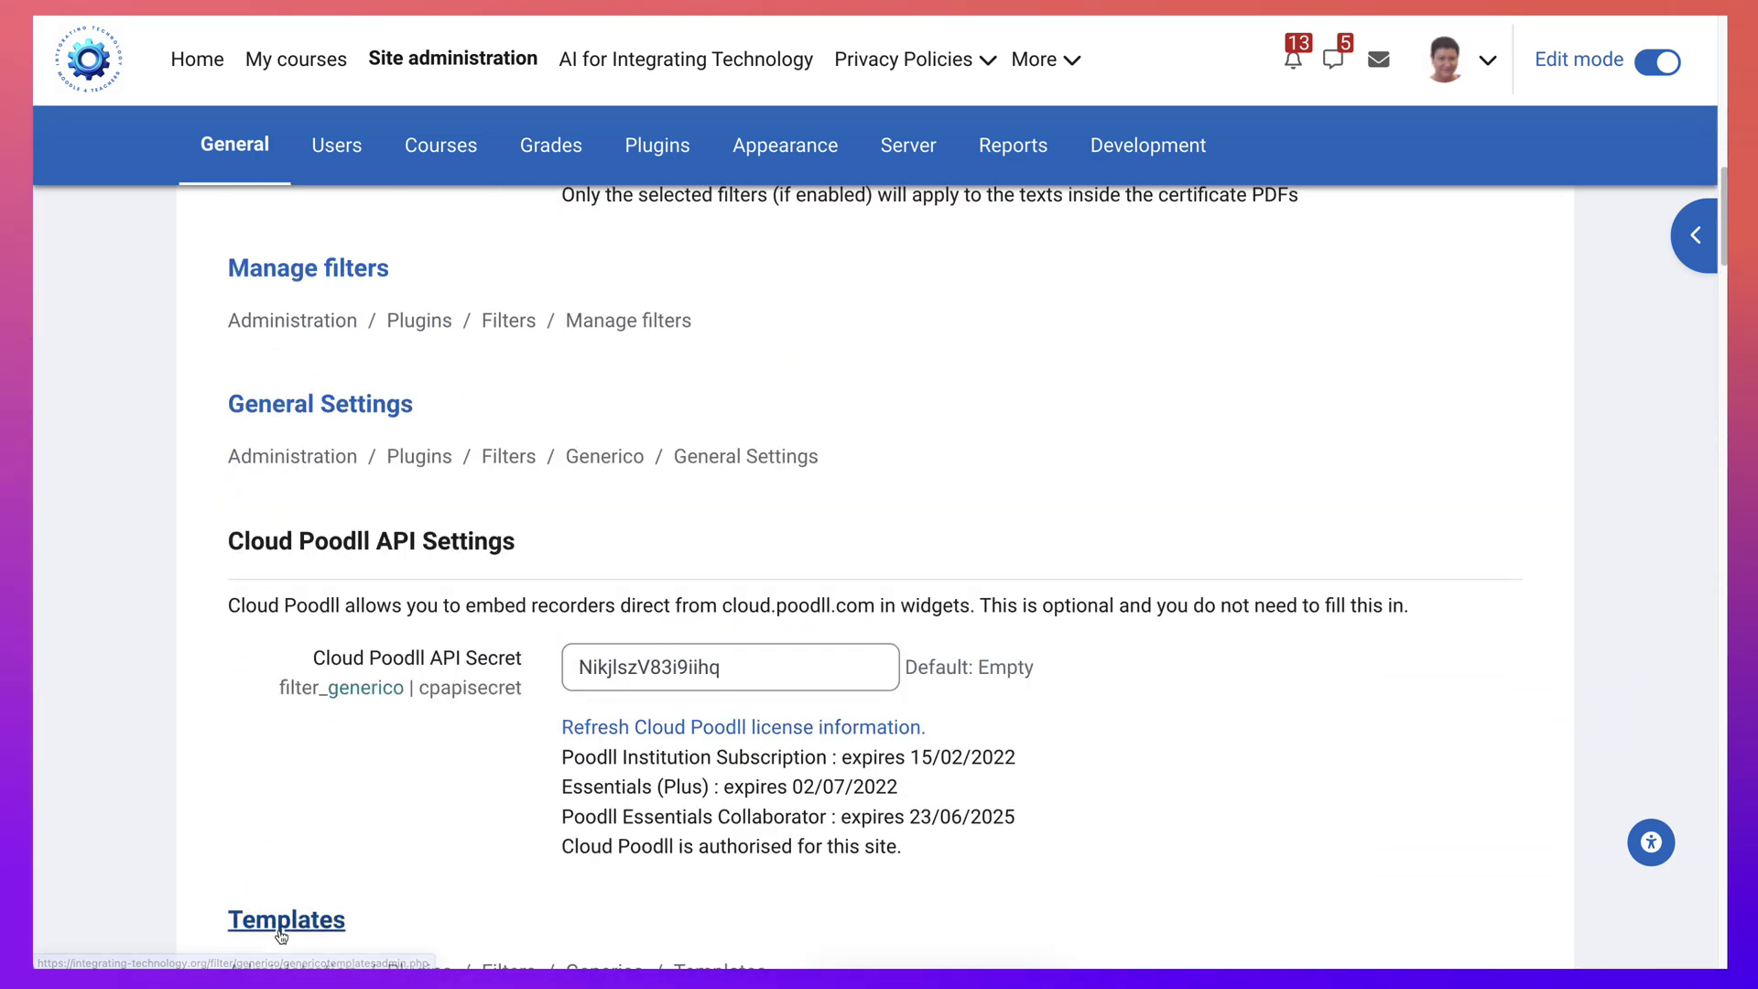
pyautogui.scroll(-5, 460, 801)
pyautogui.scroll(-1, 461, 806)
pyautogui.scroll(1, 275, 573)
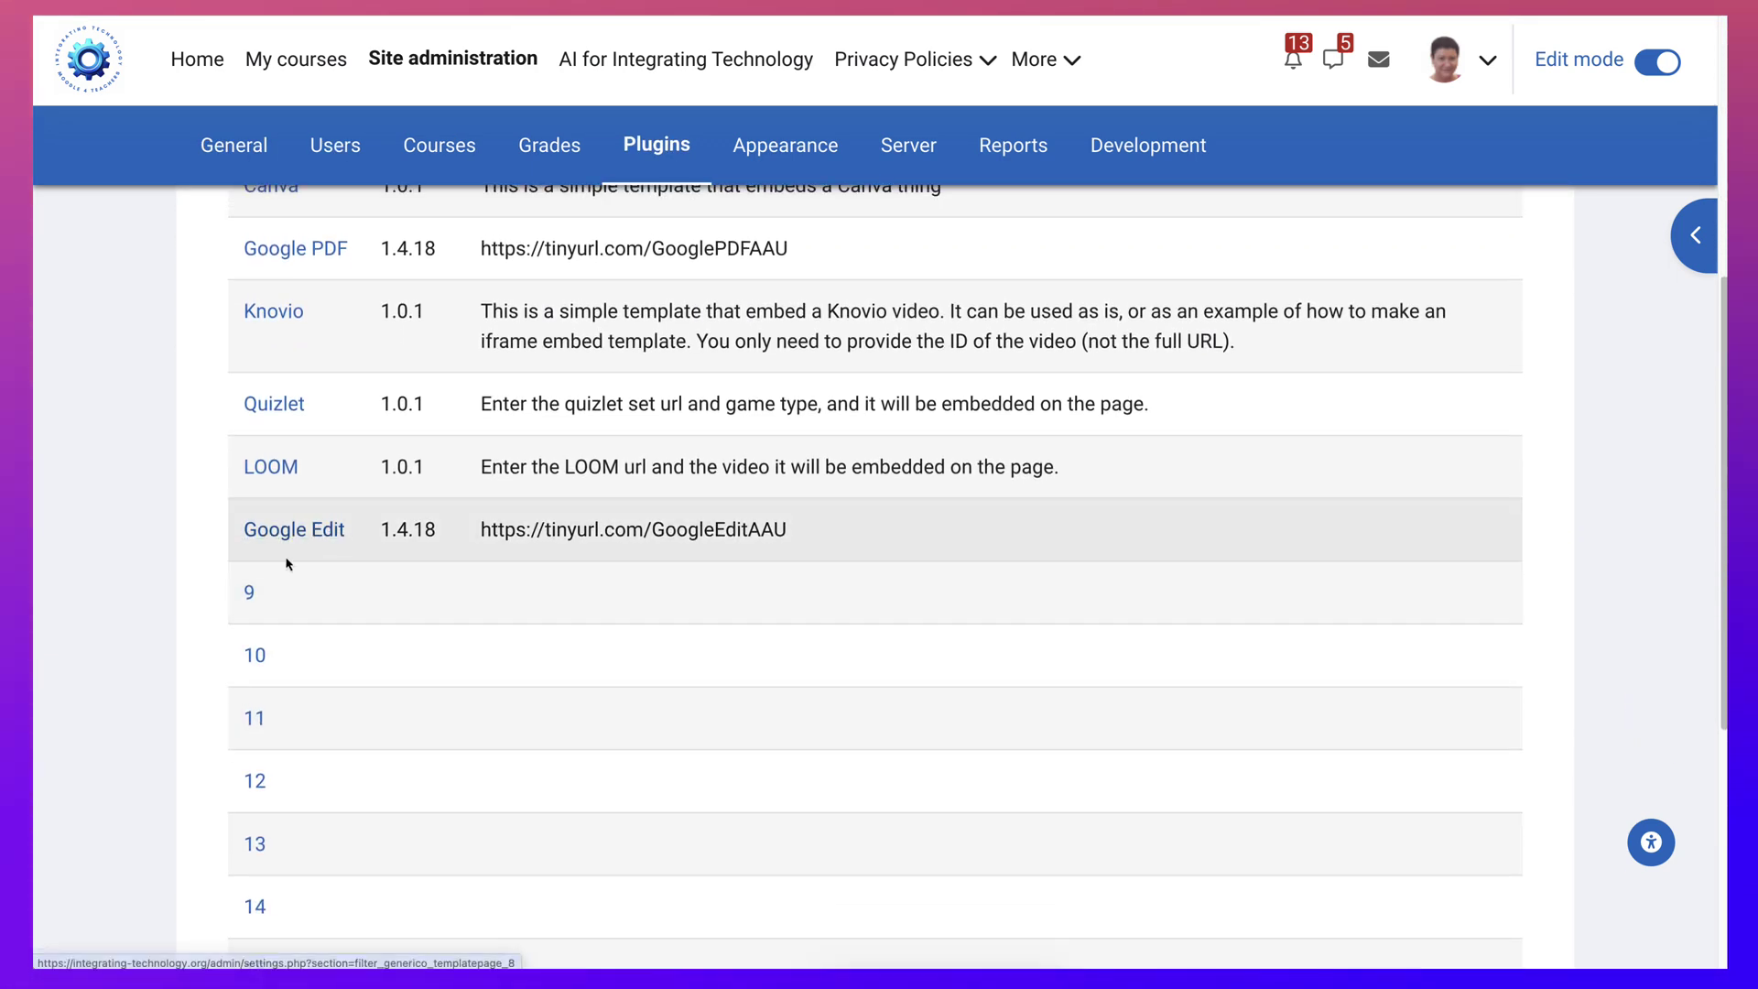
# Import the URL2023.txt bundle into empty Generico template slot 9.
pyautogui.click(247, 595)
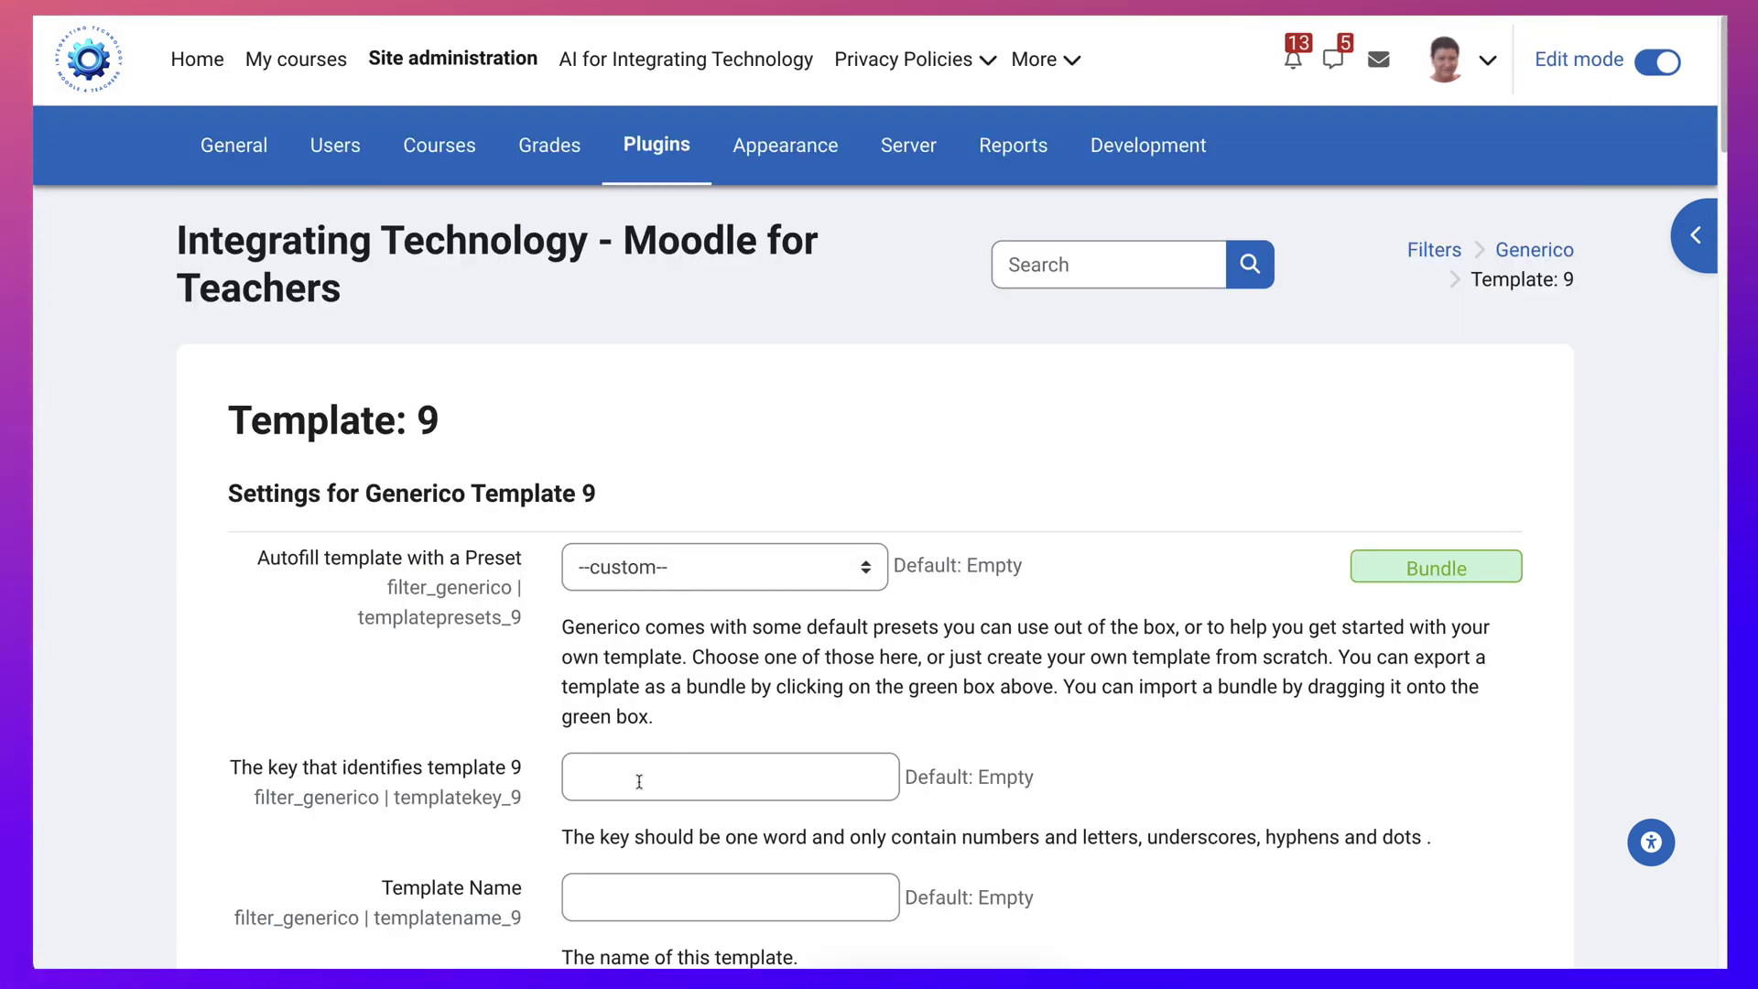
pyautogui.click(634, 781)
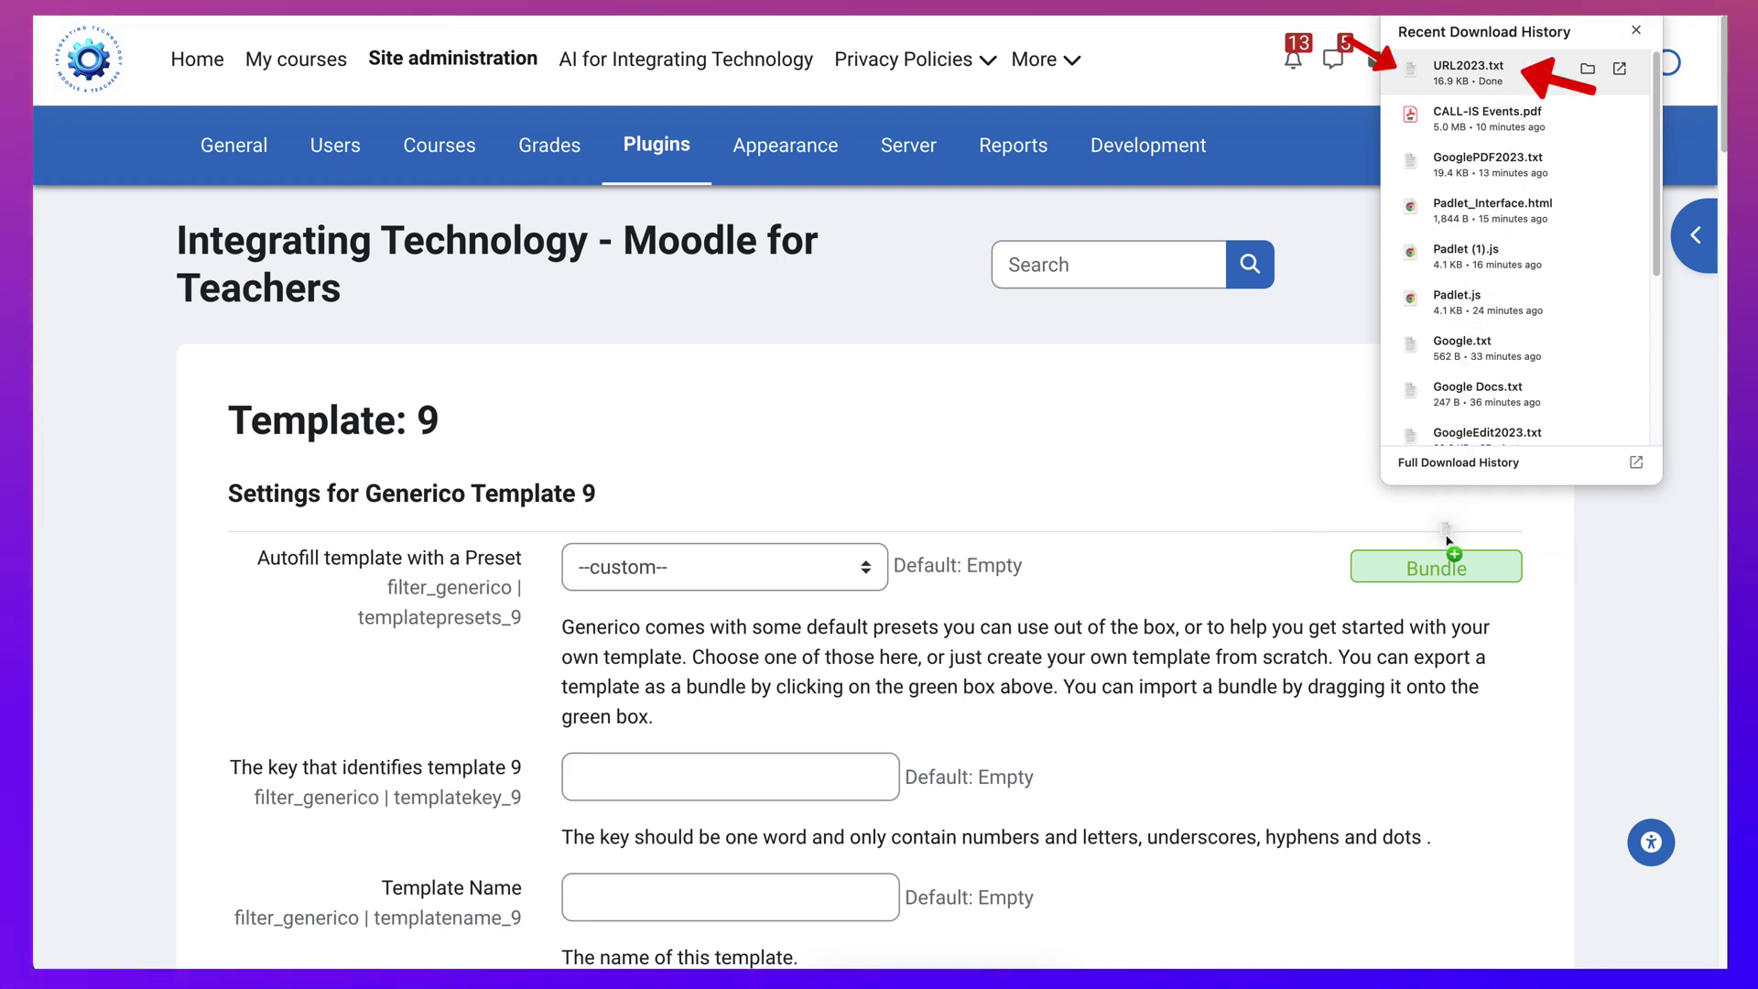
pyautogui.moveTo(1465, 71); pyautogui.dragTo(1442, 577)
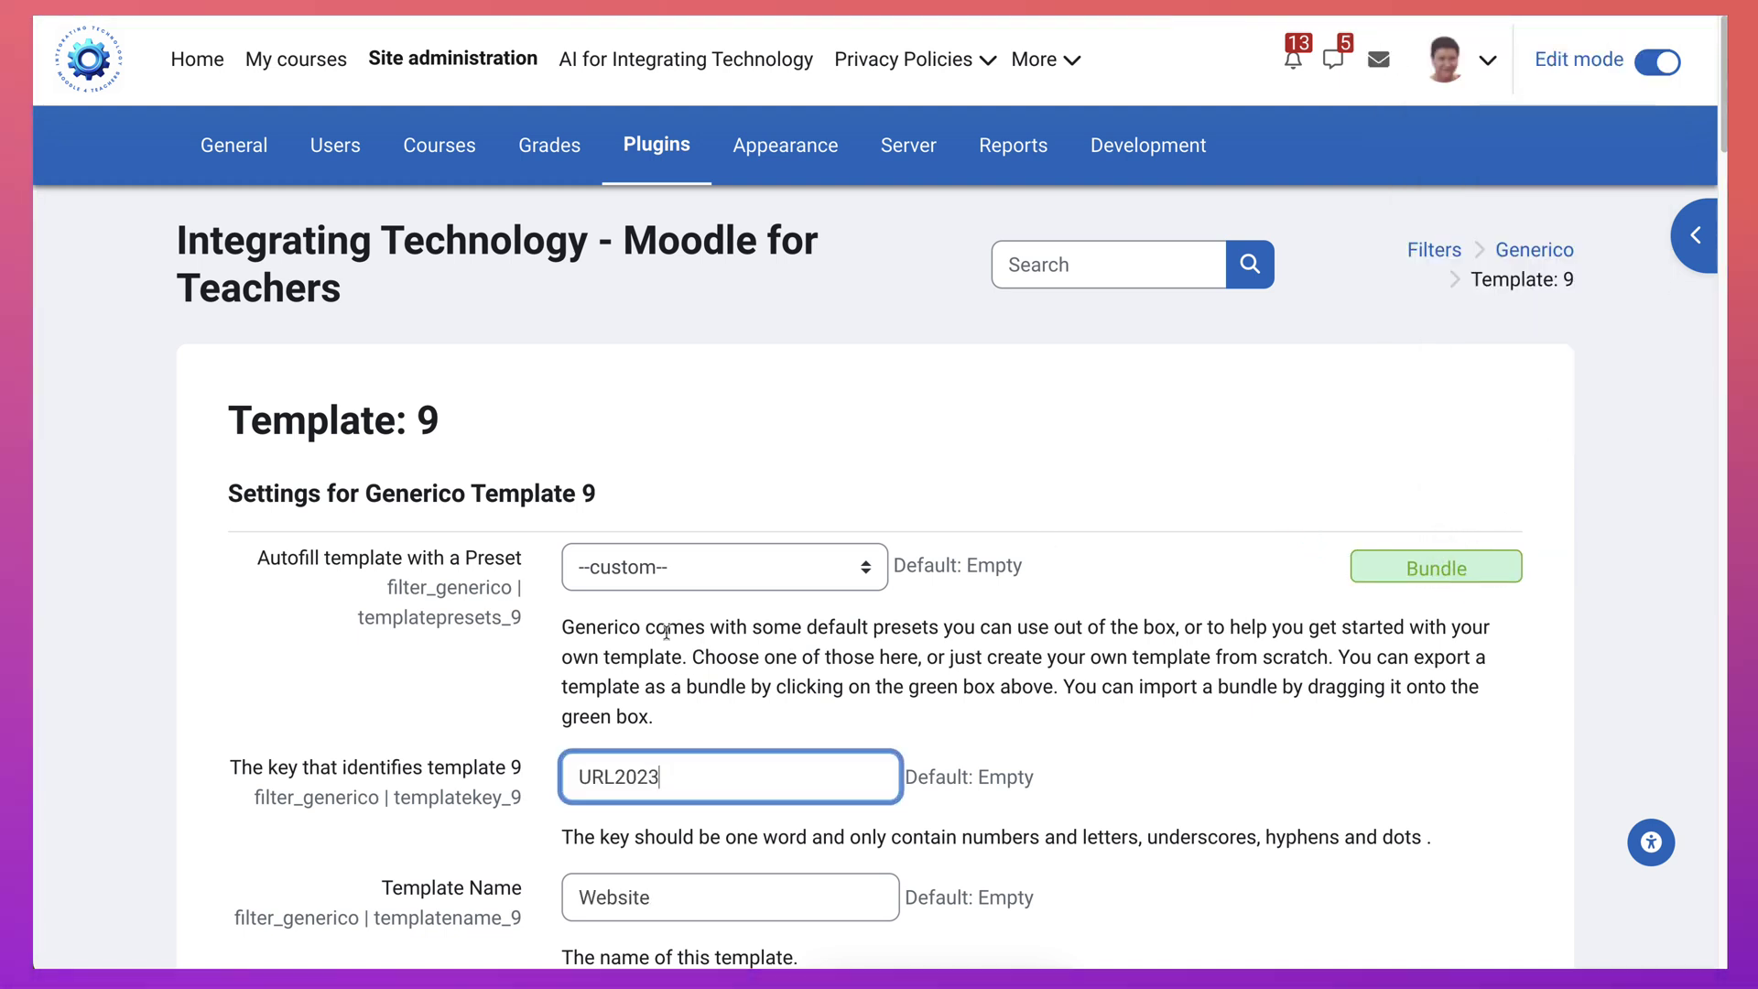
# Save the URL2023 template settings for Generico template 9.
pyautogui.scroll(-1, 673, 718)
pyautogui.scroll(-5, 673, 719)
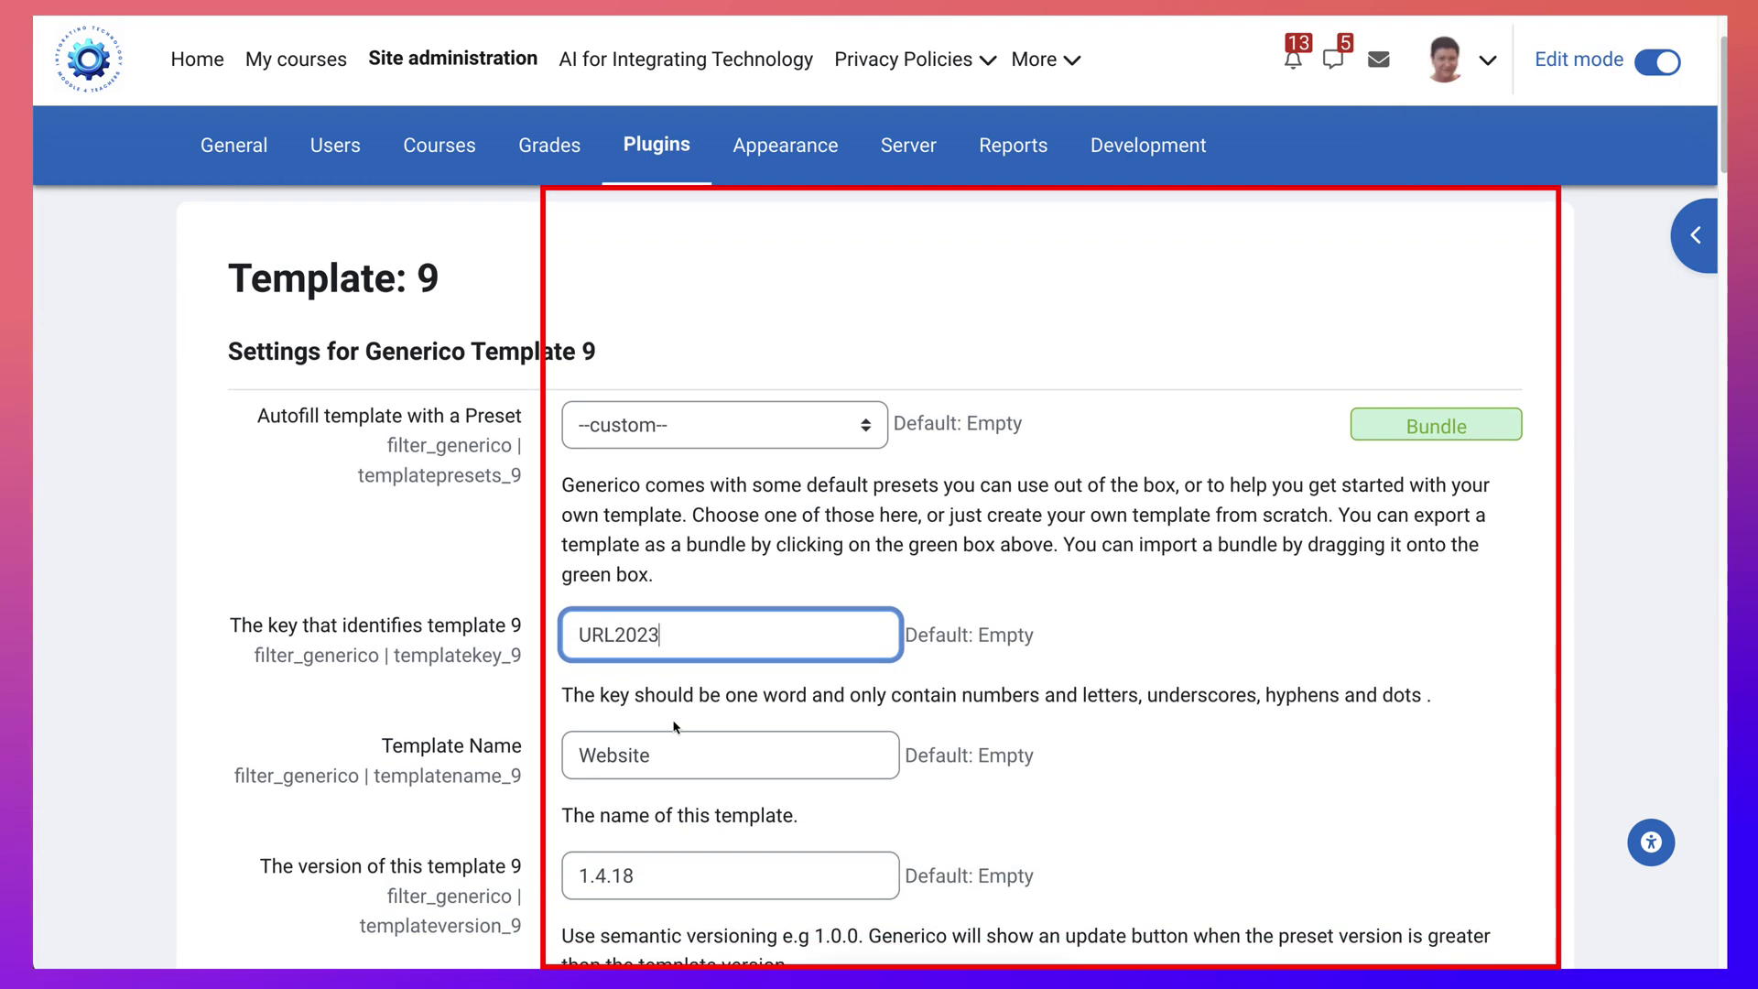
pyautogui.scroll(-15, 678, 675)
pyautogui.scroll(-20, 678, 676)
pyautogui.scroll(-10, 678, 676)
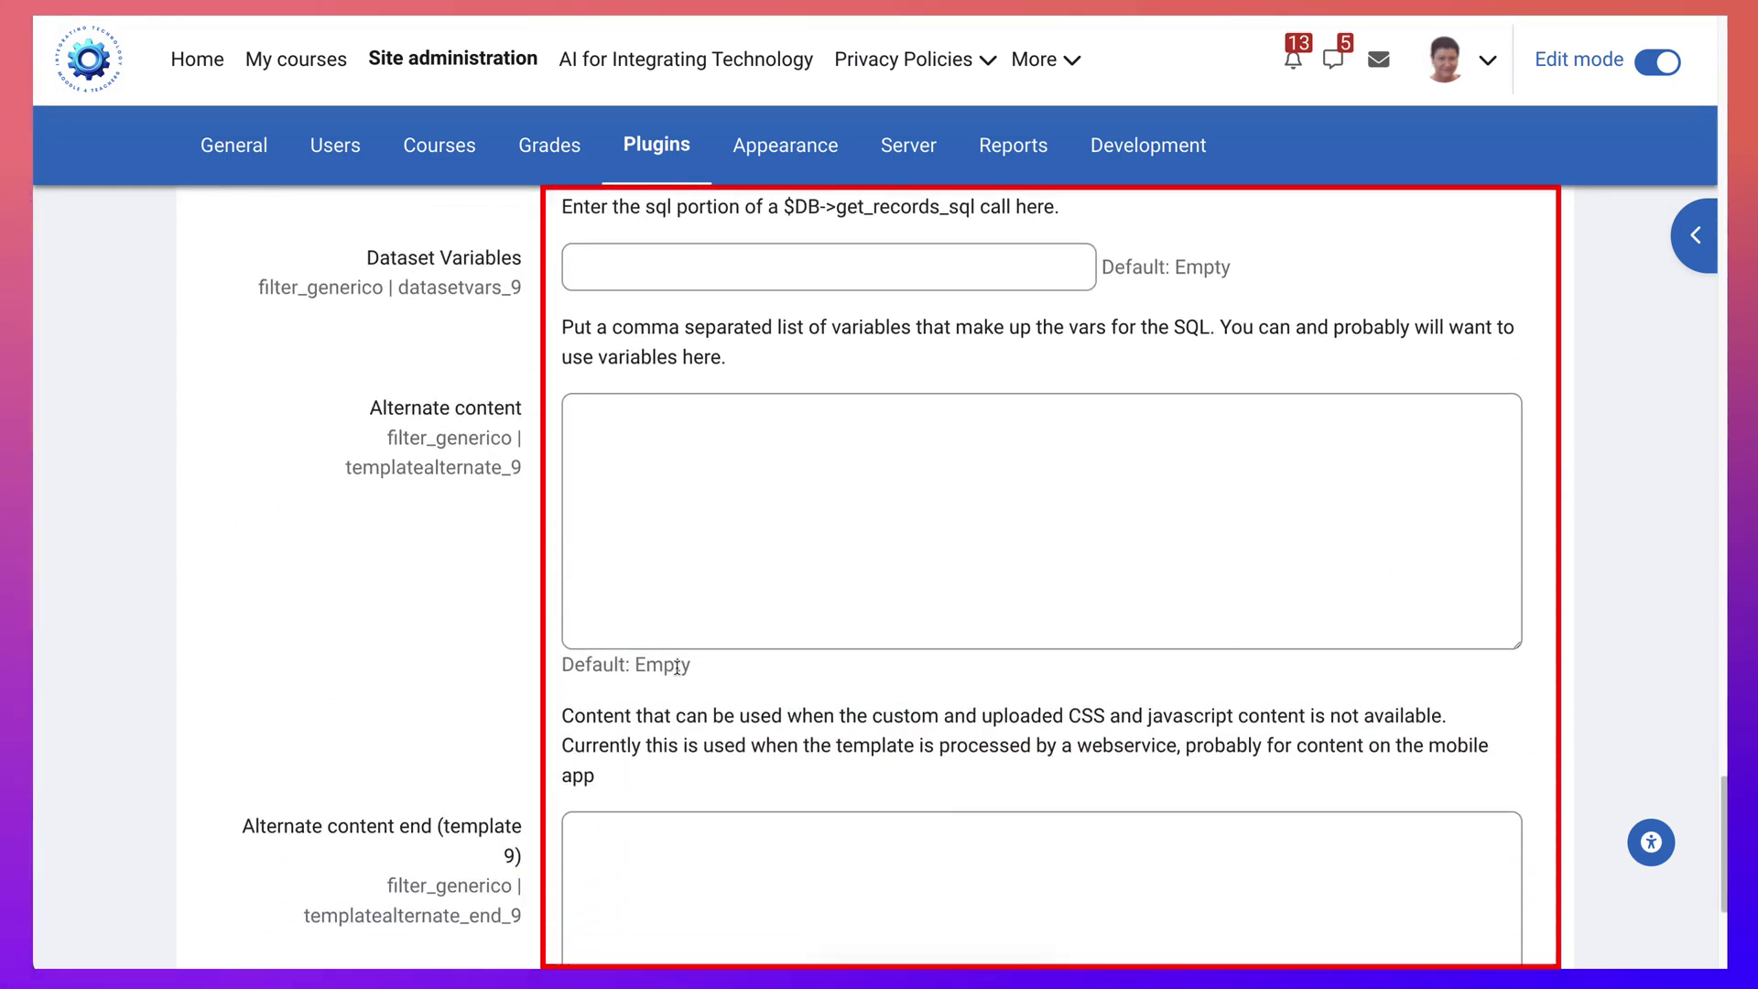
pyautogui.click(641, 813)
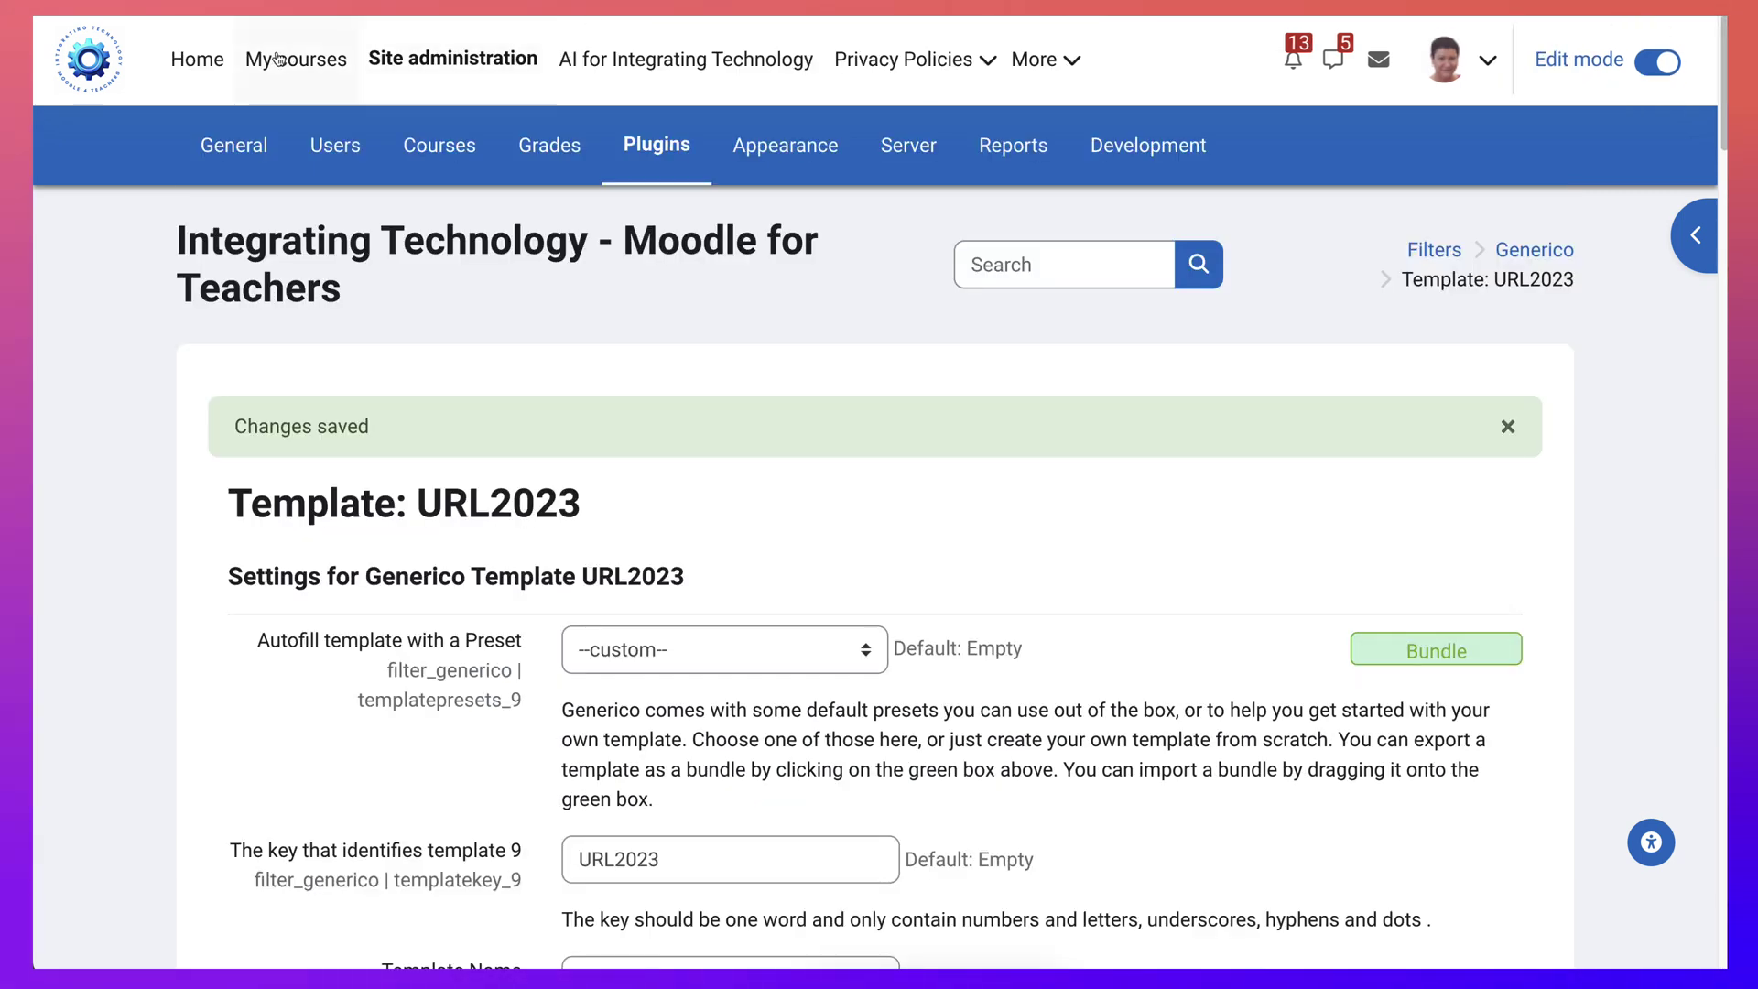
pyautogui.click(278, 58)
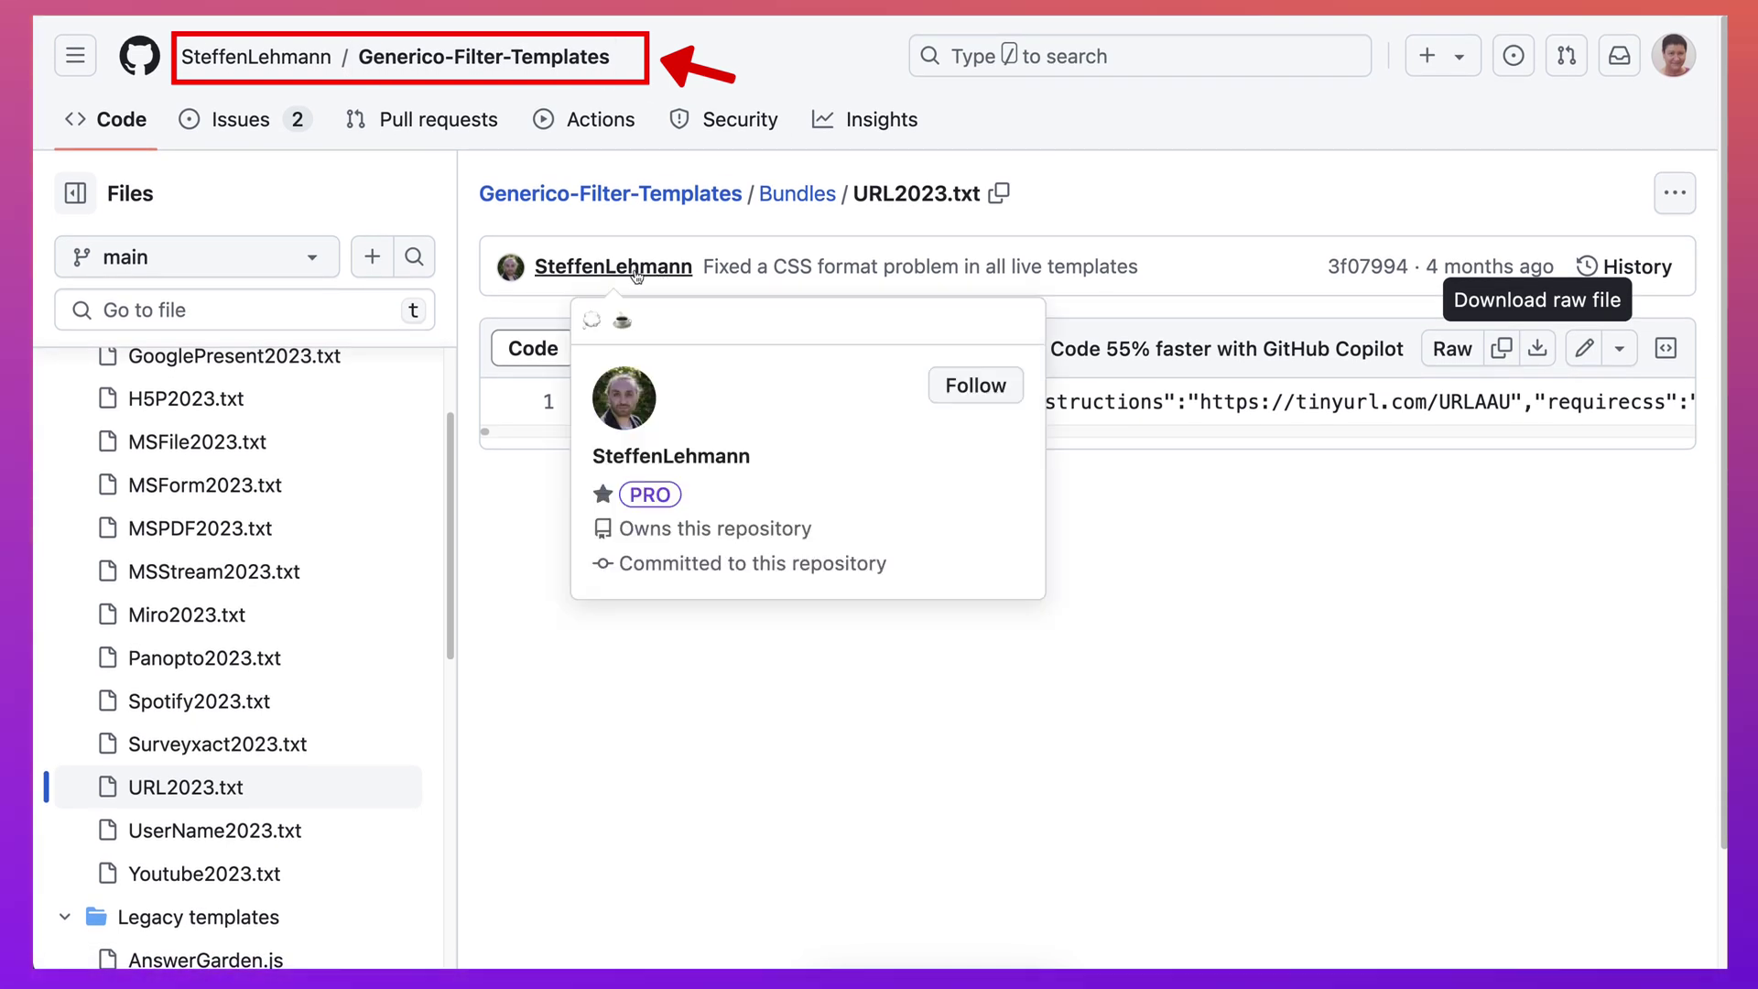
# Scroll through the URL2023.txt bundle and file tree in the GitHub repository.
pyautogui.scroll(-4, 288, 787)
pyautogui.scroll(-2, 291, 790)
pyautogui.scroll(5, 291, 790)
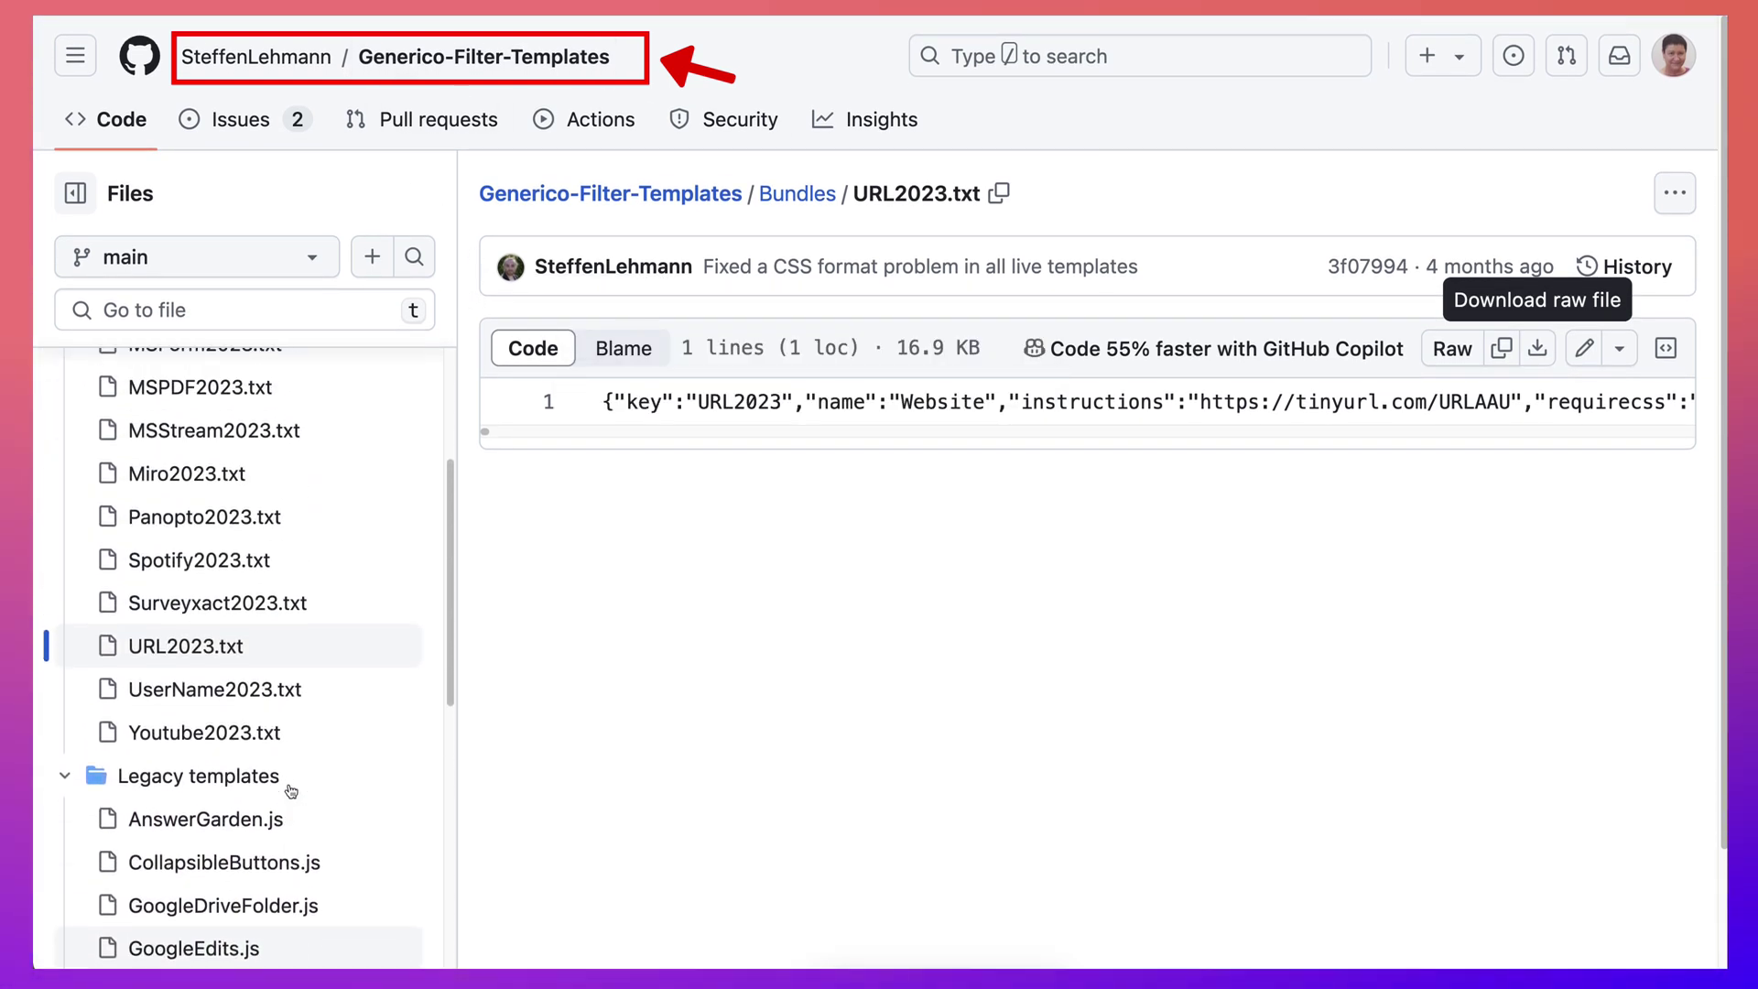
pyautogui.scroll(3, 291, 791)
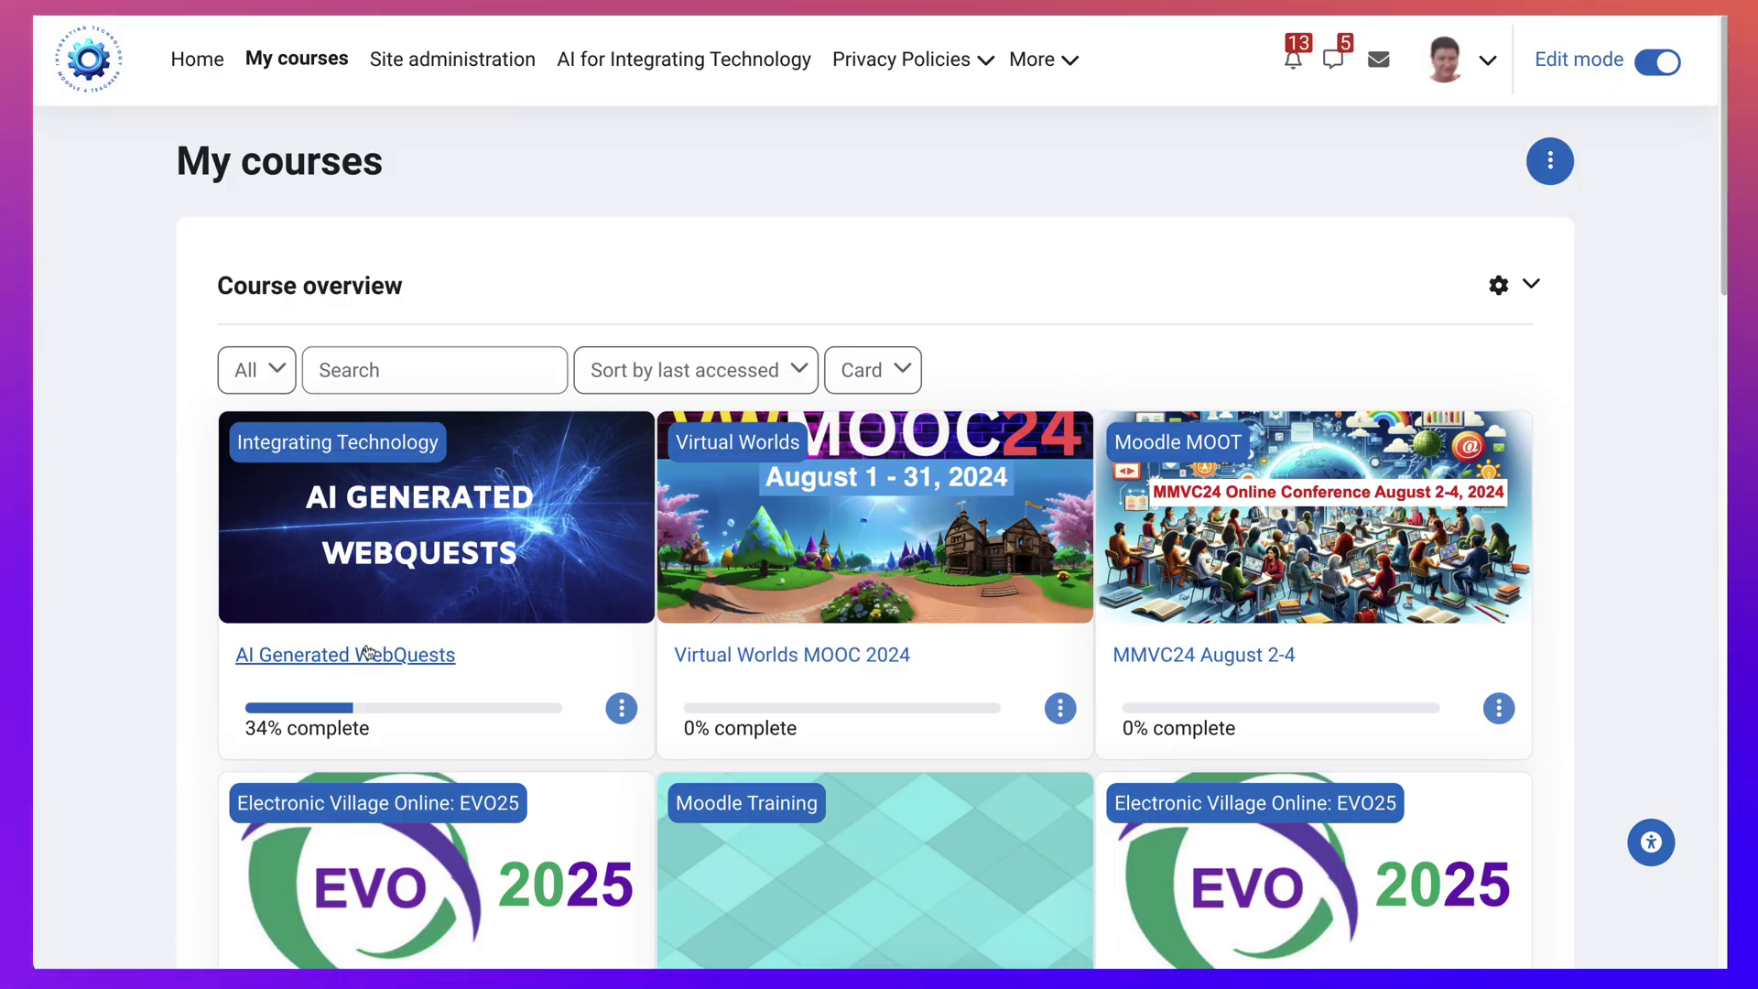
# Open the AI Generated WebQuests course and browse the available resource types to add.
pyautogui.click(366, 652)
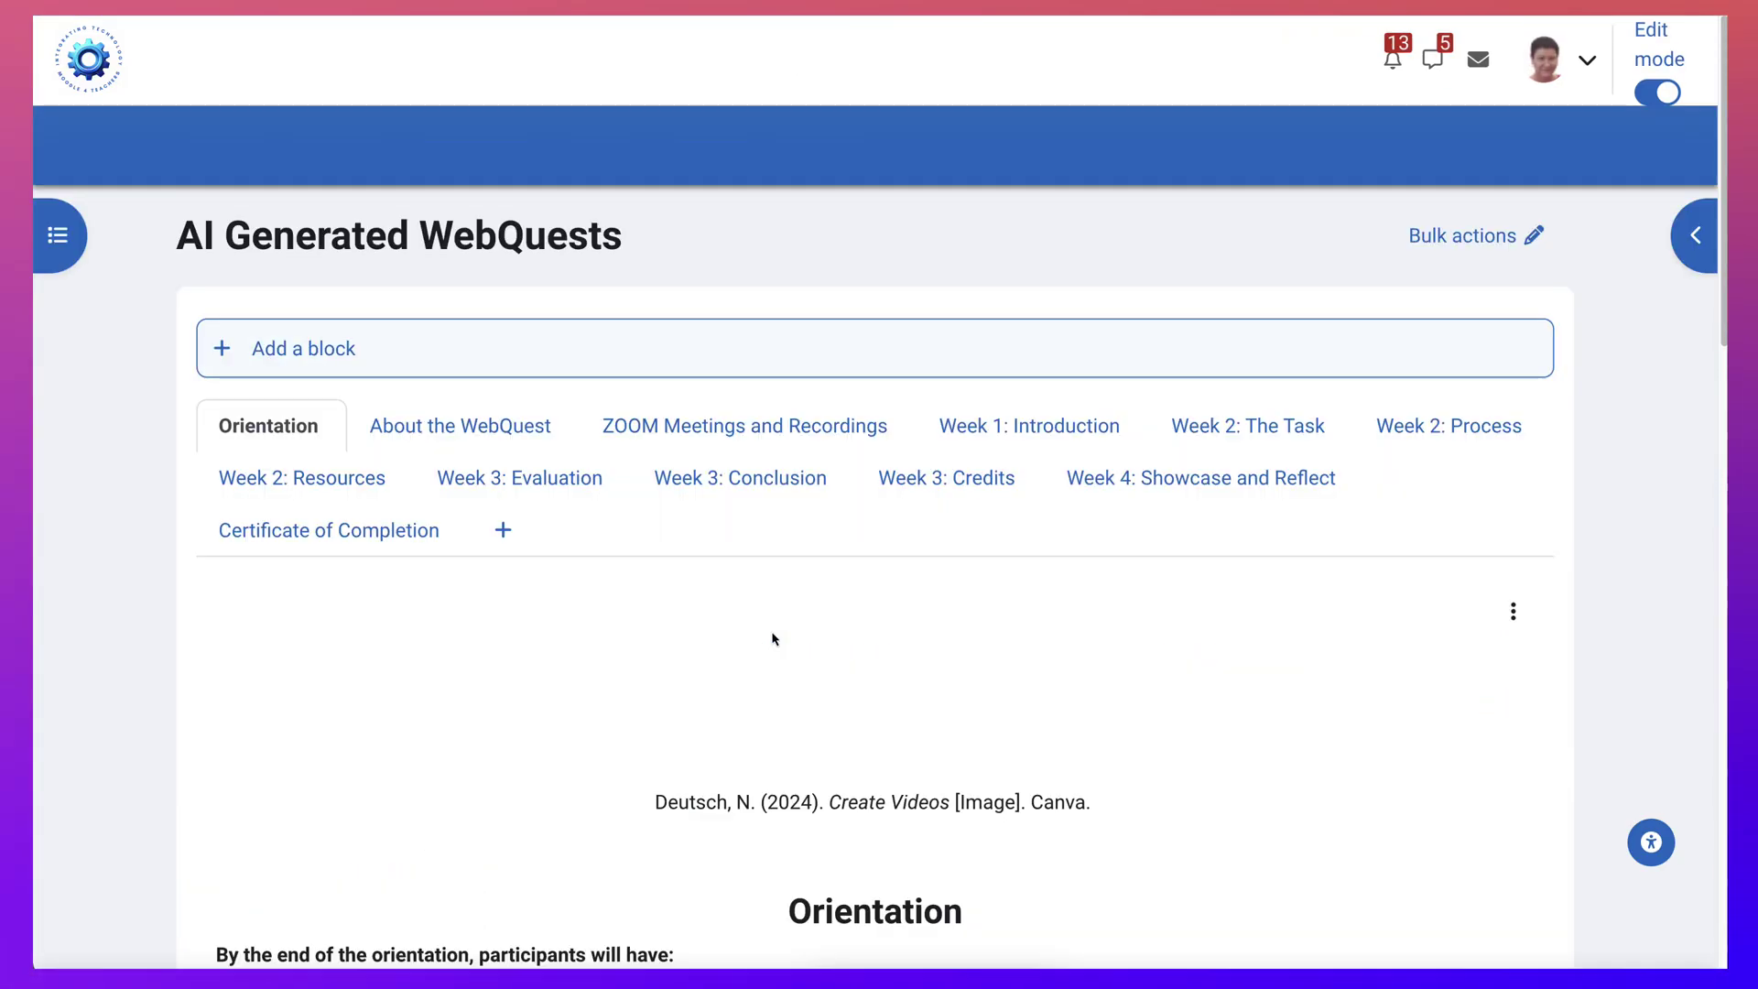
pyautogui.scroll(-20, 772, 638)
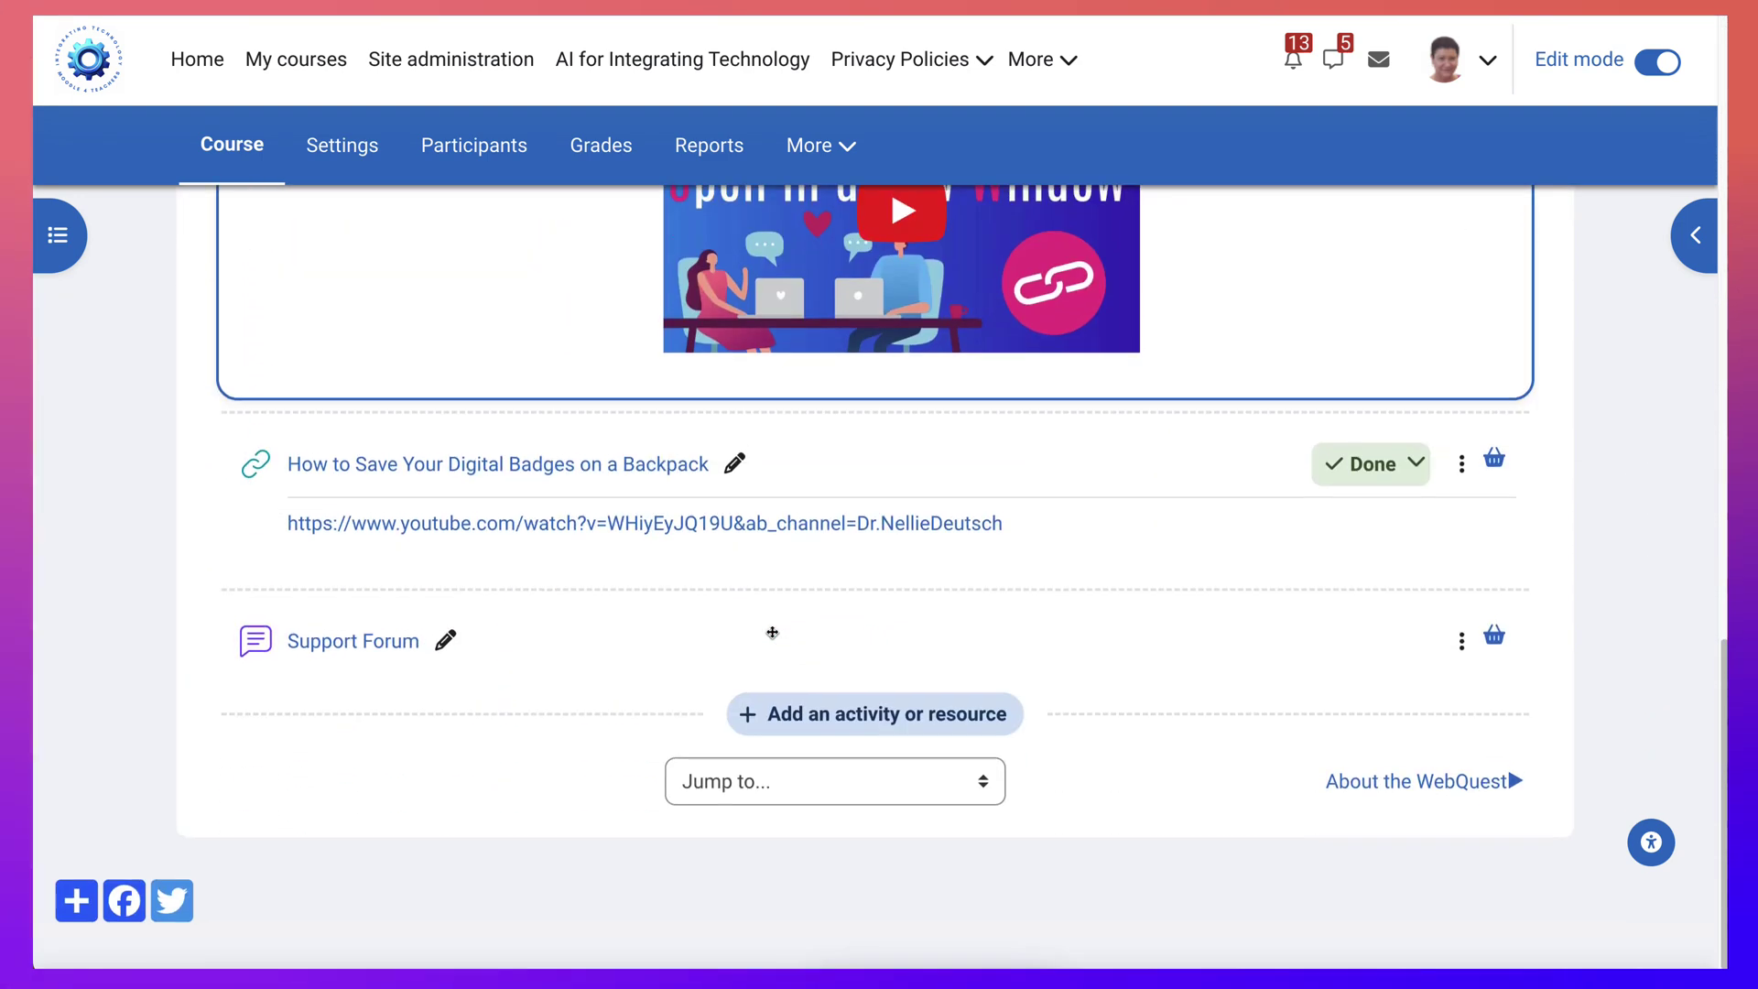
pyautogui.click(741, 723)
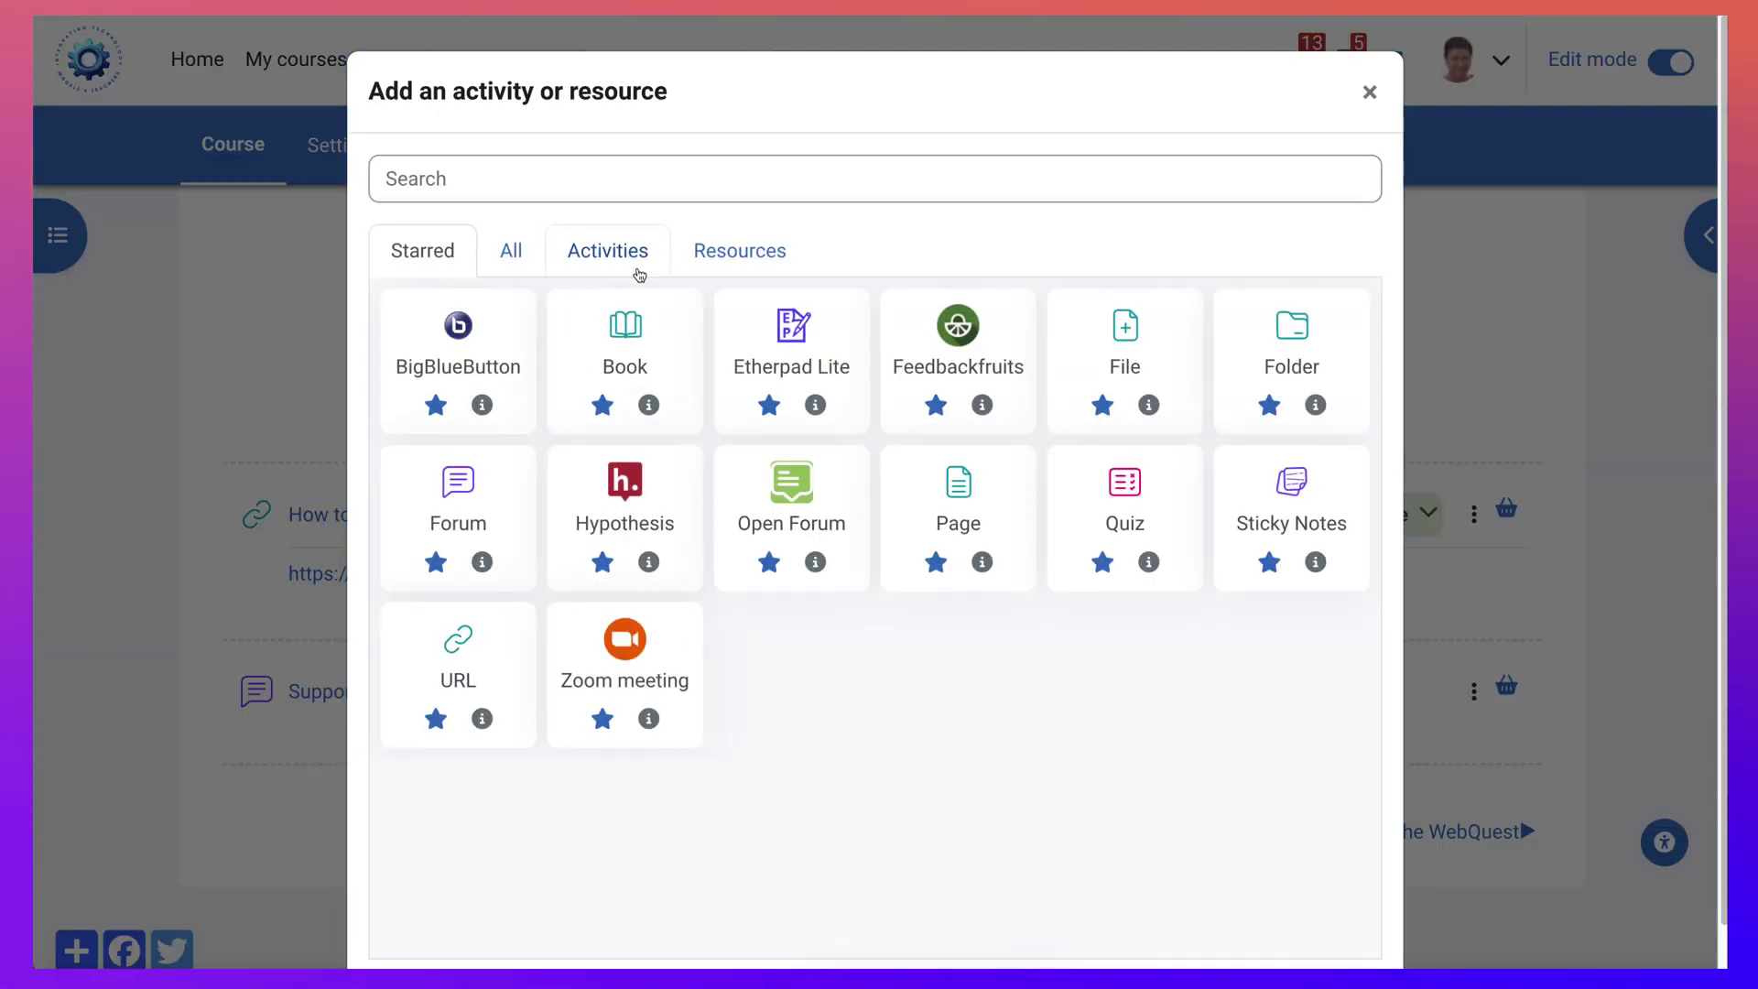
pyautogui.click(761, 264)
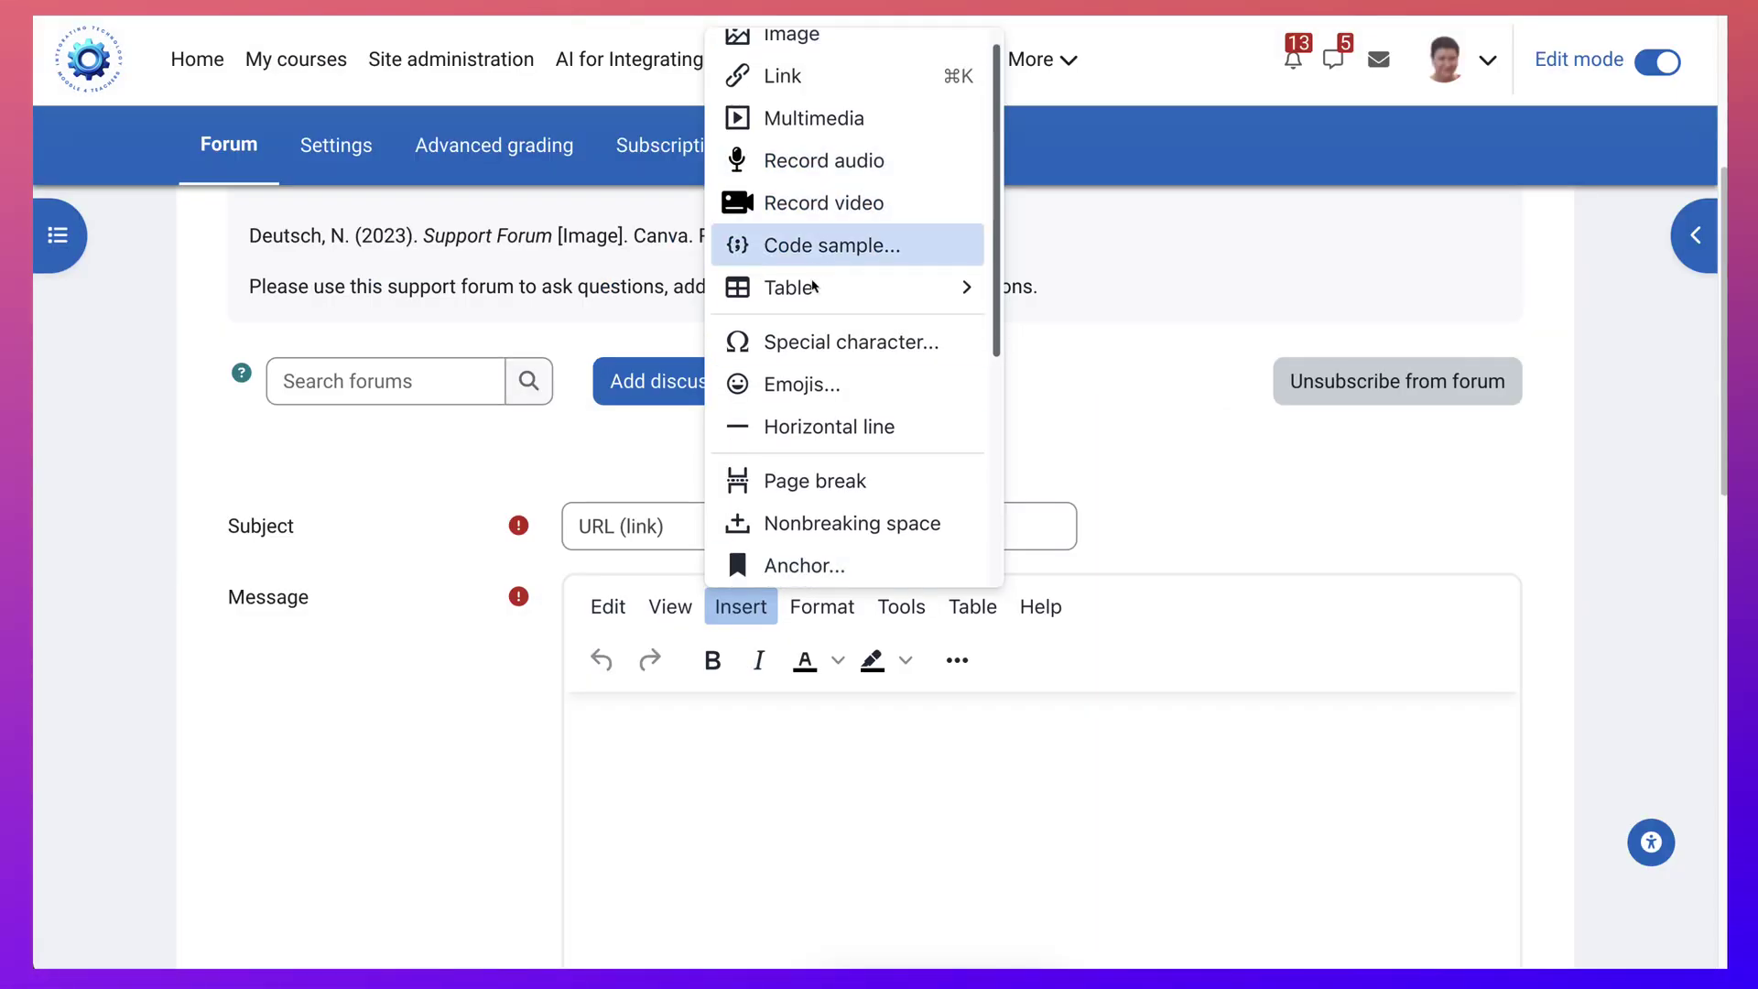
pyautogui.scroll(-3, 817, 472)
pyautogui.scroll(-2, 818, 472)
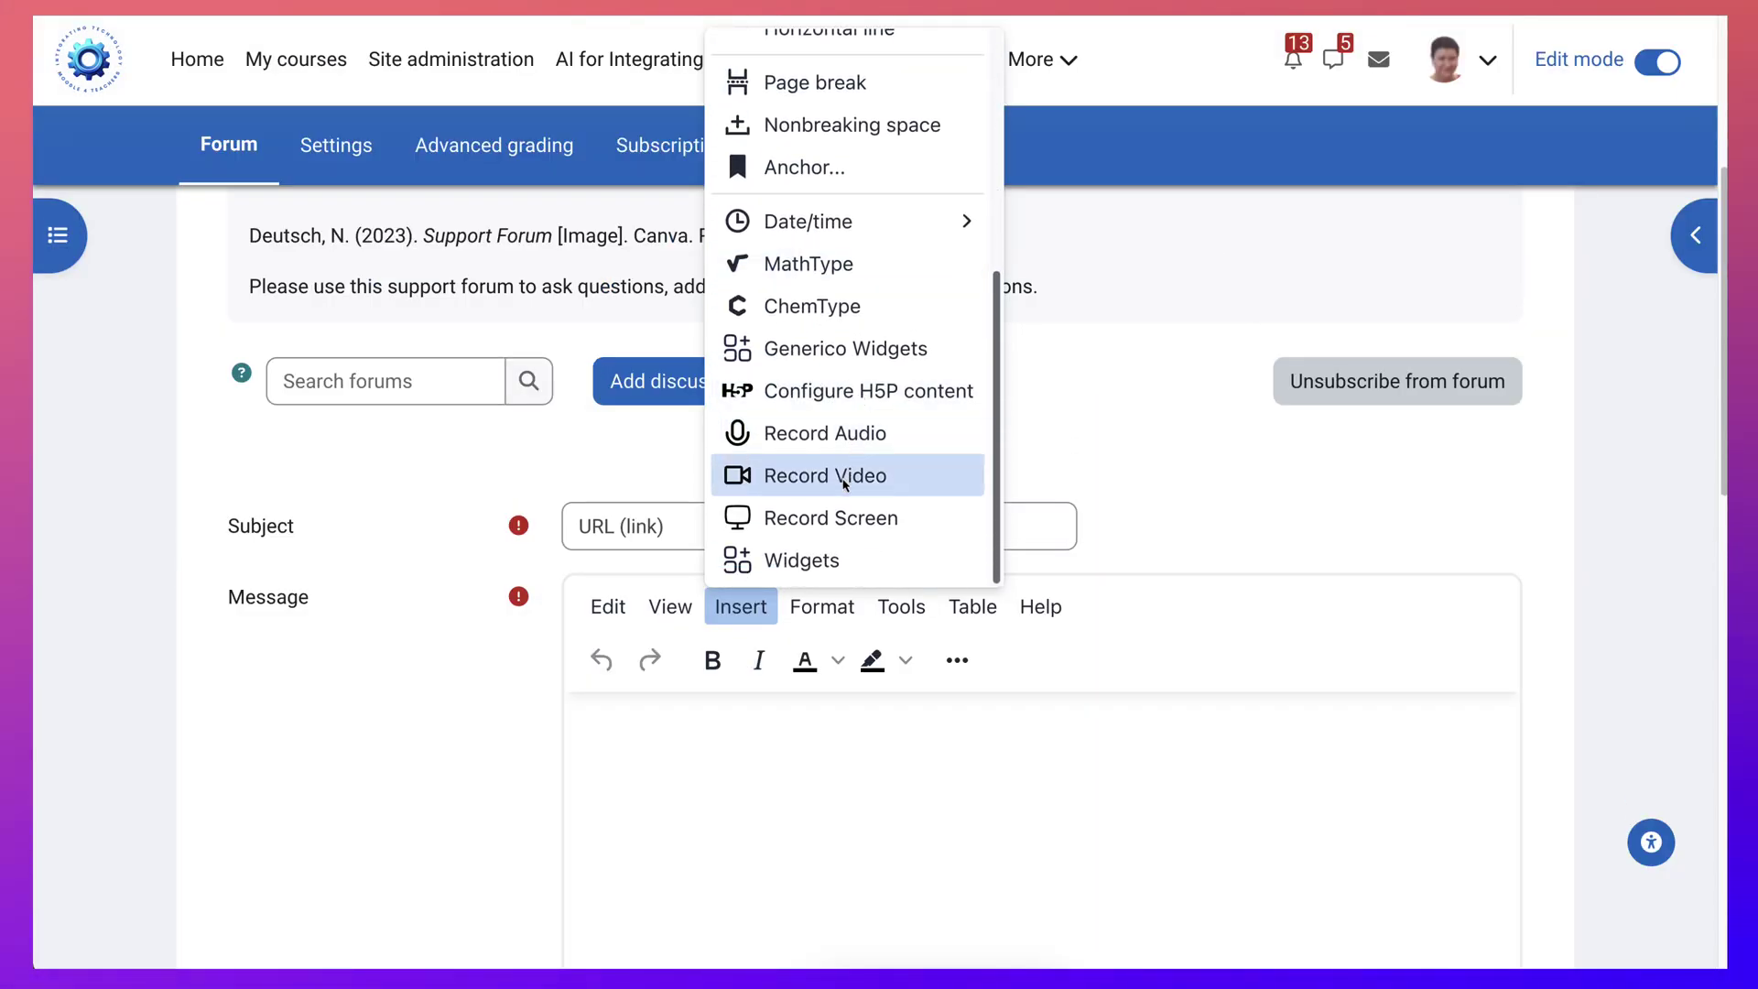
pyautogui.scroll(-3, 812, 491)
pyautogui.moveTo(822, 458)
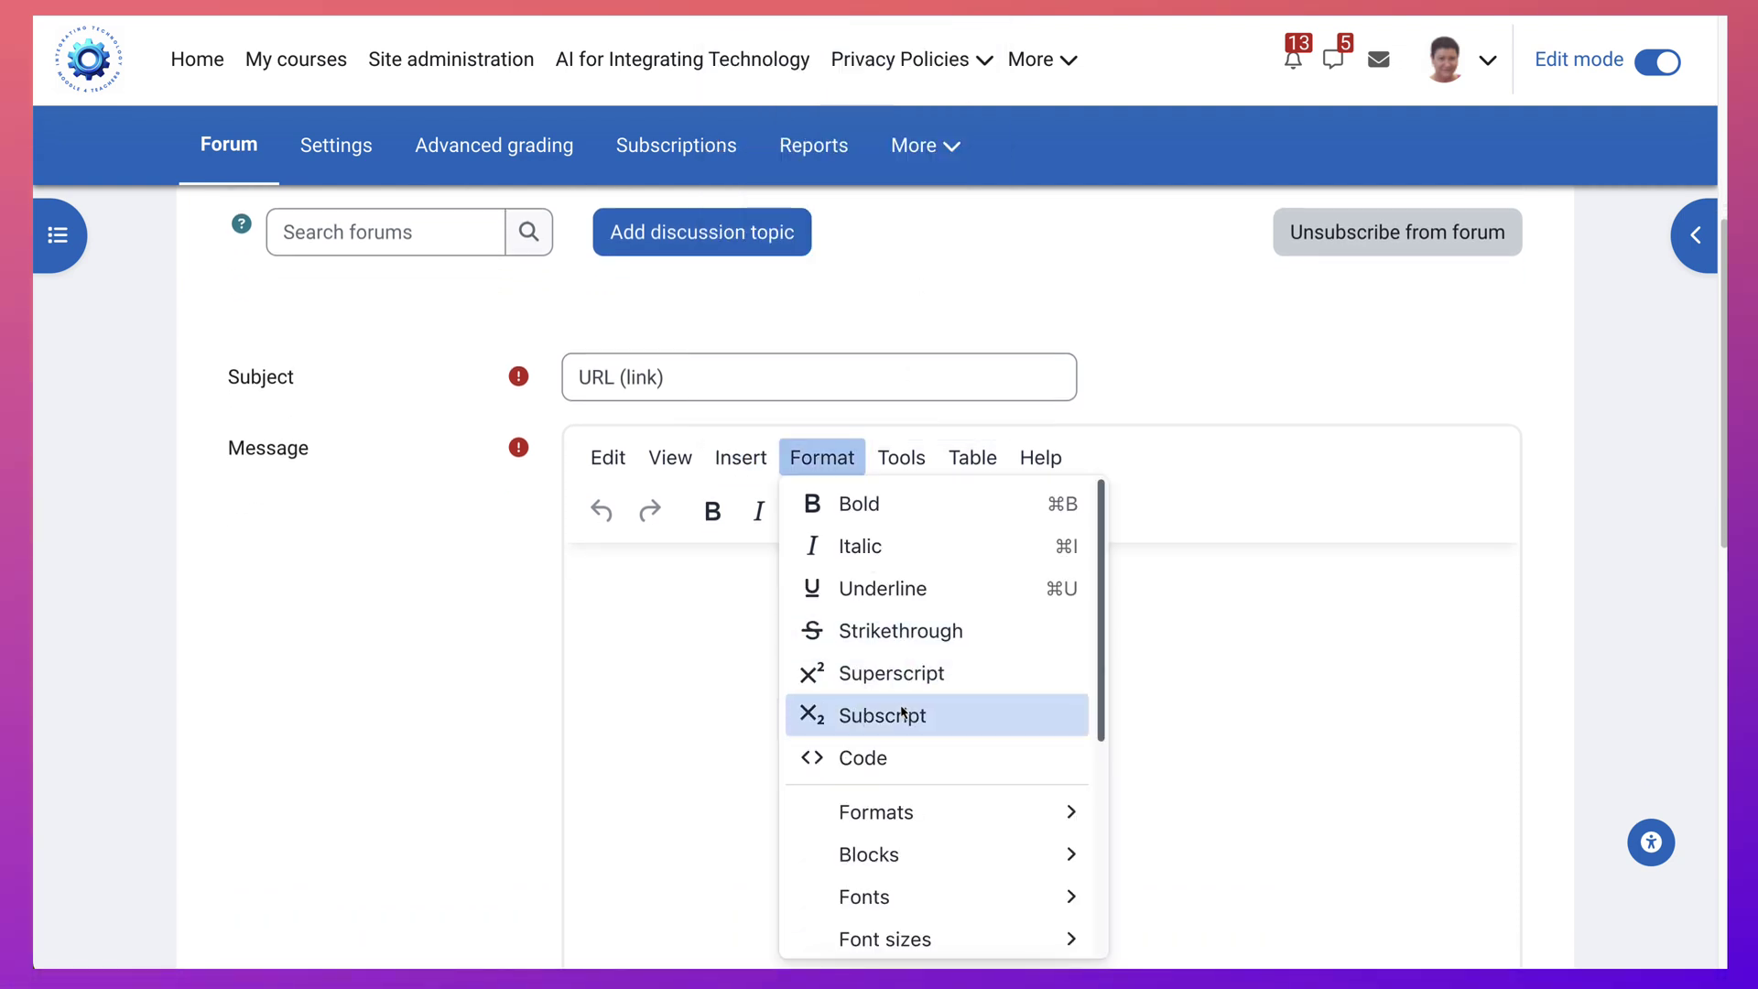
pyautogui.moveTo(743, 457)
pyautogui.scroll(-5, 769, 696)
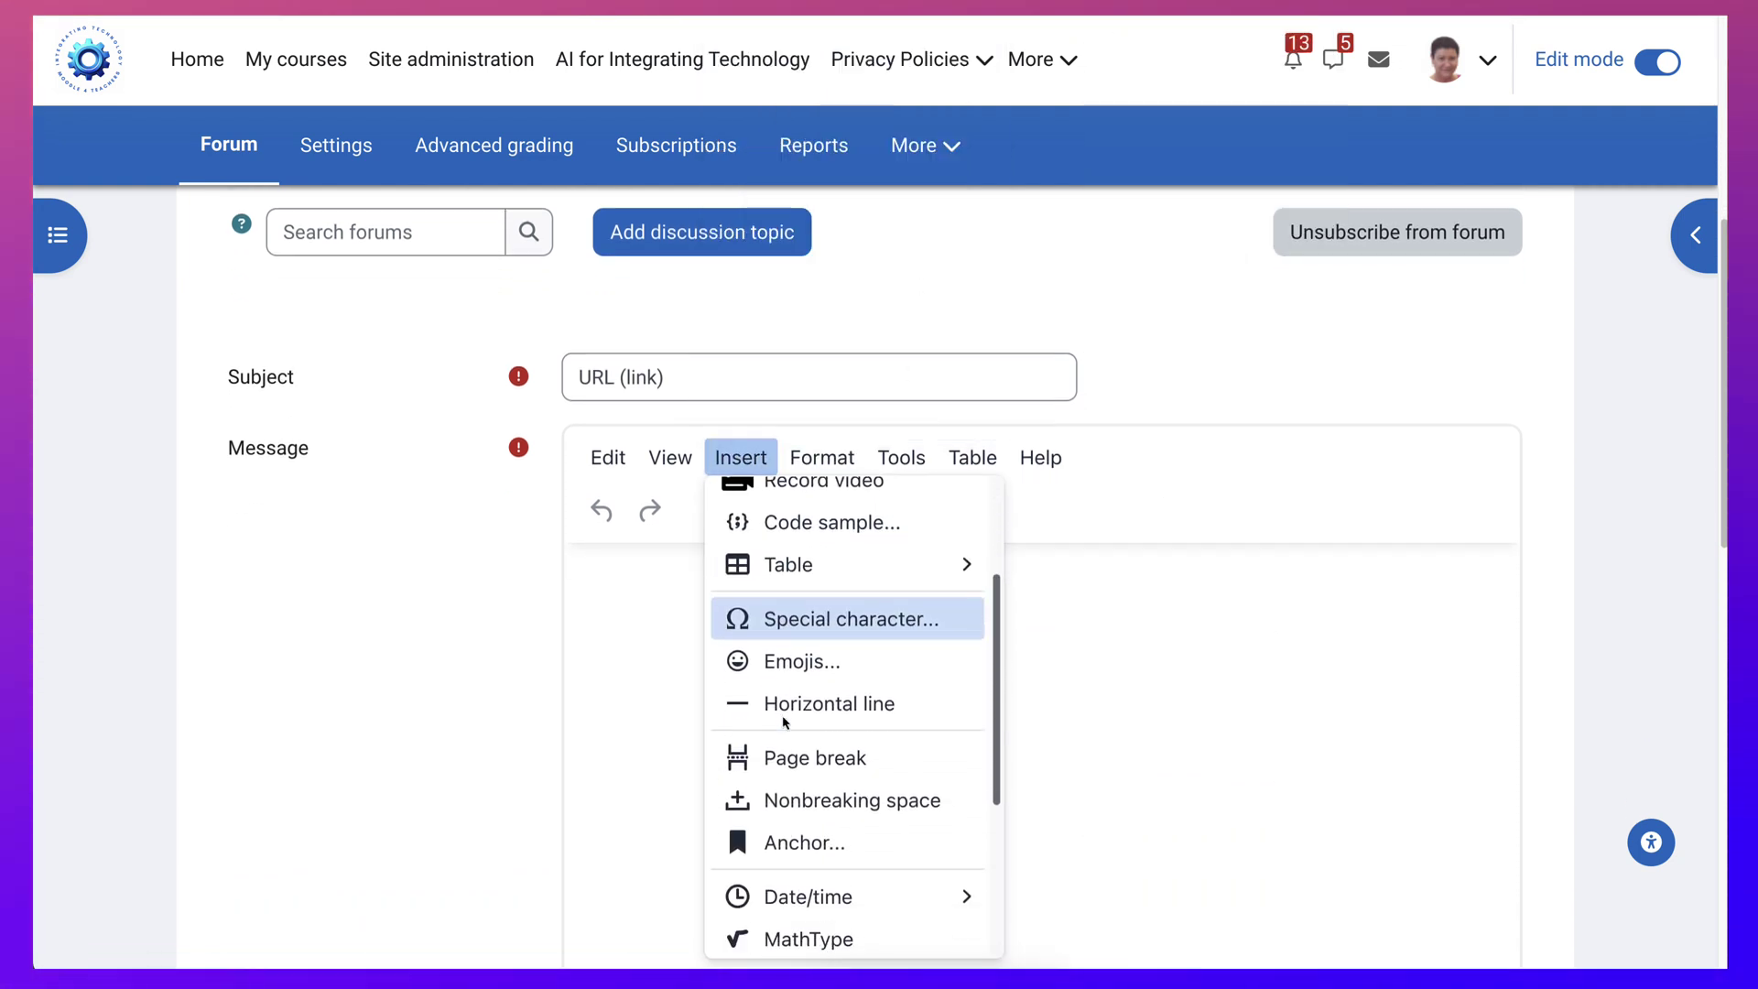
pyautogui.scroll(-1, 787, 724)
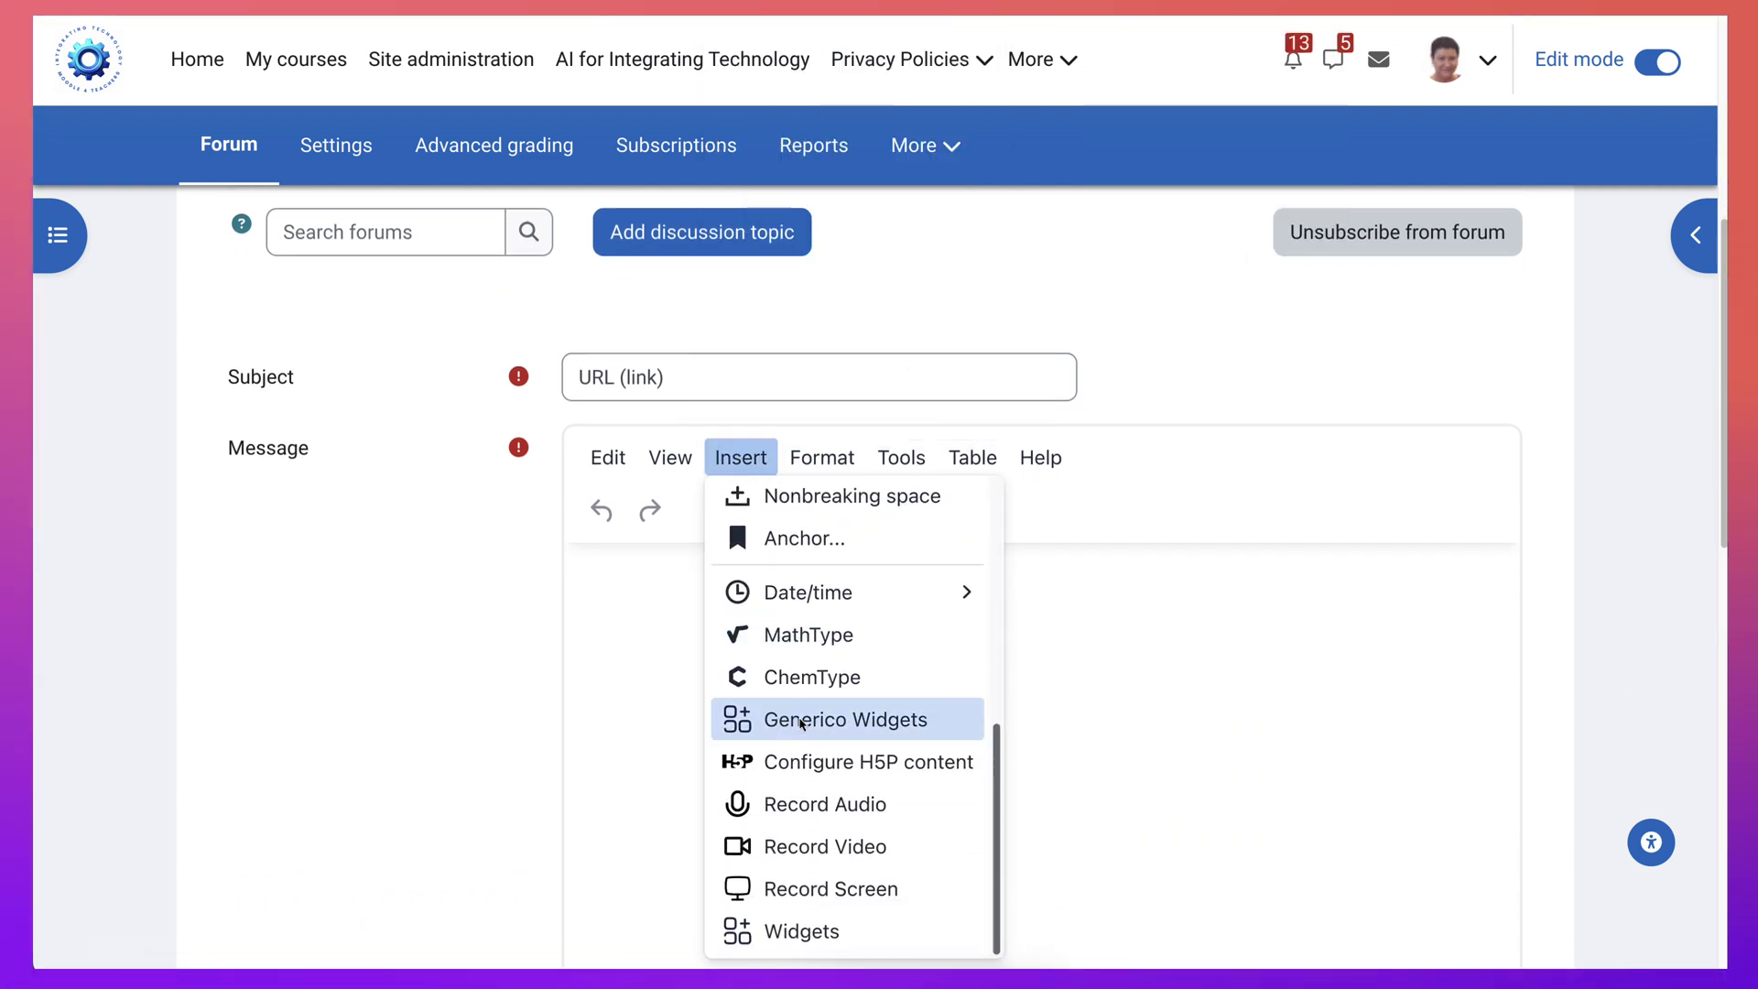
pyautogui.click(800, 723)
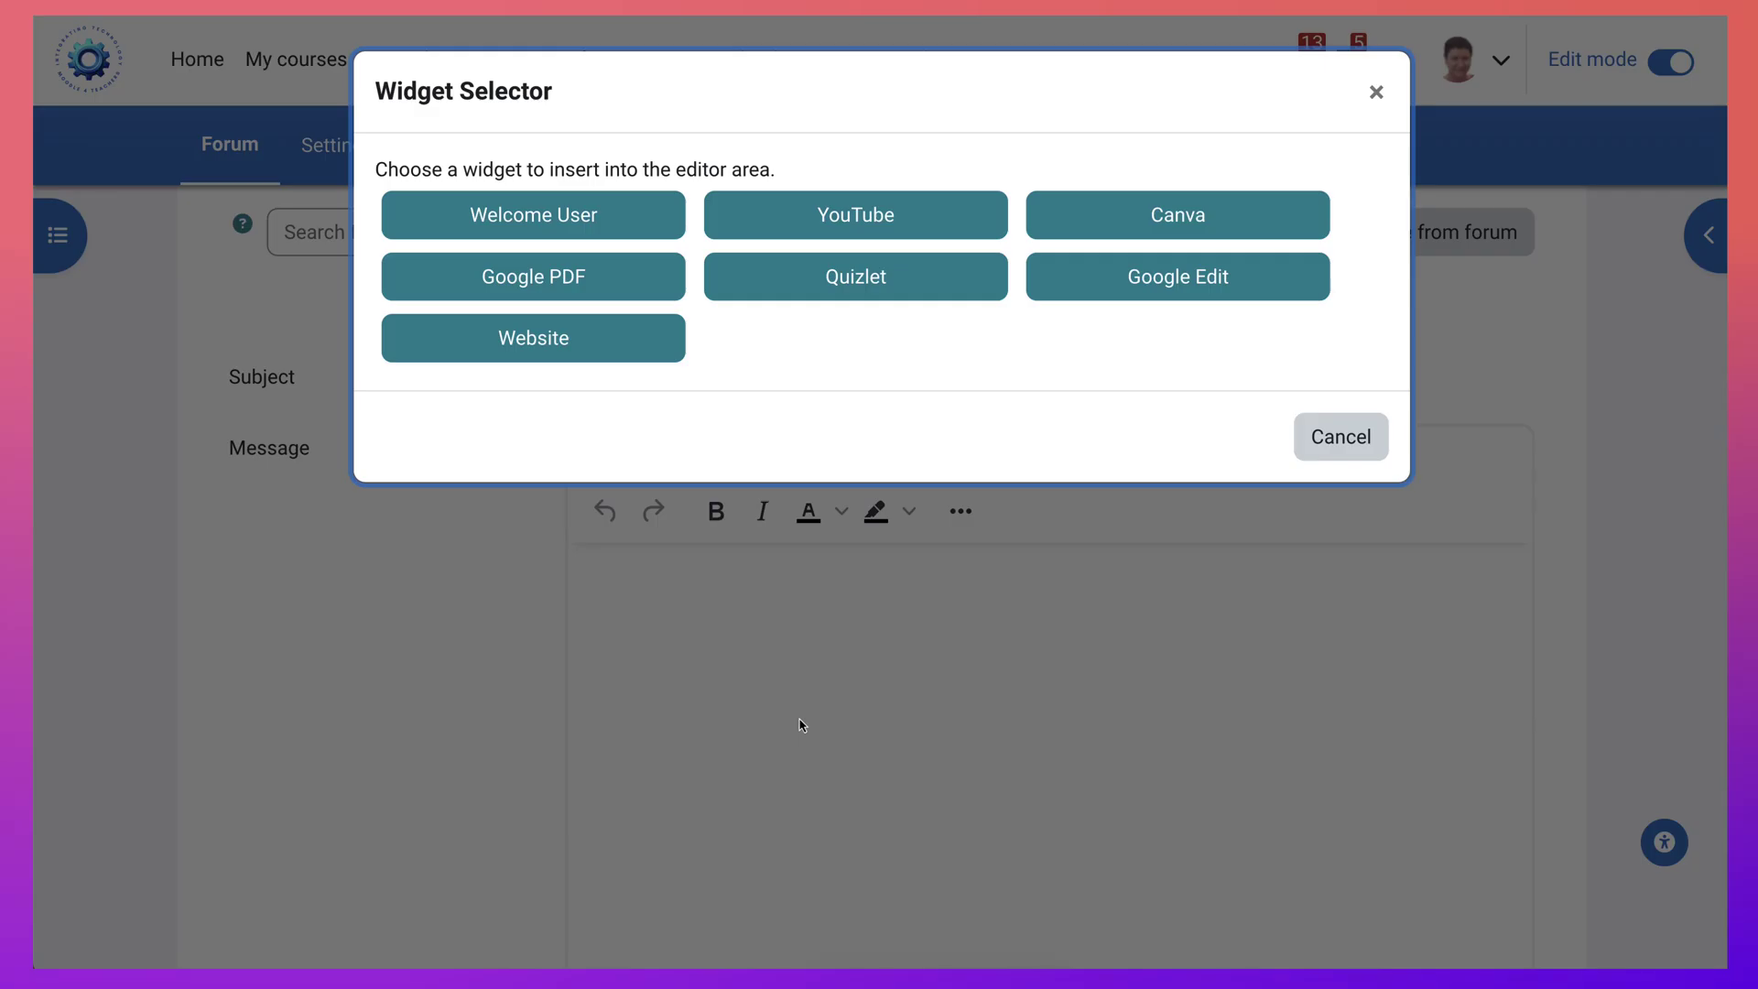
pyautogui.click(558, 341)
pyautogui.click(576, 445)
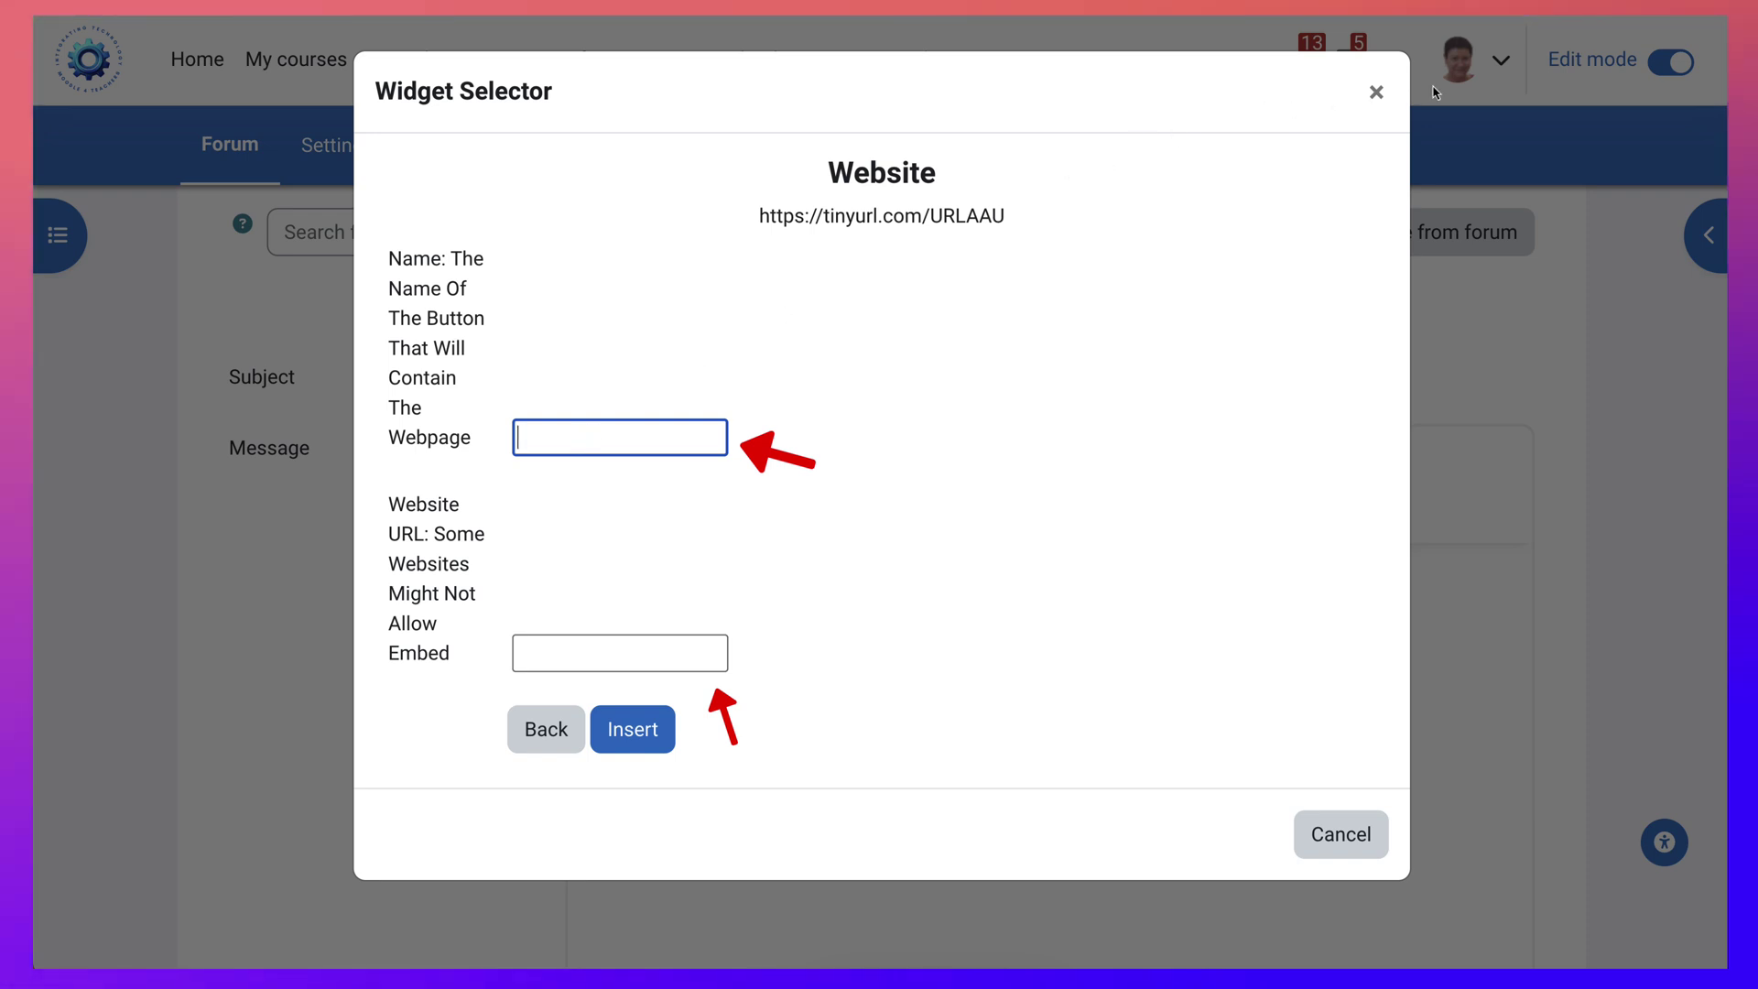
pyautogui.write('Super')
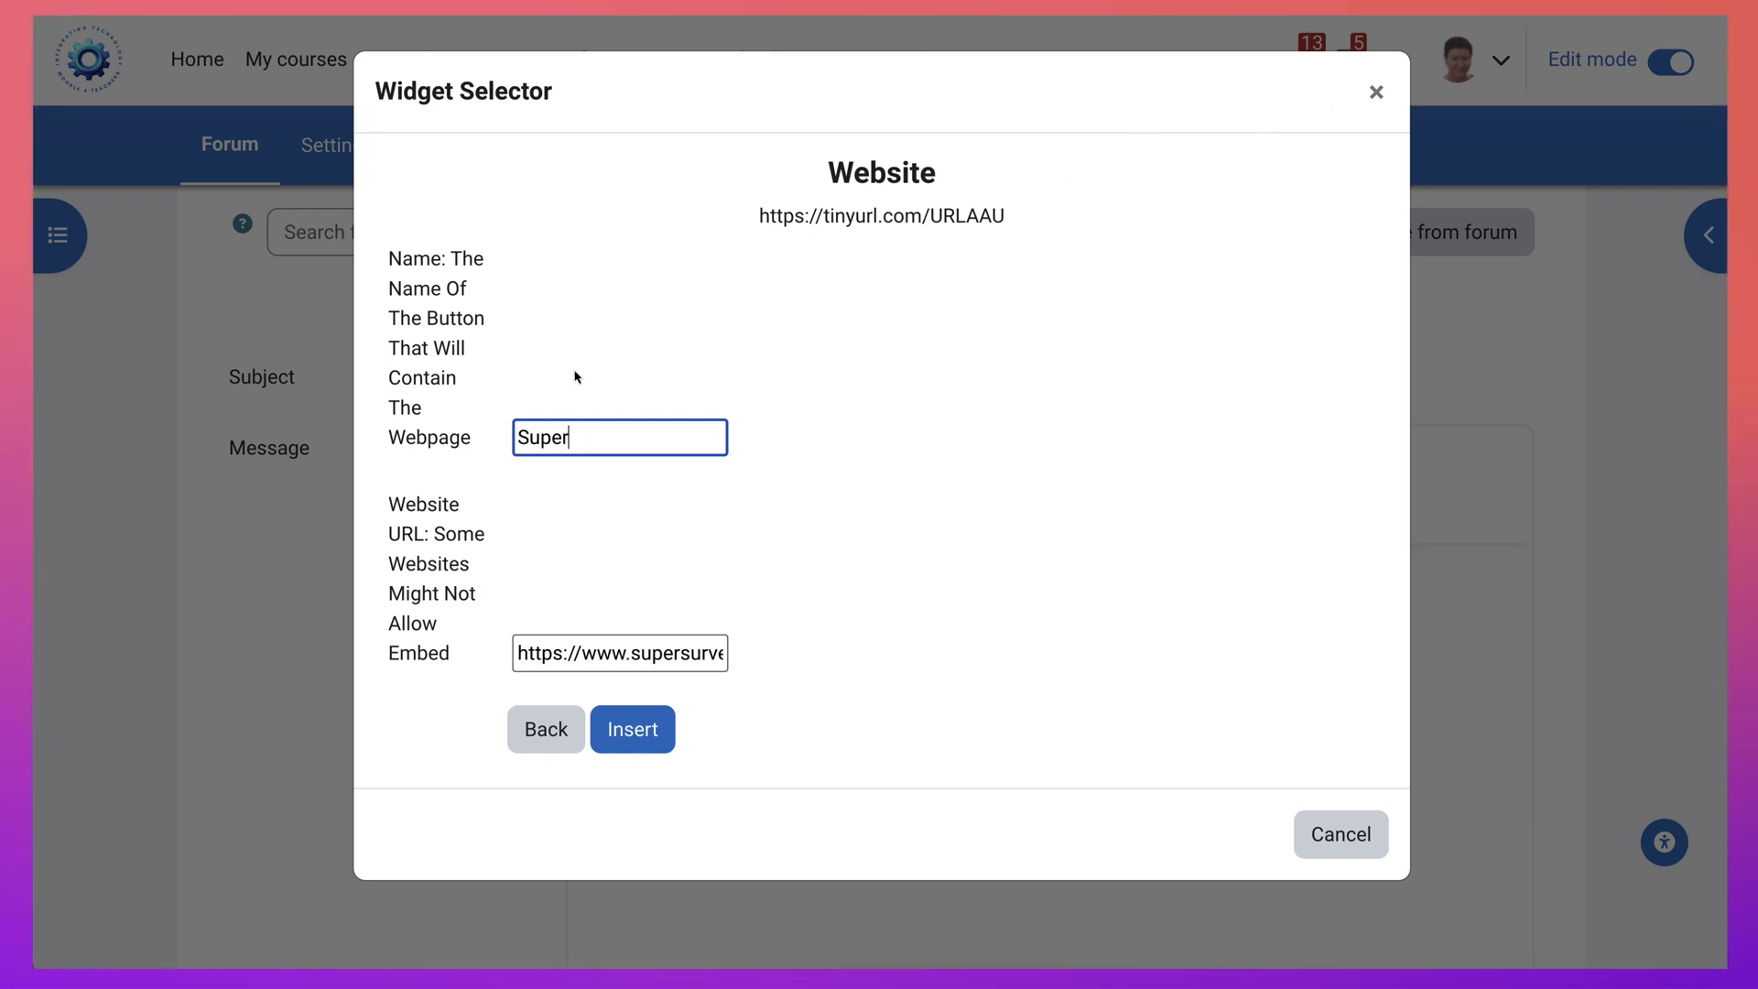
pyautogui.write(' SUR')
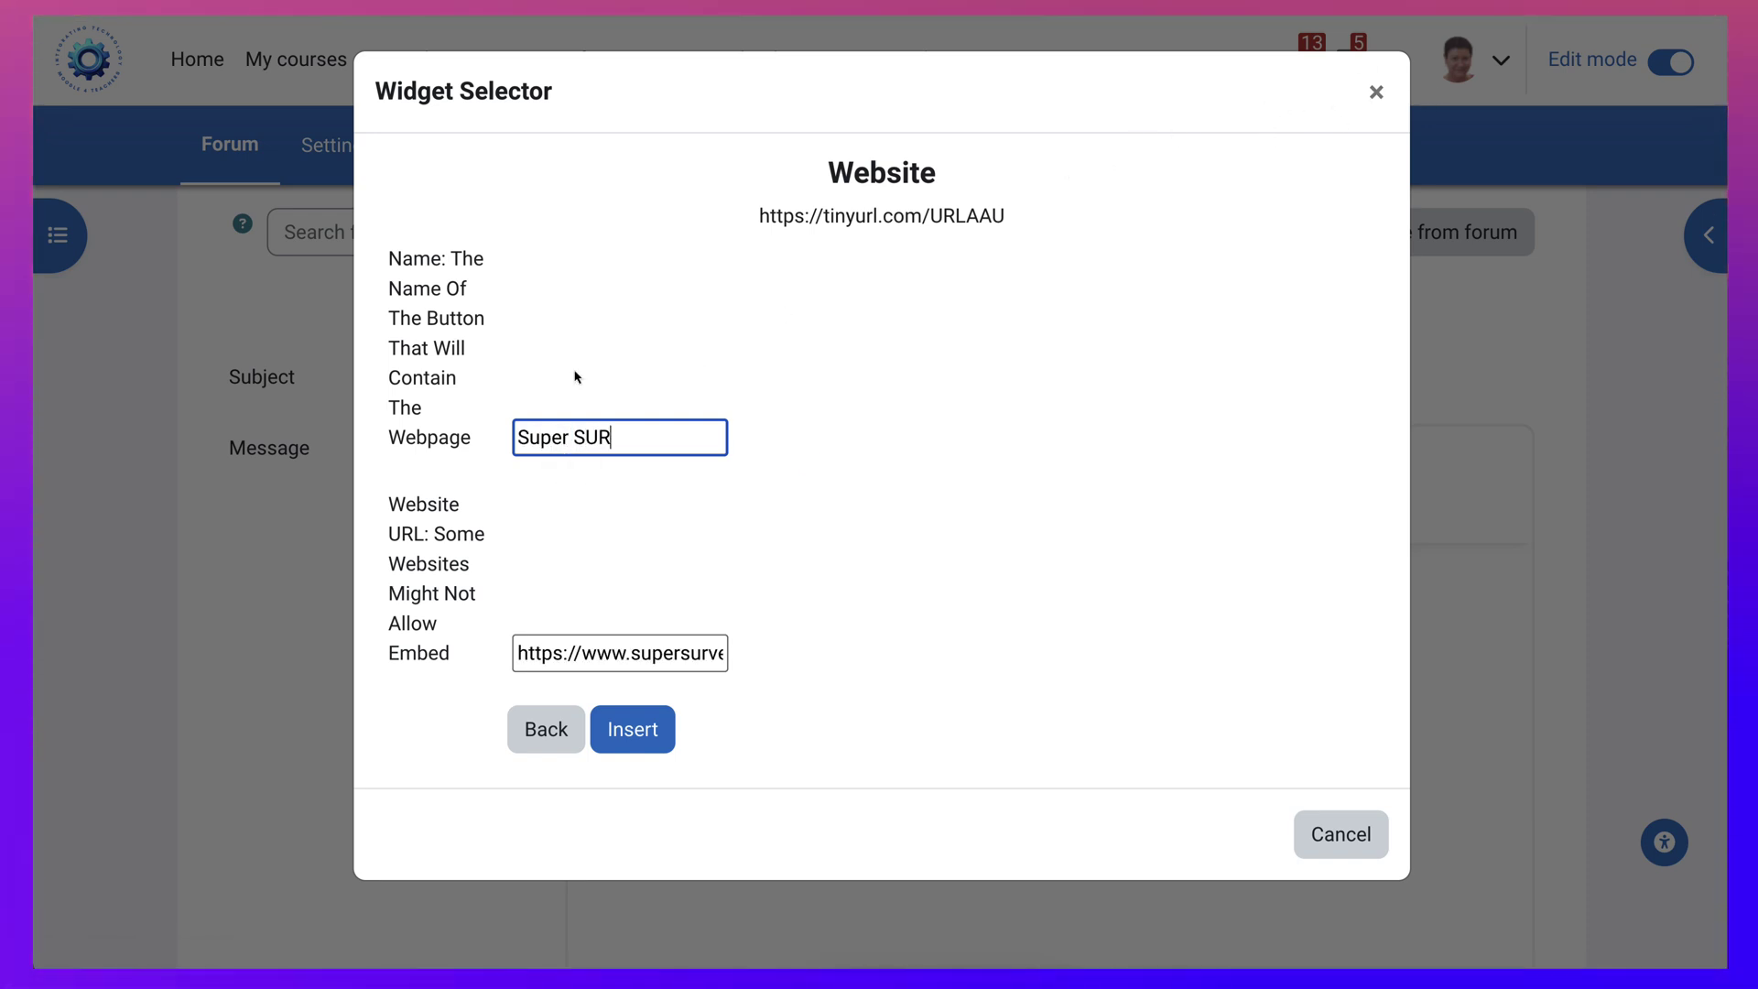
pyautogui.write('urvey')
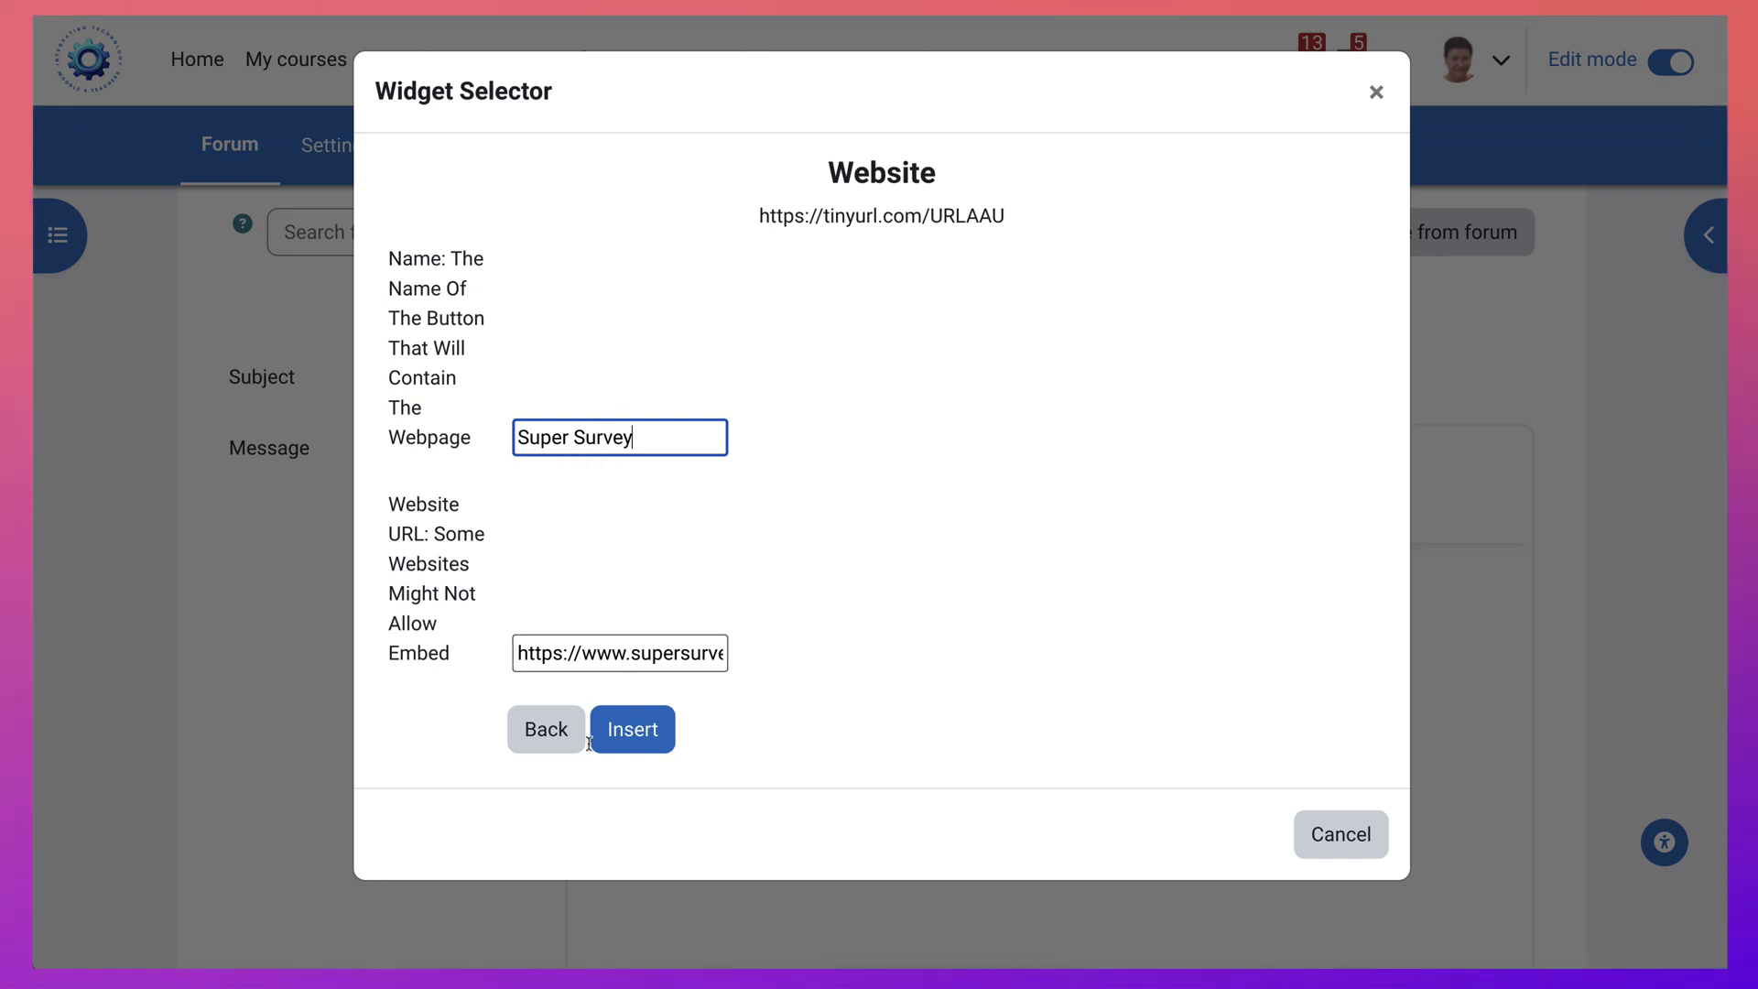
pyautogui.click(631, 730)
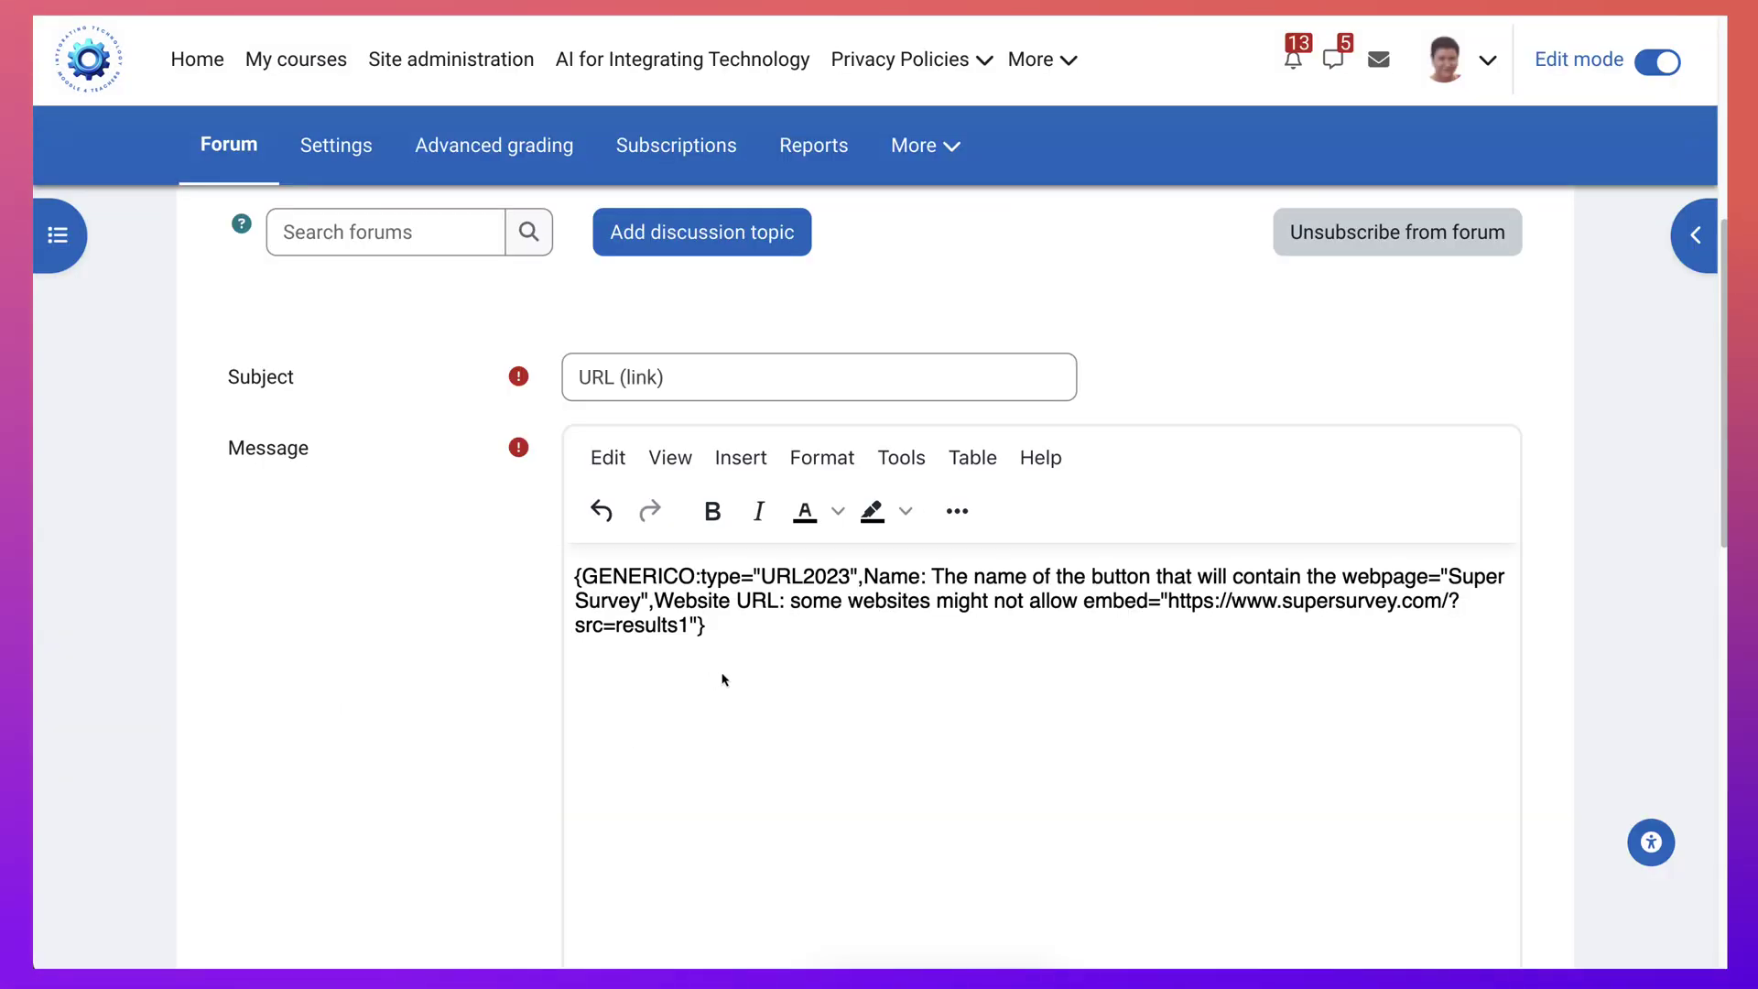
pyautogui.scroll(-5, 860, 624)
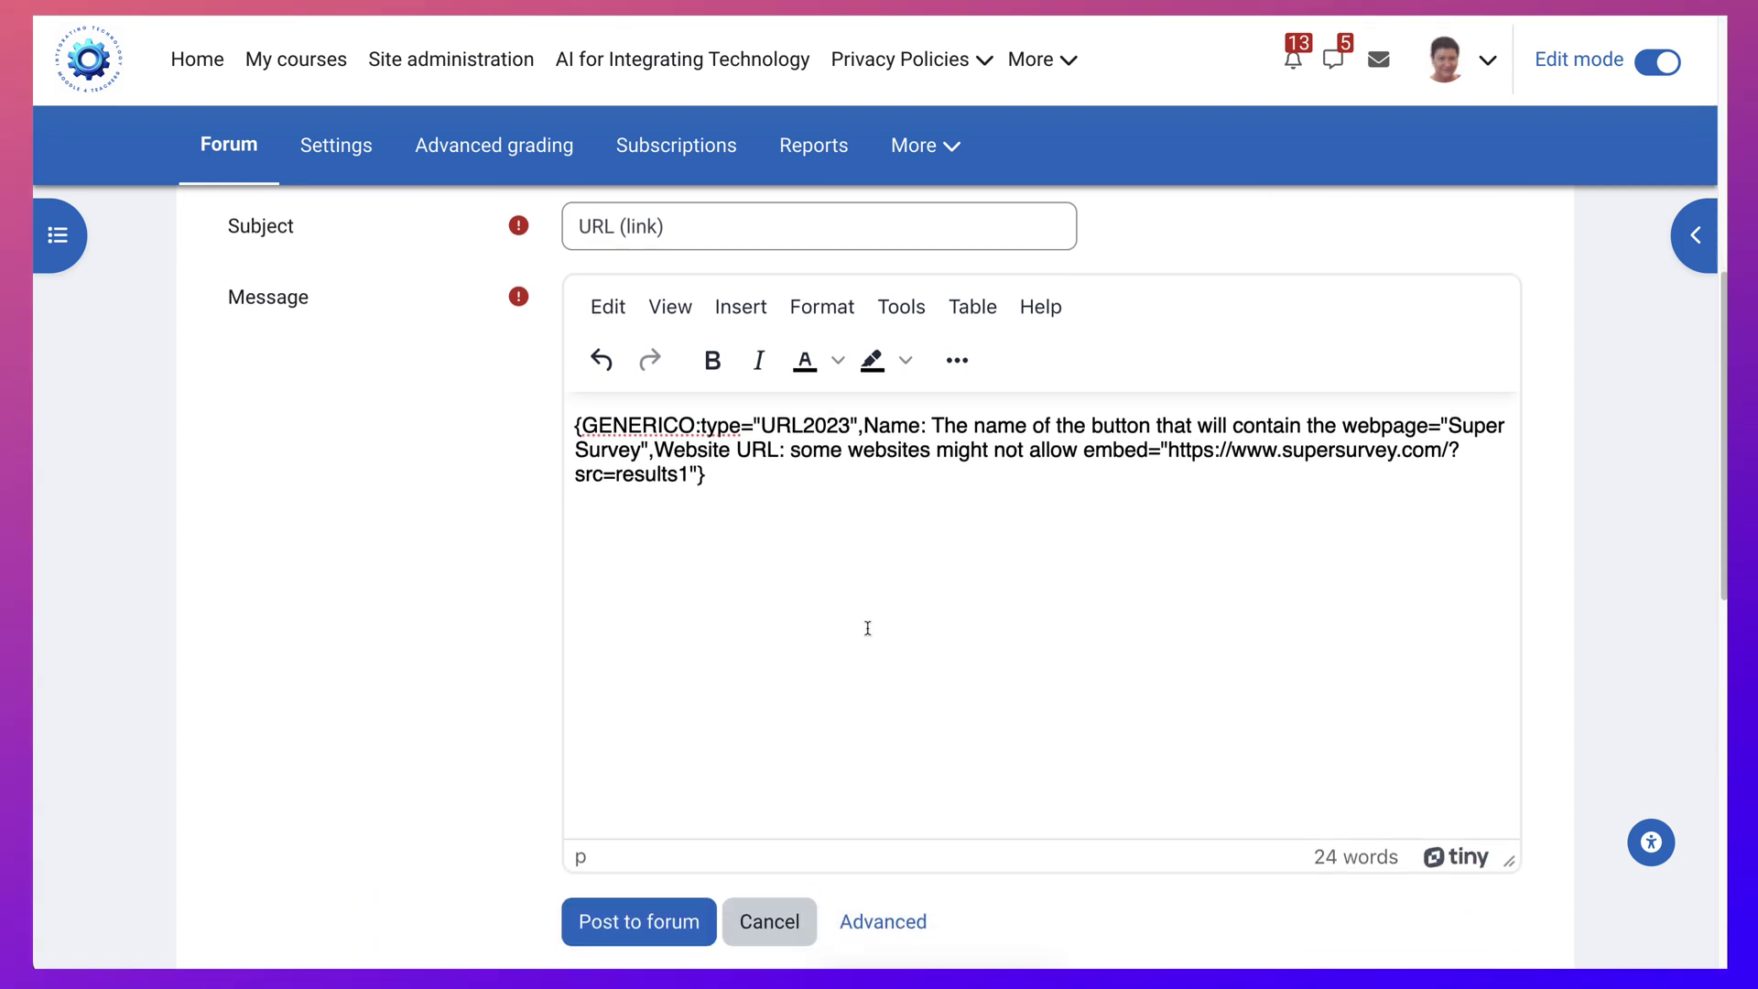
# Post to the Support Forum and open the new URL (link) discussion.
pyautogui.click(661, 676)
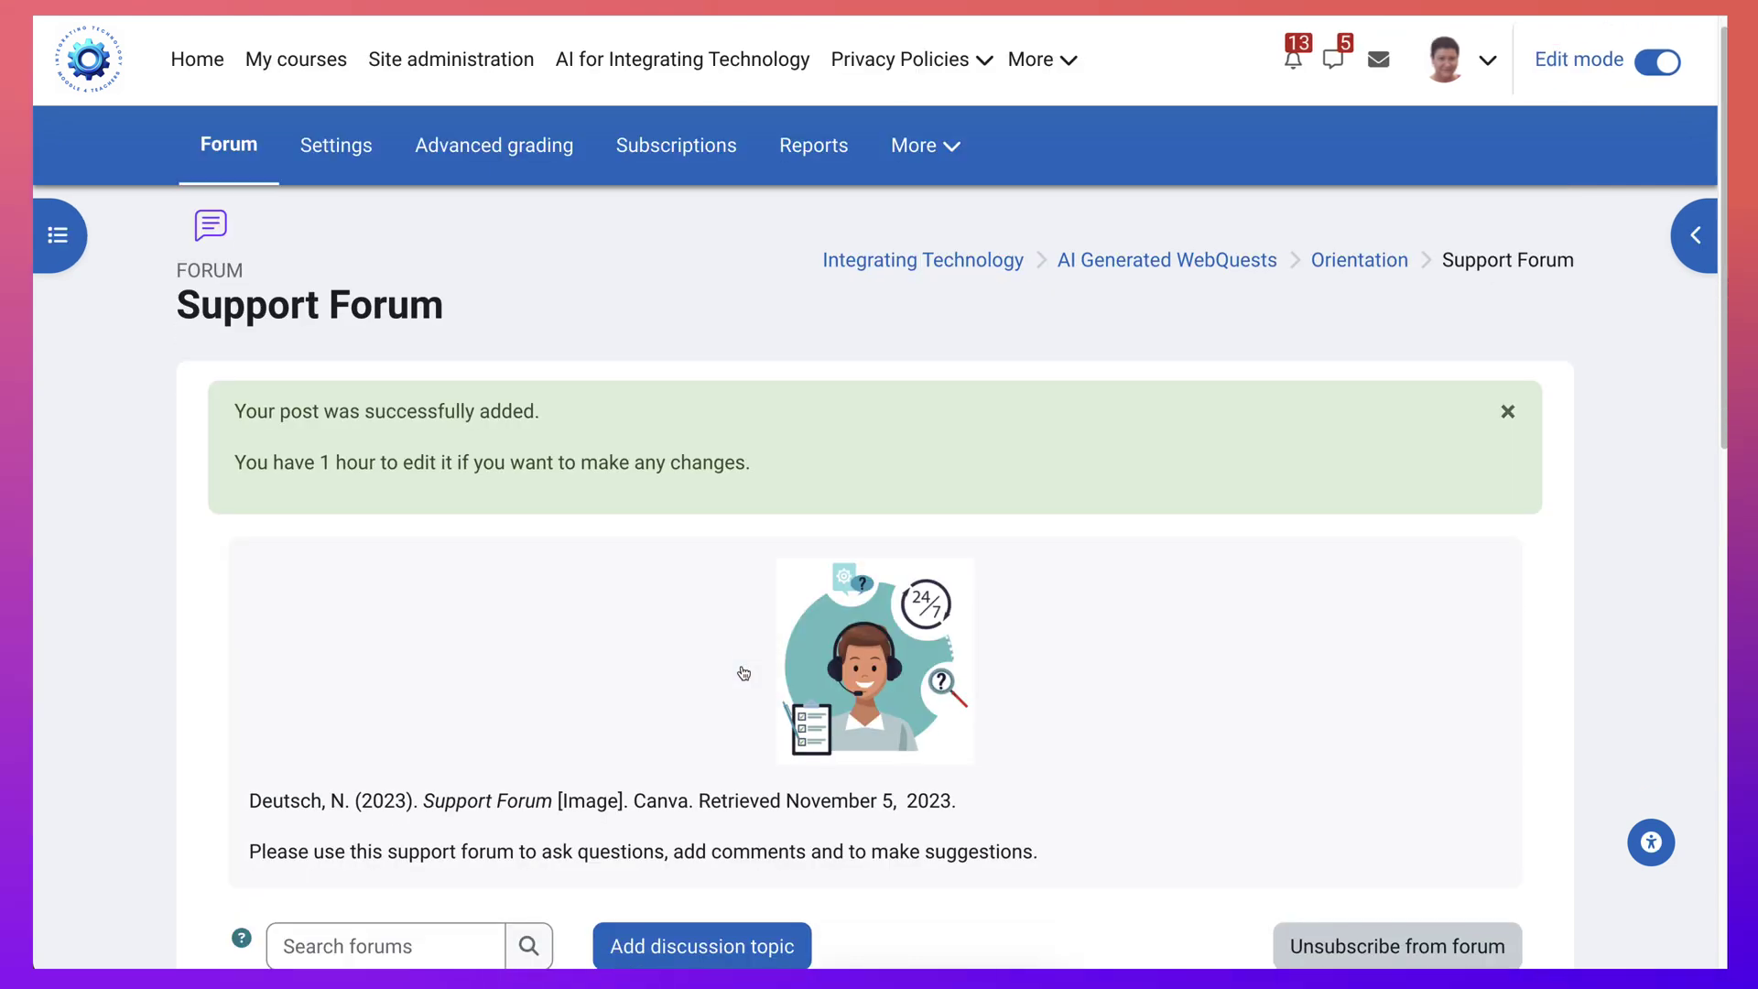
pyautogui.scroll(-6, 586, 686)
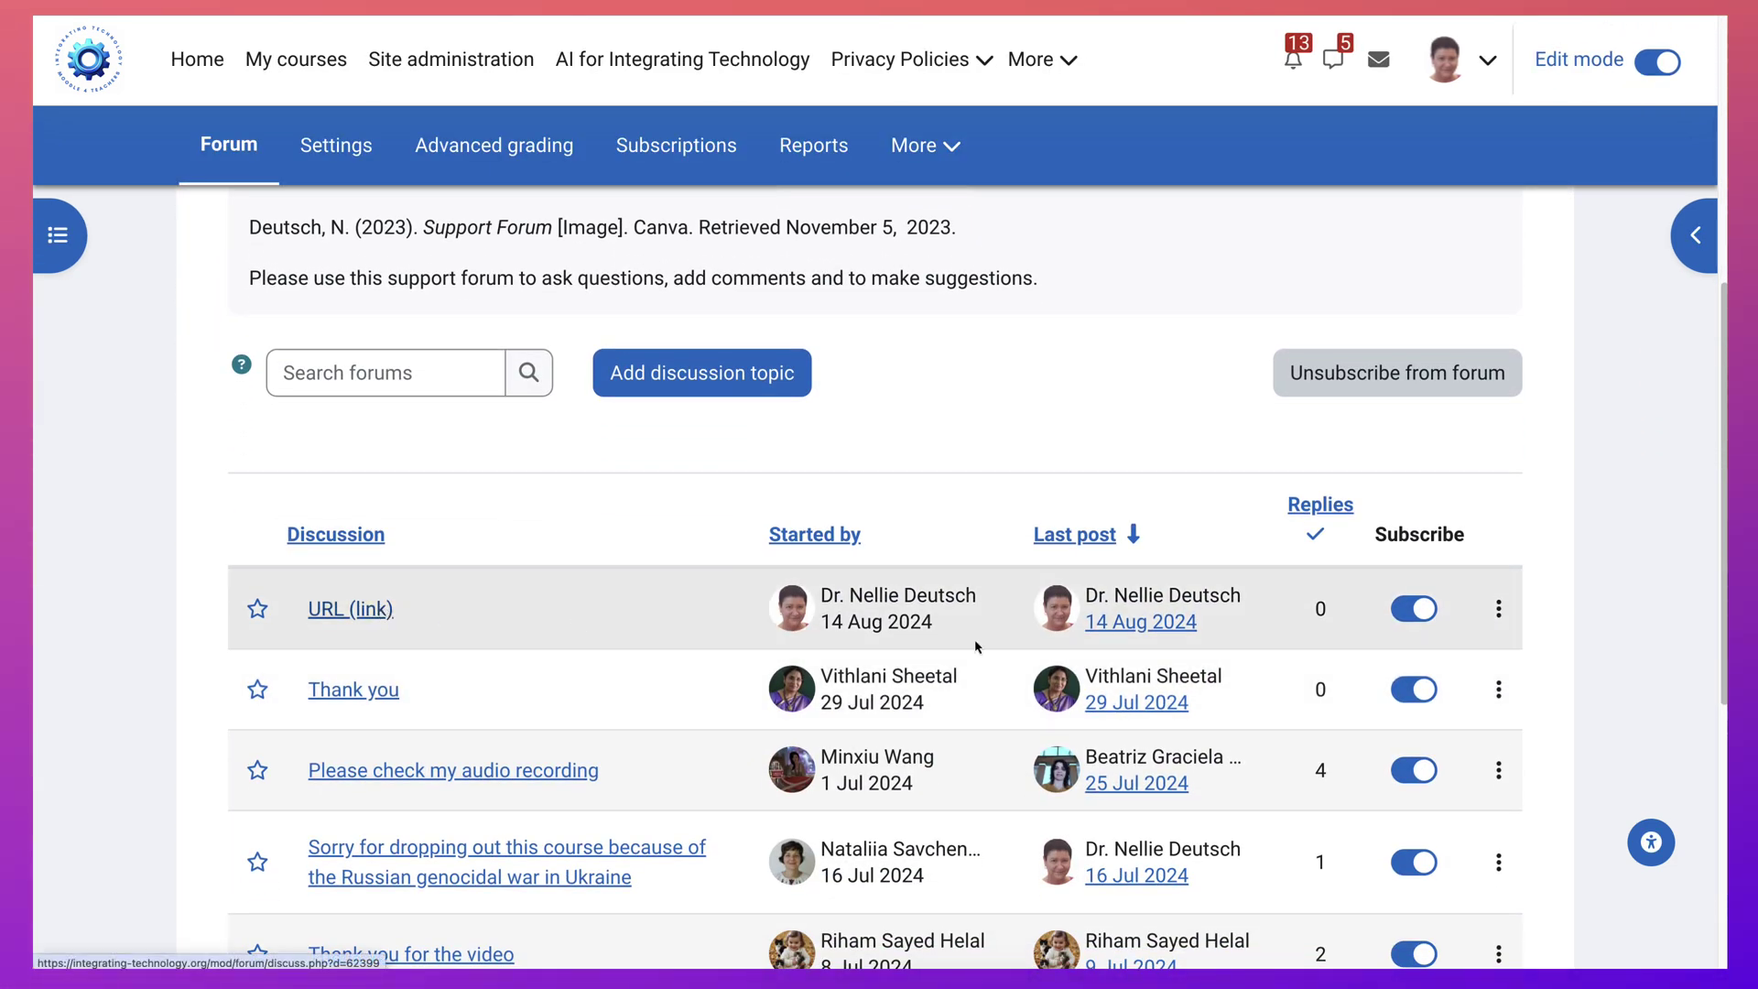
pyautogui.click(1155, 654)
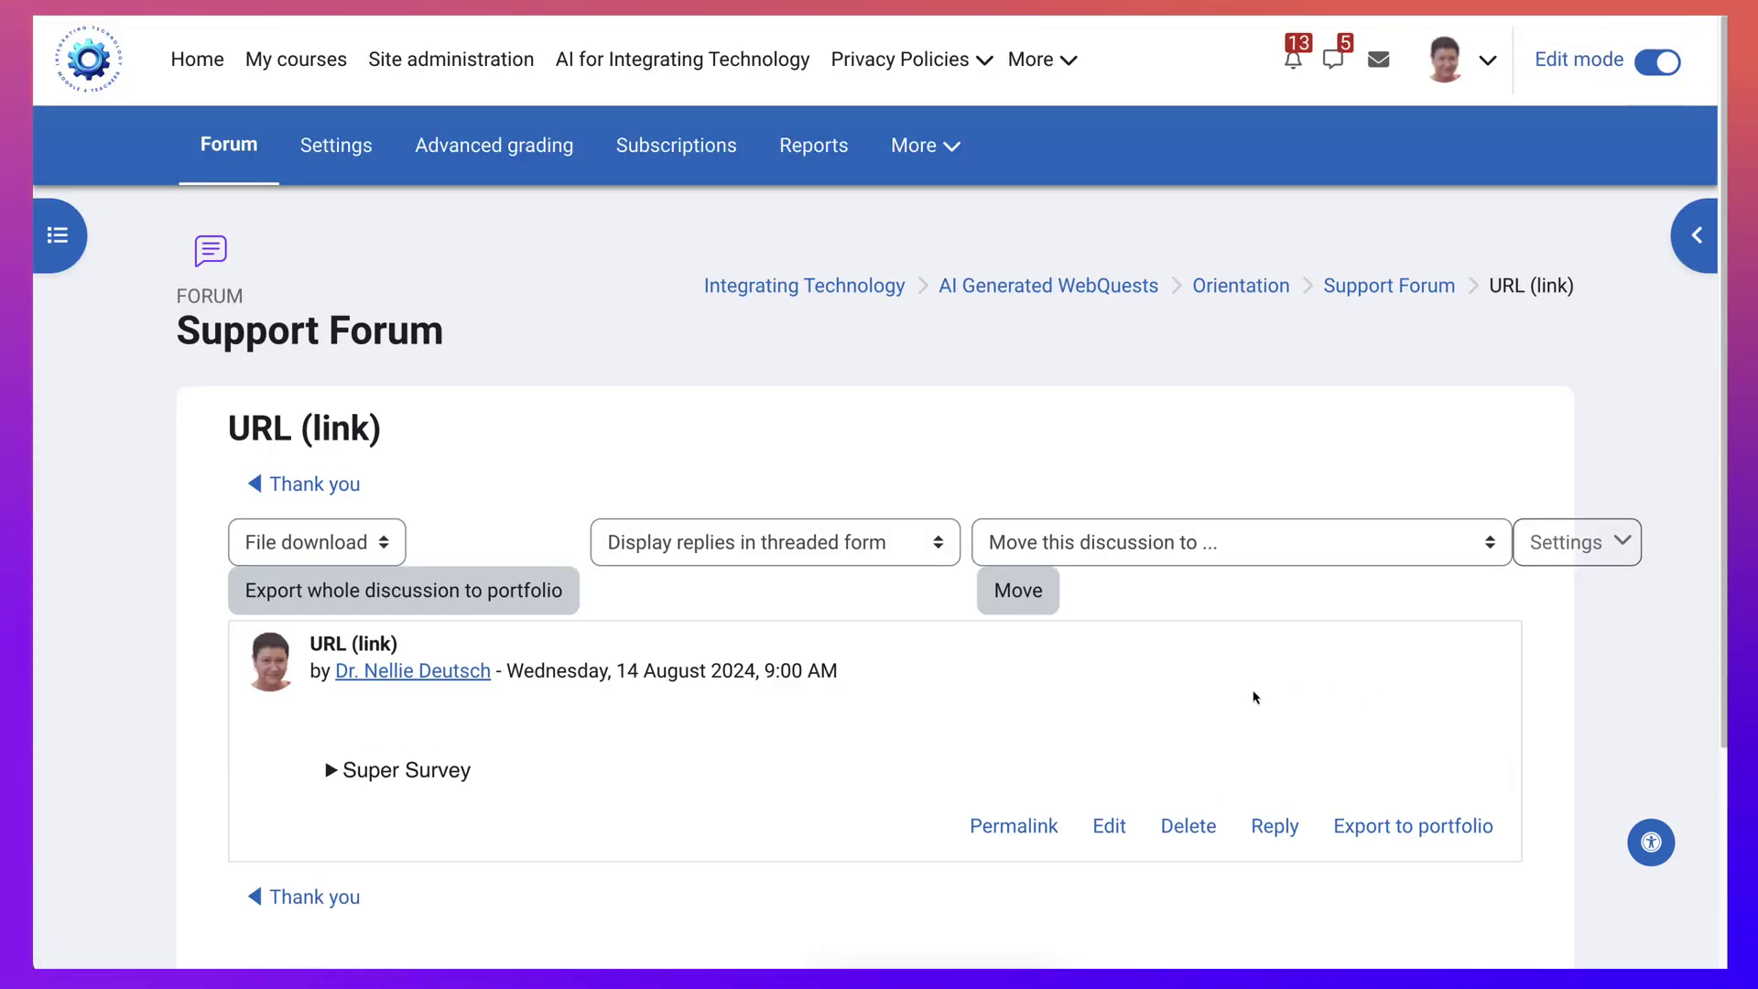
pyautogui.scroll(-2, 638, 741)
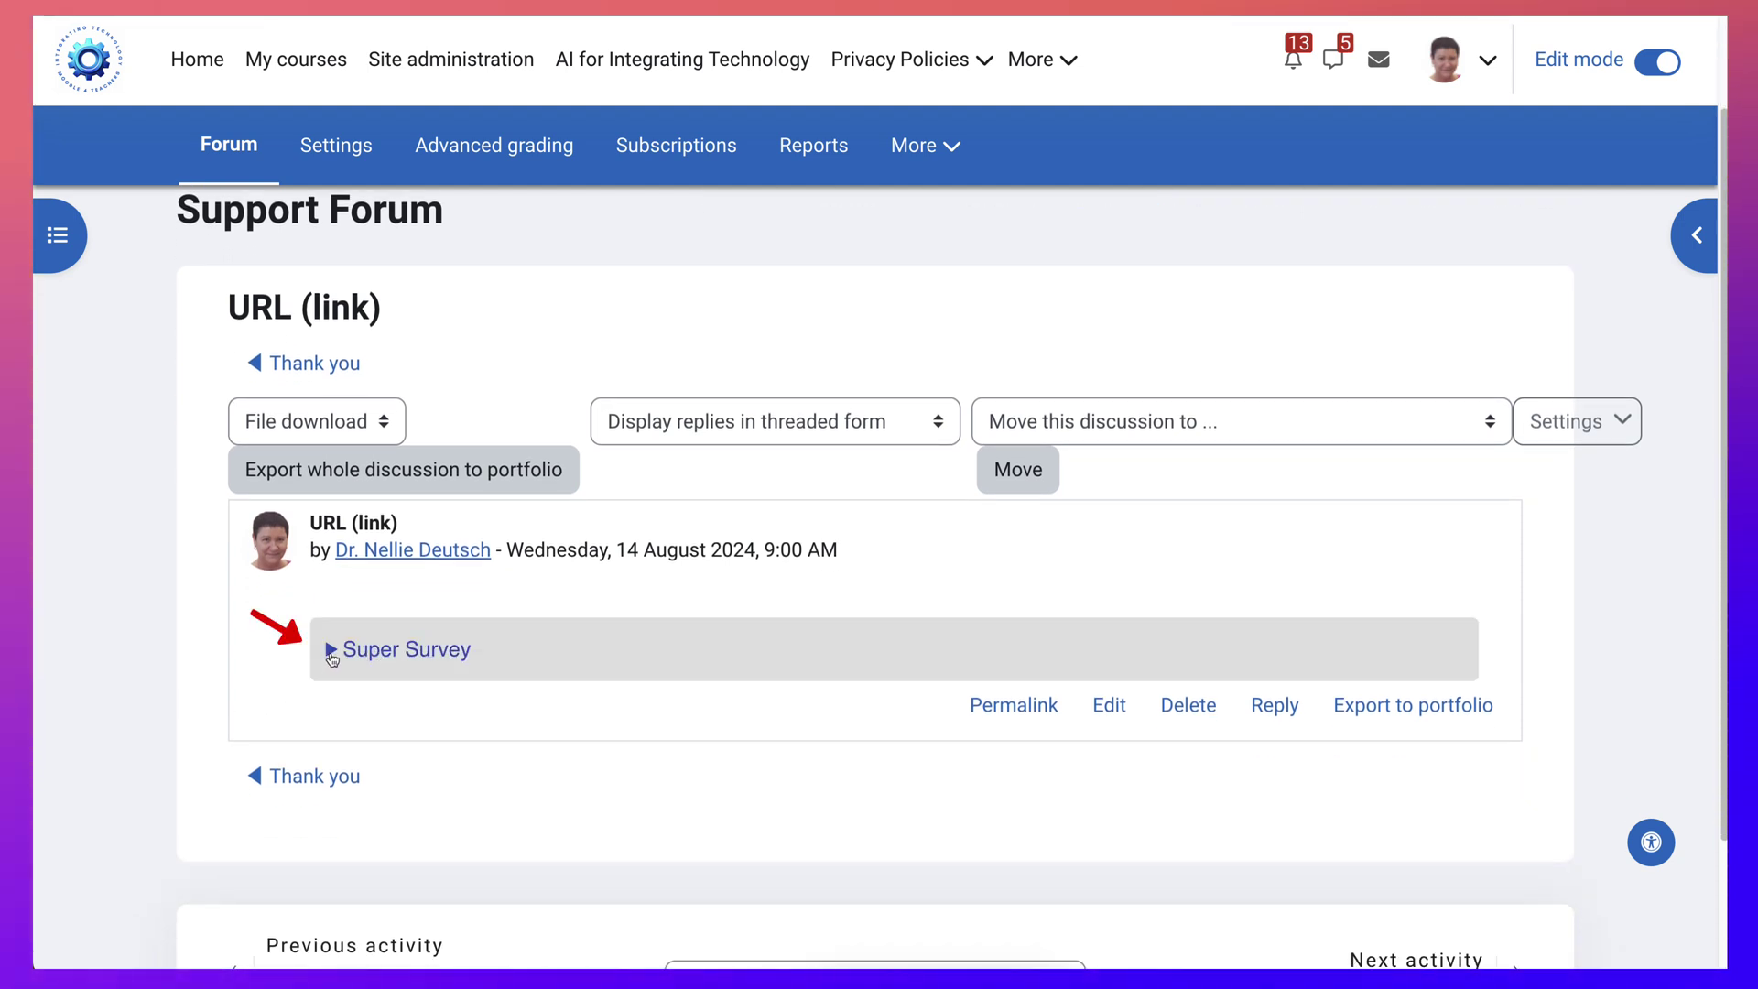
# Expand the post's Super Survey button and scroll through the embedded survey website.
pyautogui.click(428, 656)
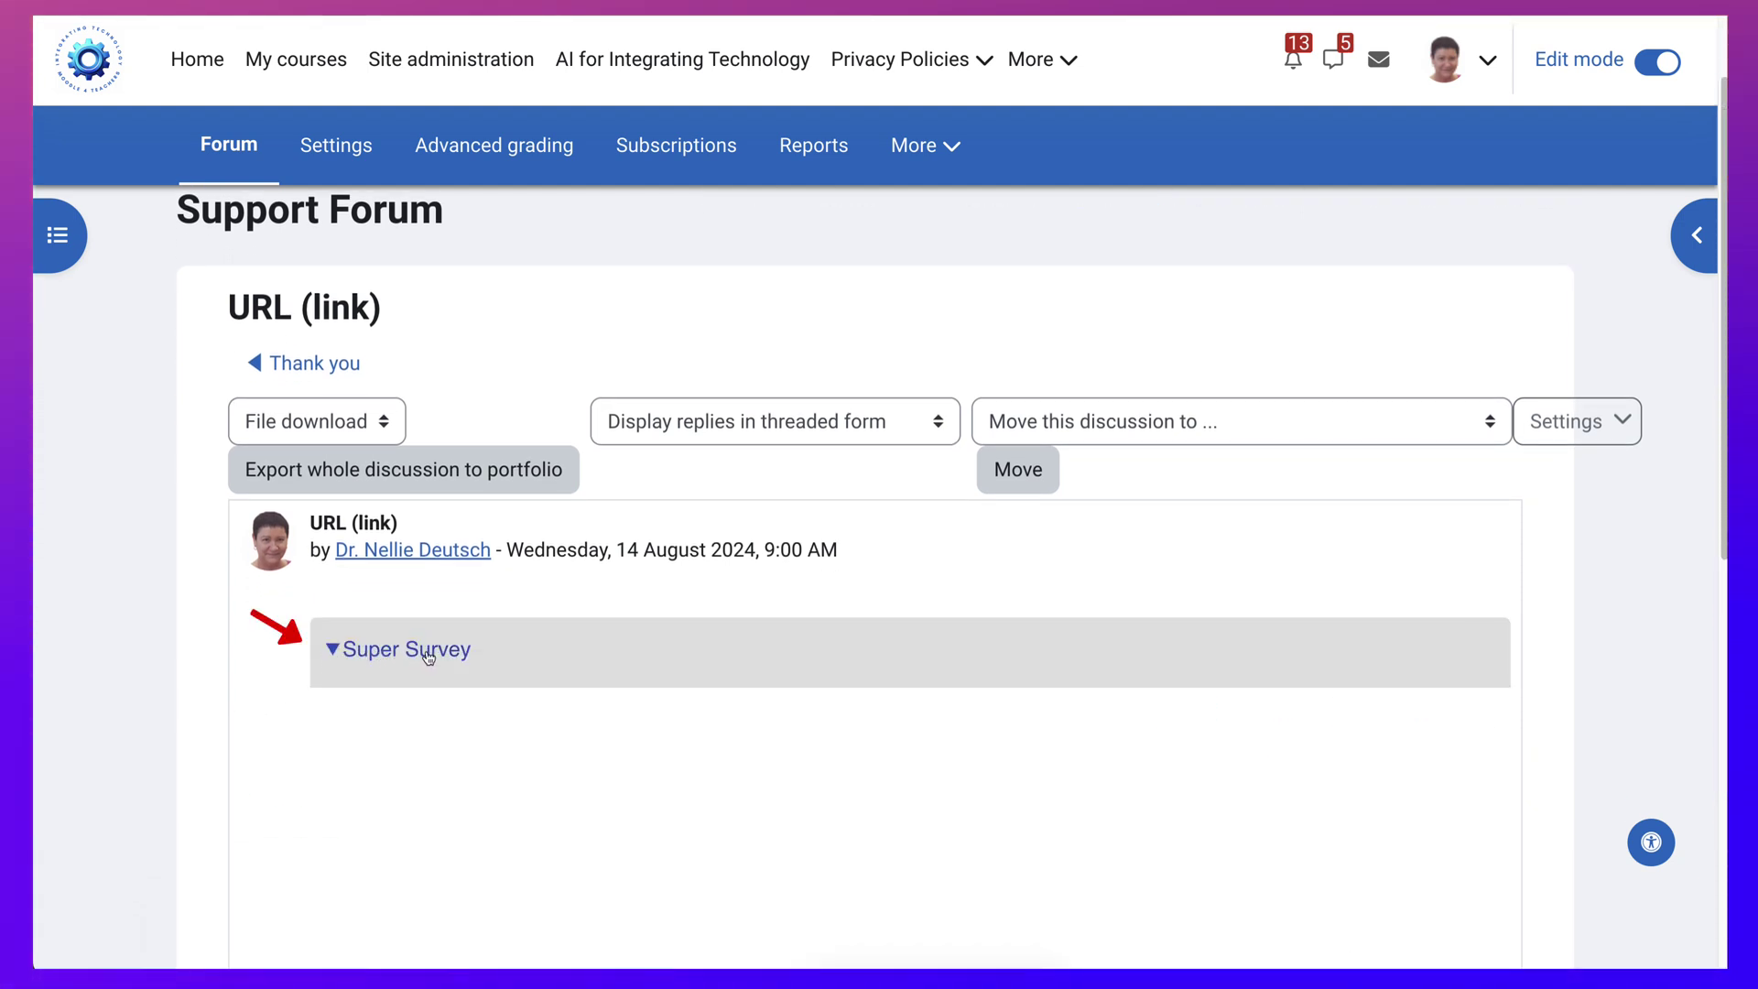
pyautogui.scroll(-3, 504, 678)
pyautogui.scroll(-5, 841, 681)
pyautogui.scroll(7, 860, 714)
pyautogui.scroll(-3, 866, 714)
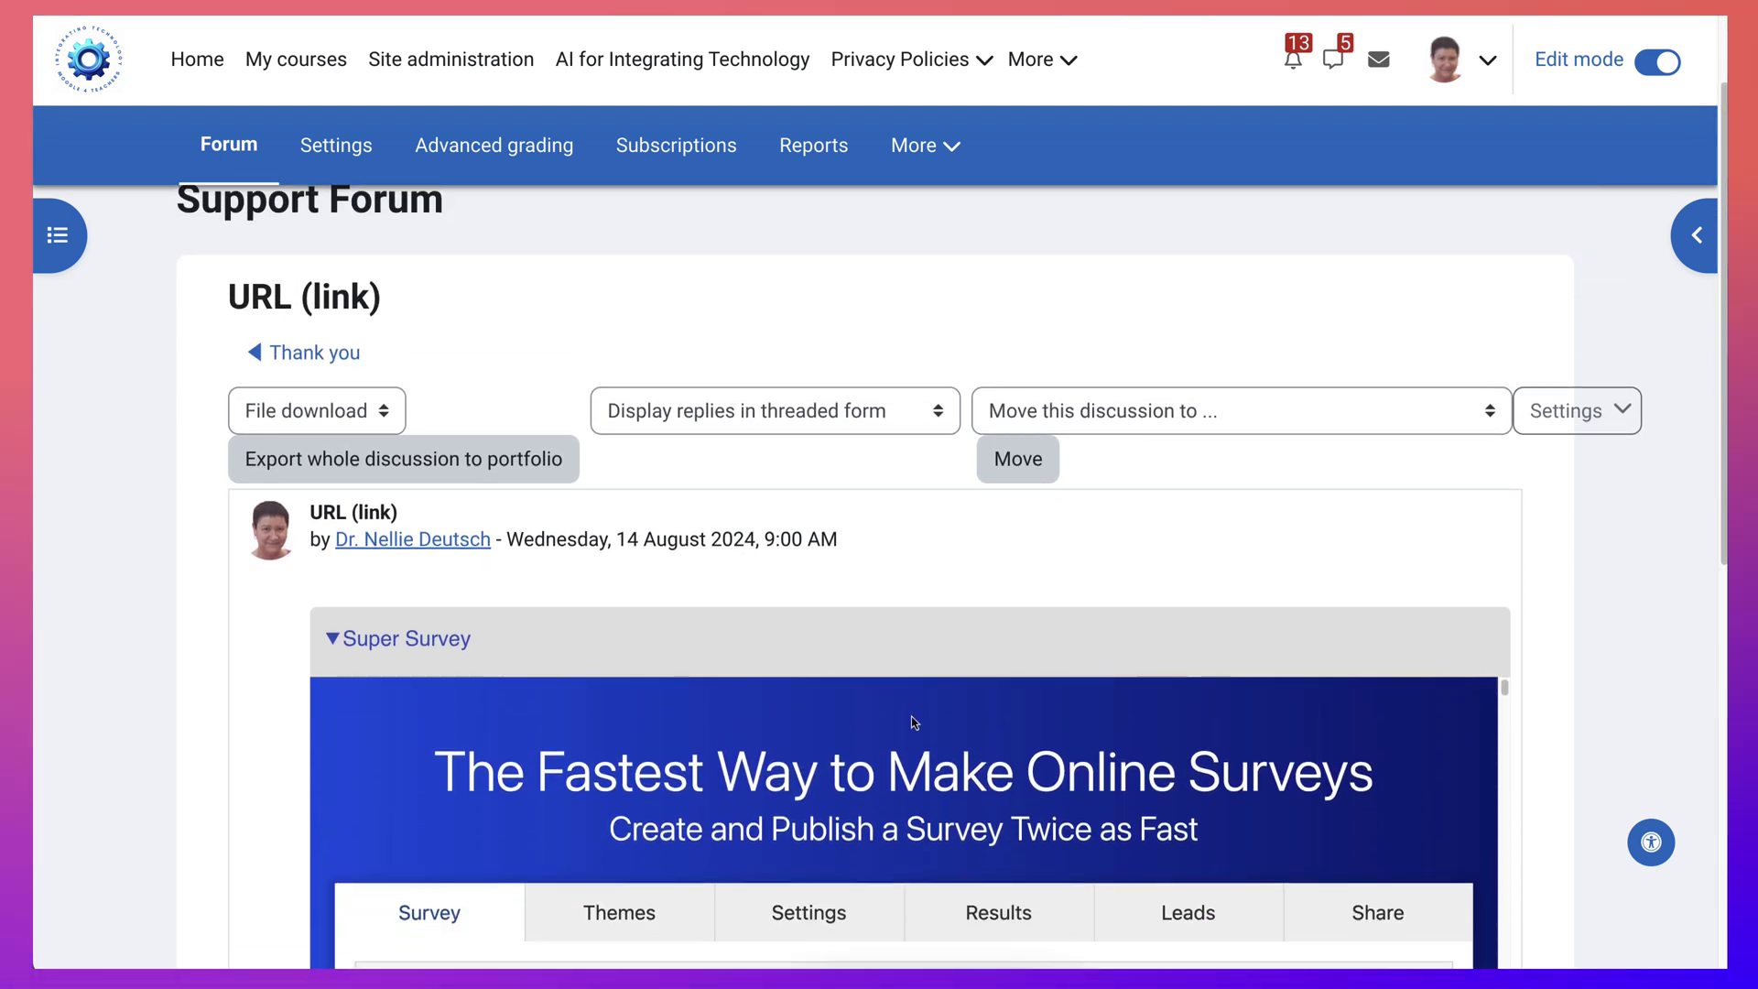
pyautogui.scroll(-7, 229, 655)
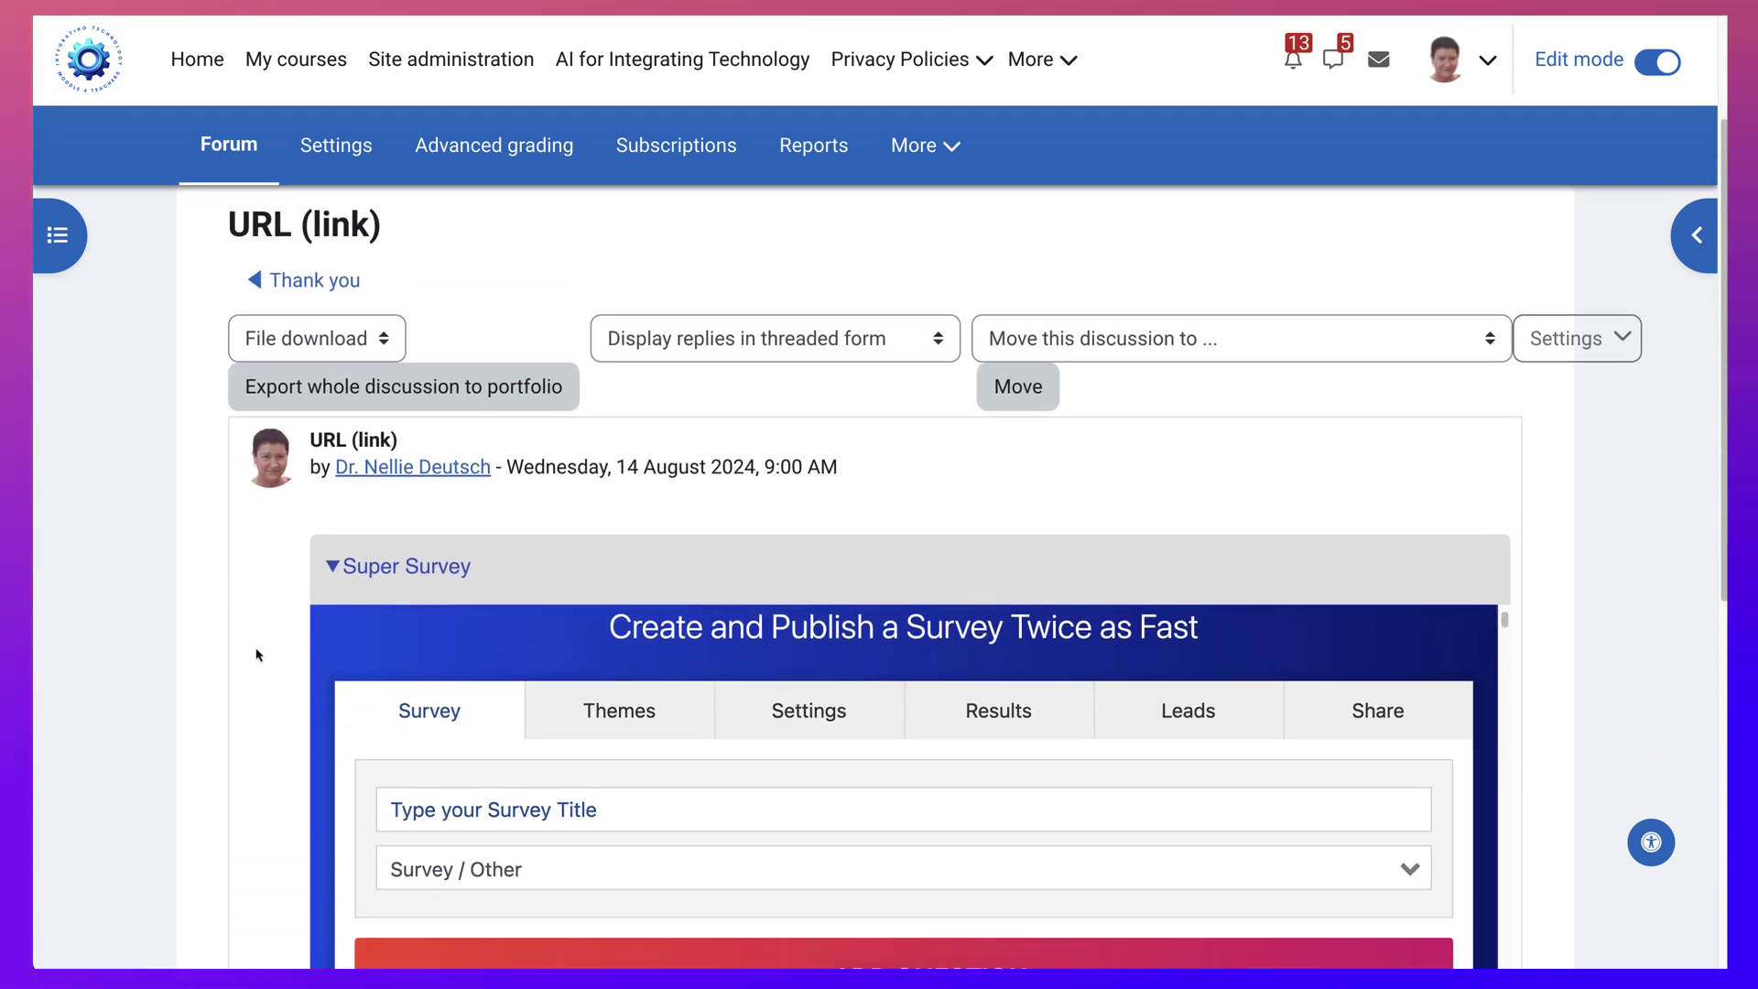
pyautogui.scroll(-1, 856, 472)
pyautogui.scroll(5, 856, 485)
pyautogui.scroll(7, 856, 554)
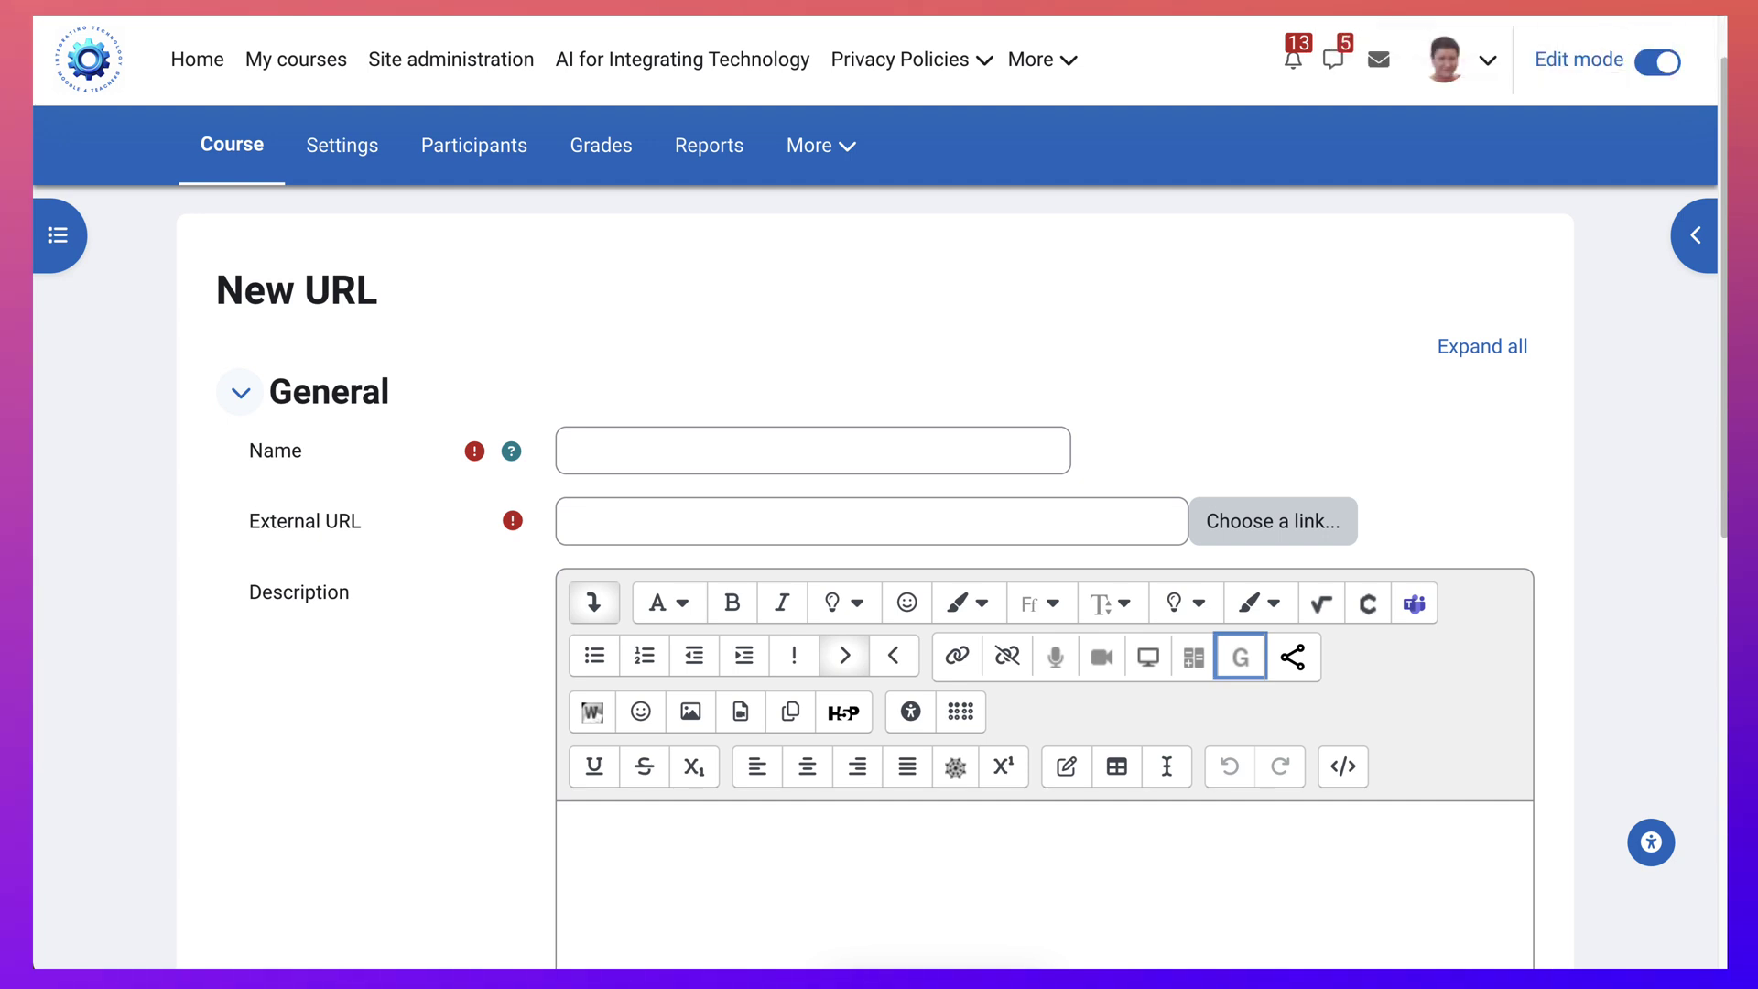
pyautogui.click(705, 447)
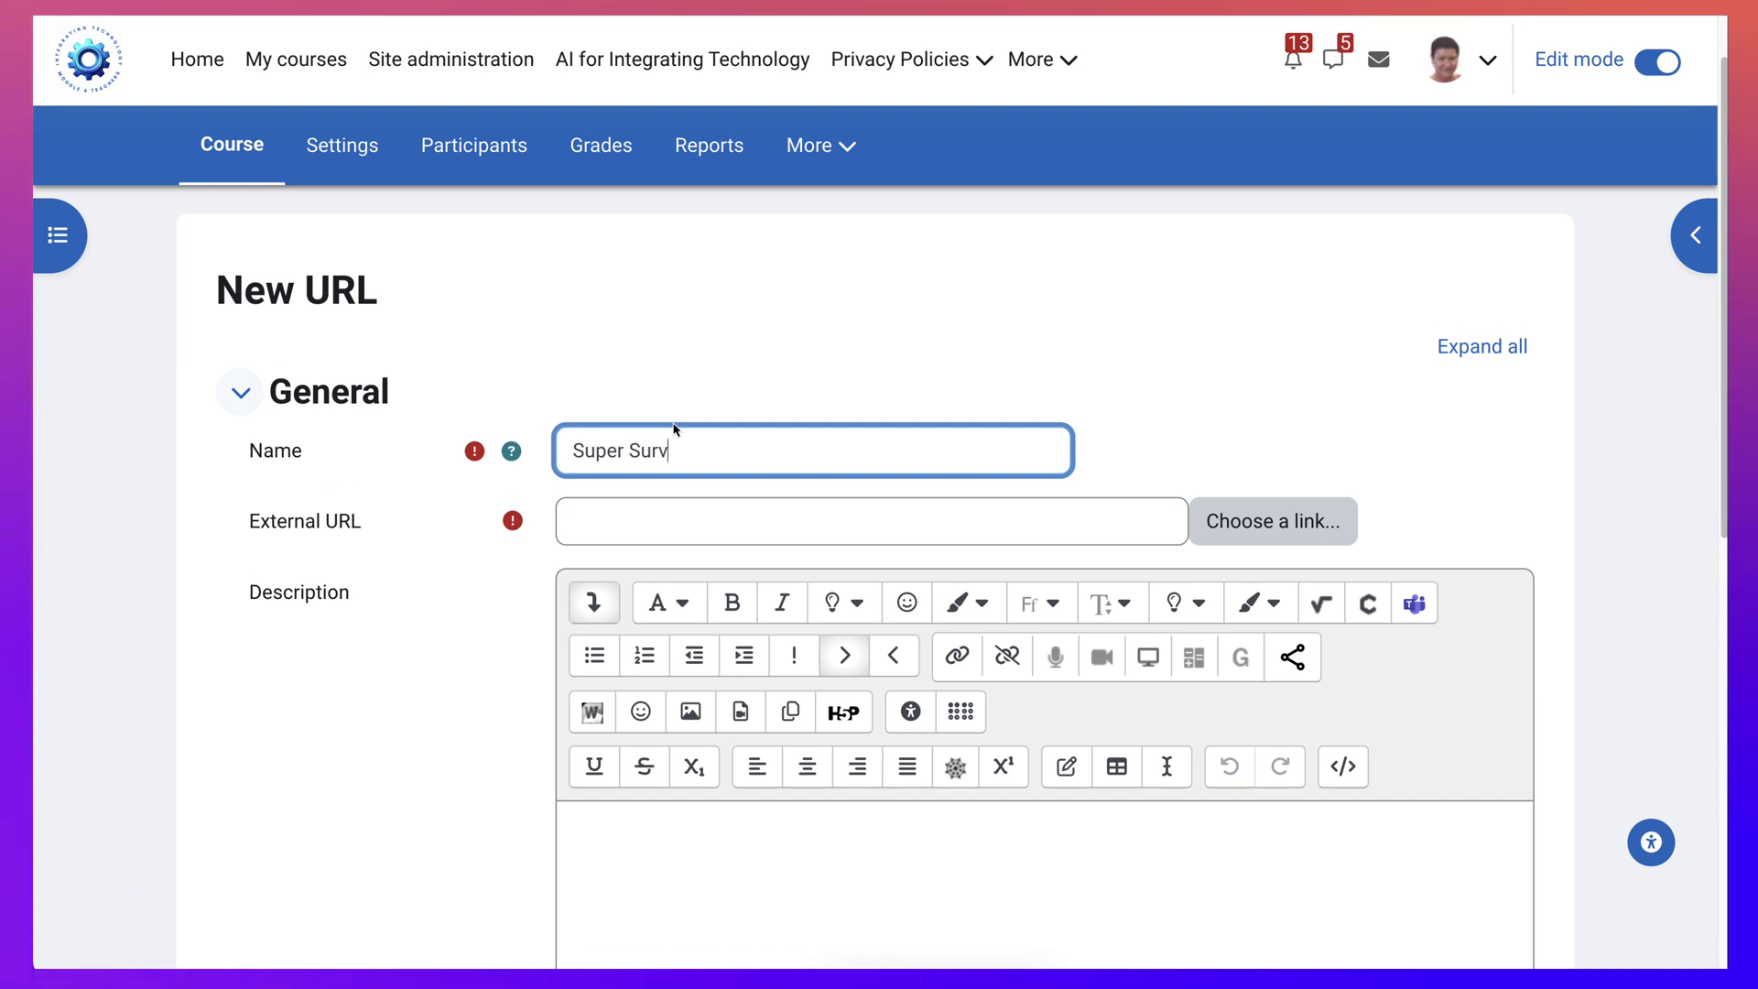
pyautogui.click(631, 515)
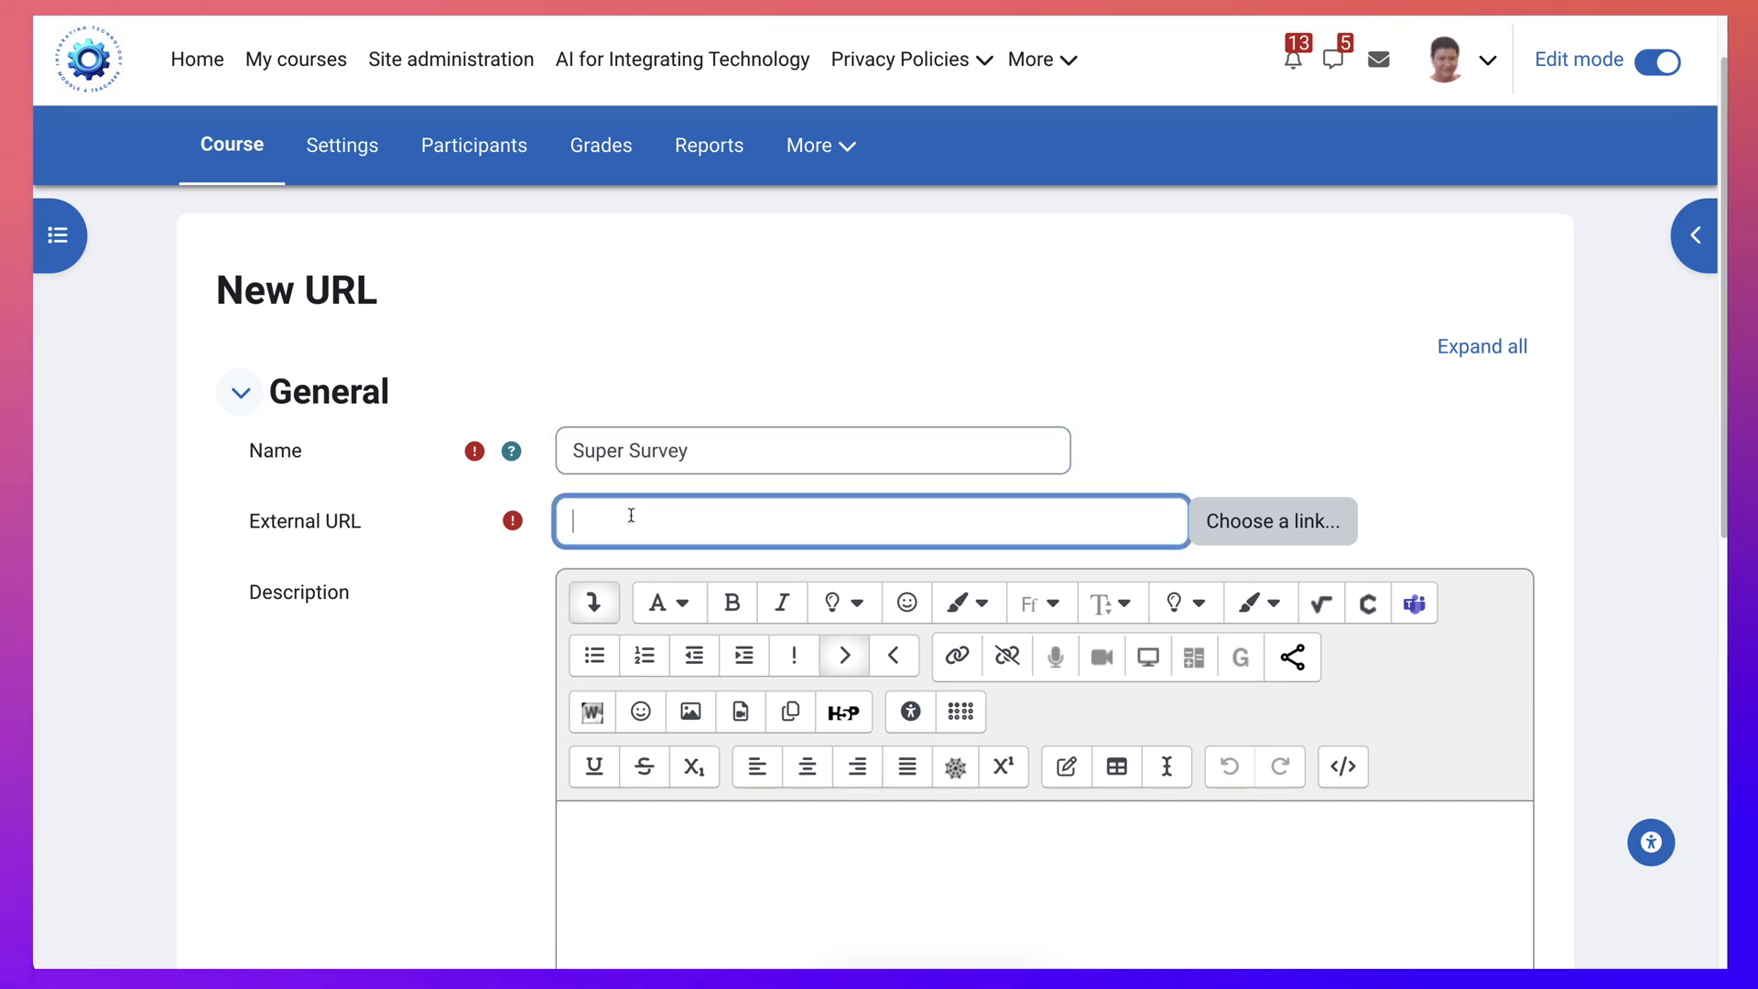
pyautogui.write('https://www.supersurvey.com/')
pyautogui.scroll(-4, 760, 730)
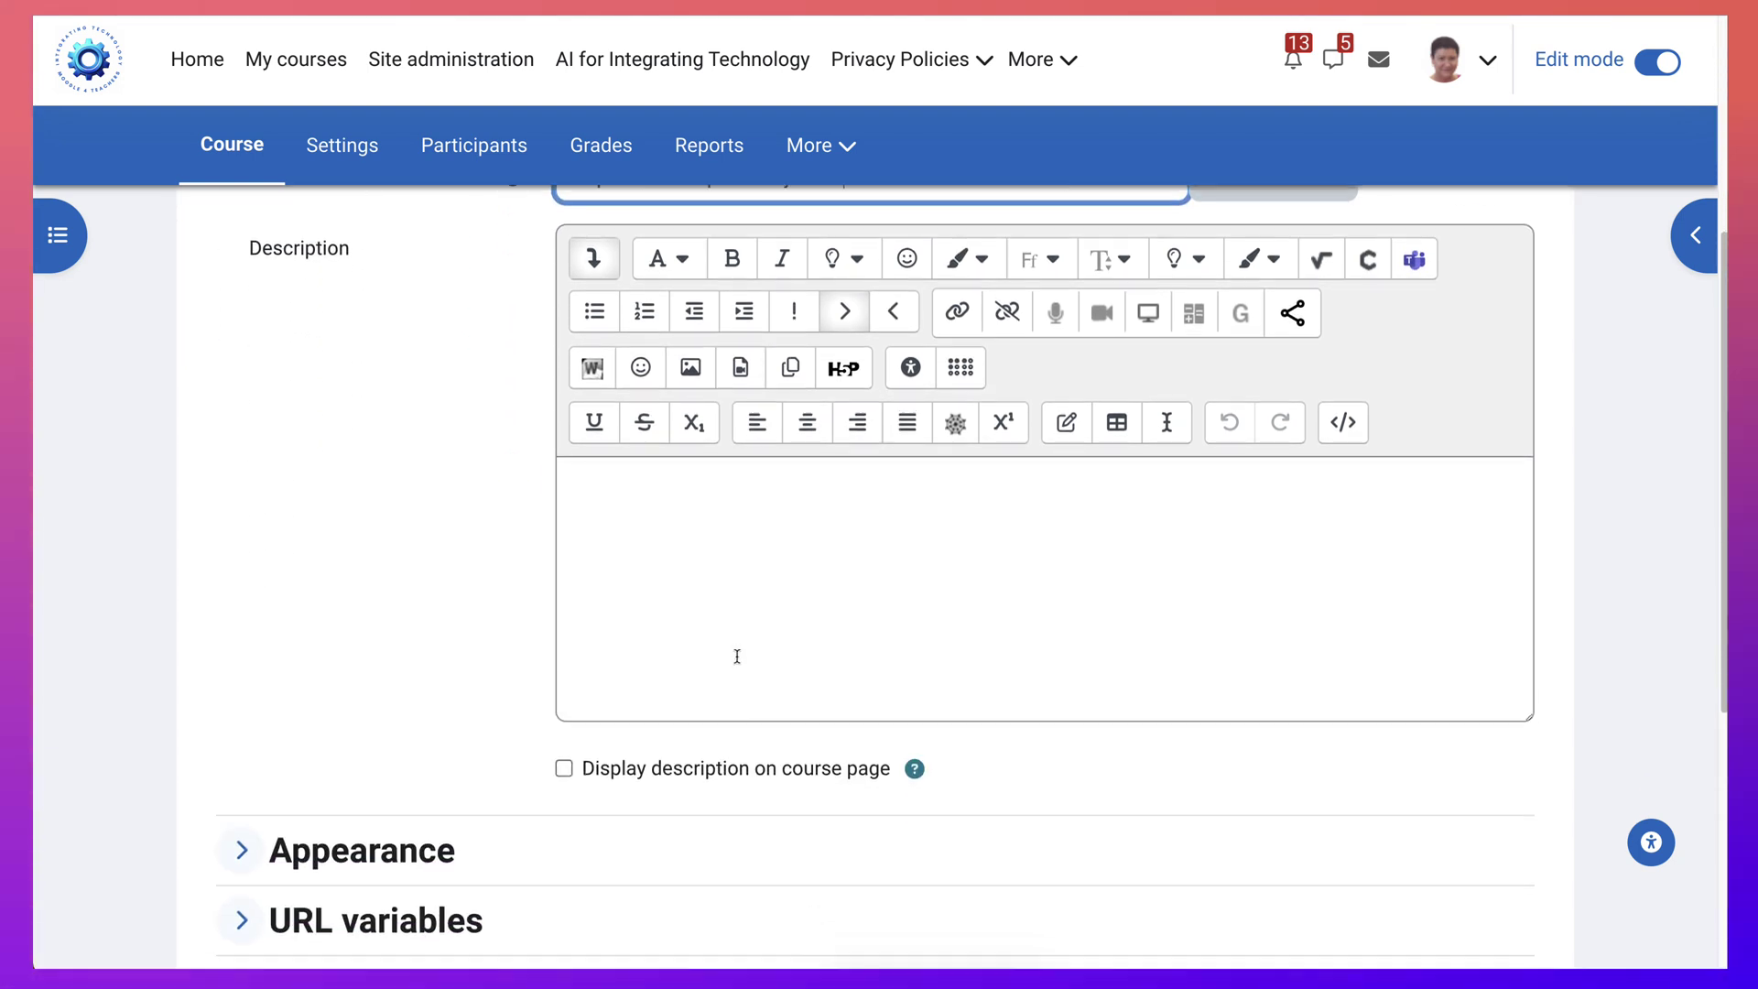
pyautogui.scroll(1, 1180, 354)
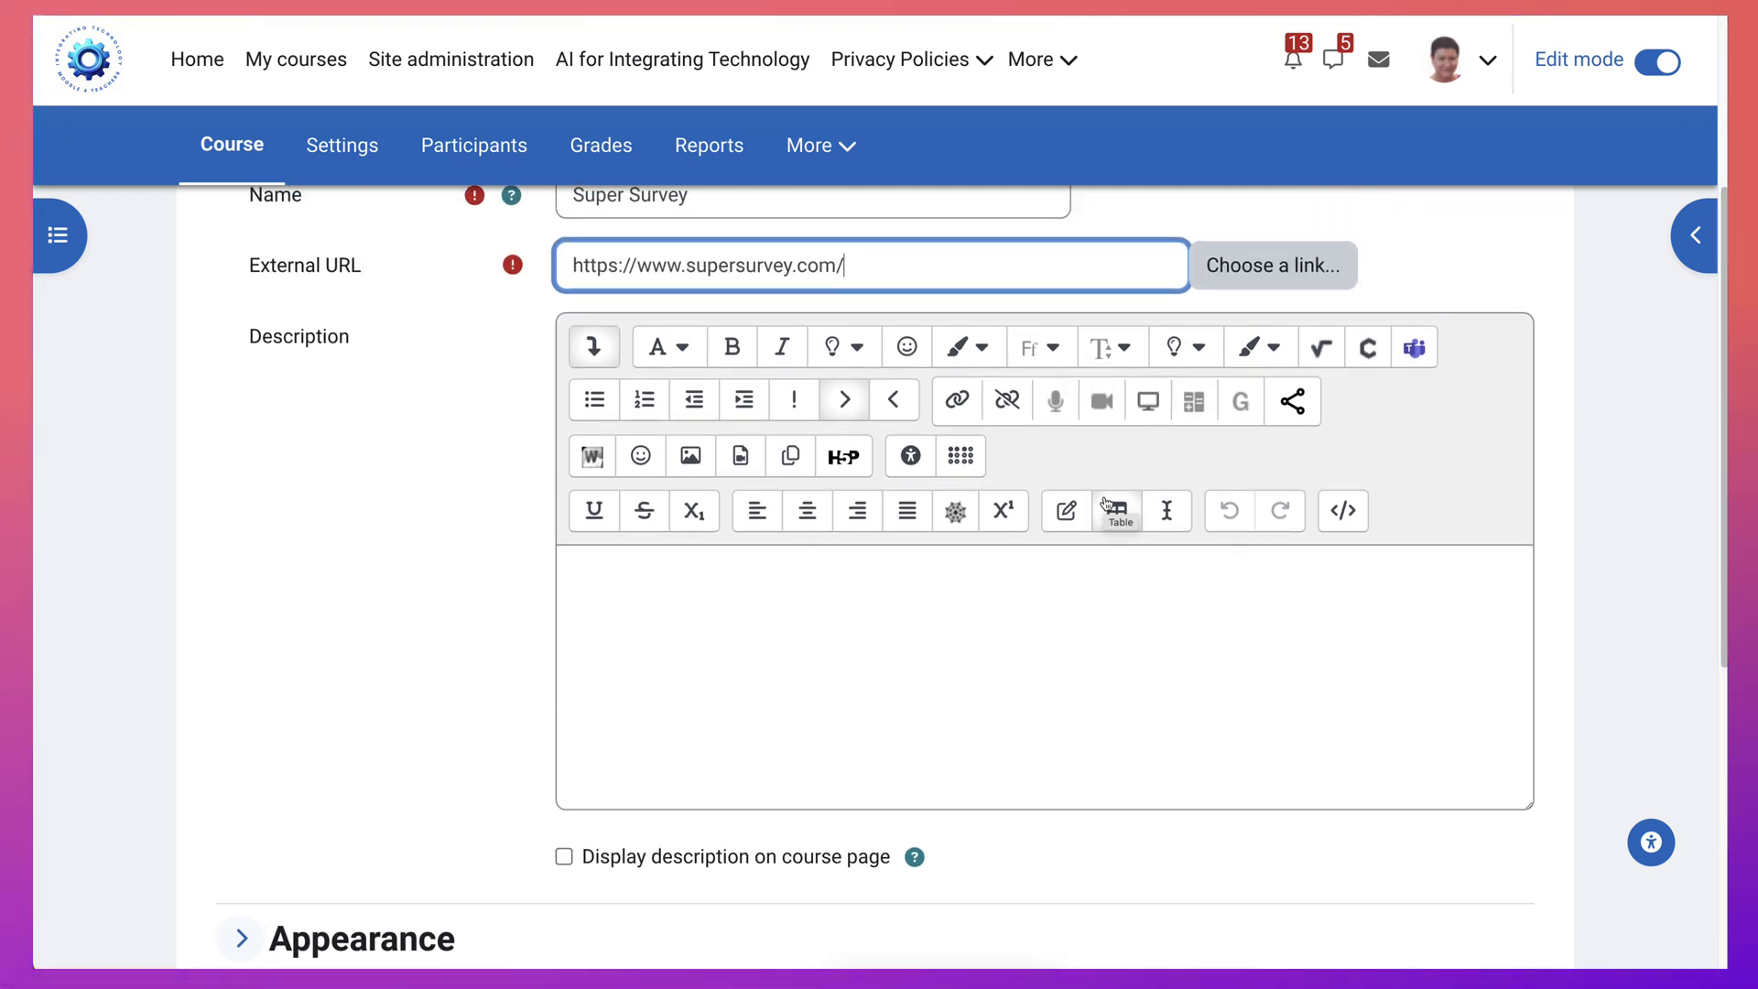
pyautogui.click(1244, 403)
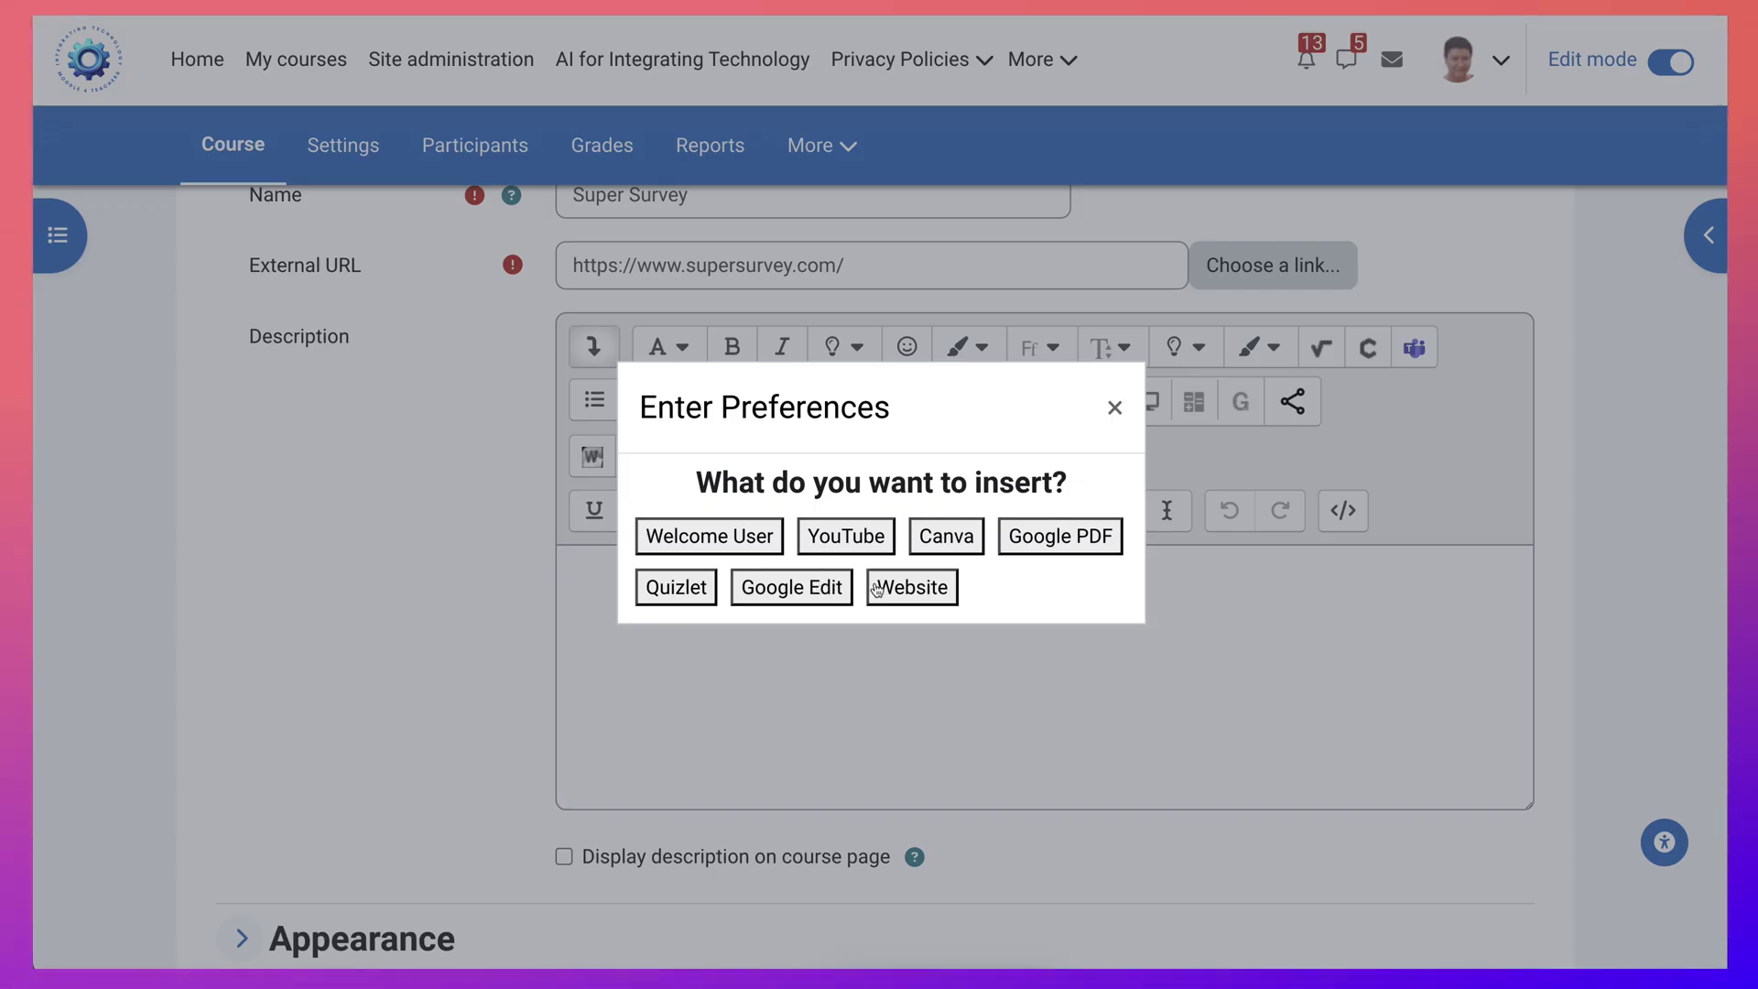
pyautogui.click(922, 593)
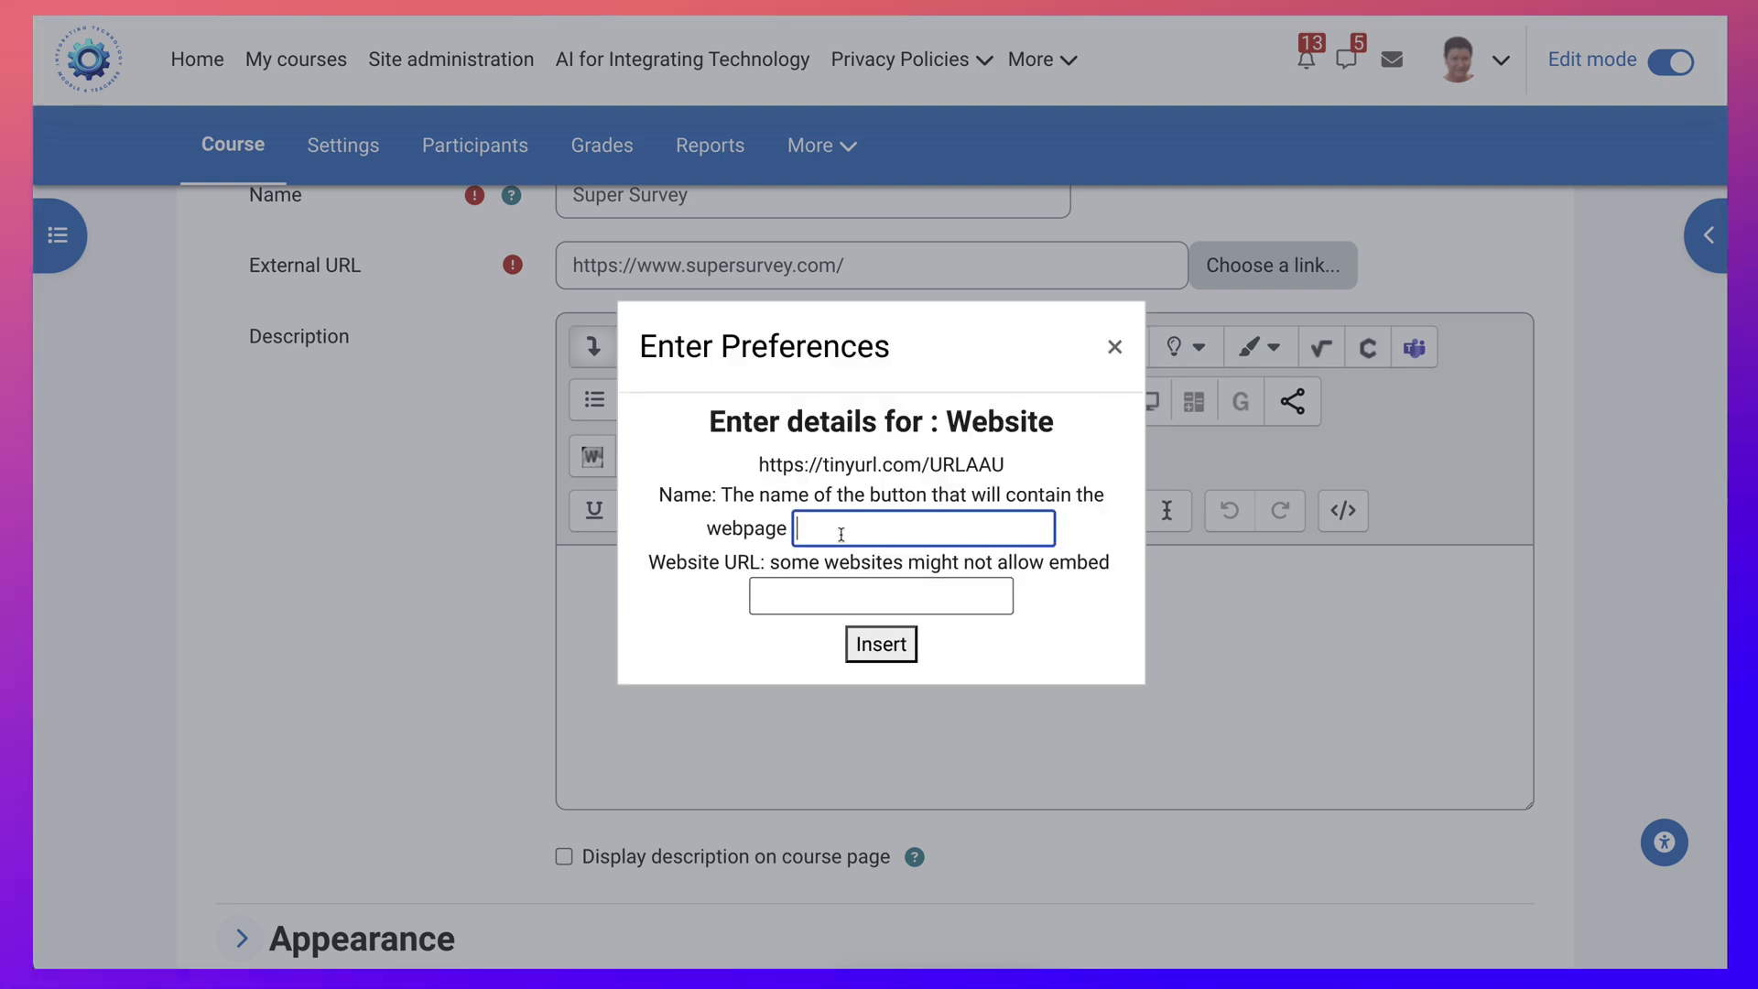
pyautogui.write('Super Survey')
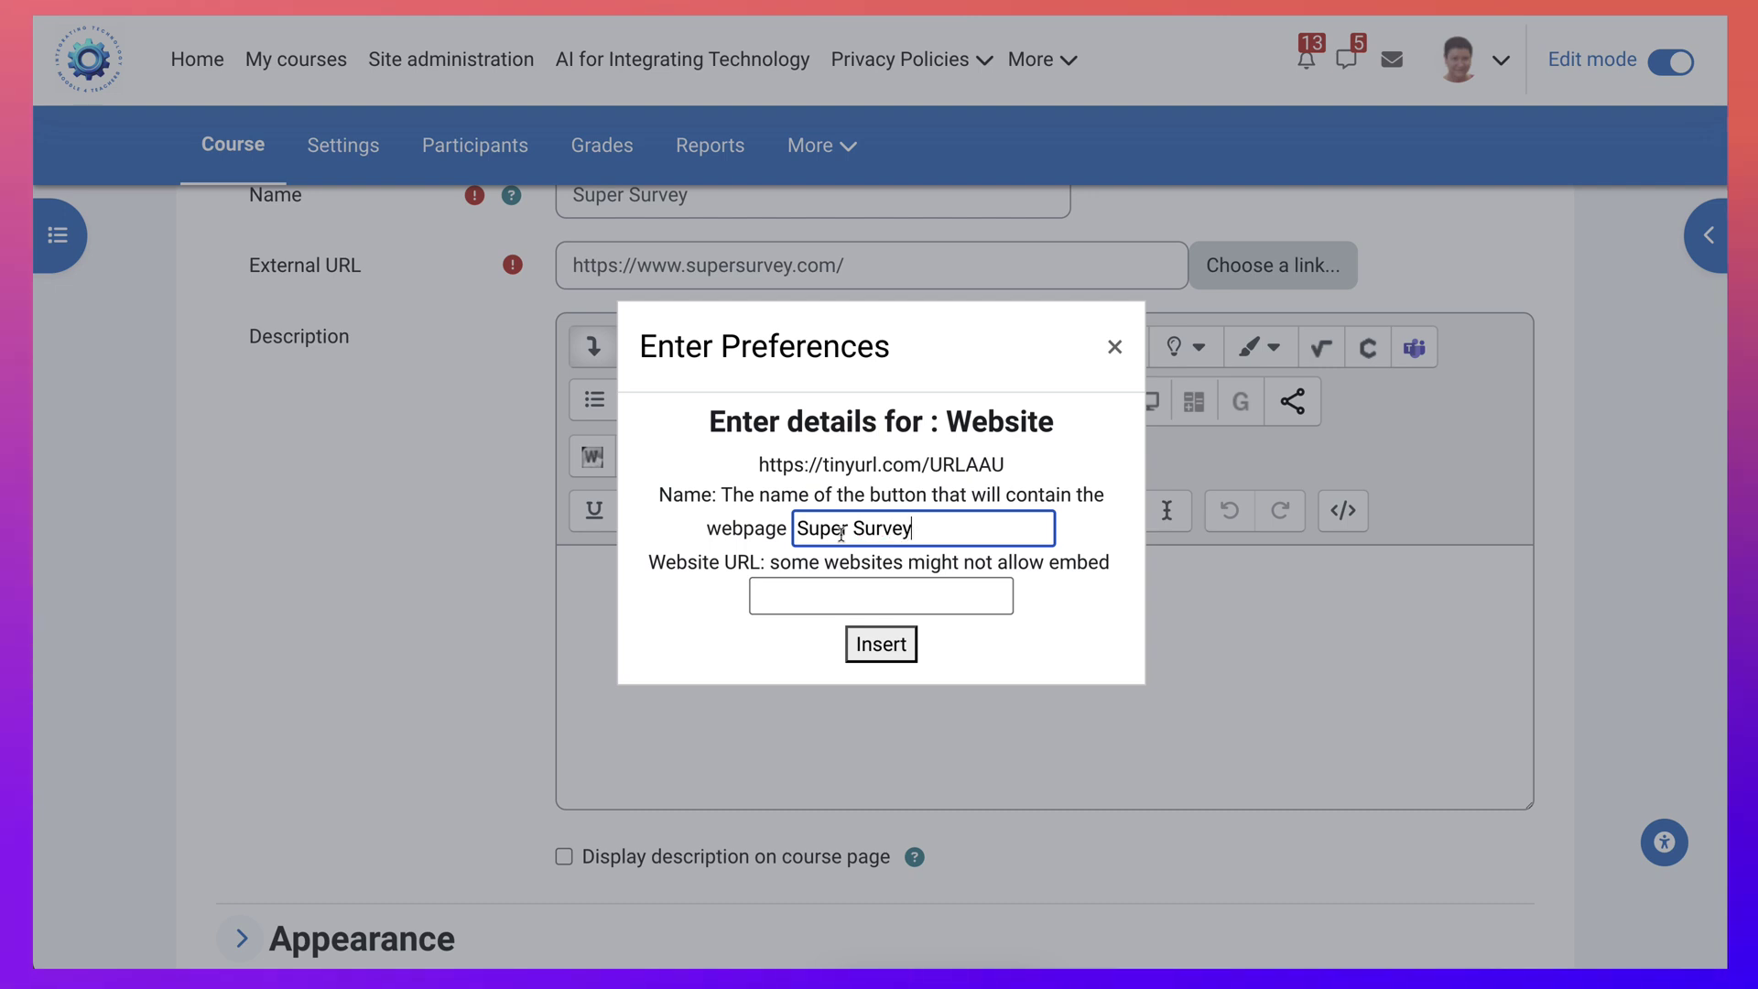
pyautogui.click(858, 594)
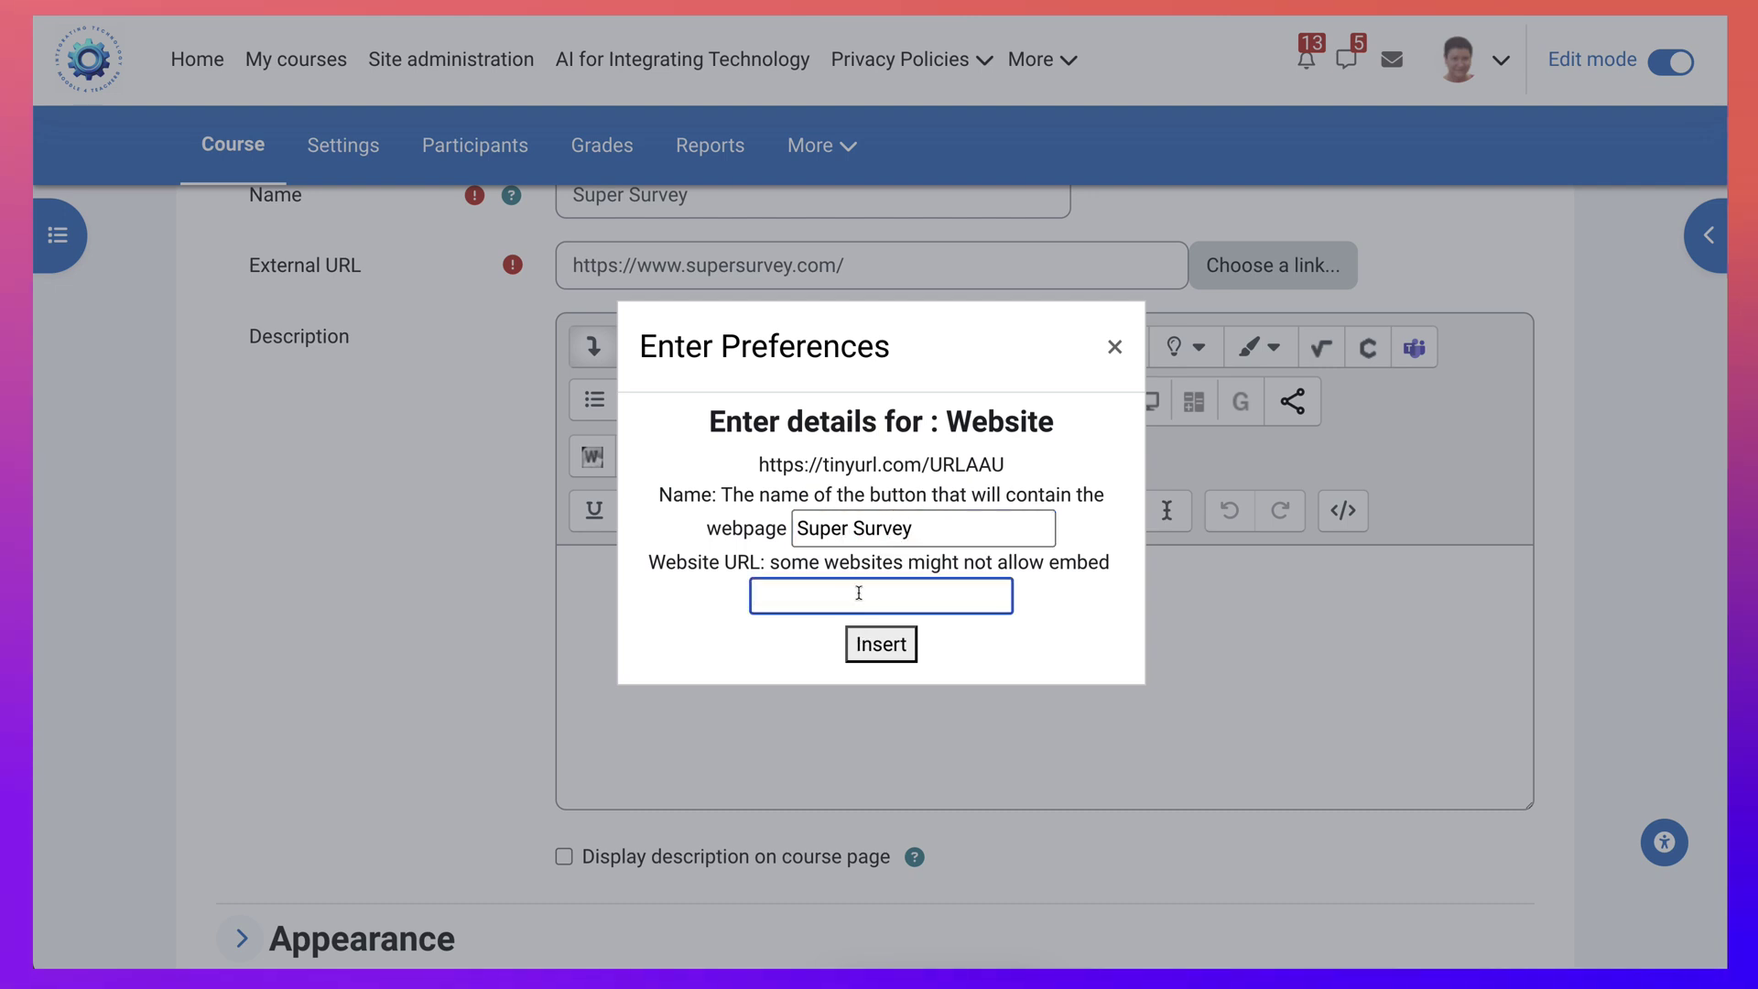
pyautogui.write('https://www.supersurvey.com/')
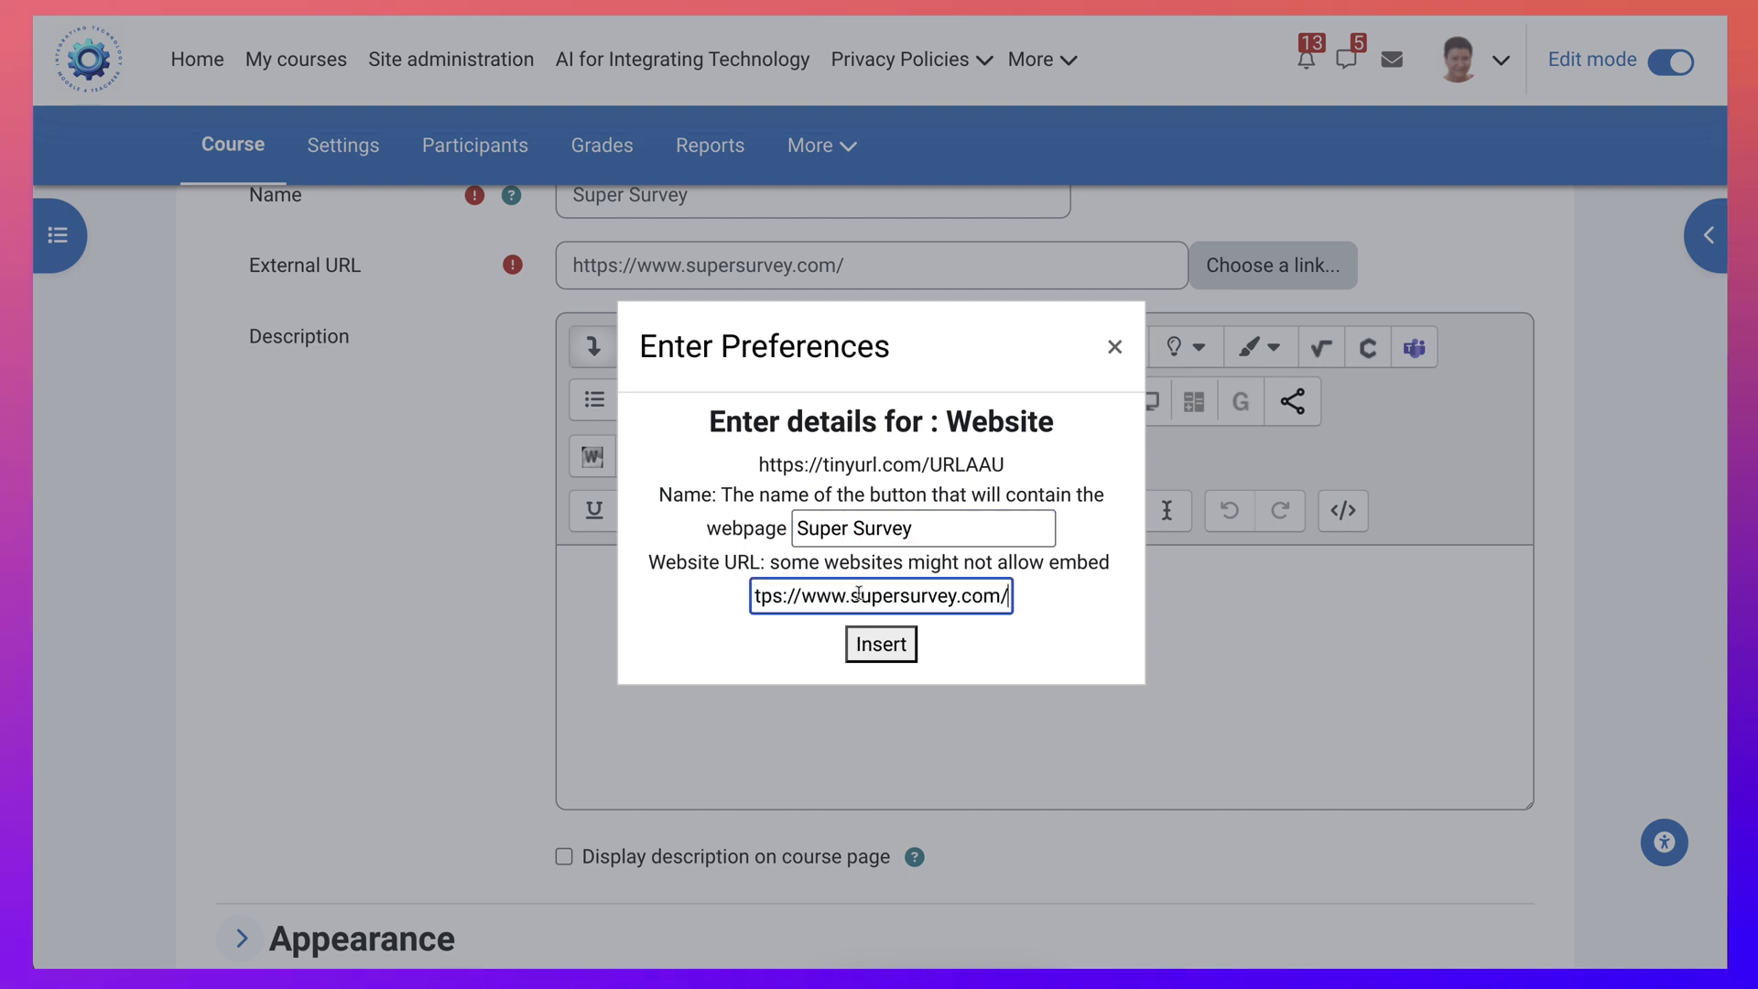
pyautogui.click(904, 645)
# Save the Super Survey URL resource and display it.
pyautogui.scroll(-3, 898, 644)
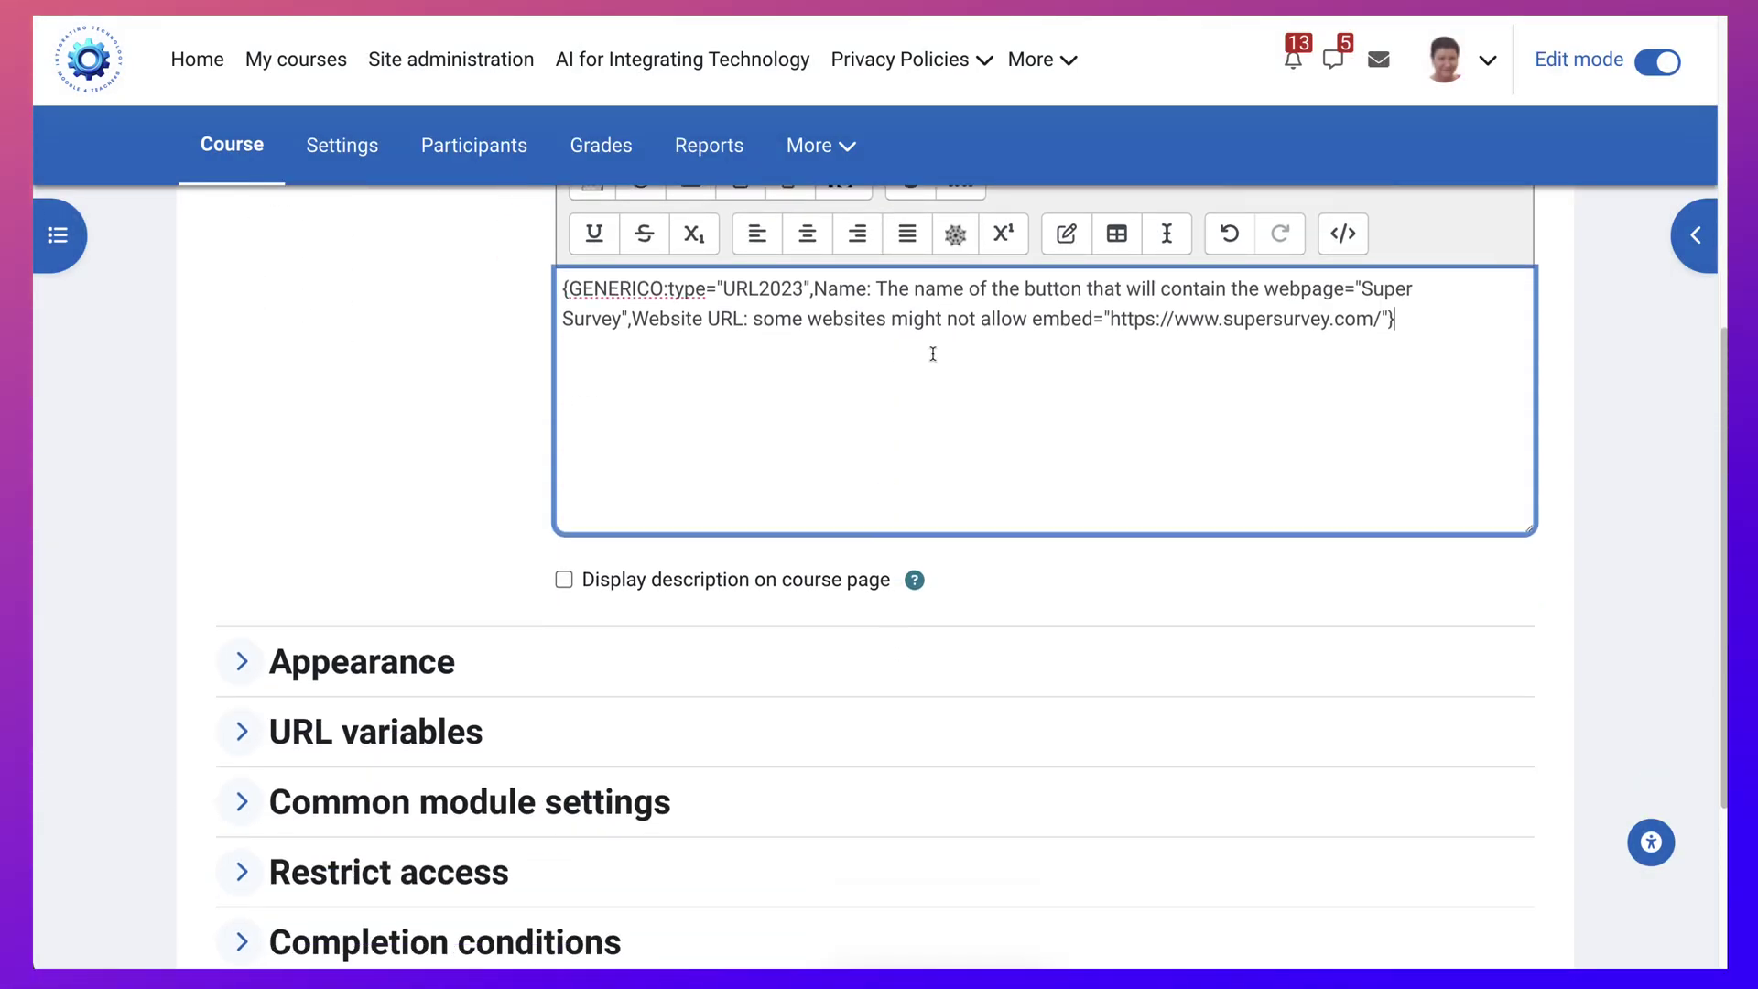
pyautogui.scroll(-4, 656, 616)
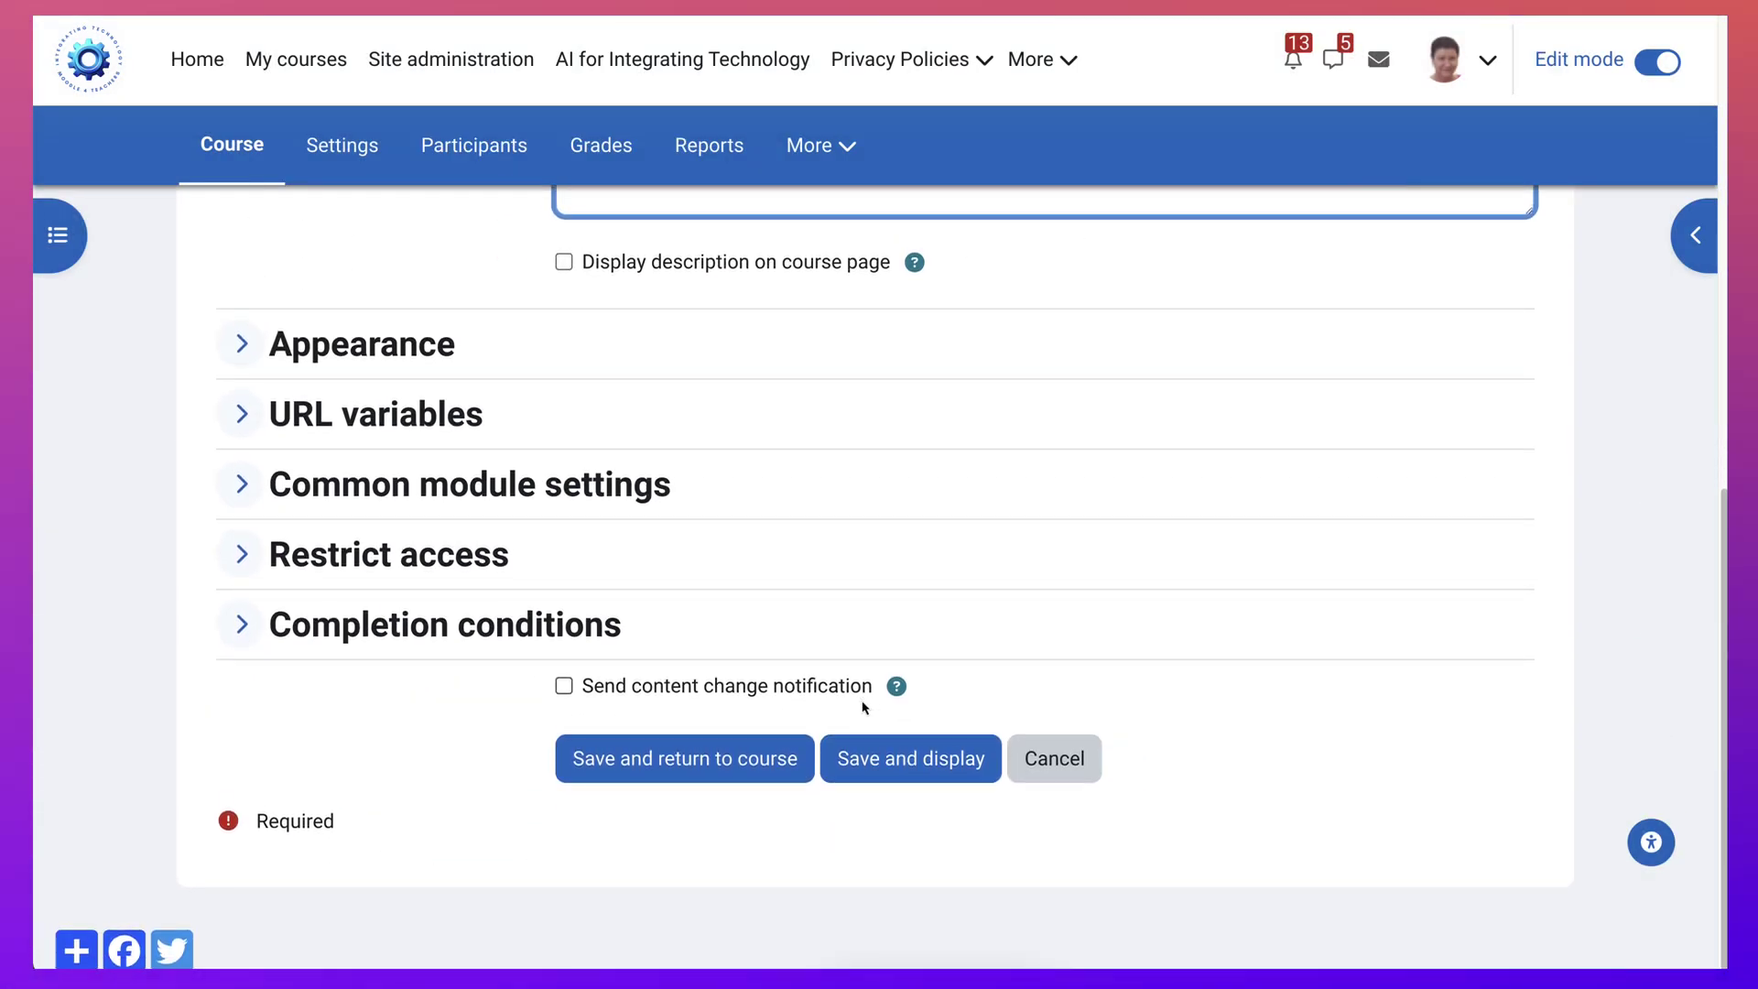
pyautogui.click(883, 761)
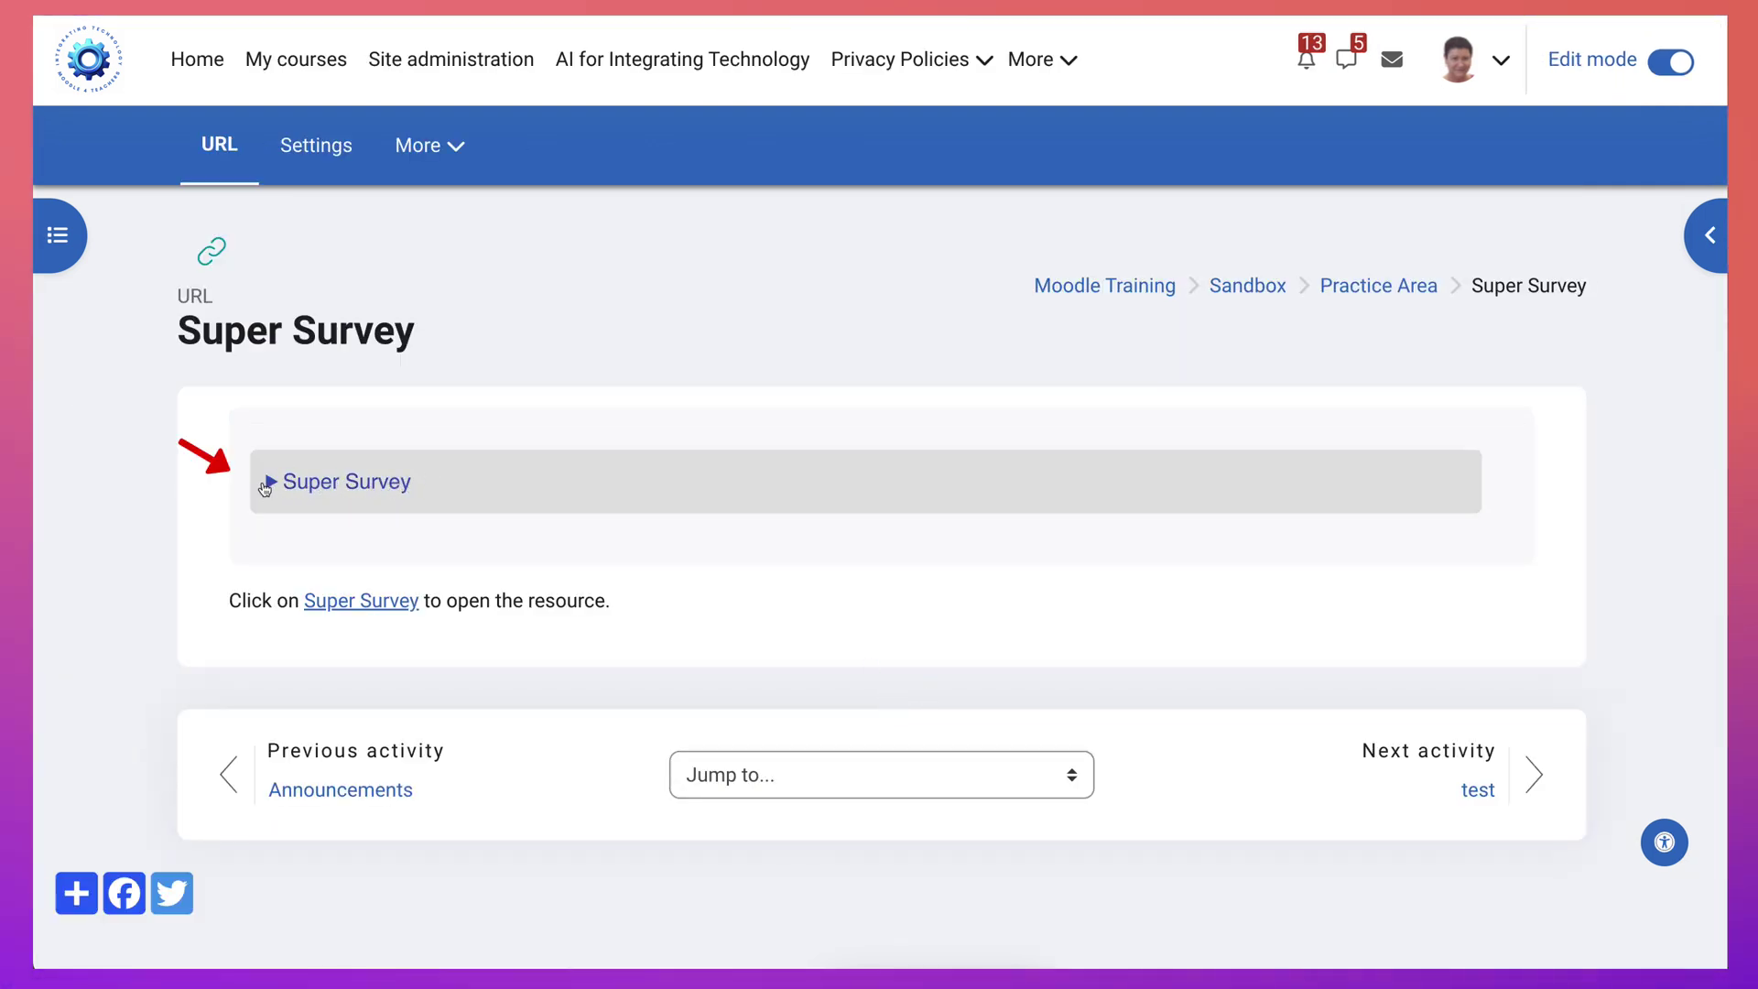
# Toggle the Super Survey button open, closed and open again, then scroll through the embedded site.
pyautogui.click(271, 485)
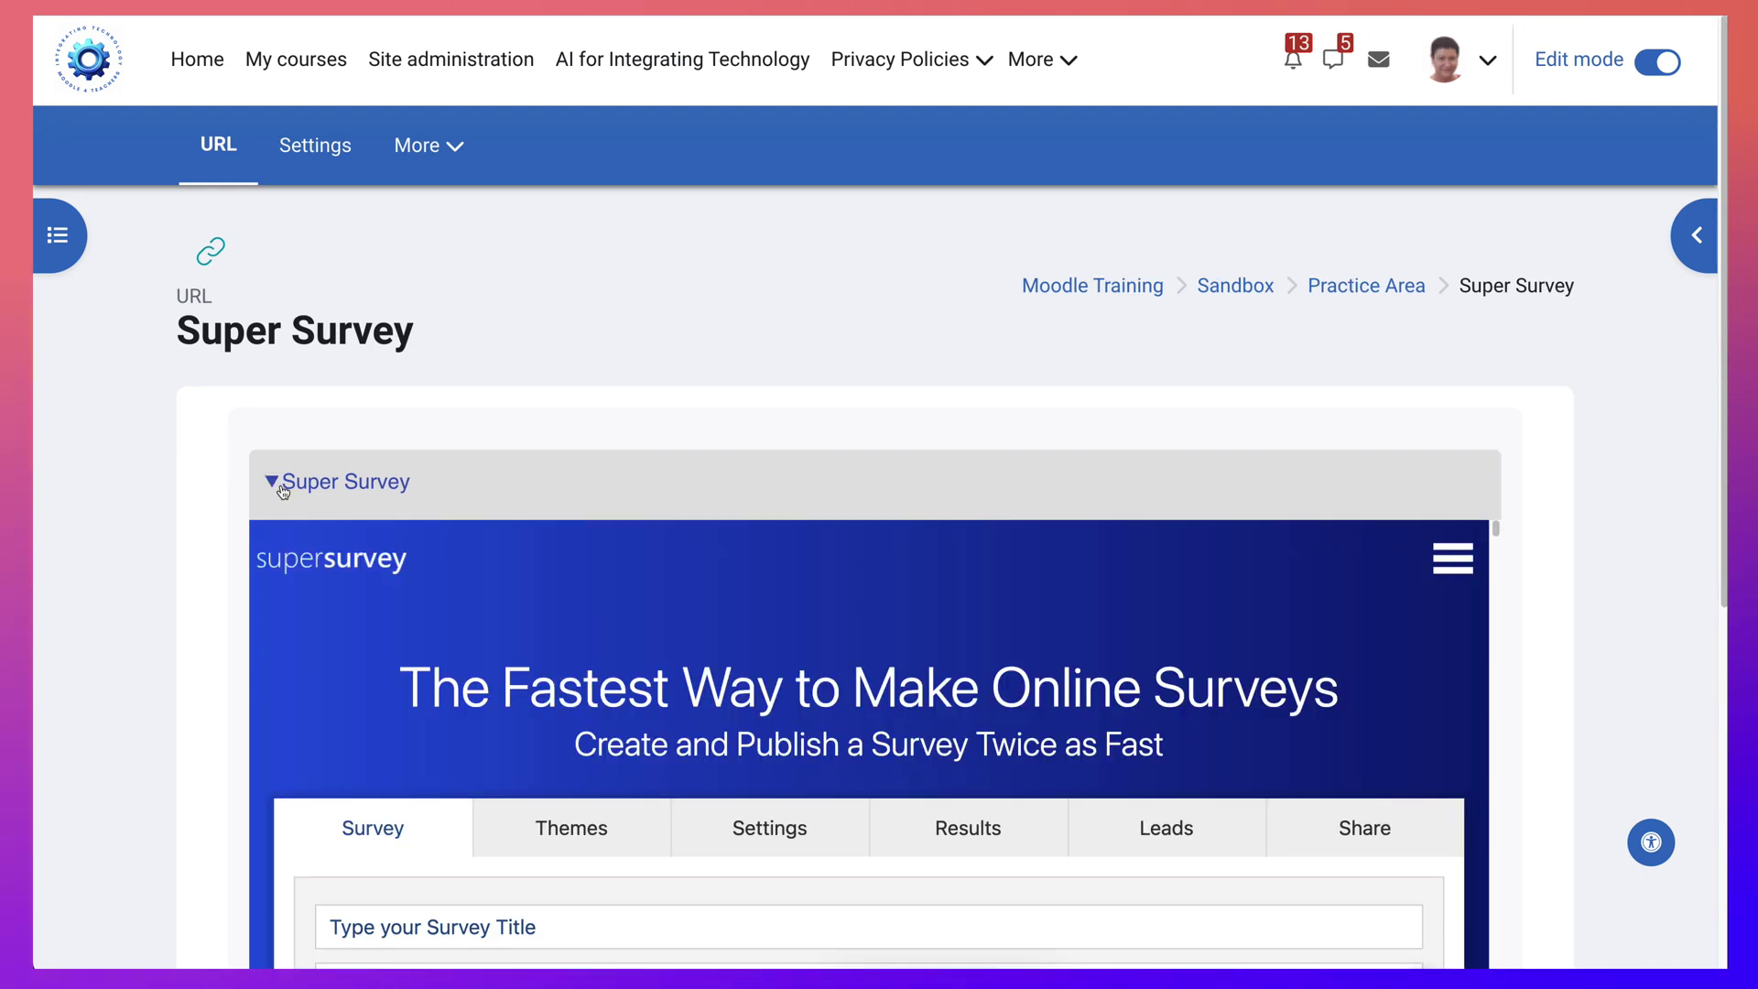
pyautogui.click(273, 483)
pyautogui.click(295, 480)
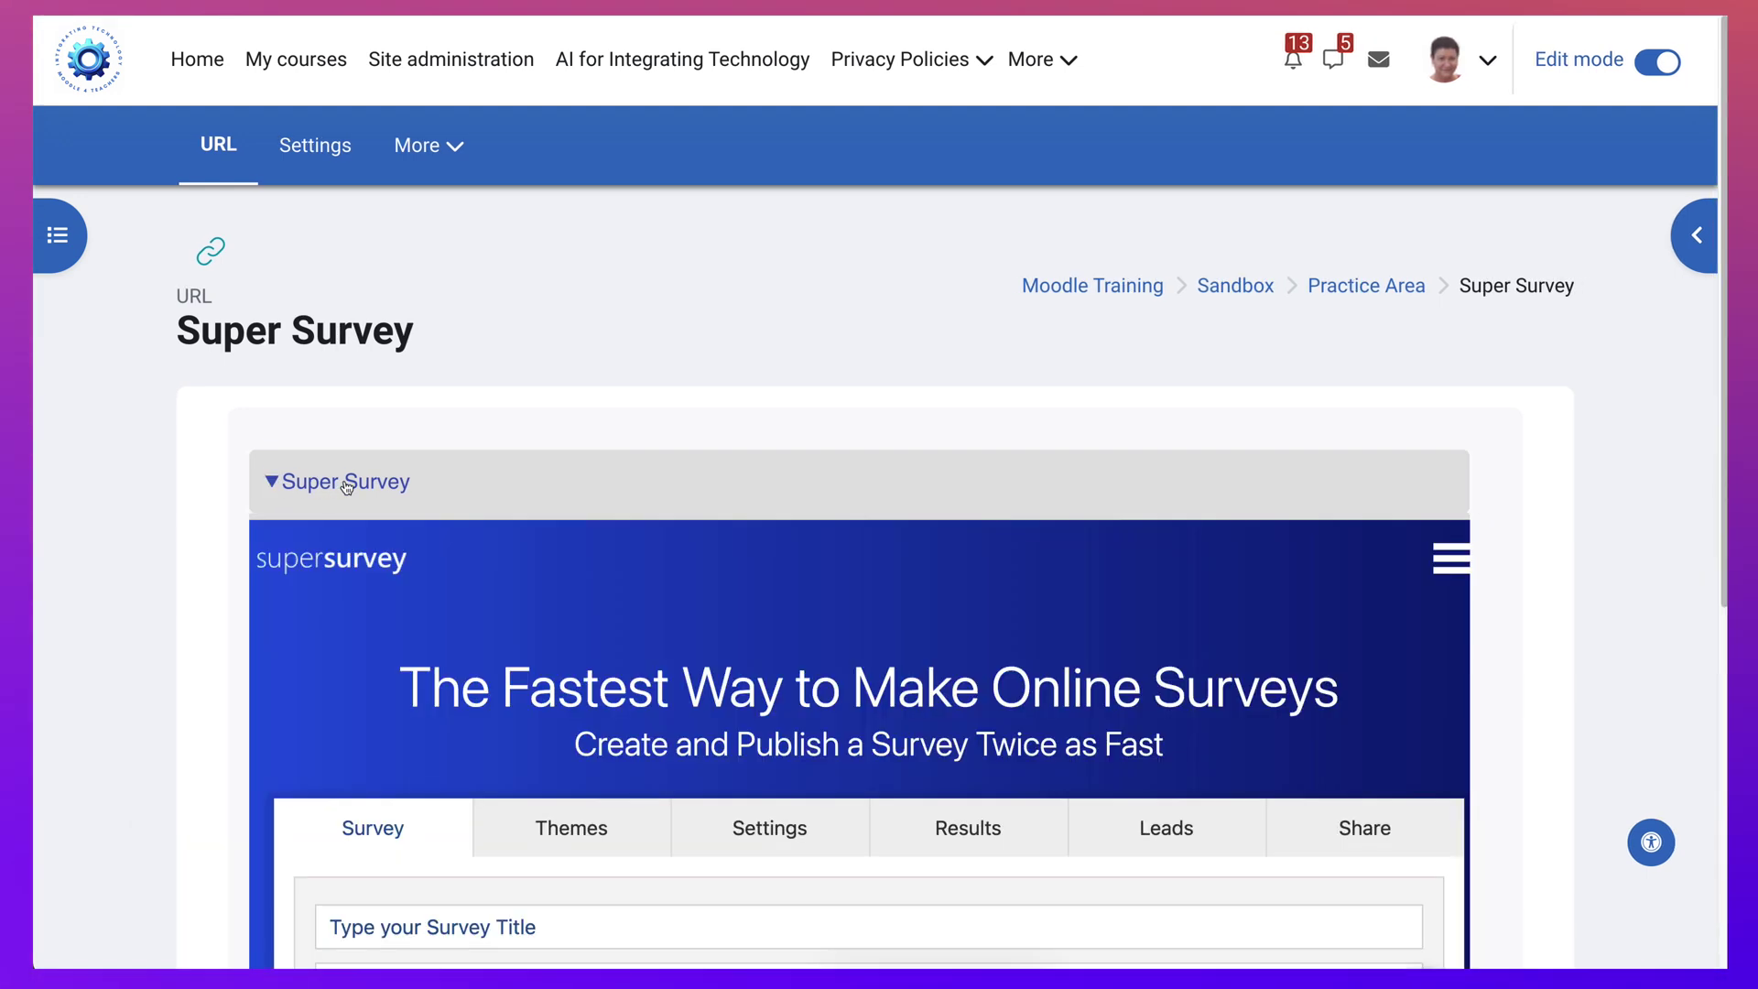
pyautogui.click(273, 486)
pyautogui.click(319, 484)
pyautogui.scroll(-4, 410, 626)
pyautogui.scroll(-2, 409, 626)
pyautogui.scroll(5, 440, 765)
pyautogui.scroll(-2, 133, 625)
pyautogui.scroll(-4, 132, 625)
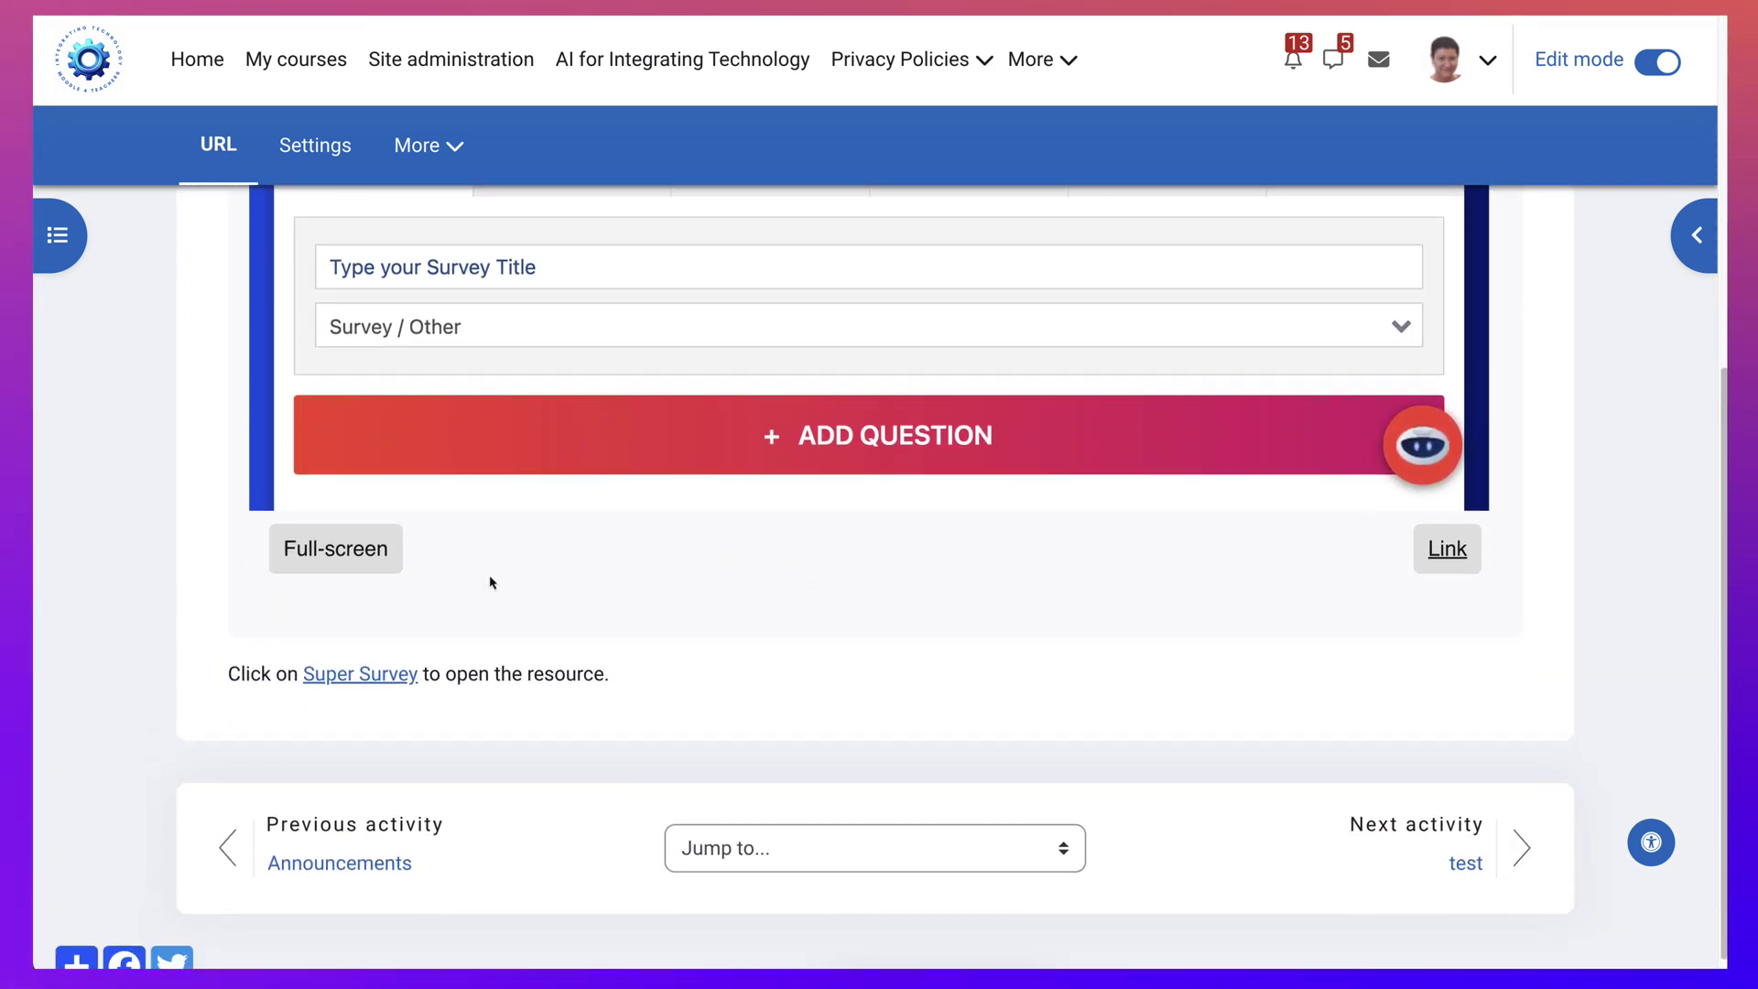
pyautogui.scroll(3, 491, 582)
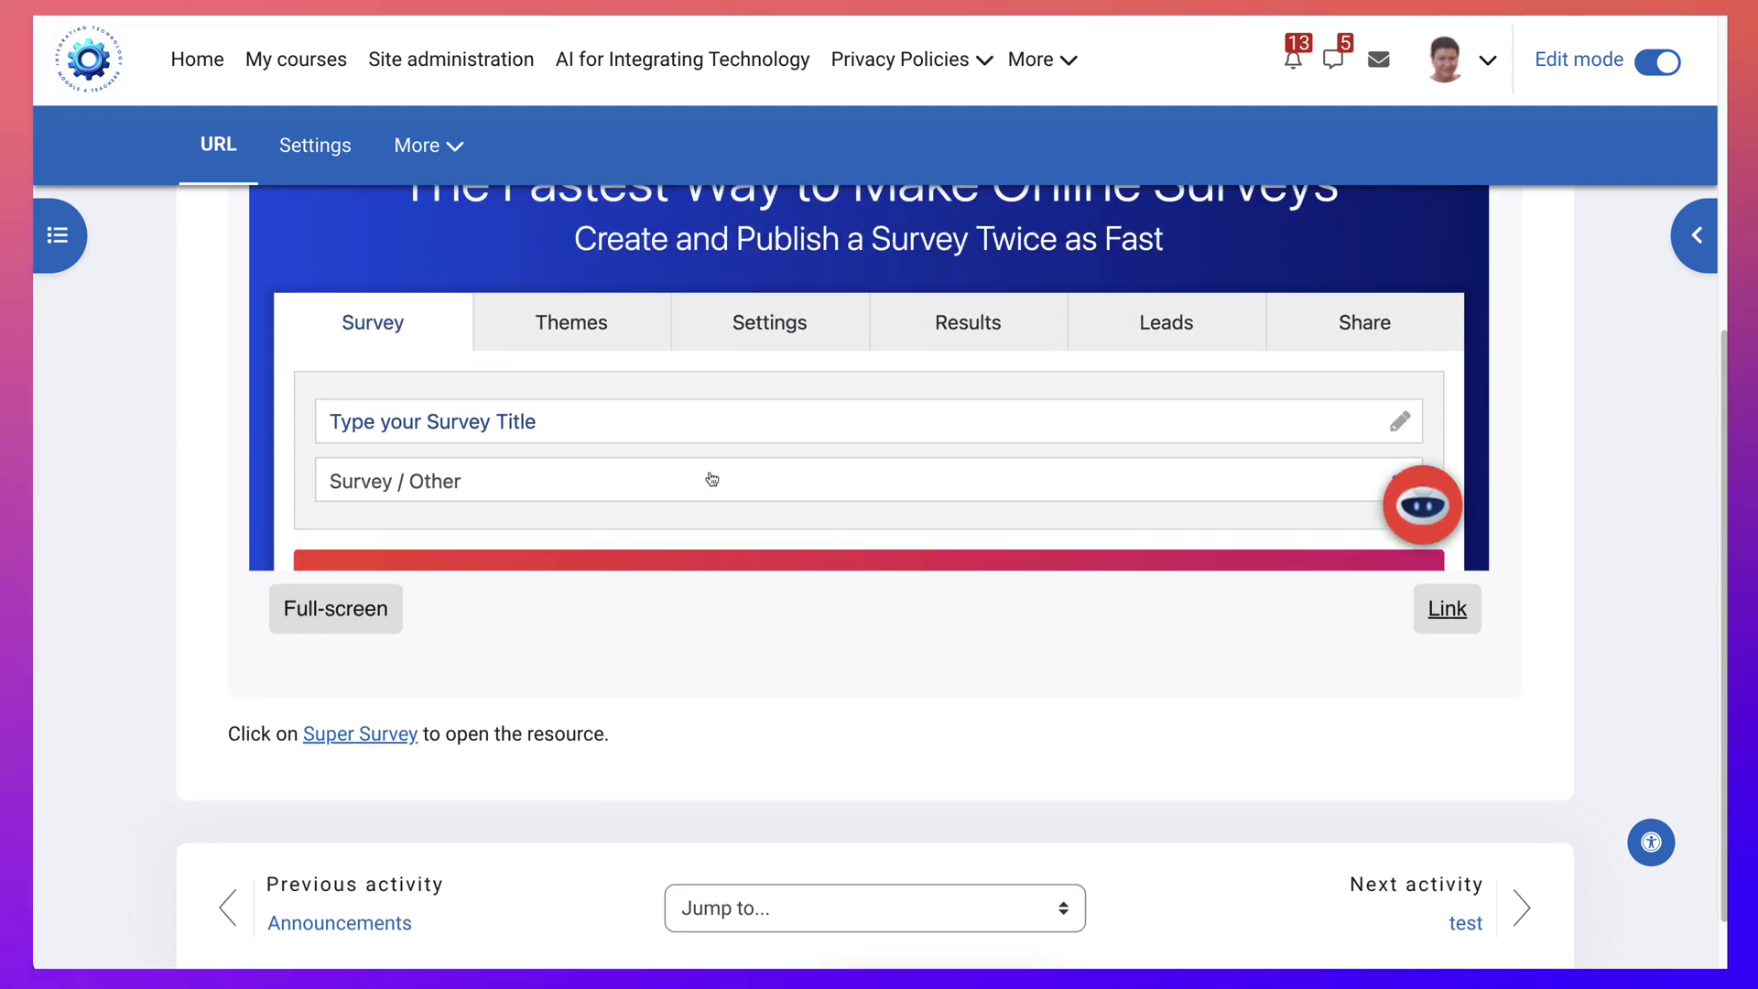
pyautogui.scroll(5, 897, 468)
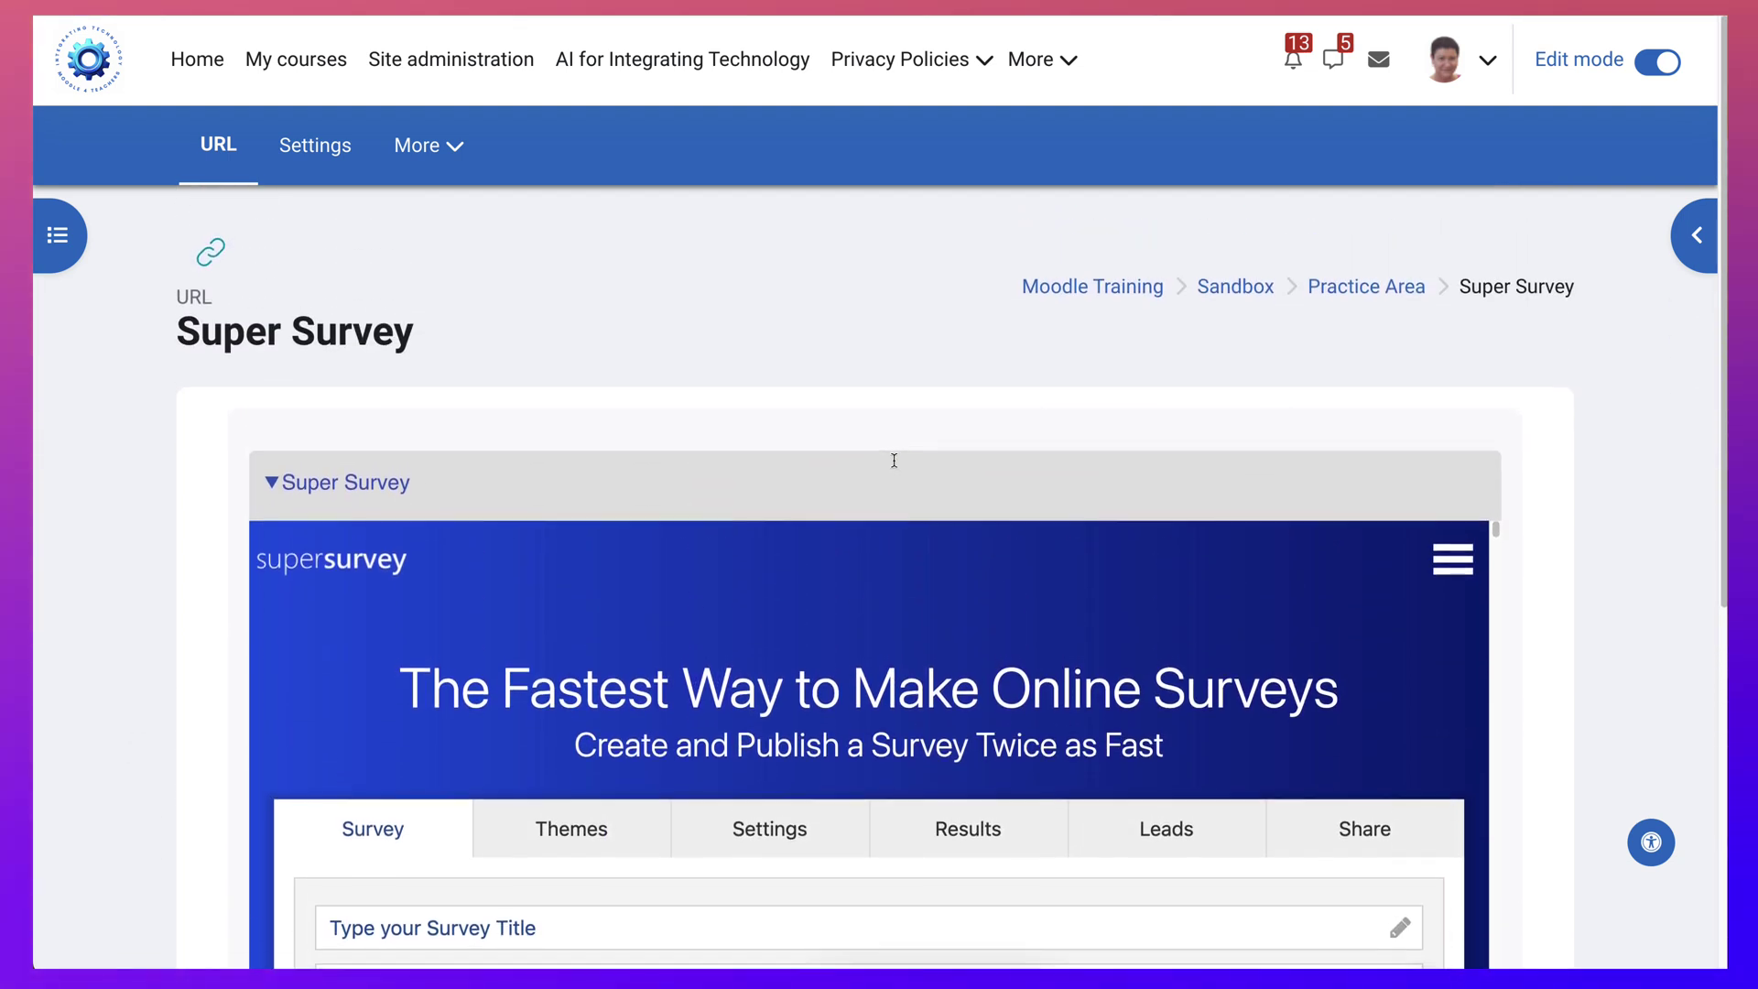
# From Practice Area, enable Display description on course page for Super Survey and return to course.
pyautogui.click(1321, 312)
pyautogui.scroll(-1, 475, 640)
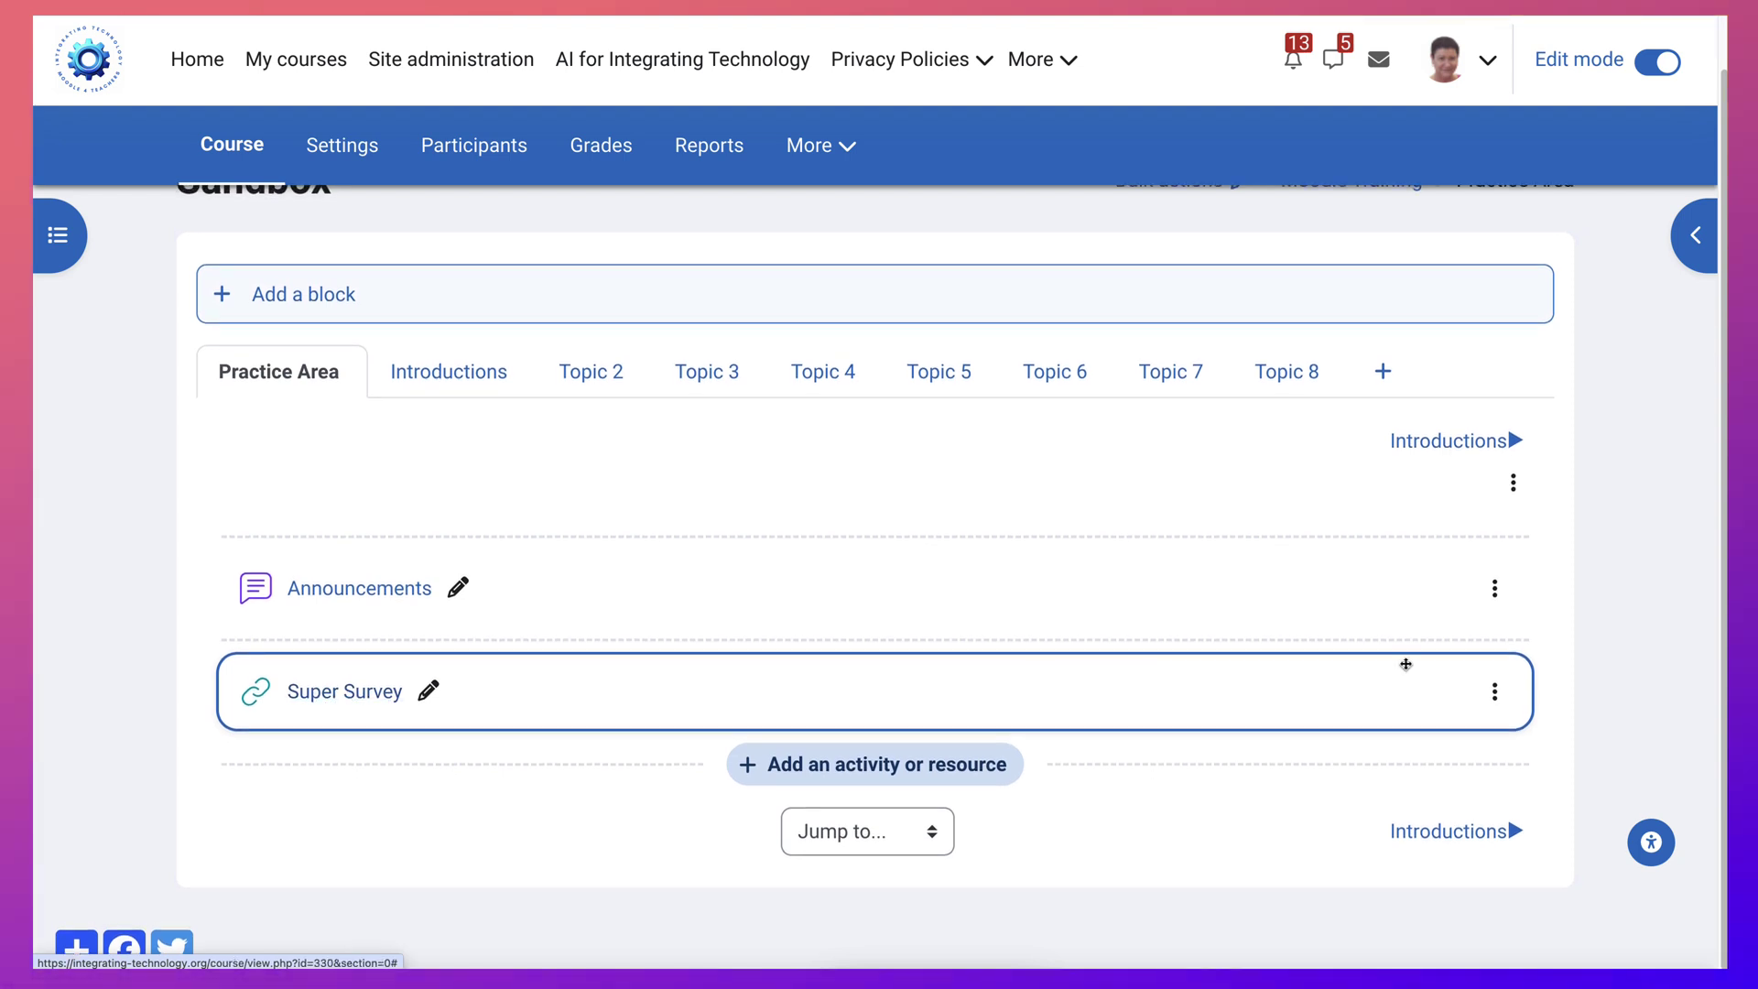
pyautogui.click(1494, 692)
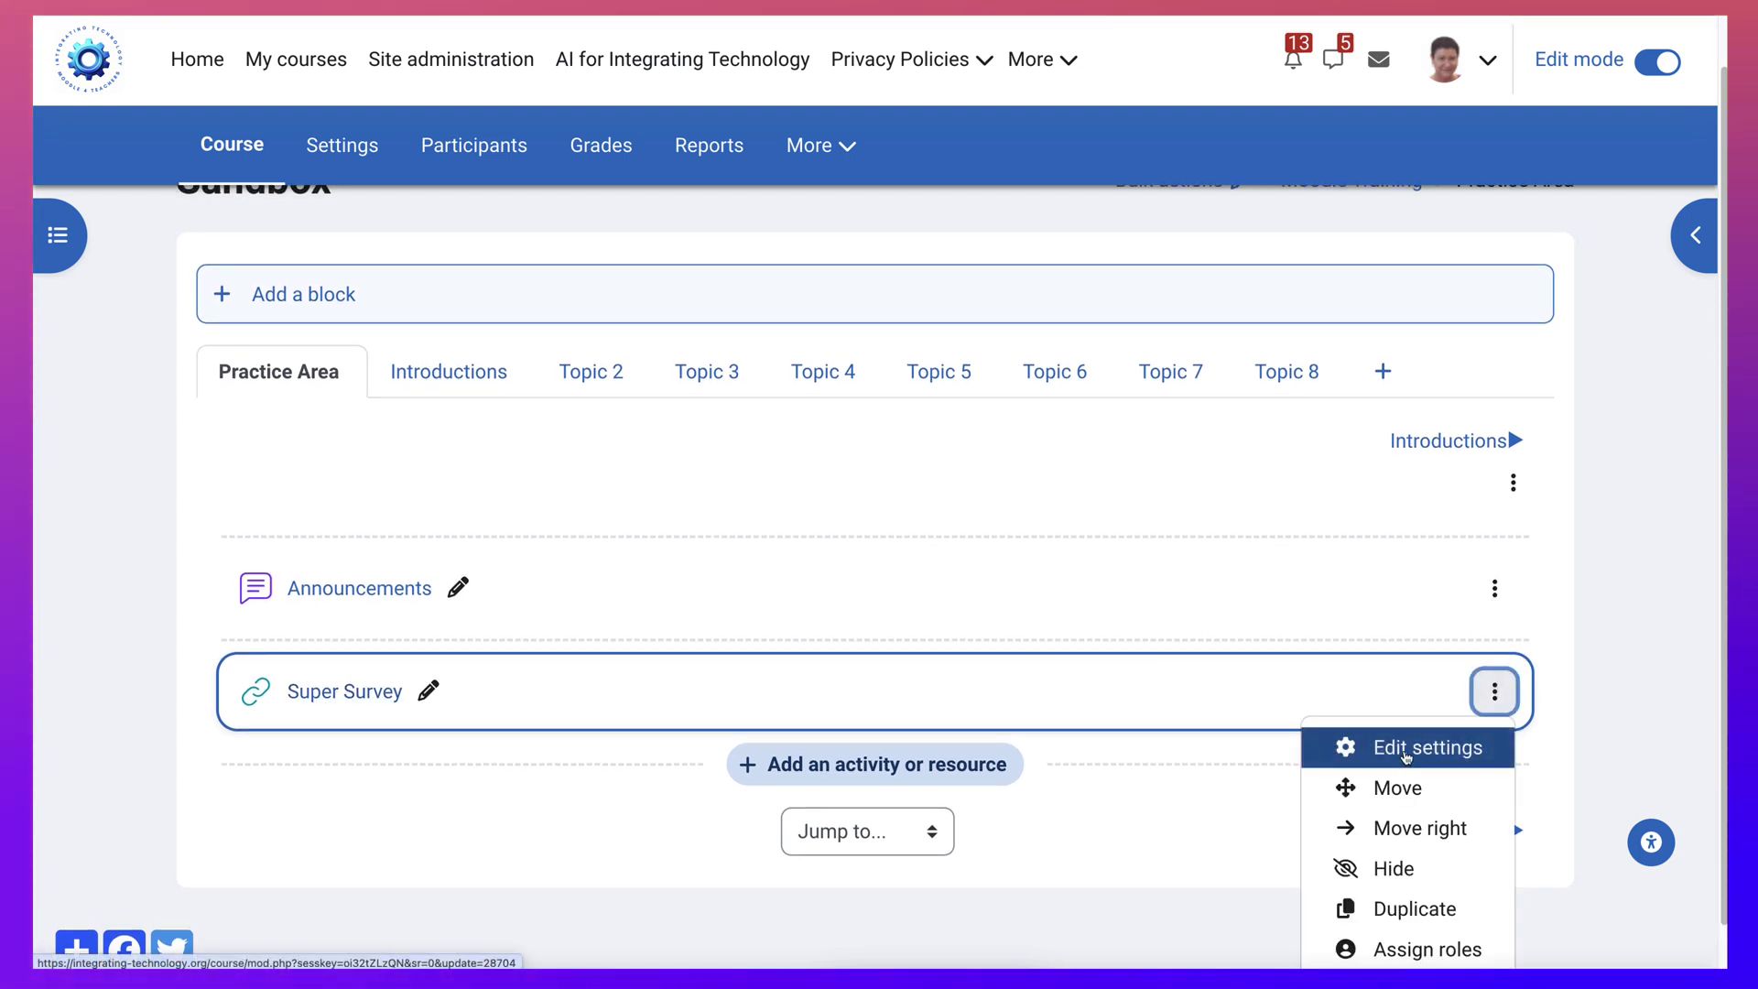
pyautogui.press('Escape')
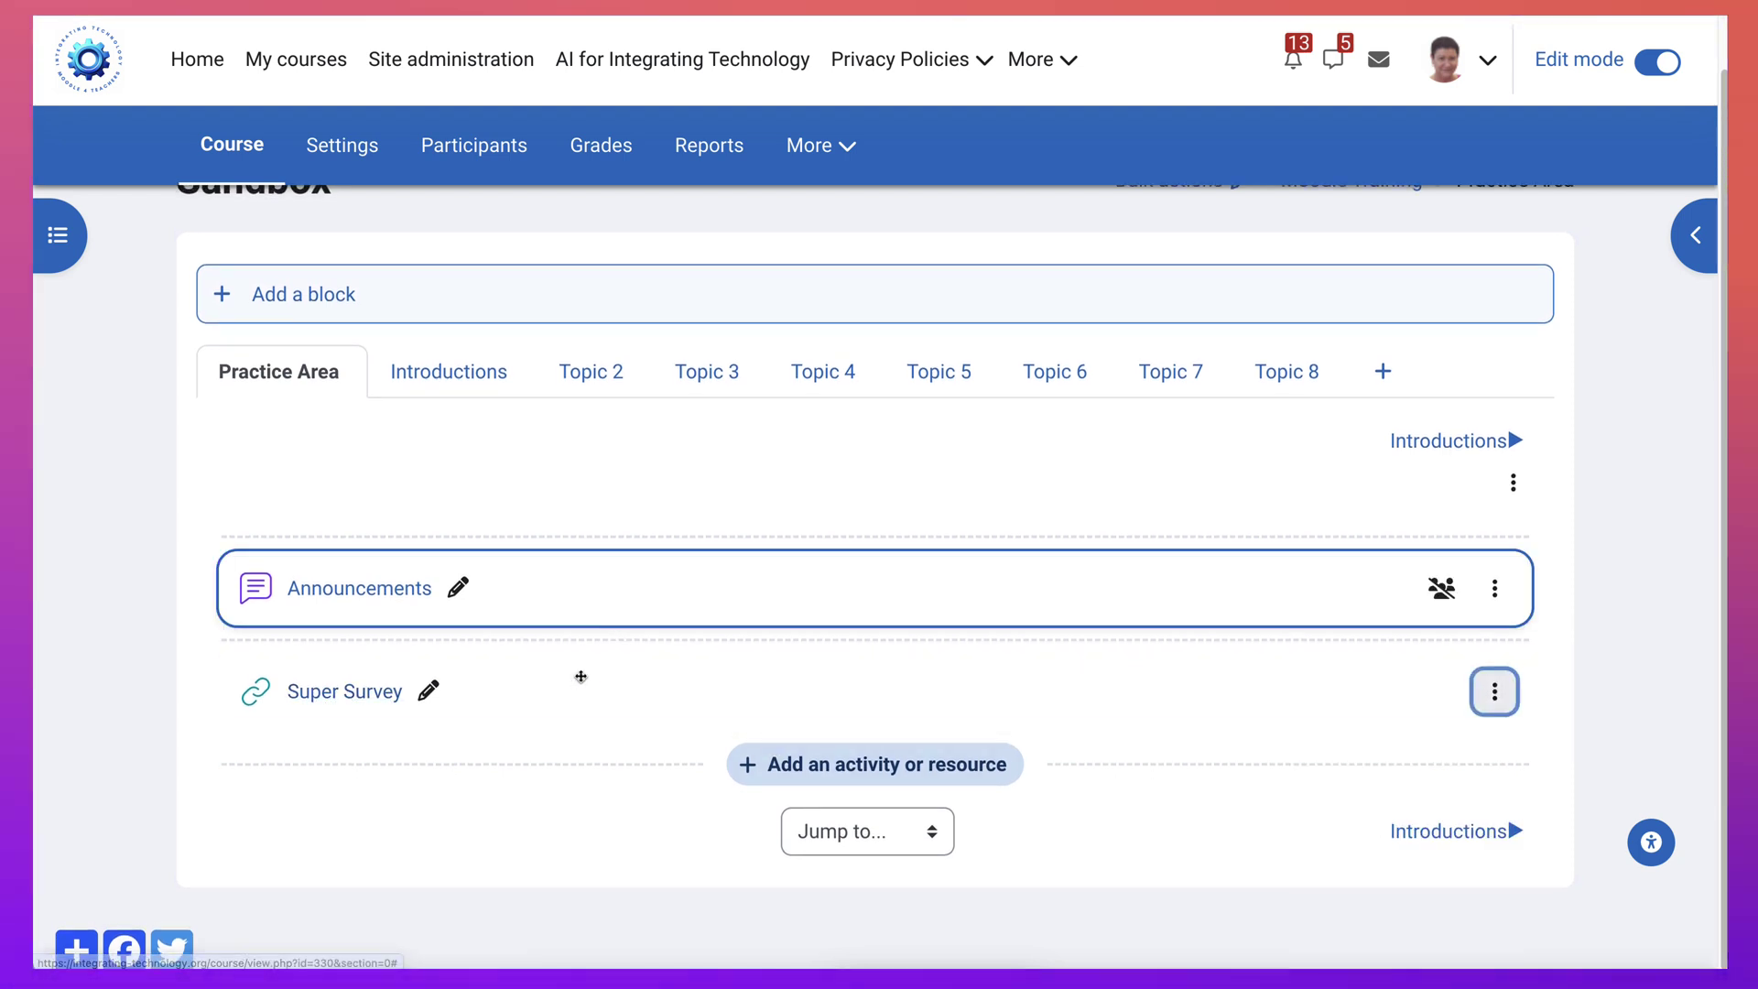
pyautogui.scroll(-7, 750, 784)
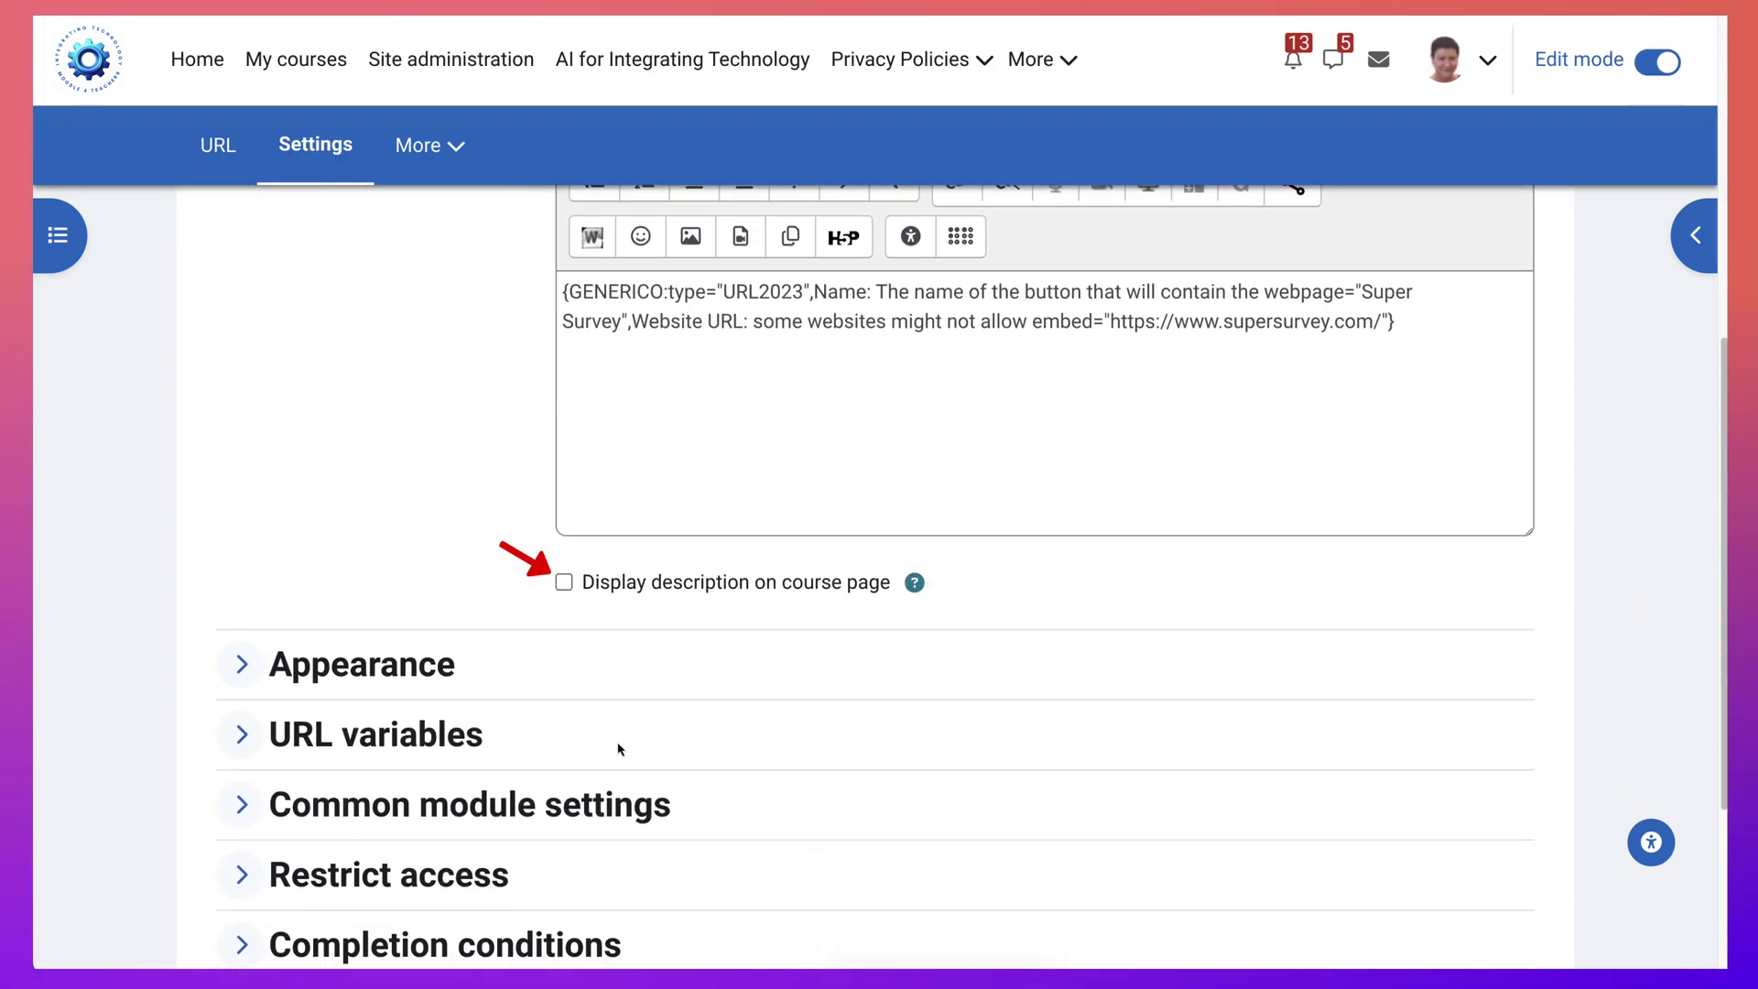
pyautogui.scroll(-4, 567, 726)
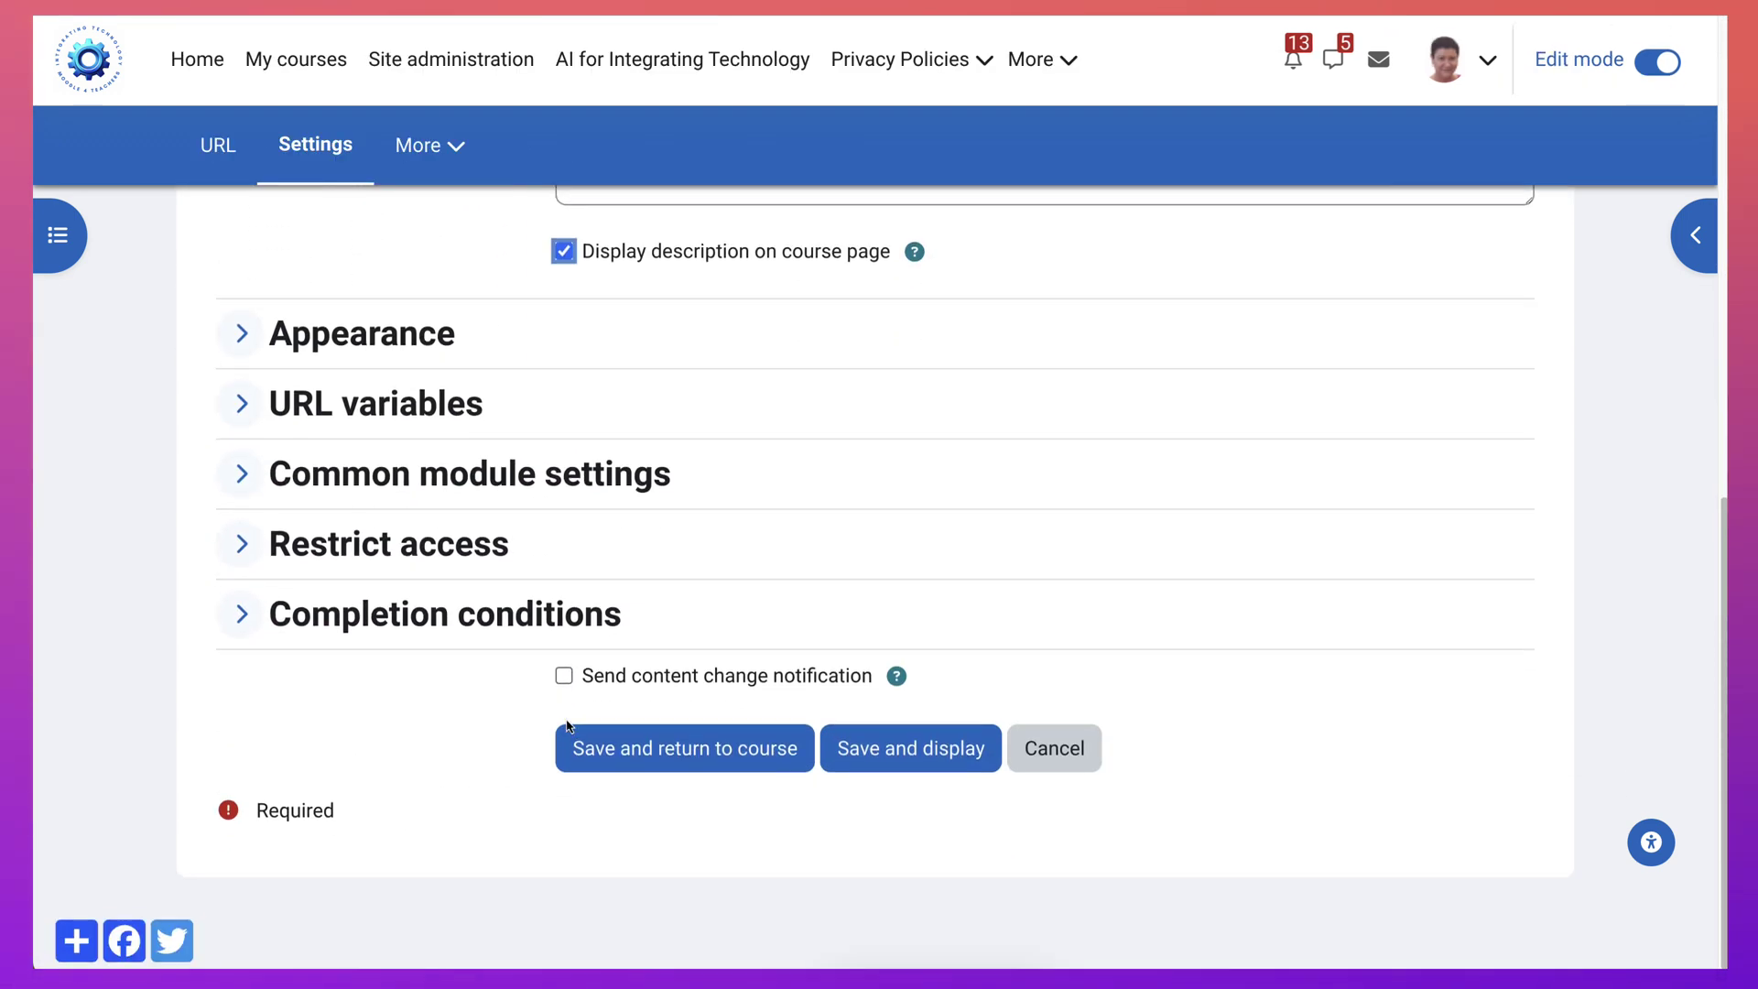
pyautogui.click(744, 757)
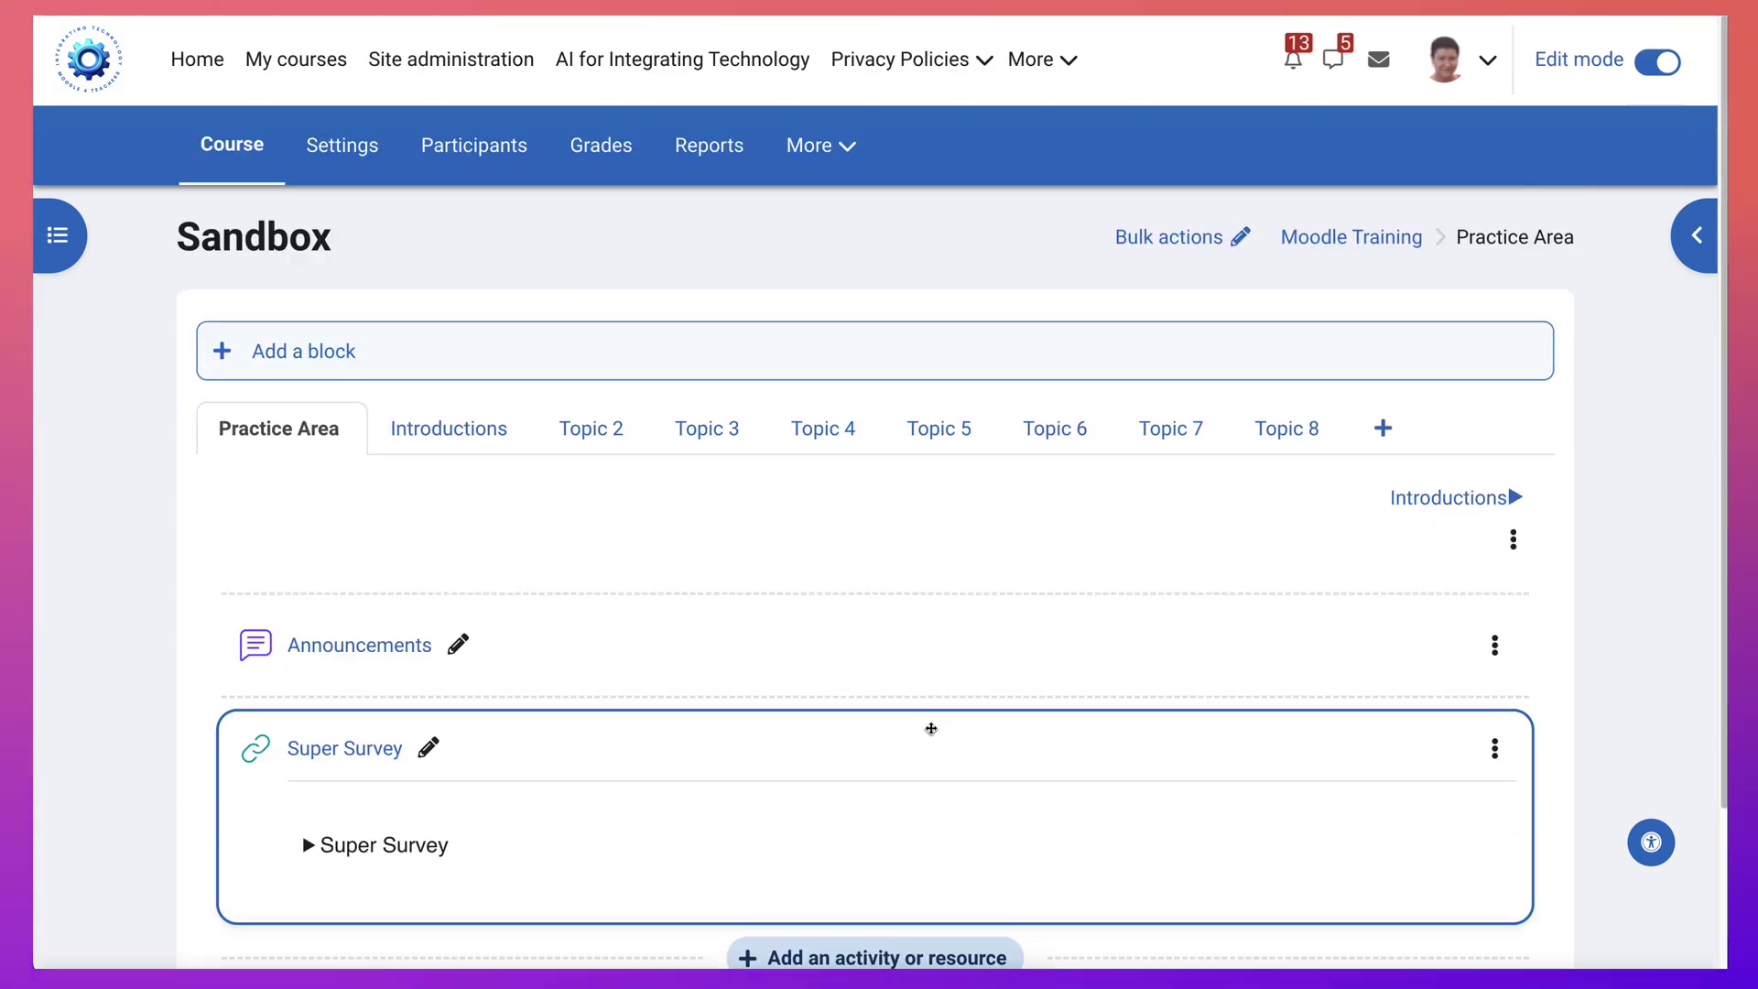
# Expand, collapse and re-expand the Super Survey embed on the course page in edit mode.
pyautogui.scroll(-2, 479, 790)
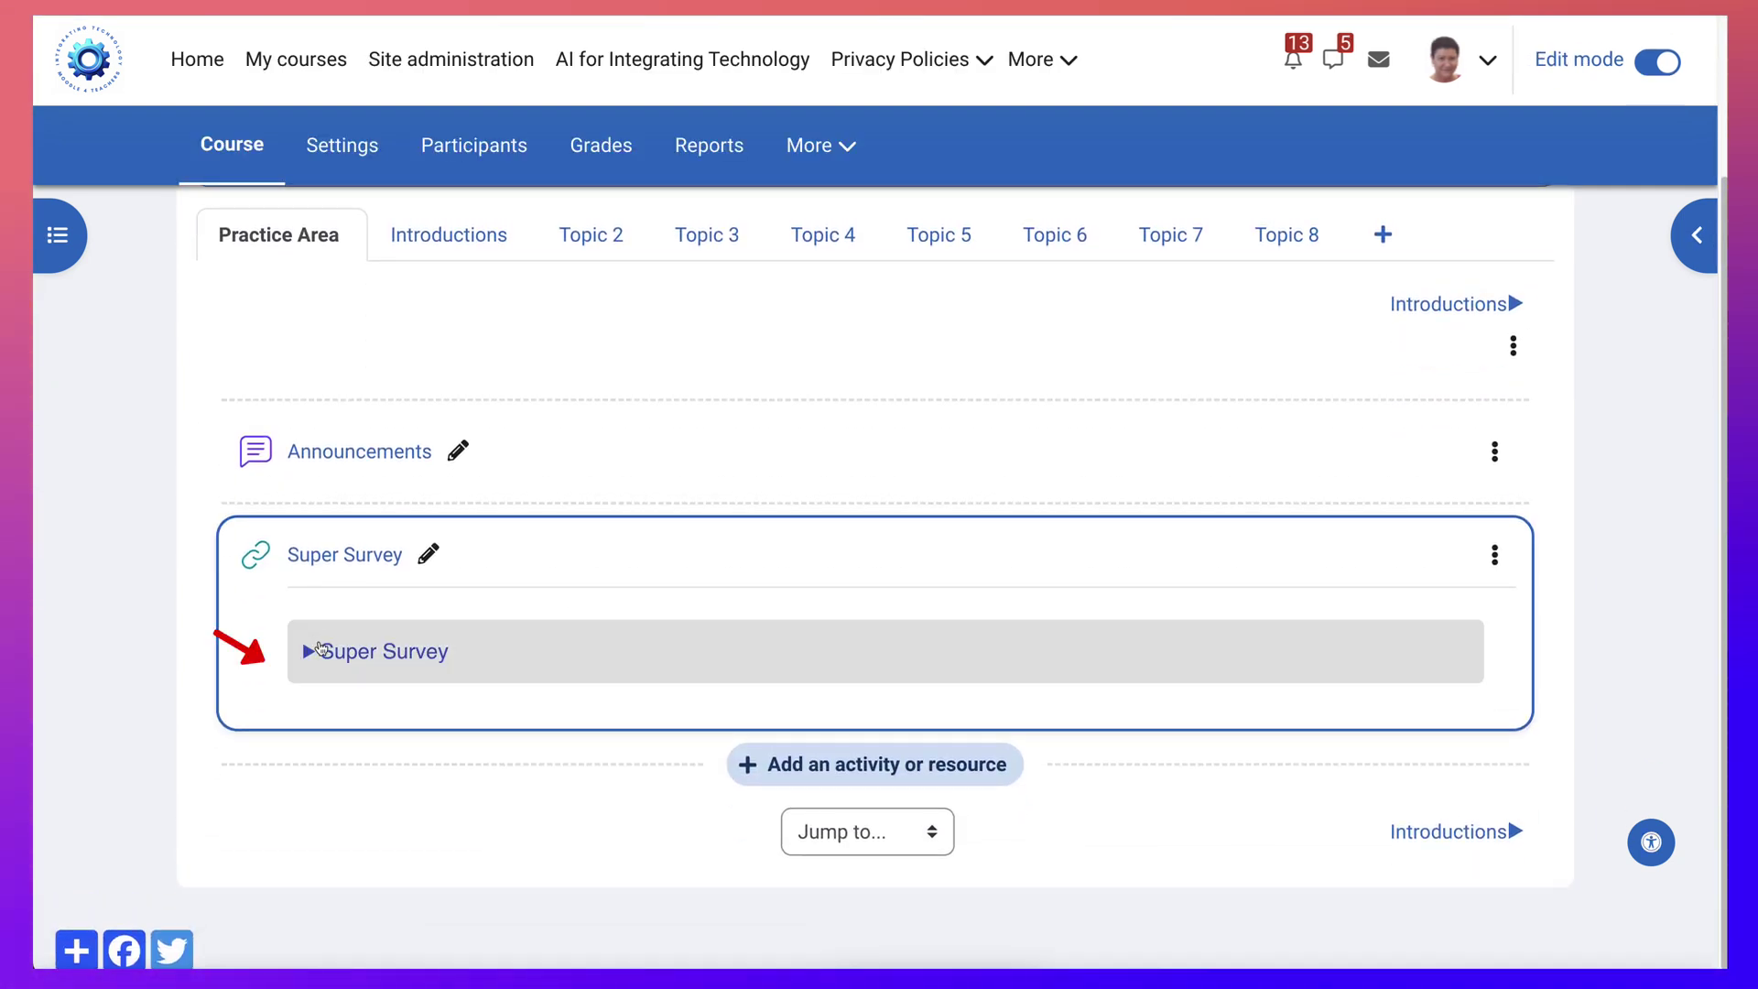
pyautogui.click(325, 654)
pyautogui.scroll(-2, 589, 640)
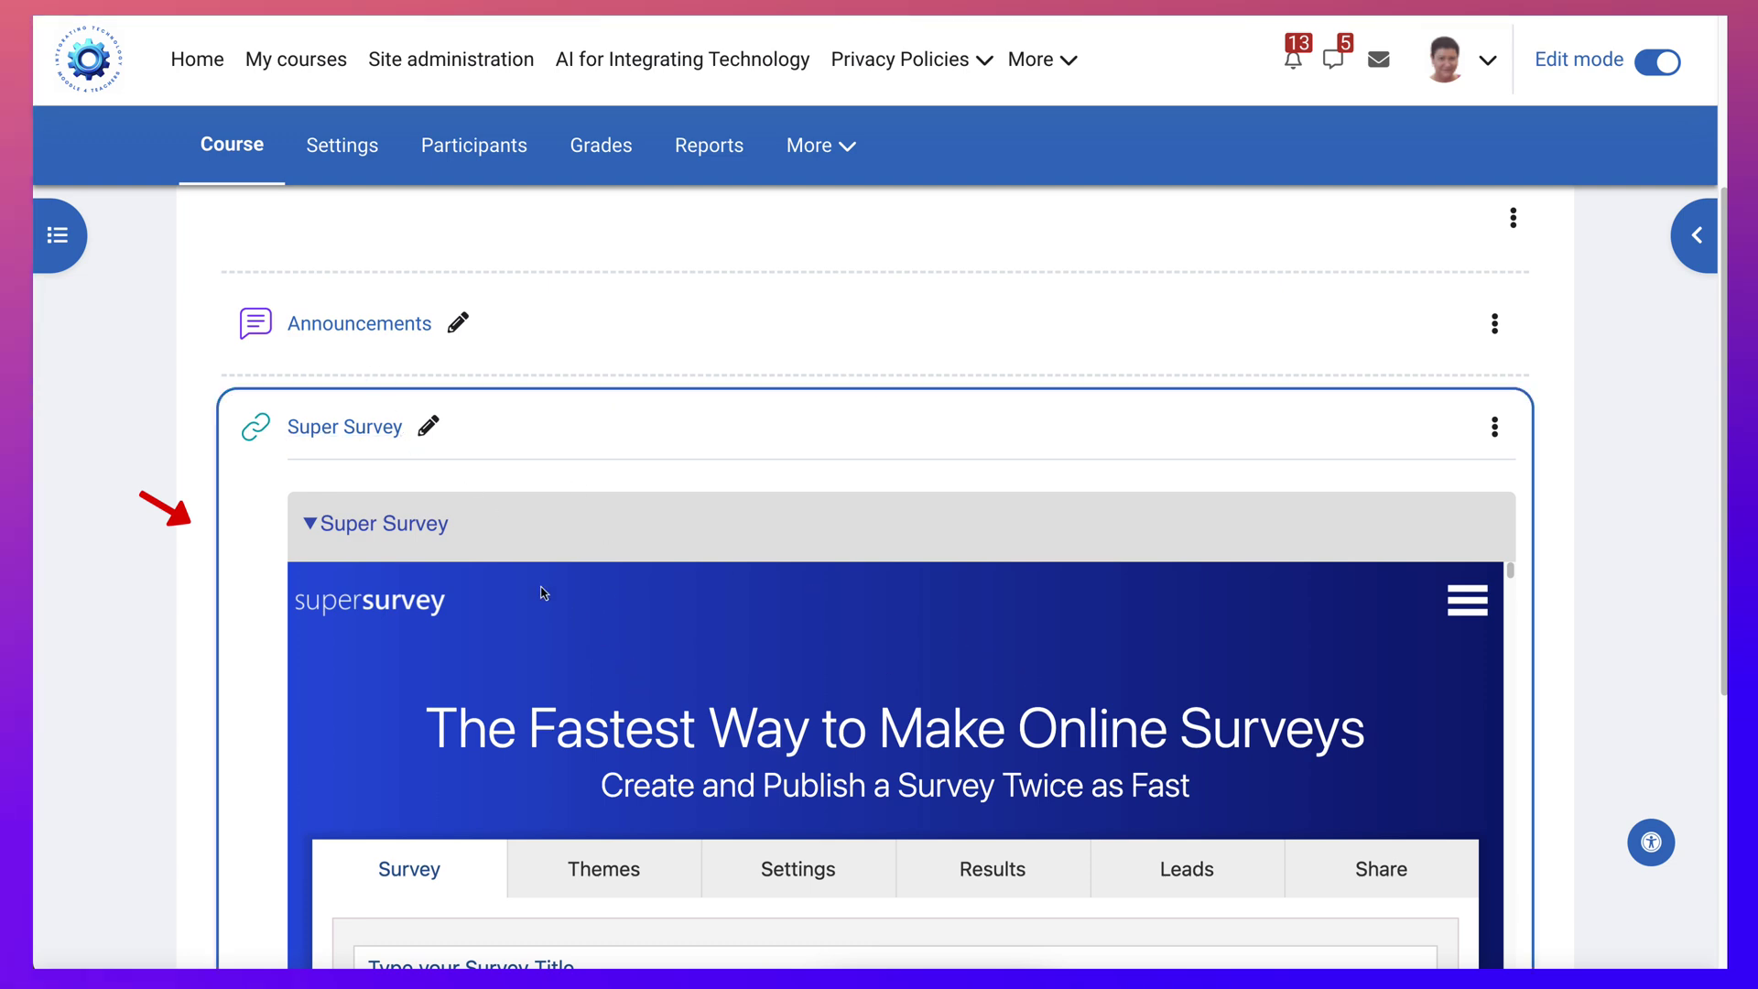
pyautogui.click(346, 518)
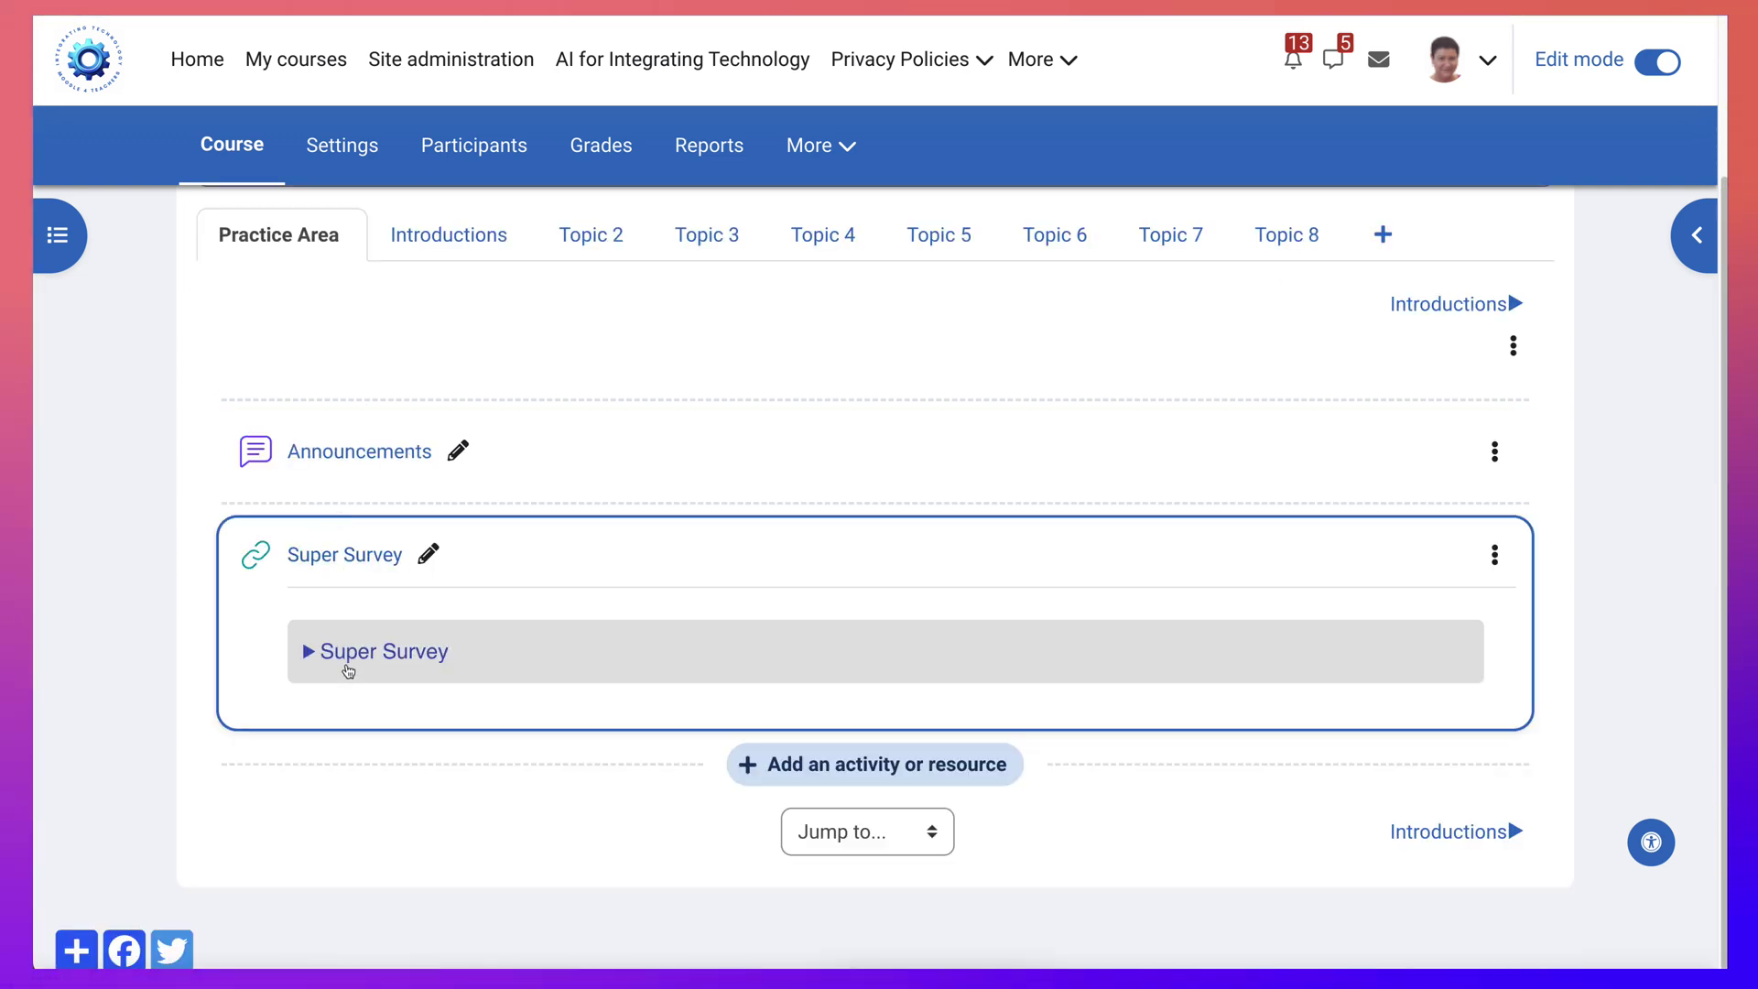
pyautogui.click(314, 652)
pyautogui.scroll(-2, 338, 654)
pyautogui.scroll(-2, 1016, 710)
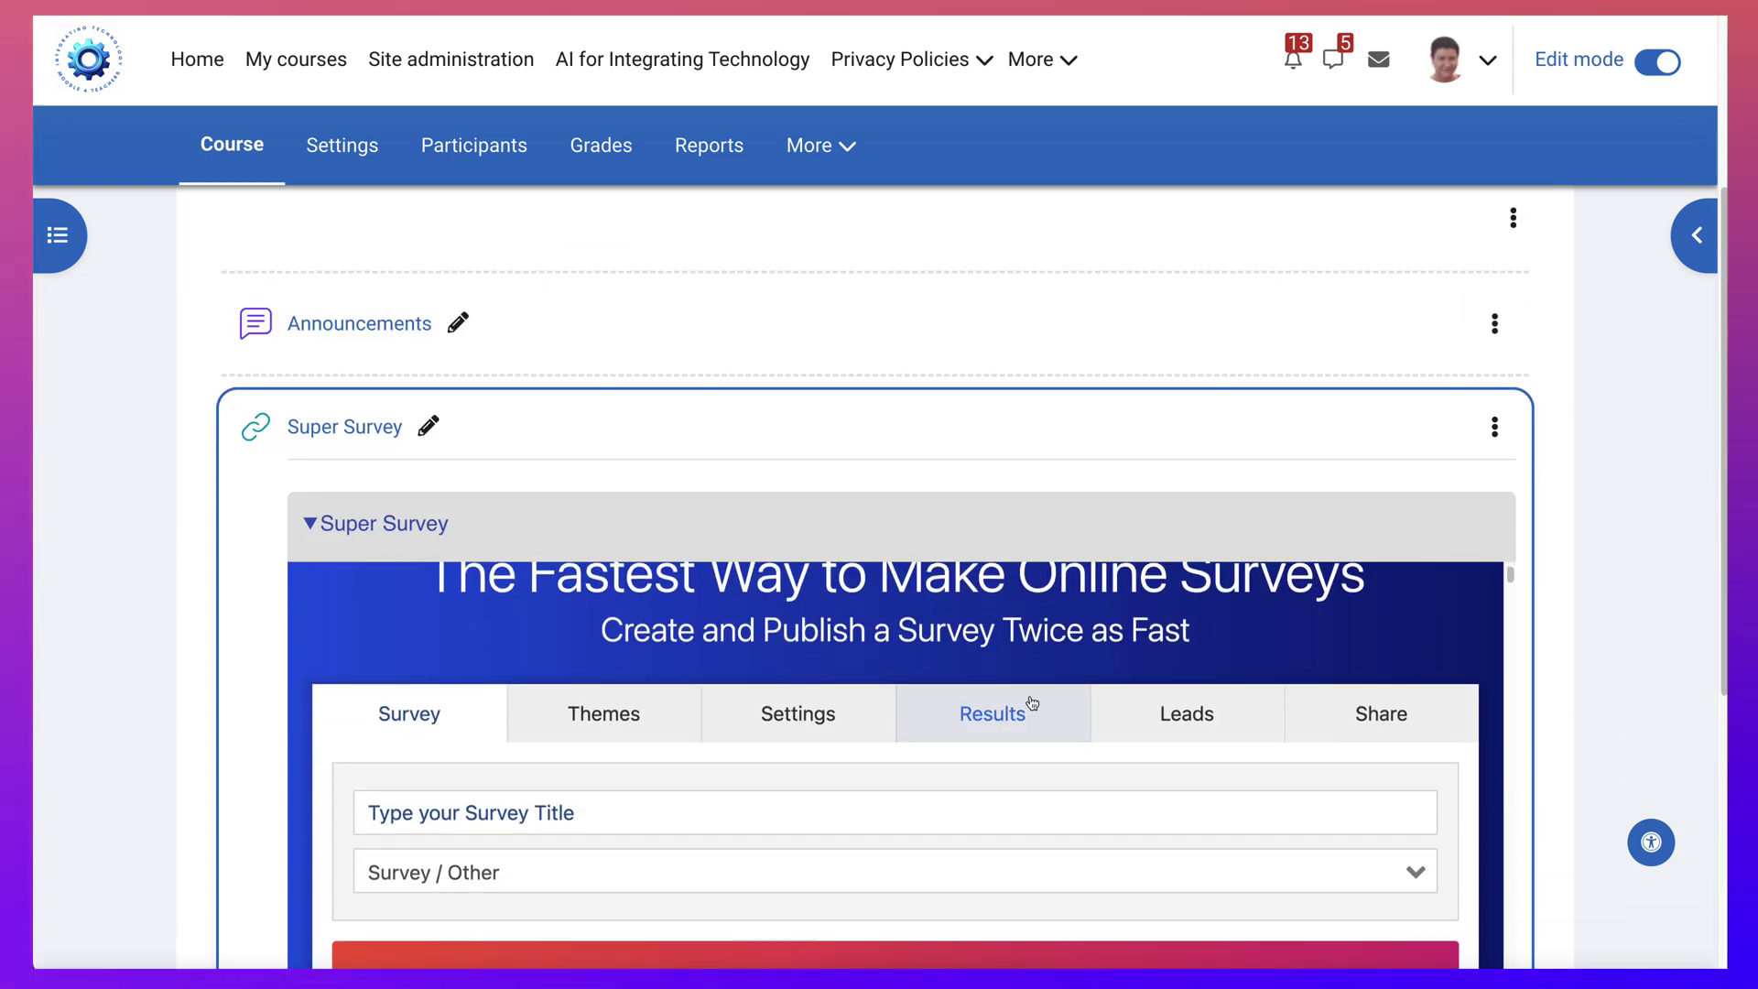
pyautogui.scroll(5, 1025, 706)
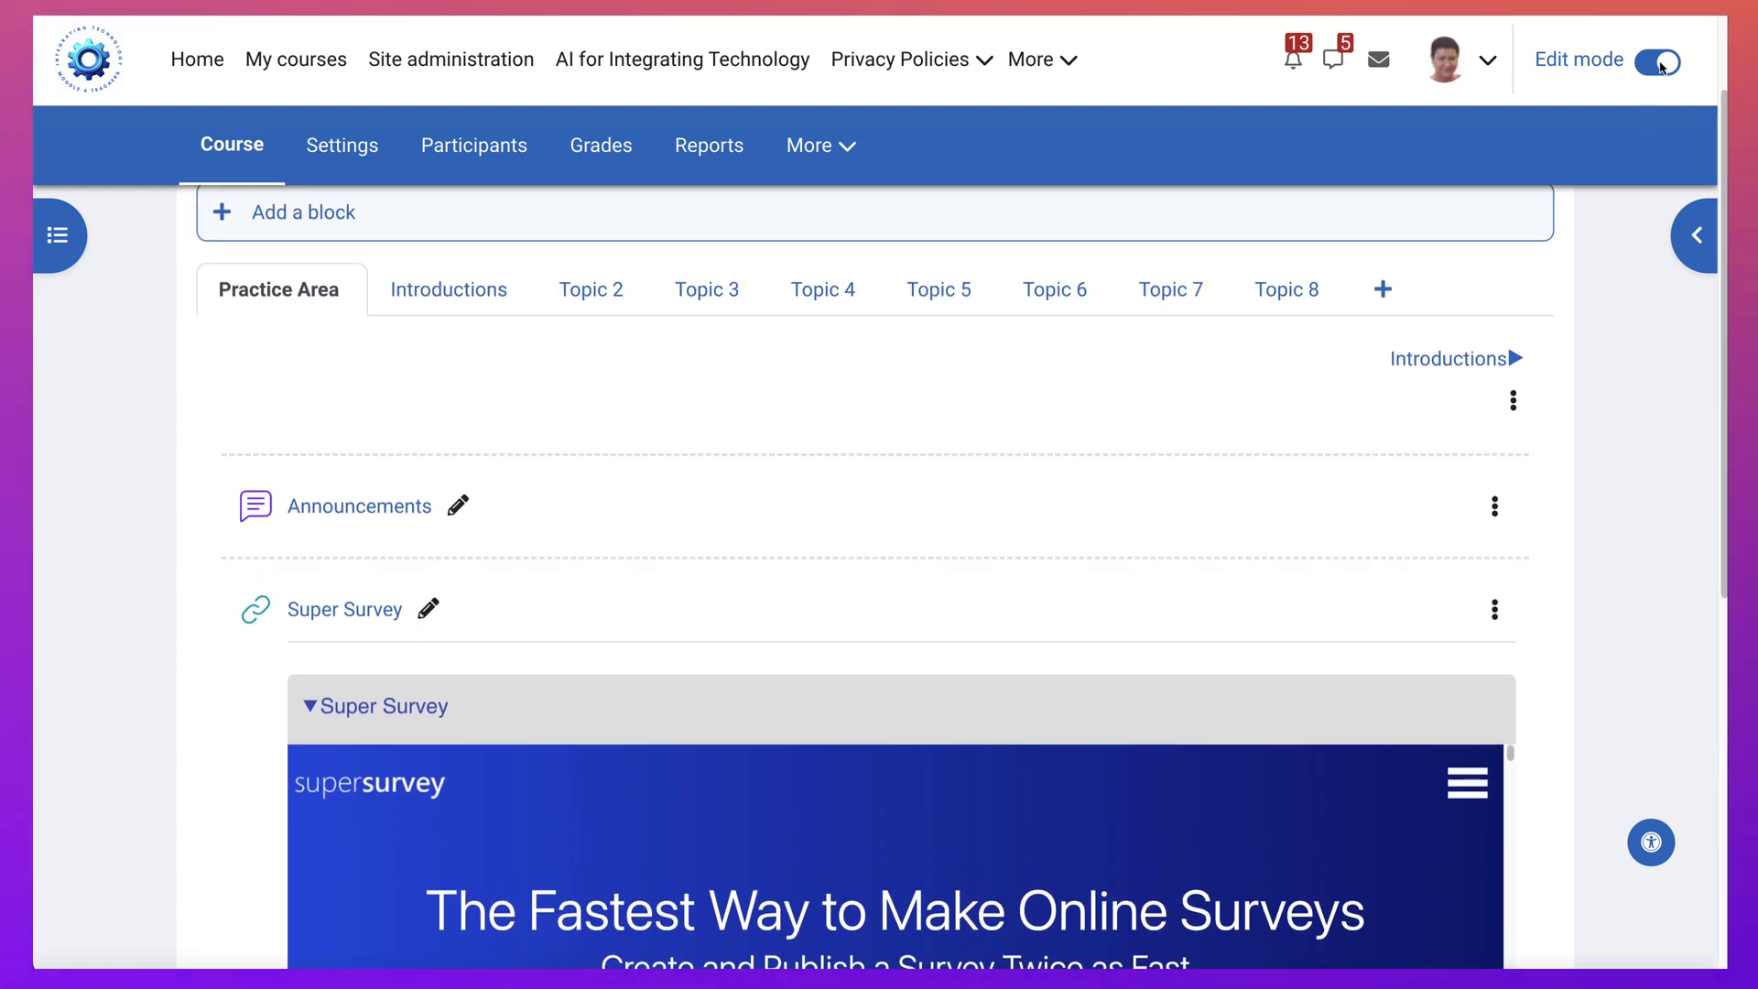
pyautogui.scroll(-2, 887, 679)
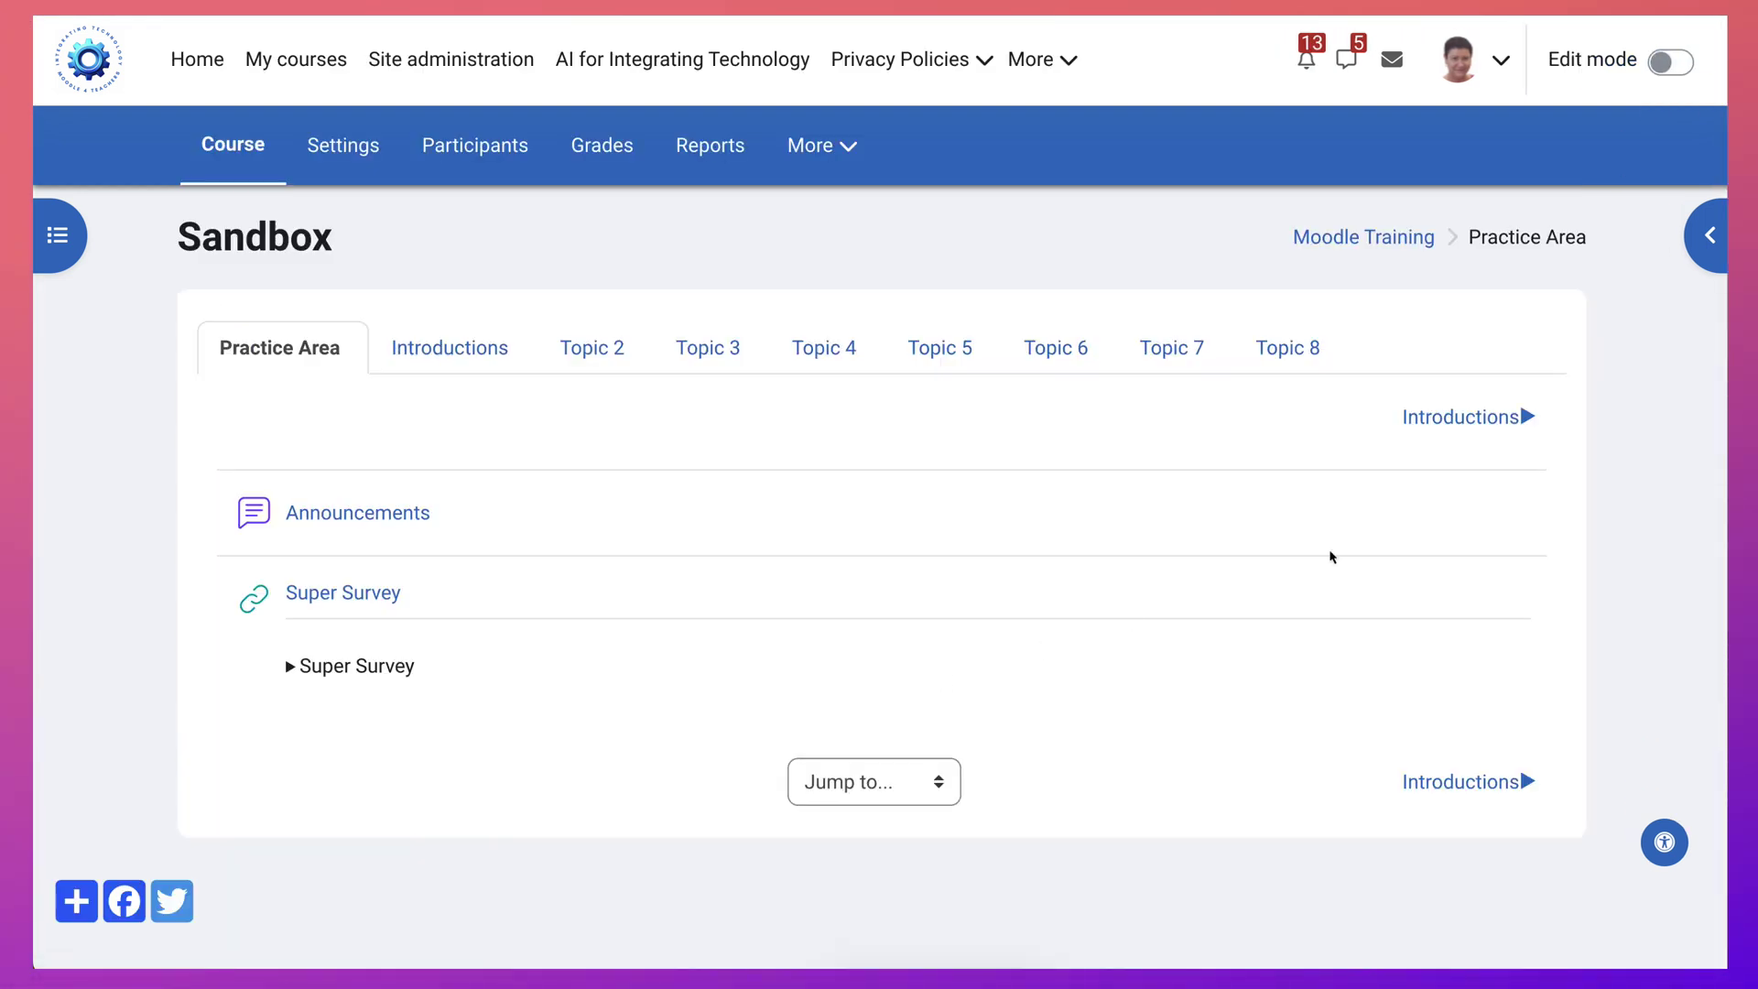
# With editing off, expand the Super Survey embed on the course page as students see it.
pyautogui.click(381, 693)
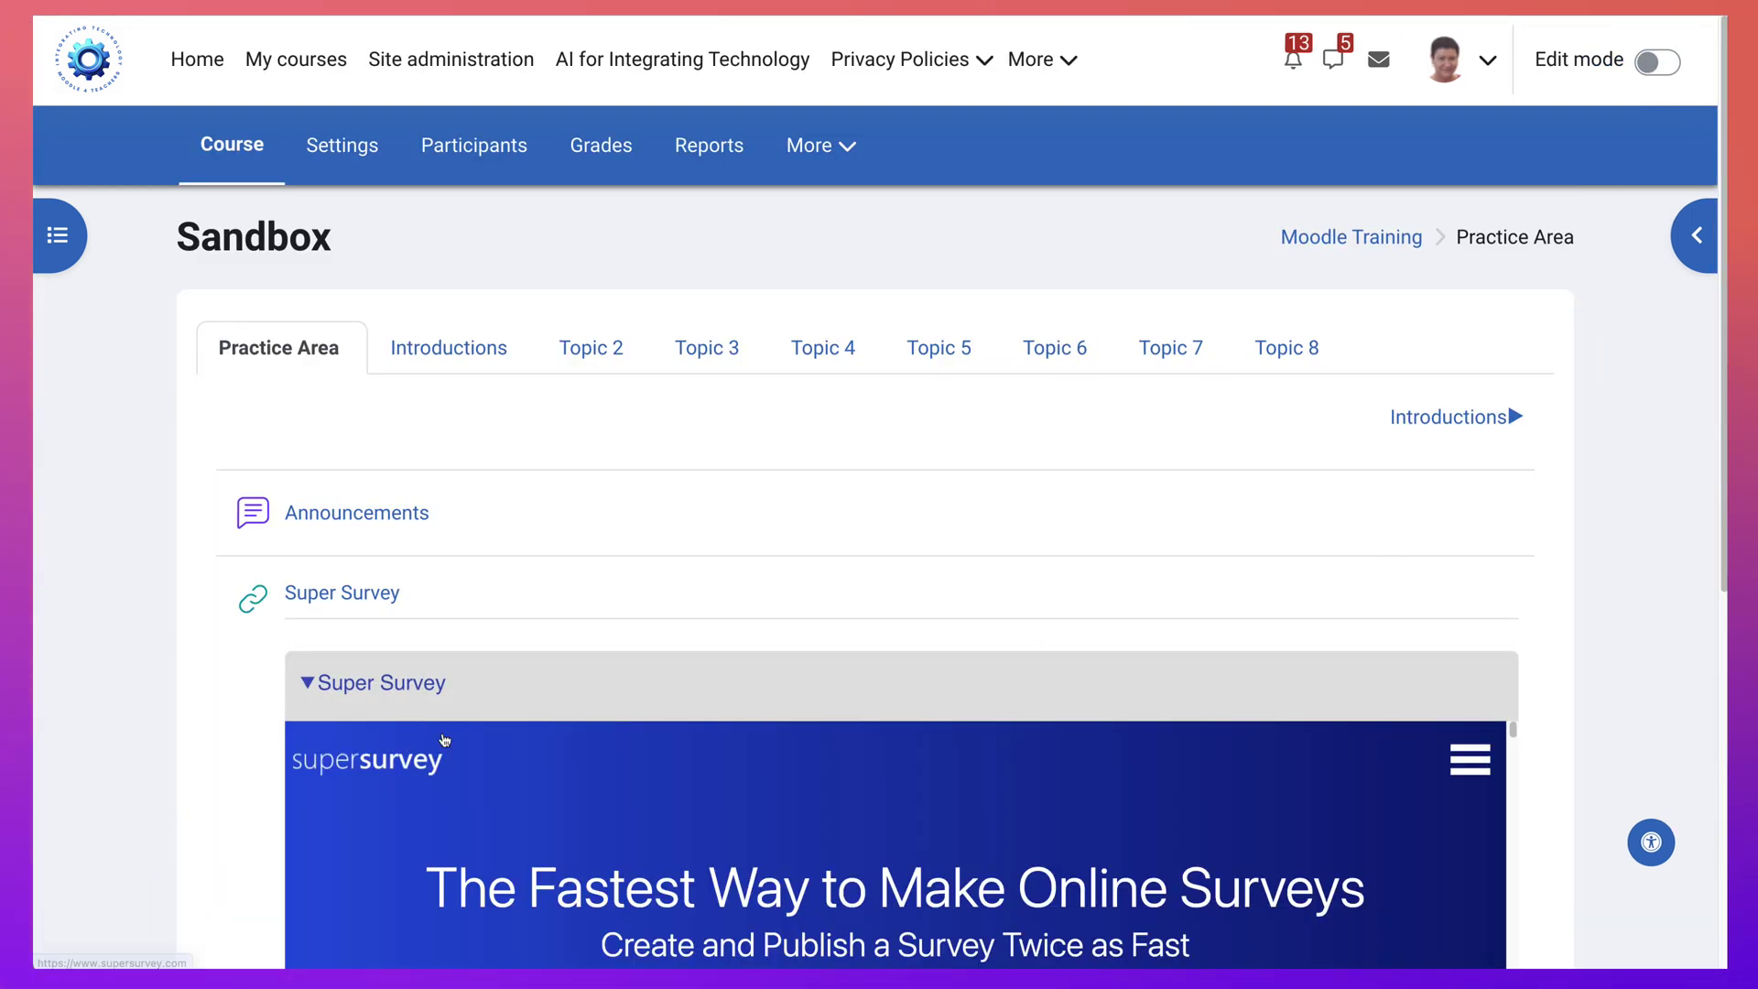
pyautogui.scroll(-5, 443, 738)
pyautogui.scroll(-3, 237, 702)
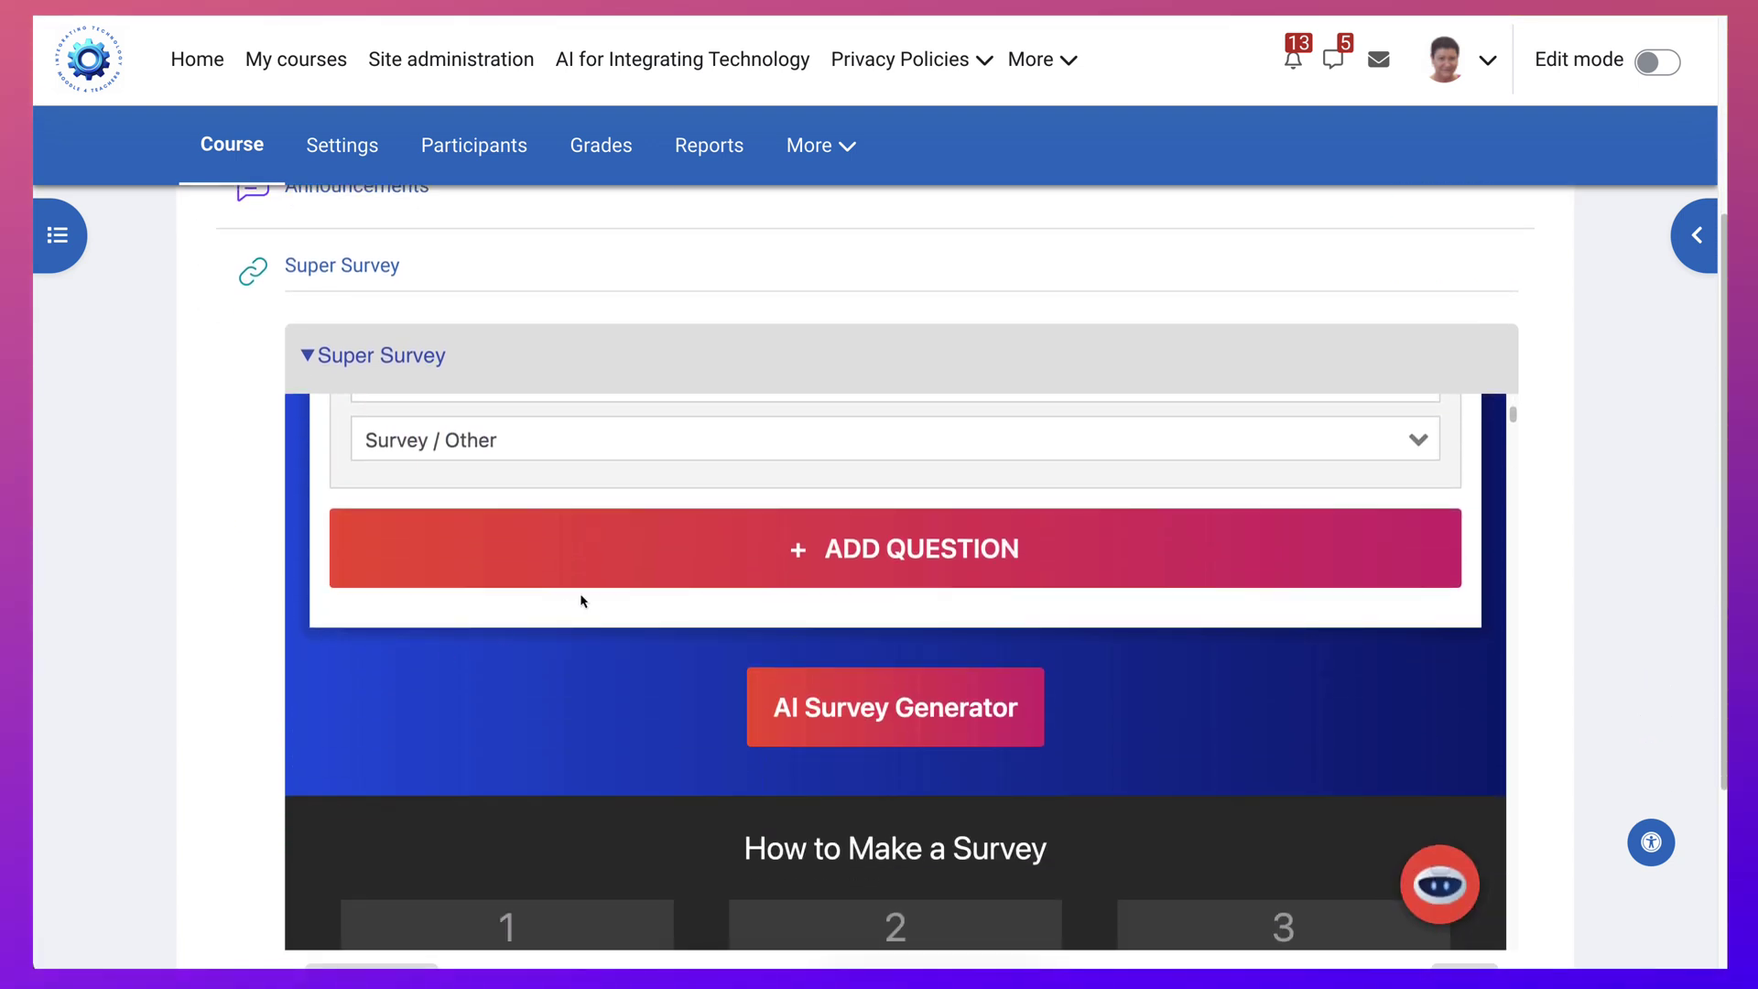
pyautogui.scroll(5, 580, 601)
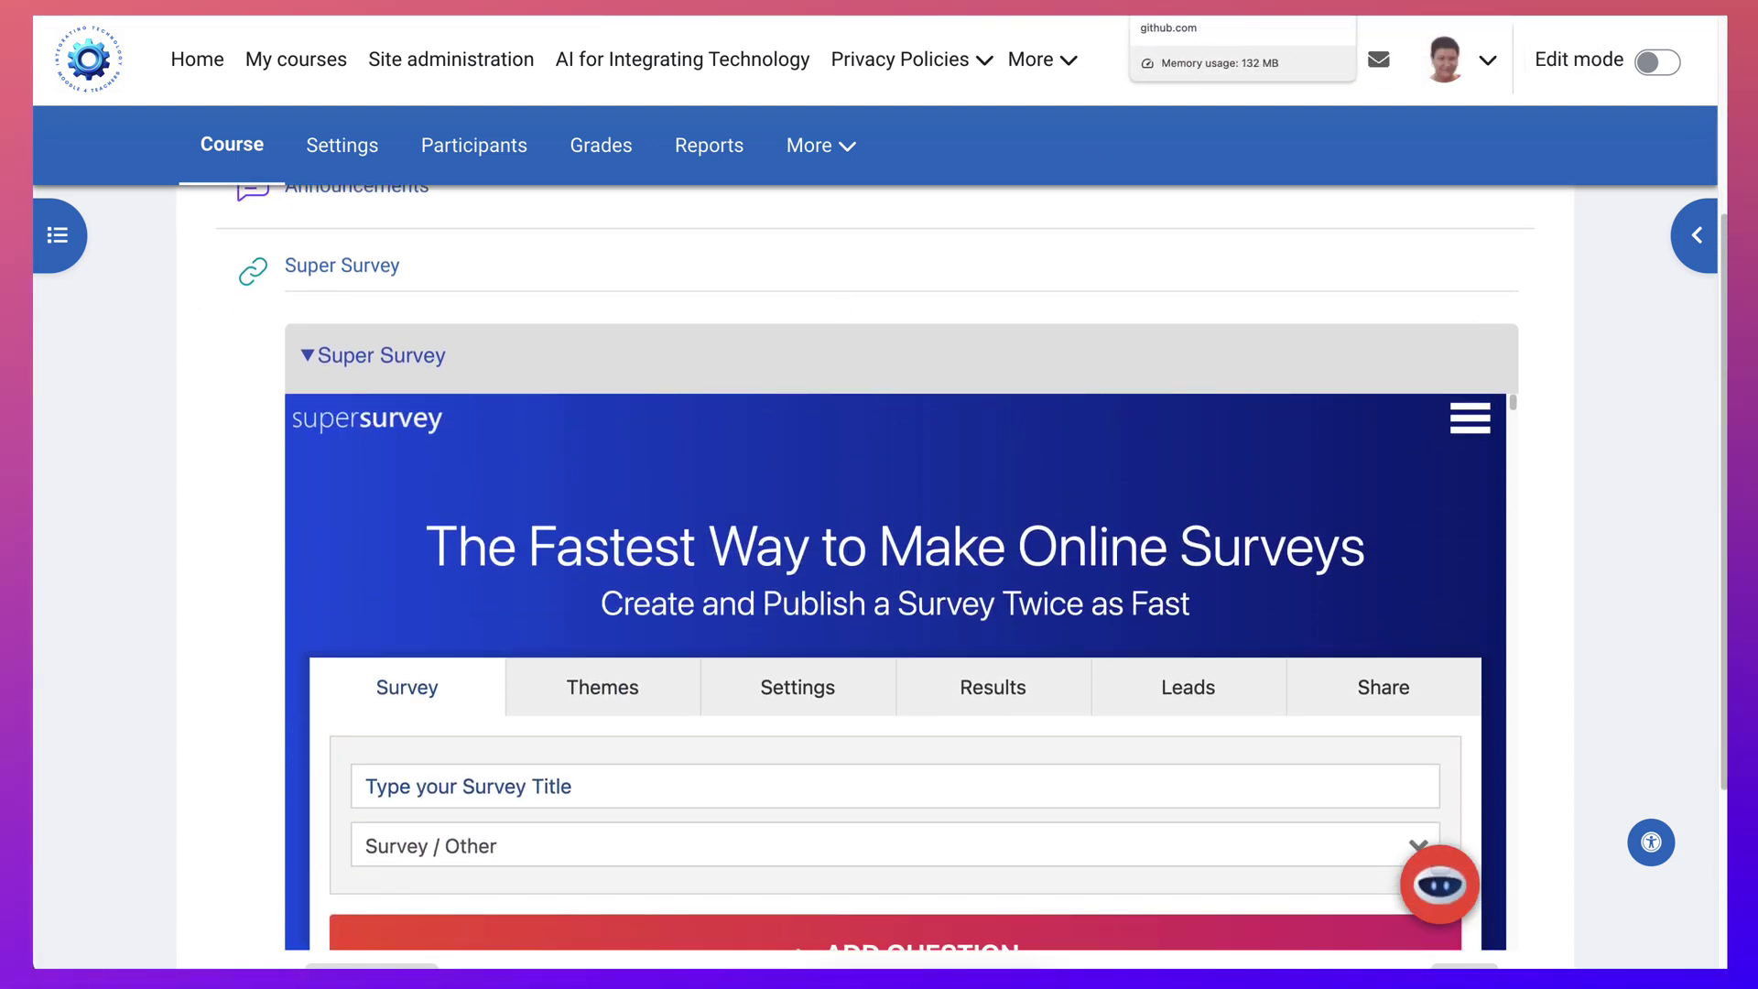
# Switch to the GitHub tab showing URL2023.txt in the Generico-Filter-Templates Bundles folder.
pyautogui.click(1190, 7)
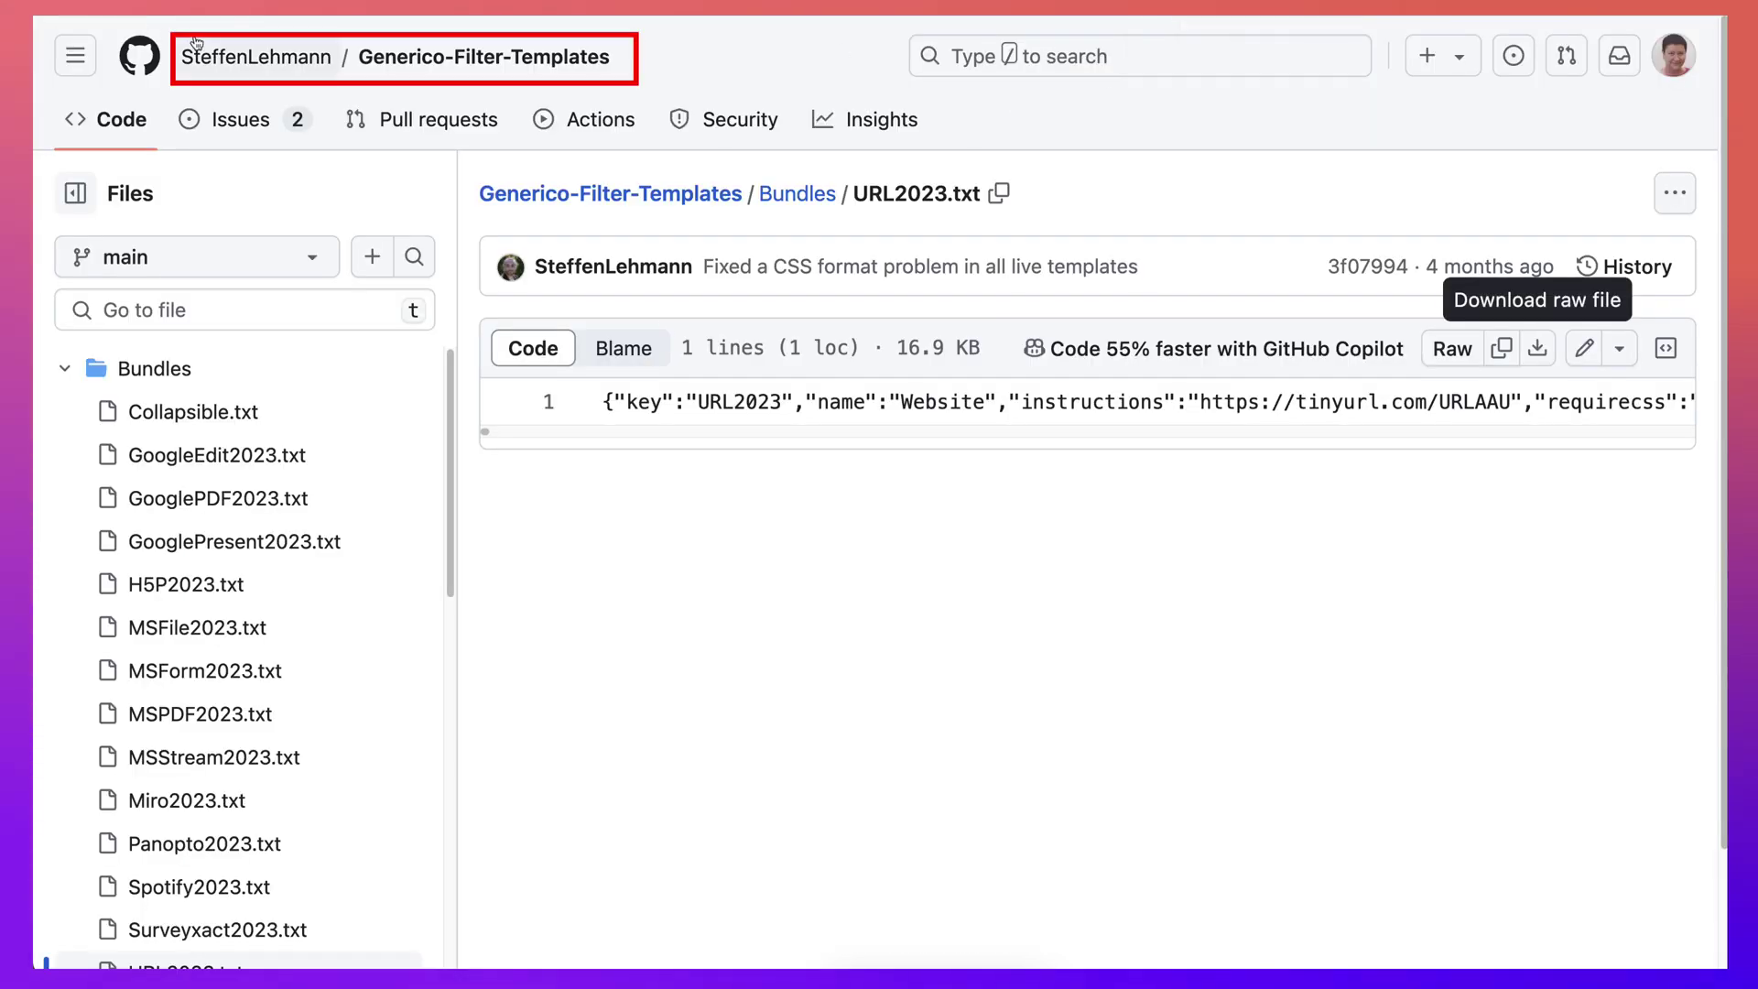
pyautogui.moveTo(190, 60)
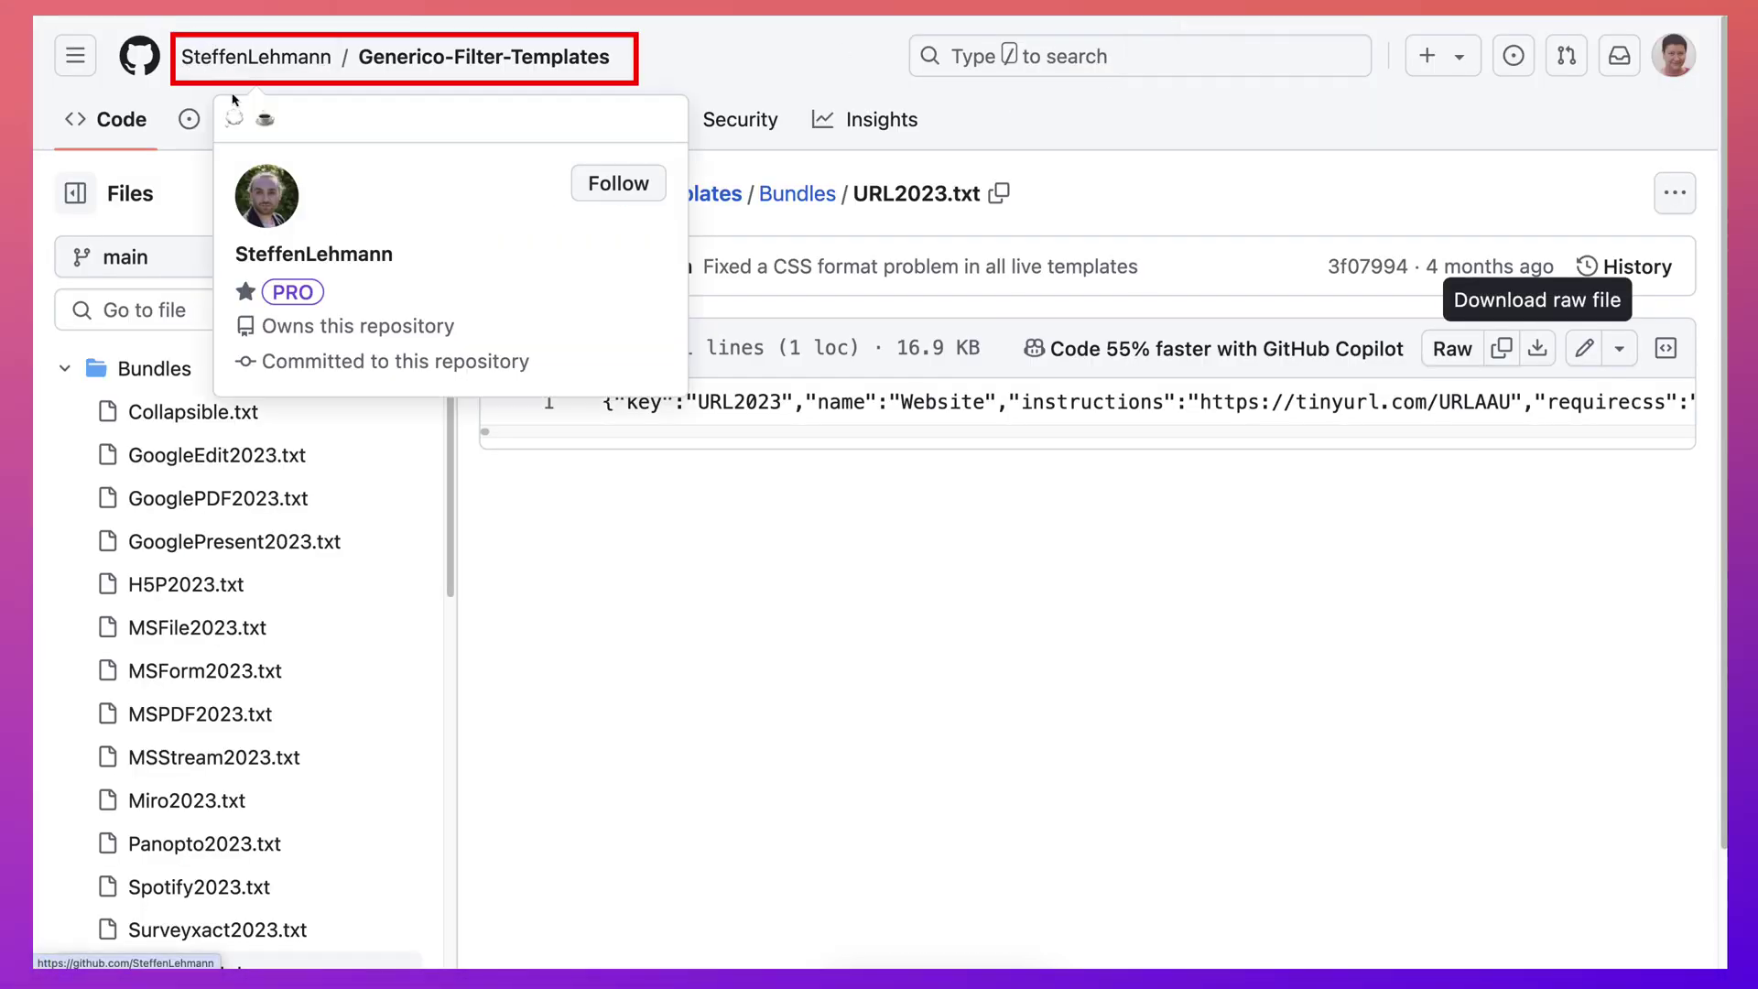